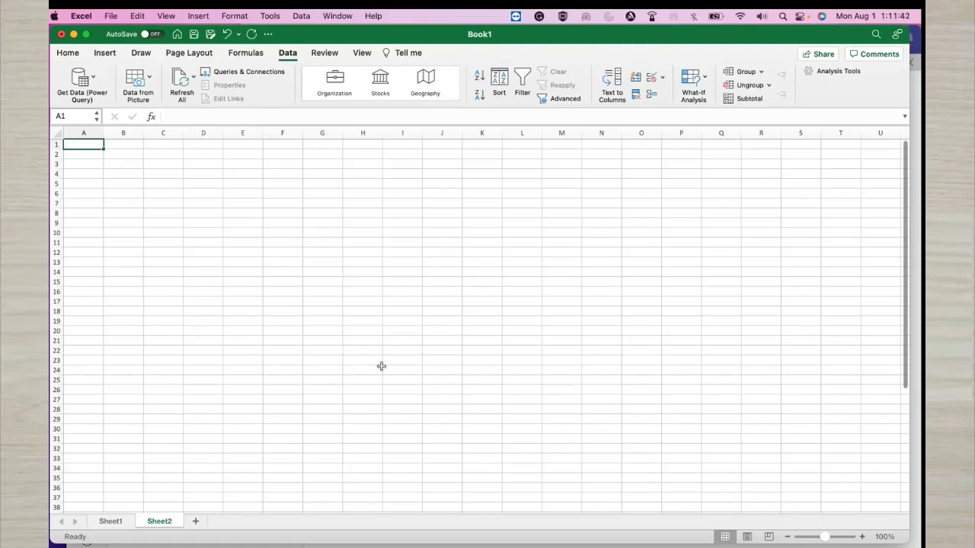
# Step: Create a new blank workbook, close it, and create another one
pyautogui.click(111, 18)
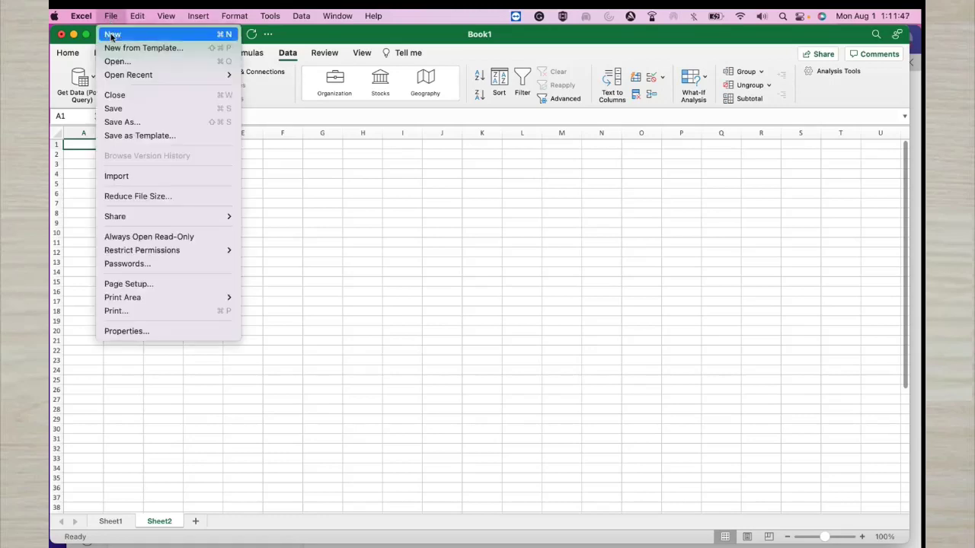
pyautogui.click(111, 35)
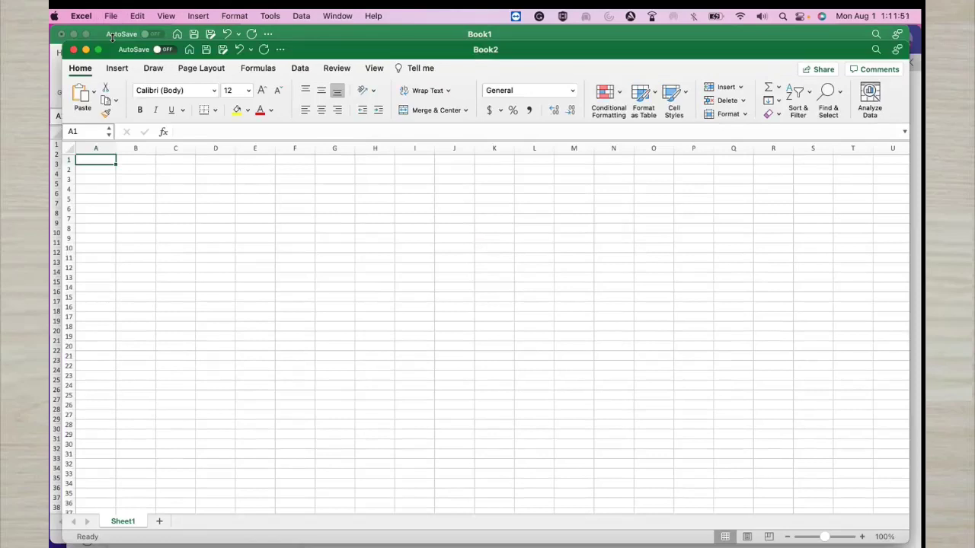
pyautogui.click(74, 51)
pyautogui.click(110, 17)
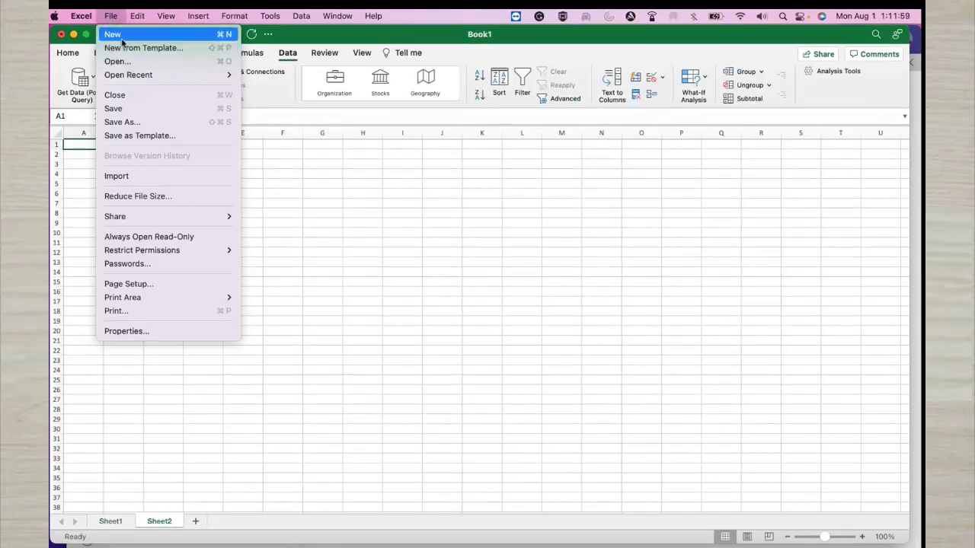
pyautogui.click(122, 38)
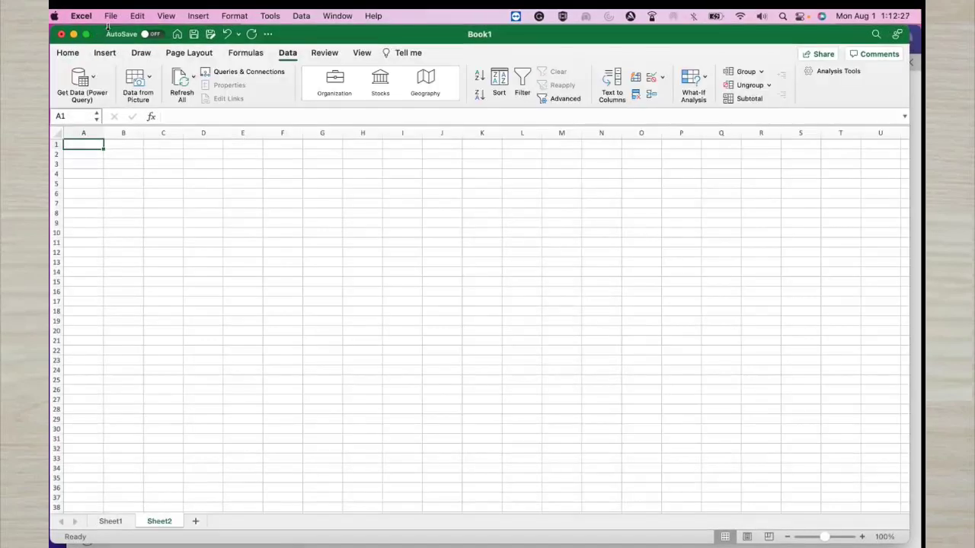
# Step: Browse the template gallery, create a workbook from the Blank Workbook template, and close it
pyautogui.click(111, 16)
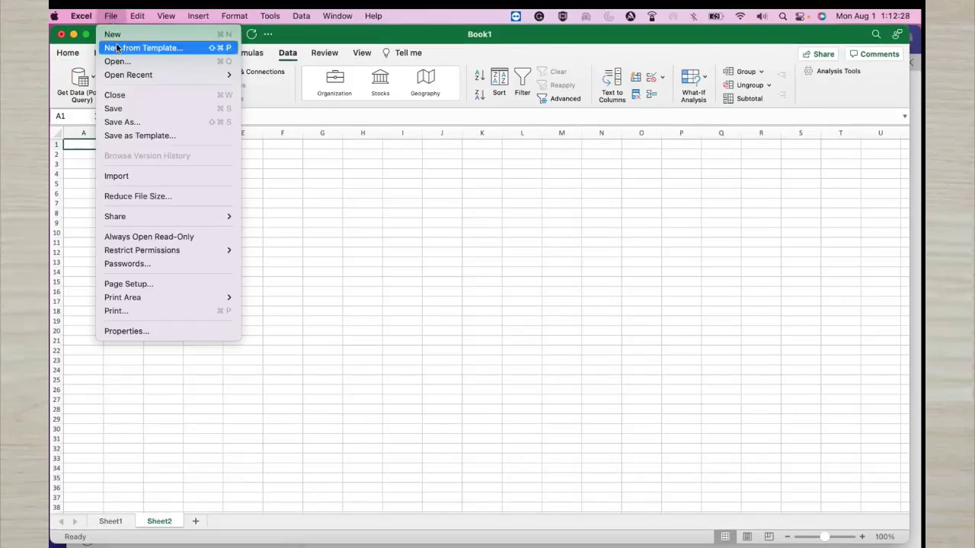
pyautogui.click(118, 48)
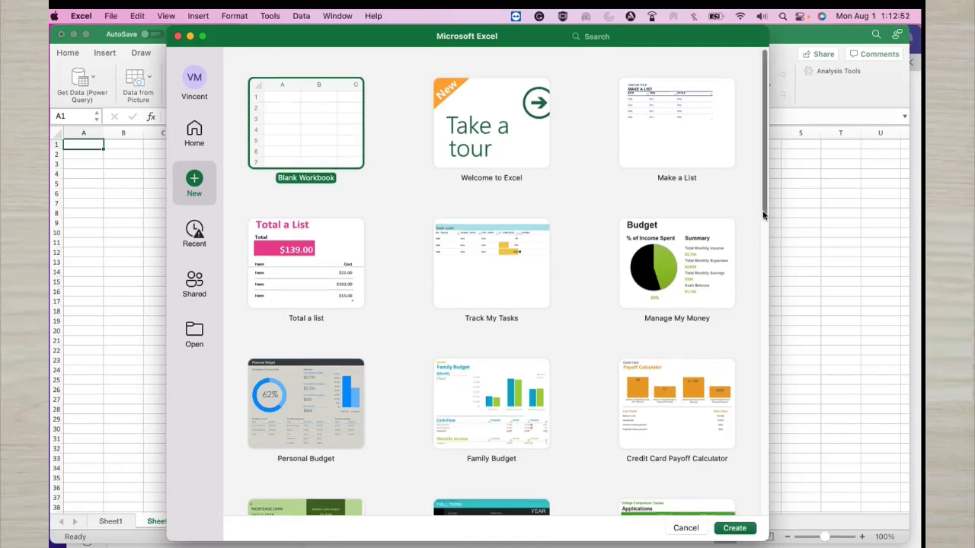
pyautogui.moveTo(764, 217); pyautogui.dragTo(752, 308)
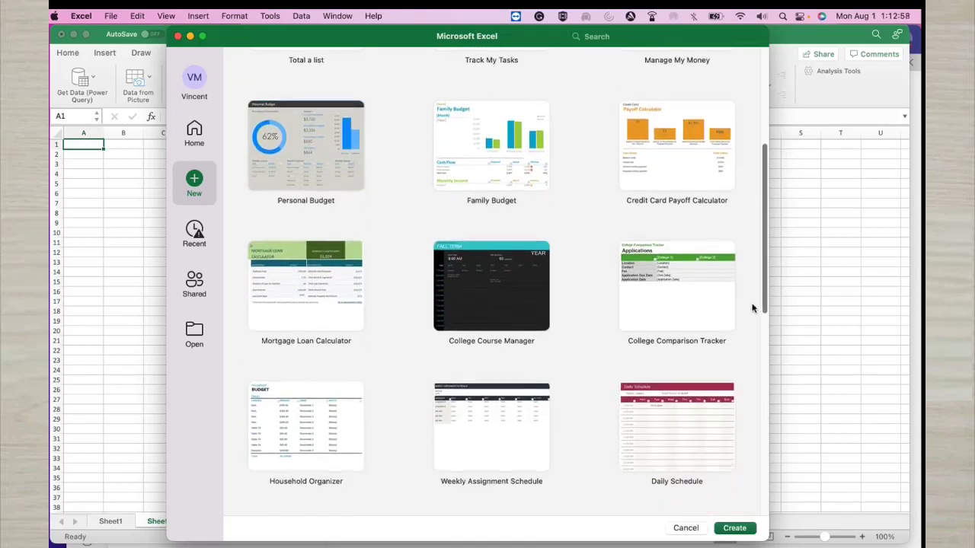
pyautogui.moveTo(752, 308); pyautogui.dragTo(744, 337)
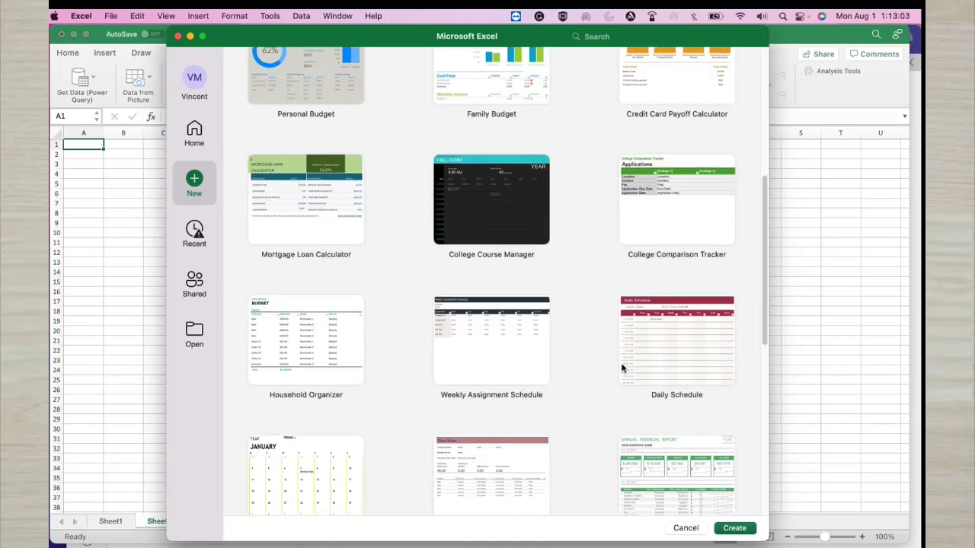
pyautogui.moveTo(765, 329); pyautogui.dragTo(760, 470)
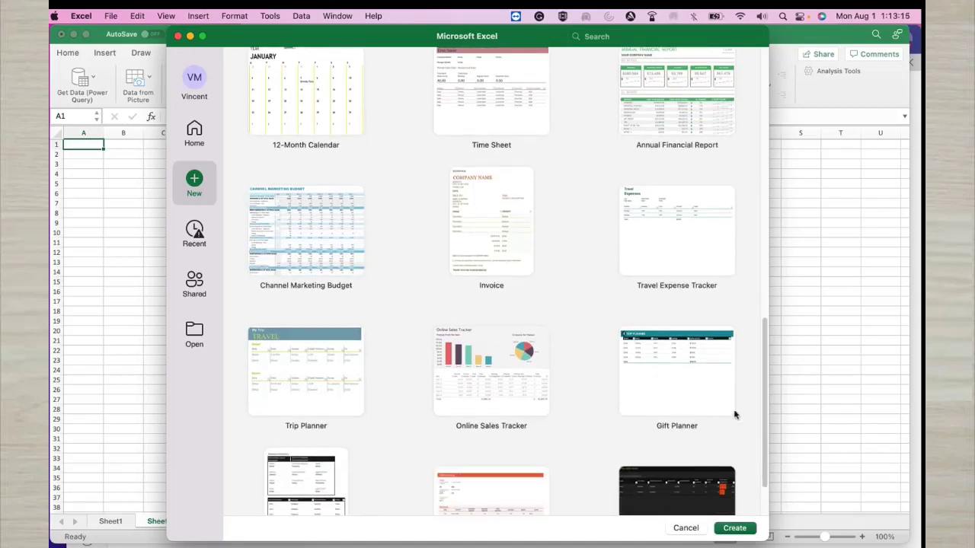
pyautogui.moveTo(762, 432); pyautogui.dragTo(754, 164)
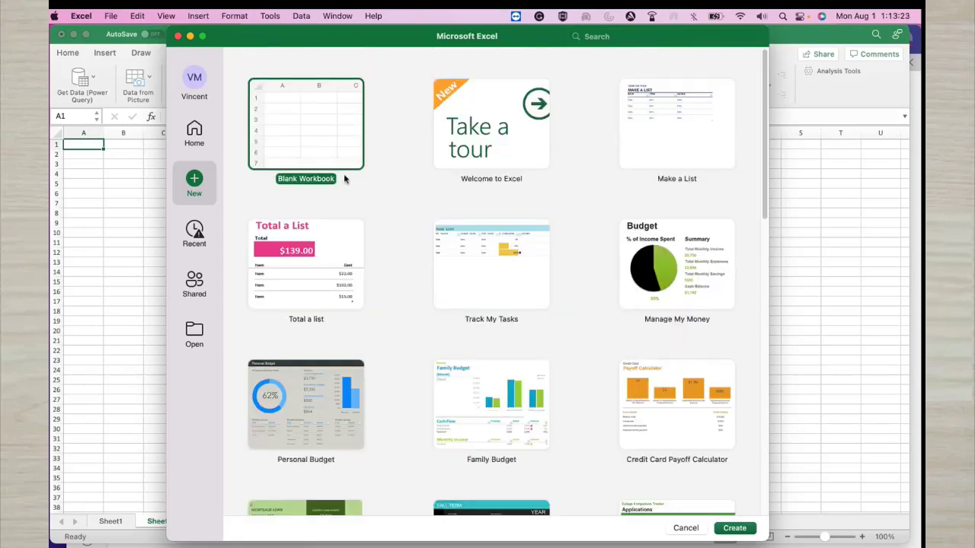
pyautogui.click(736, 529)
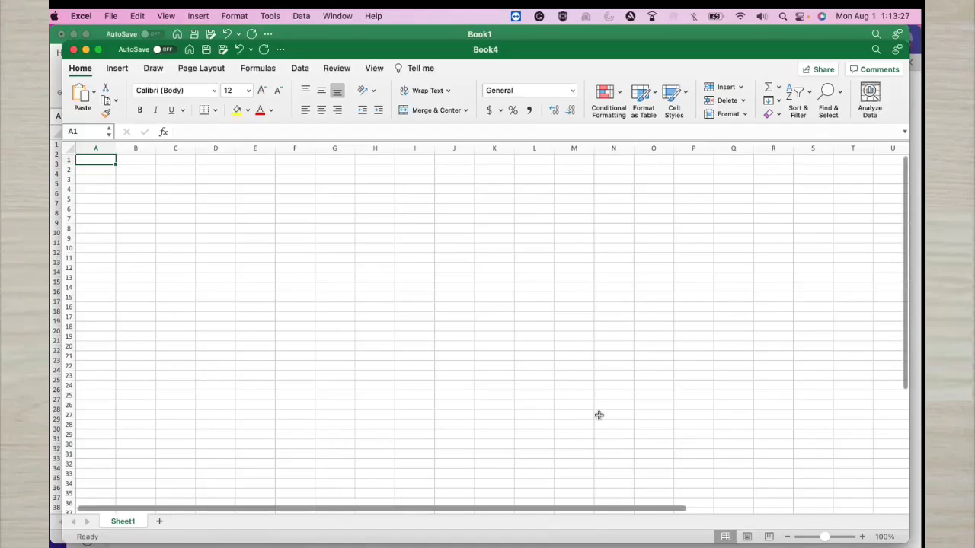
pyautogui.click(73, 49)
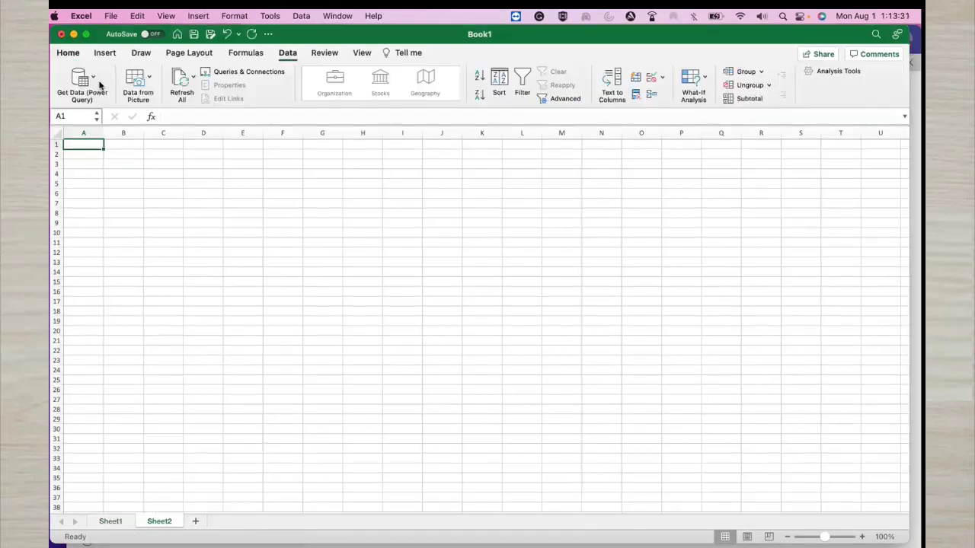
# Step: Look over Sheet1 and Sheet2 in Book1 and add two new blank worksheets after them
pyautogui.click(157, 211)
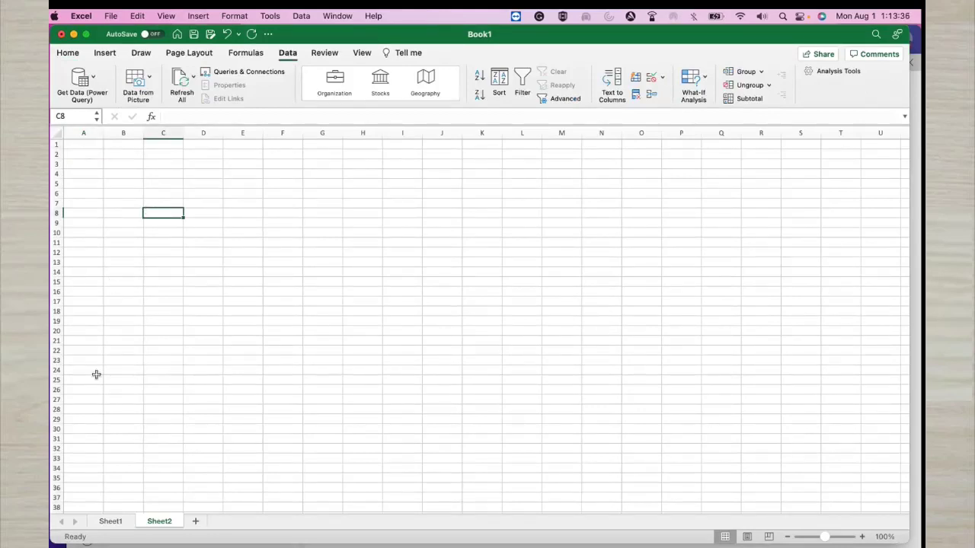
pyautogui.click(123, 523)
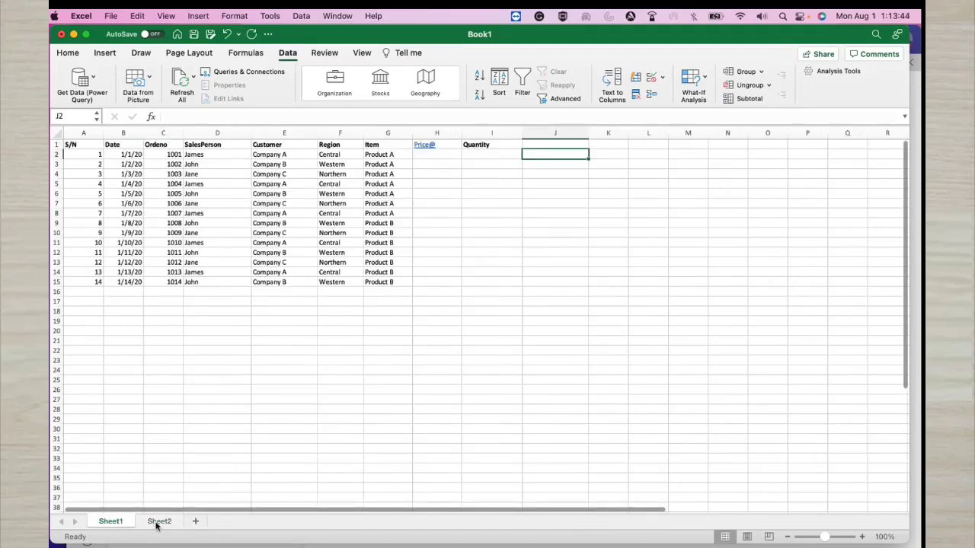
pyautogui.click(157, 524)
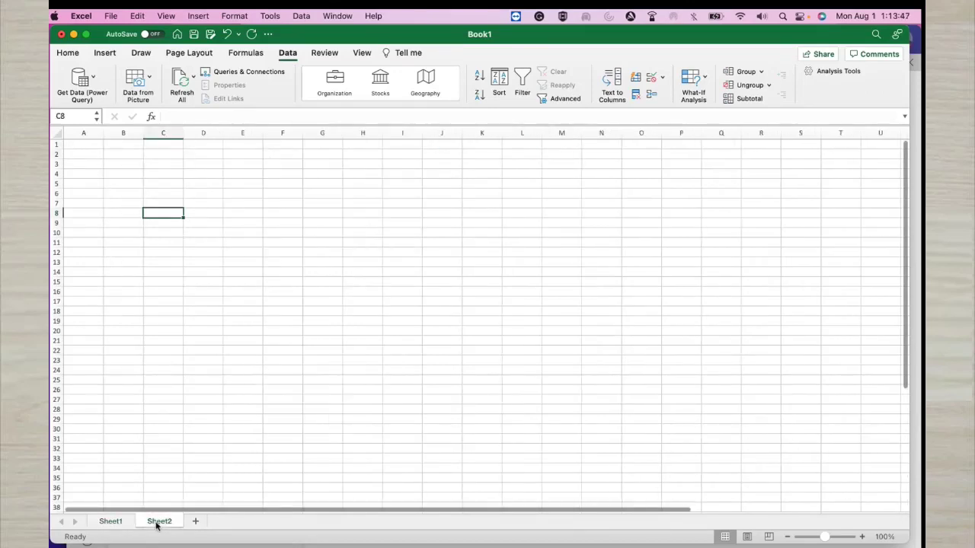
pyautogui.click(195, 523)
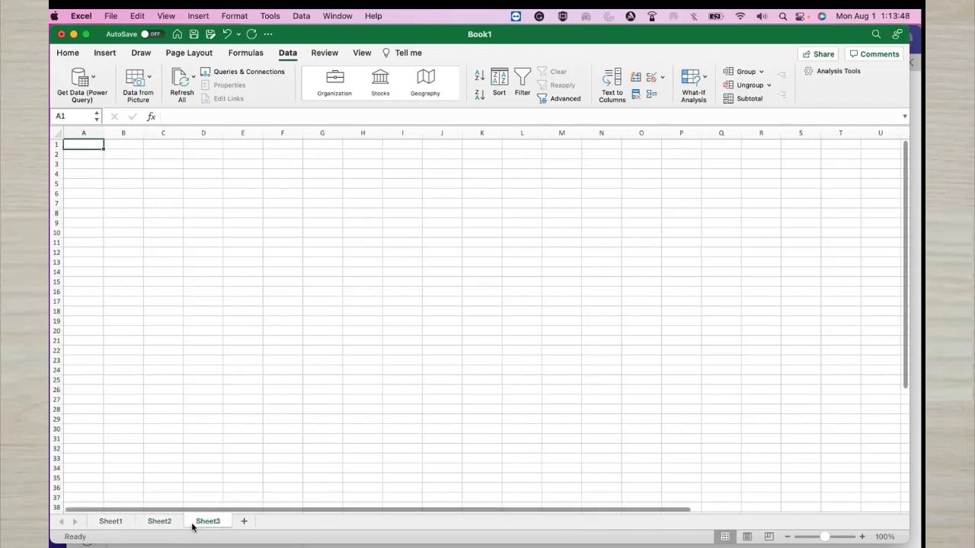
pyautogui.click(241, 524)
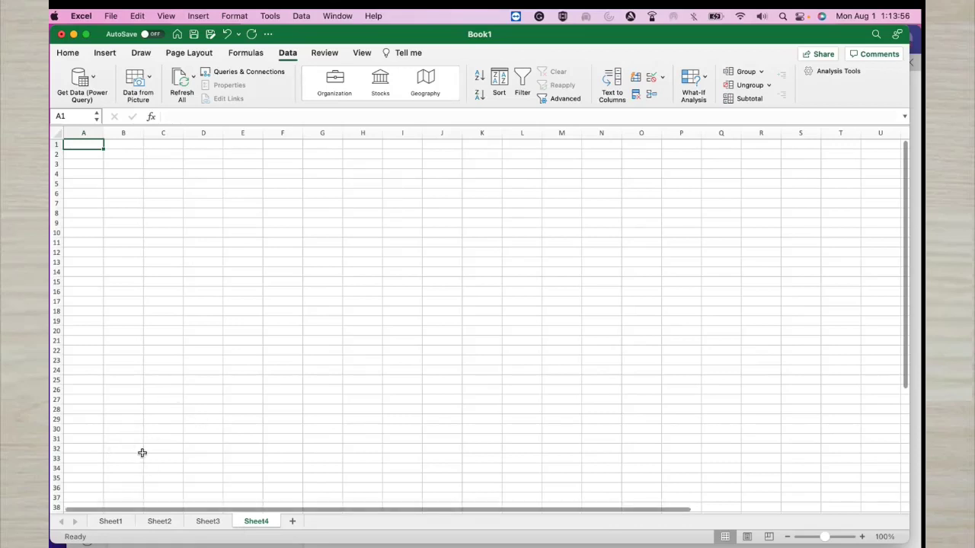
# Step: Look through the Home, Insert, Draw, Page Layout and Data command sets, returning to the Home commands
pyautogui.click(79, 58)
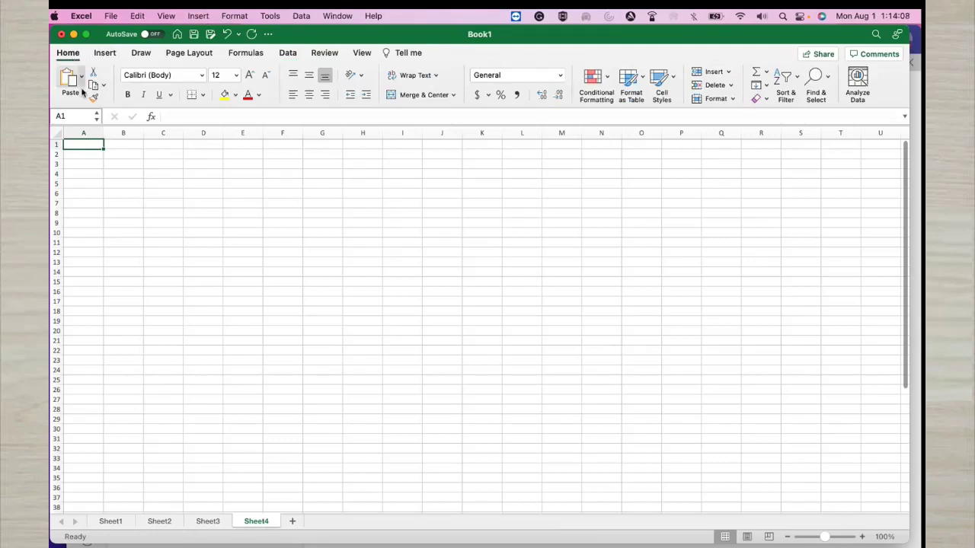
pyautogui.click(114, 58)
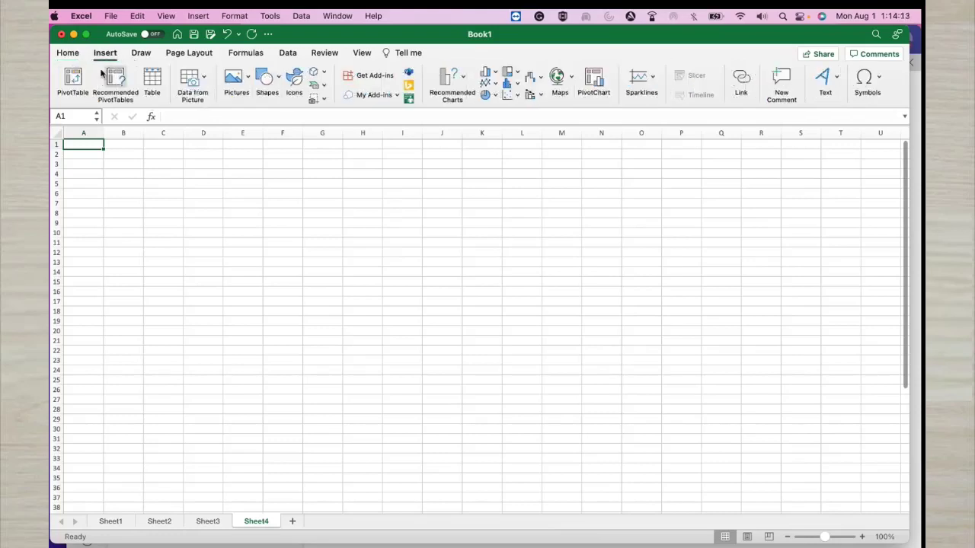
pyautogui.click(149, 55)
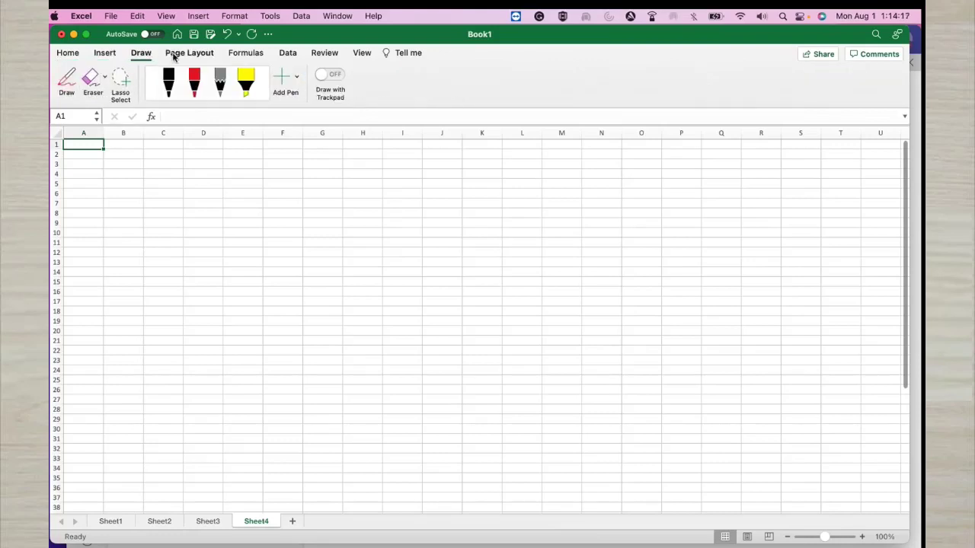
pyautogui.click(174, 56)
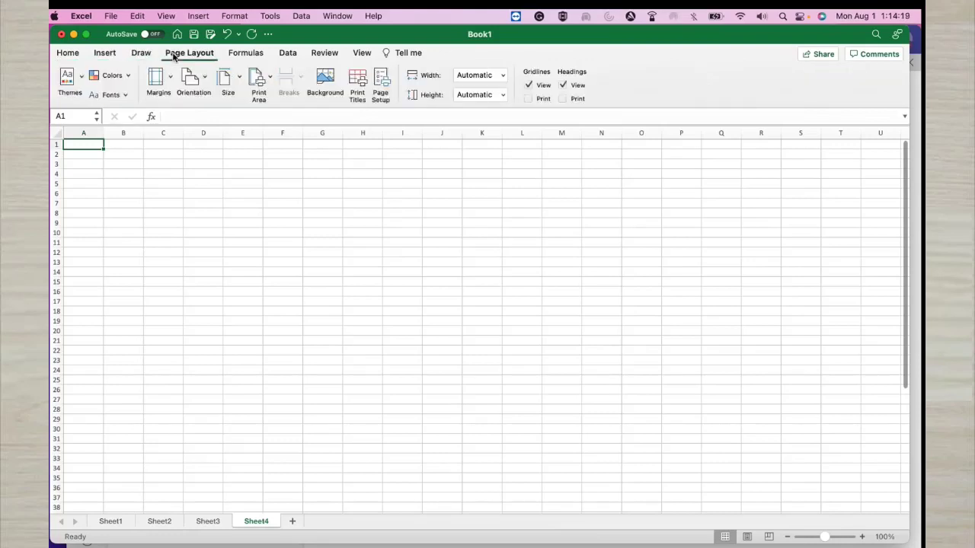
pyautogui.click(80, 58)
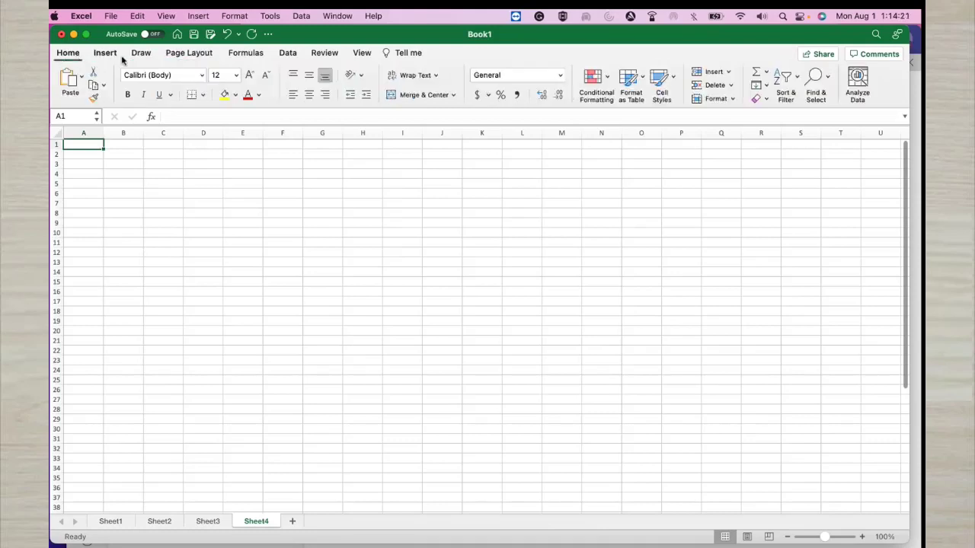
pyautogui.click(297, 60)
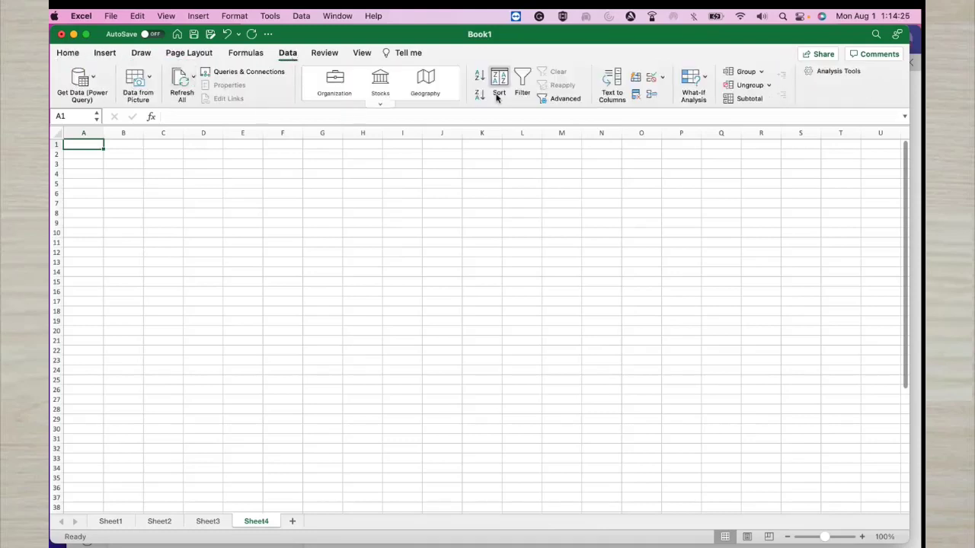
pyautogui.click(69, 54)
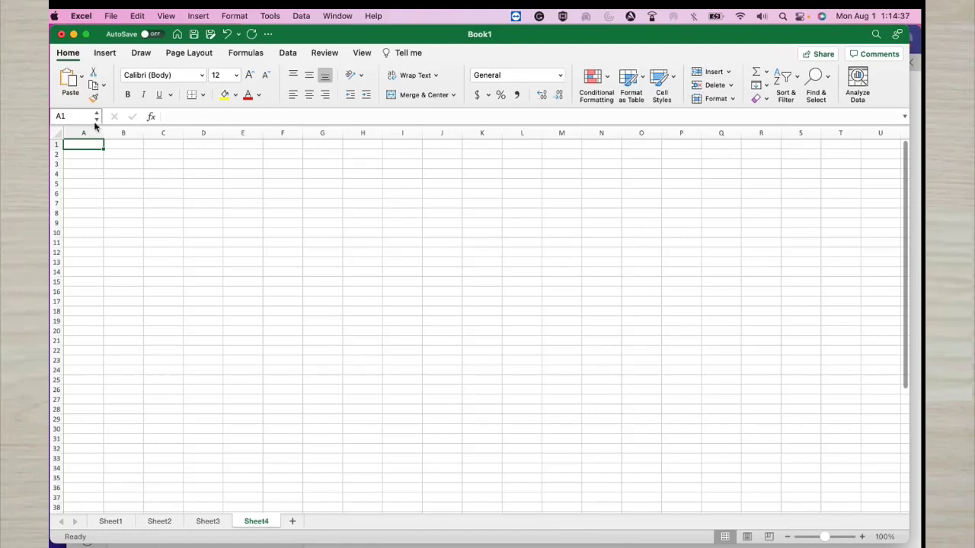
# Step: Enter the text "hi" in cell D3 and erase it
pyautogui.click(183, 116)
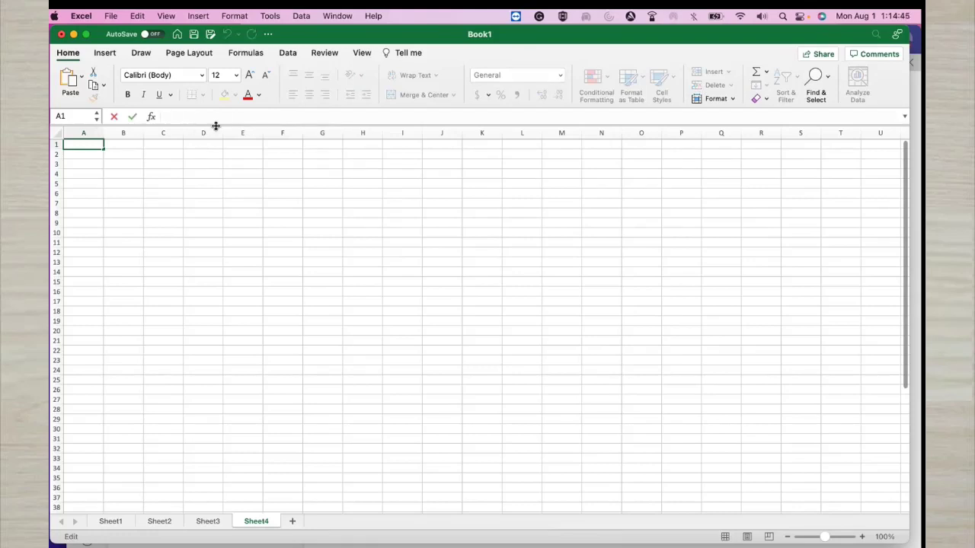
pyautogui.click(208, 165)
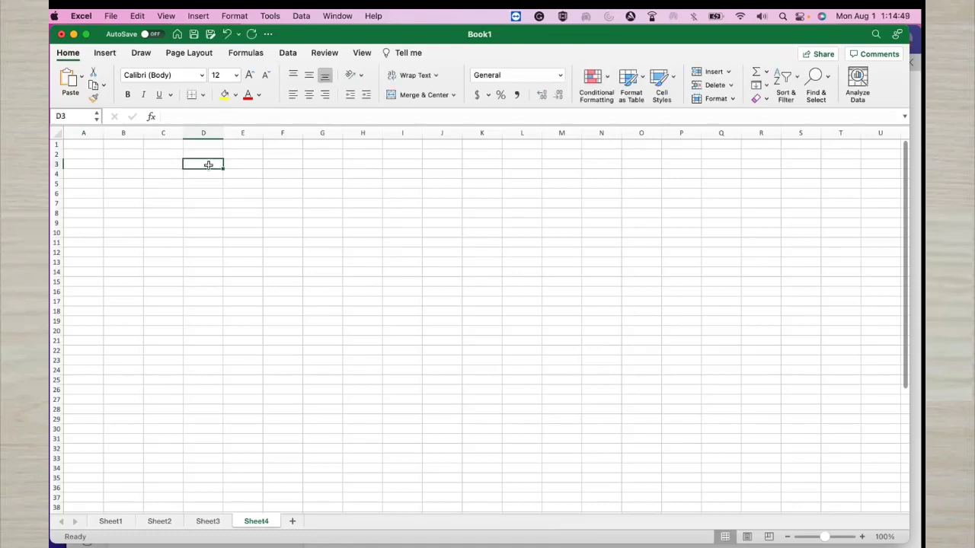
pyautogui.write('hi')
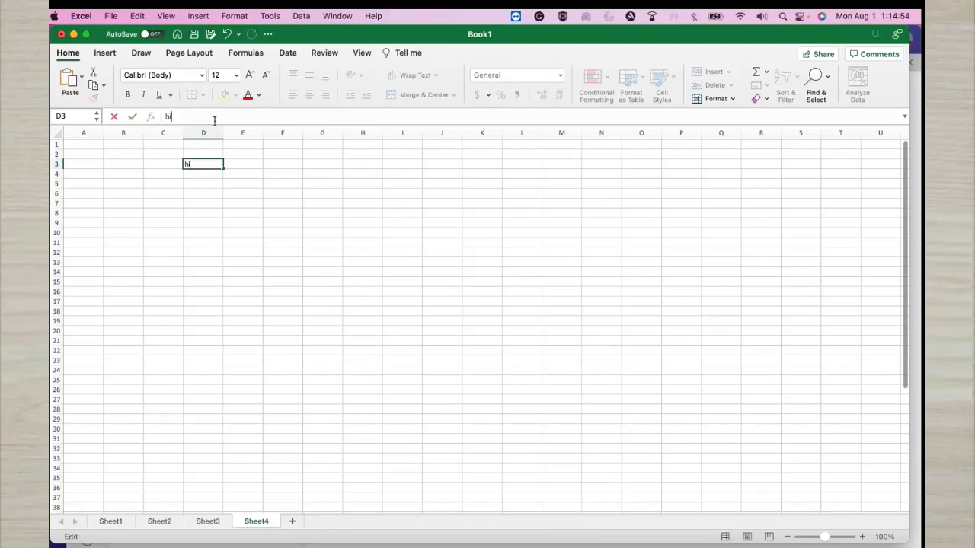
pyautogui.click(215, 166)
pyautogui.press('BackSpace')
# Step: Enter the formula =2+3 in cell D3 and reopen the cell to view its underlying formula
pyautogui.write('=')
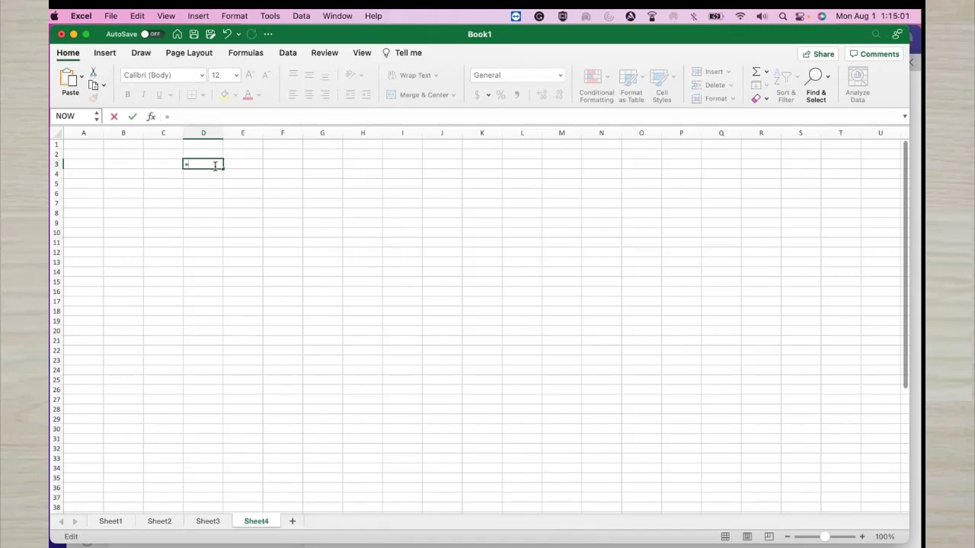
pyautogui.write('2+3')
pyautogui.press('Return')
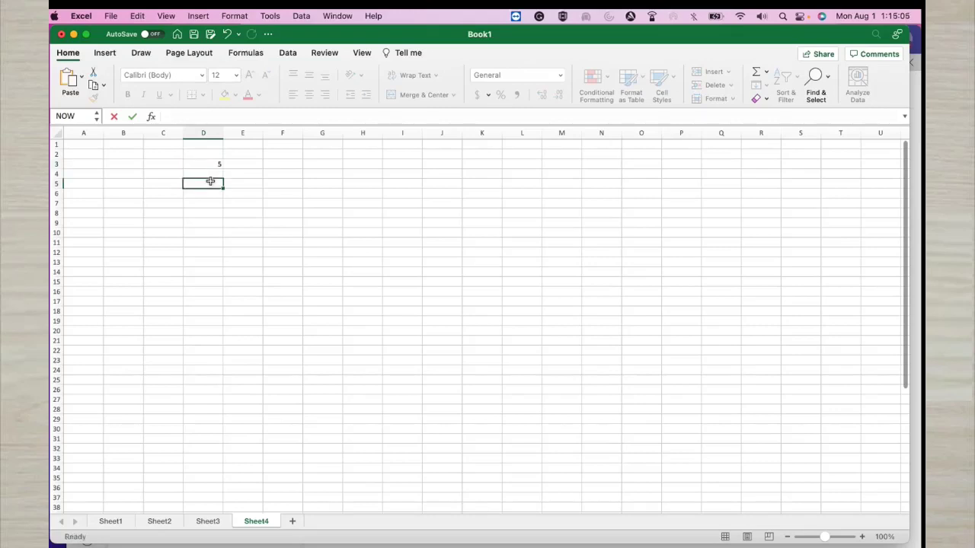
pyautogui.click(215, 166)
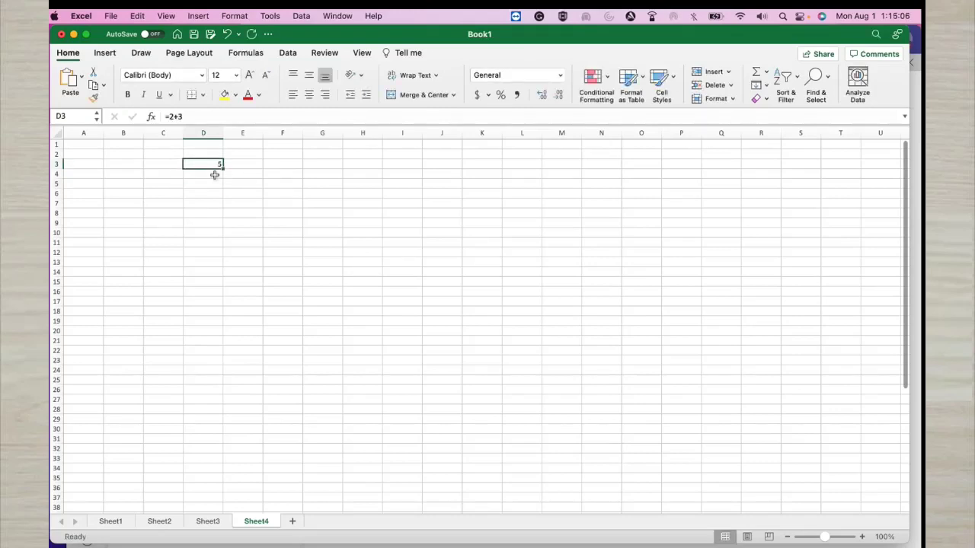
pyautogui.click(182, 116)
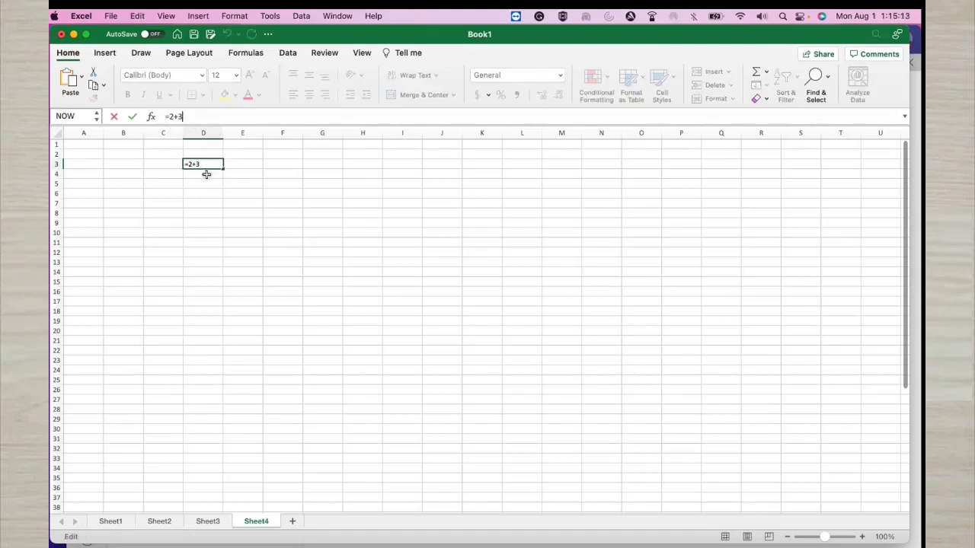
pyautogui.press('Return')
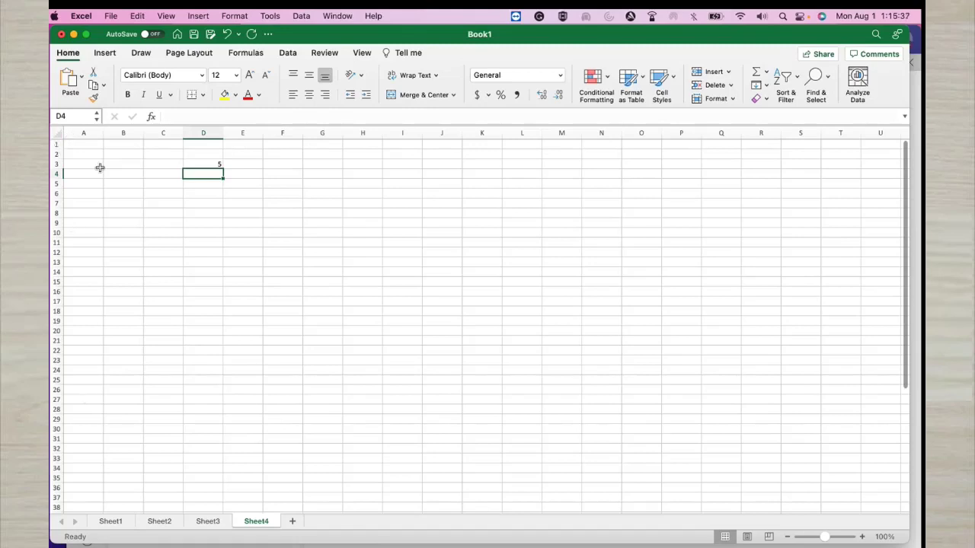
# Step: Highlight column A and column B in turn, and move the active cell along row 1 to Q1
pyautogui.click(96, 133)
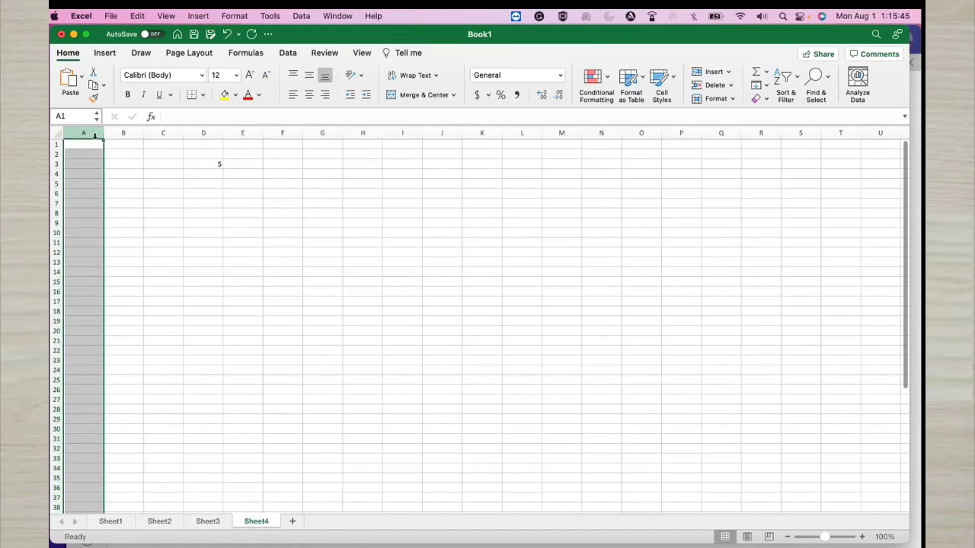
pyautogui.click(124, 134)
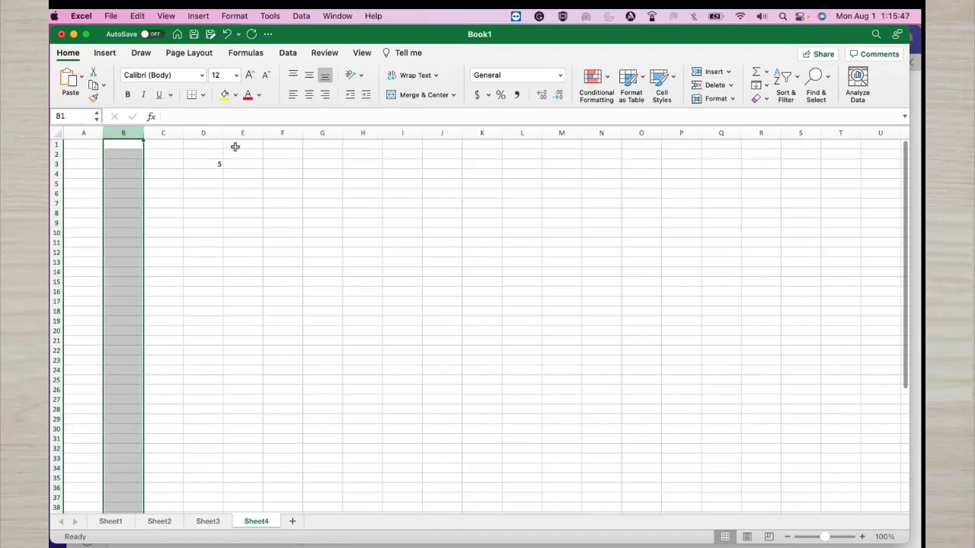
pyautogui.press('Right')
pyautogui.press('Right')
pyautogui.press('Right')
pyautogui.press('Right')
pyautogui.press('Right')
pyautogui.press('Right')
pyautogui.press('Right')
pyautogui.press('Right')
pyautogui.press('Right')
pyautogui.press('Right')
pyautogui.press('Right')
pyautogui.press('Right')
pyautogui.press('Right')
pyautogui.press('Right')
pyautogui.press('Right')
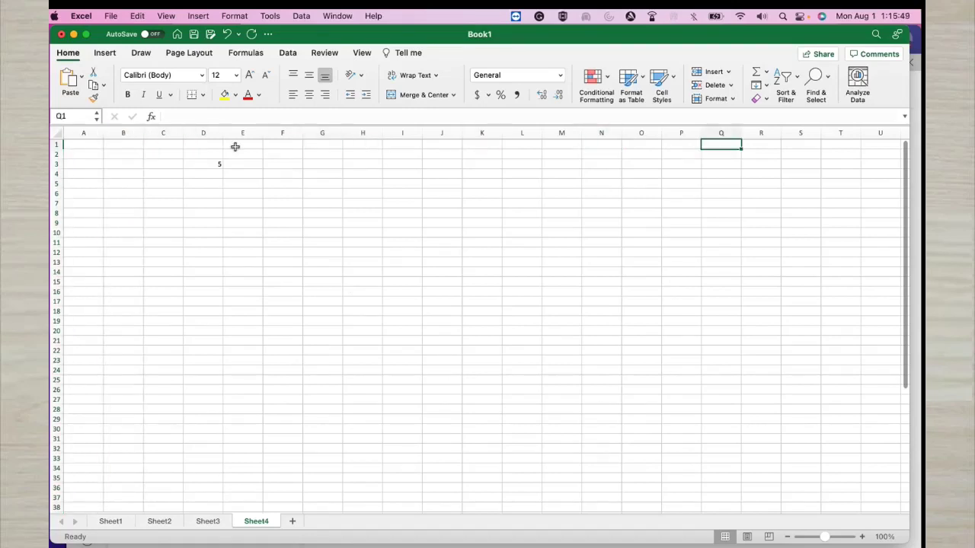
# Step: Move the active cell along row 1 past column Z to AC1 to examine how the column letters continue
pyautogui.press('Right')
pyautogui.press('Right')
pyautogui.press('Right')
pyautogui.press('Right')
pyautogui.press('Right')
pyautogui.press('Right')
pyautogui.press('Right')
pyautogui.press('Right')
pyautogui.press('Right')
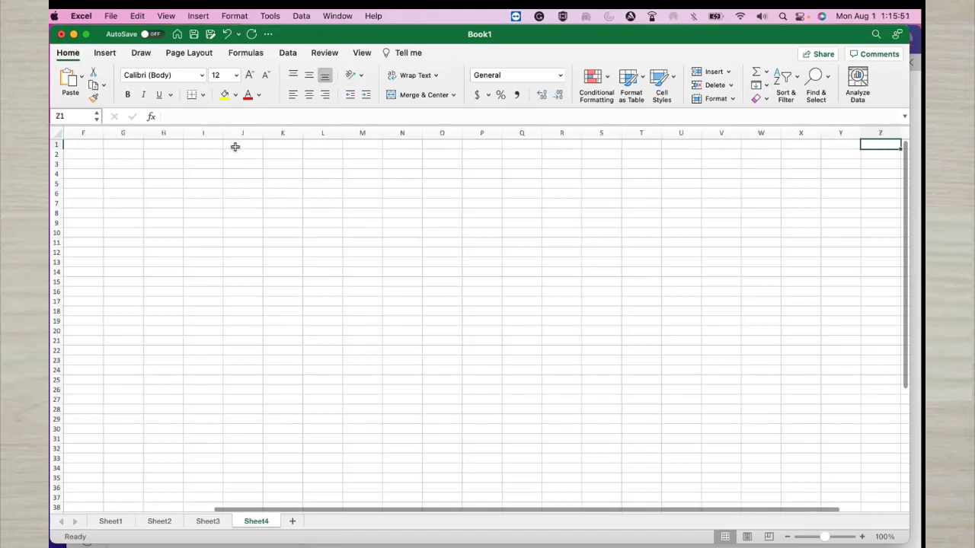
pyautogui.press('Right')
pyautogui.press('Right')
pyautogui.press('Right')
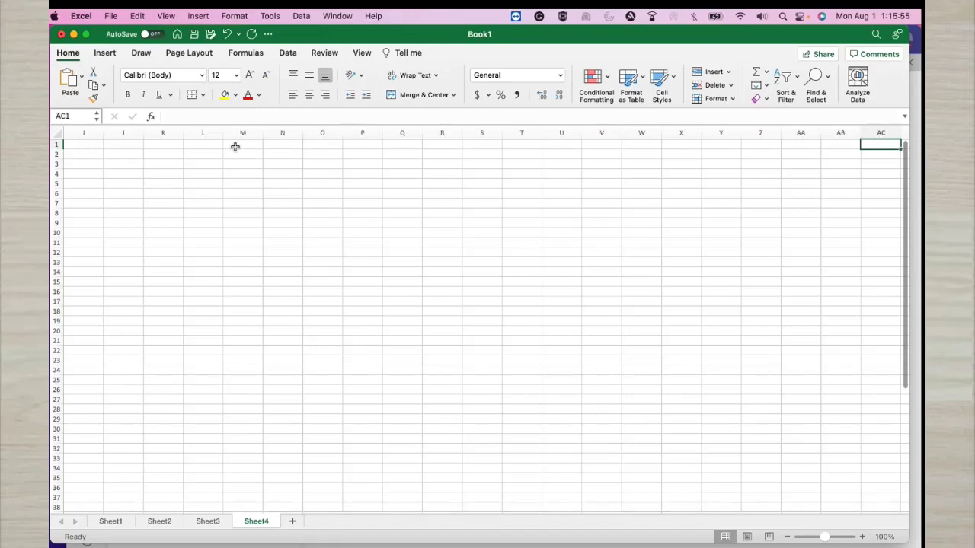
# Step: Bring the active cell back along row 1 from AC1 to the first columns of the sheet
pyautogui.press('Left')
pyautogui.press('Left')
pyautogui.press('Left')
pyautogui.press('Left')
pyautogui.press('Left')
pyautogui.press('Left')
pyautogui.press('Left')
pyautogui.press('Left')
pyautogui.press('Left')
pyautogui.press('Left')
pyautogui.press('Left')
pyautogui.press('Left')
pyautogui.press('Left')
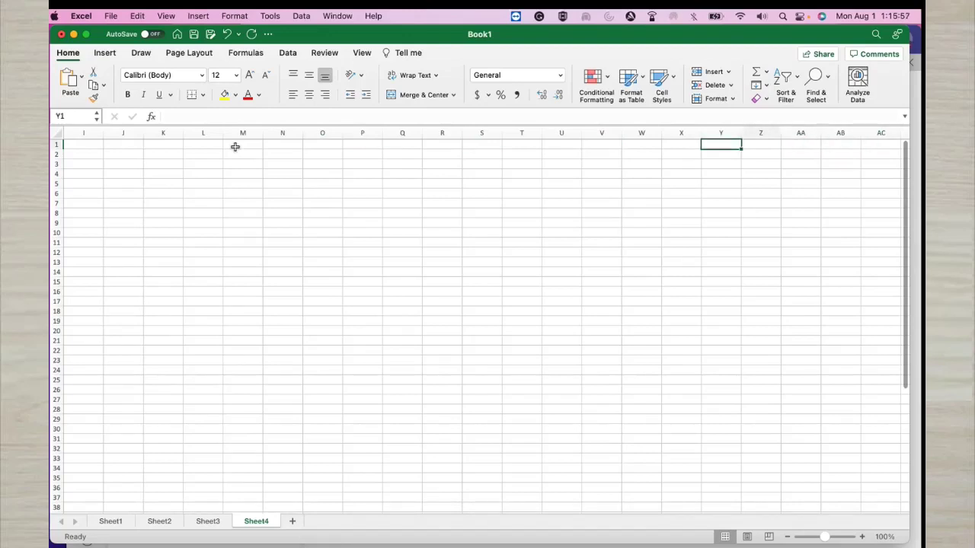
pyautogui.press('Left')
pyautogui.press('Left')
pyautogui.press('Left')
pyautogui.press('Left')
pyautogui.press('Left')
pyautogui.press('Left')
pyautogui.press('Left')
pyautogui.press('Left')
pyautogui.press('Left')
pyautogui.press('Left')
pyautogui.press('Left')
pyautogui.press('Left')
pyautogui.press('Left')
pyautogui.press('Left')
pyautogui.press('Left')
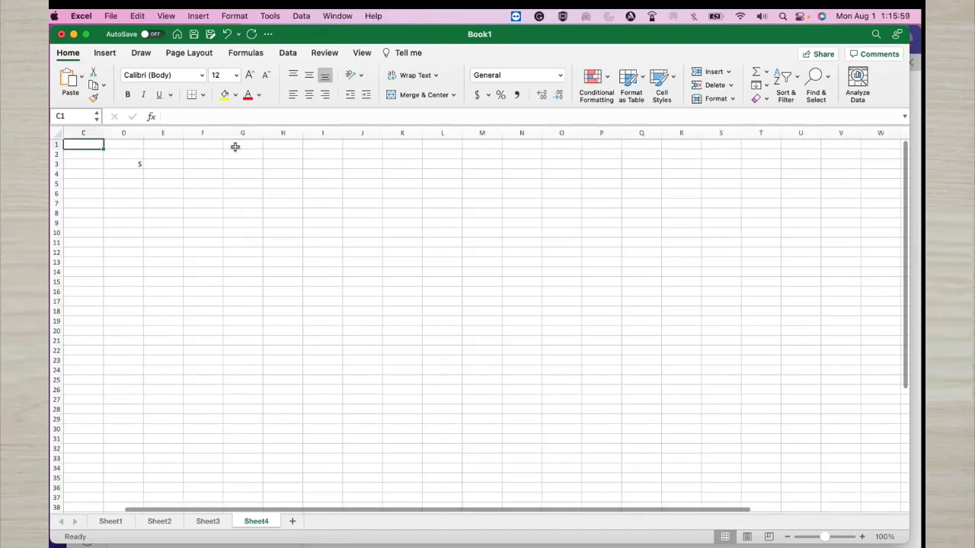
# Step: Highlight row 1, and select cells A31, A1, A10, B10, B4 and D6 in turn to examine their cell references
pyautogui.click(55, 145)
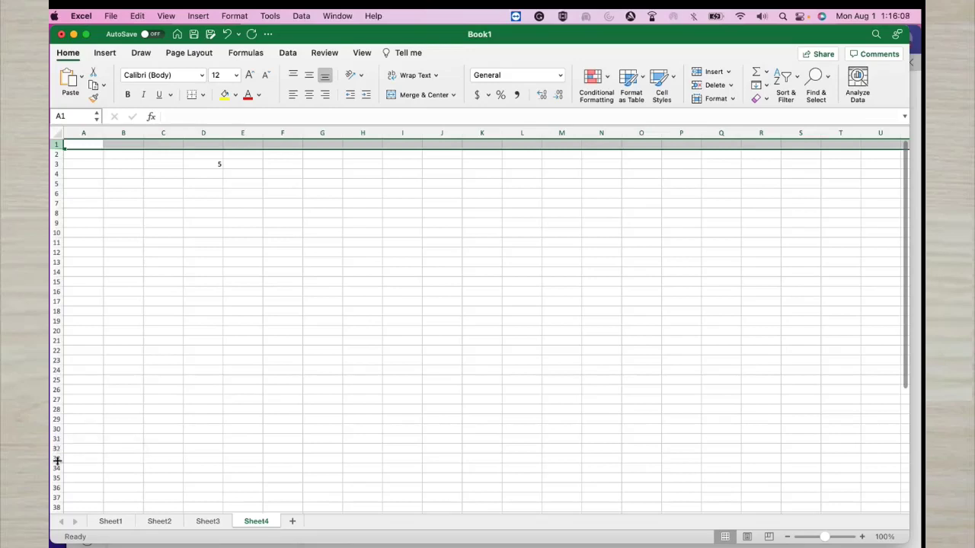
pyautogui.click(73, 439)
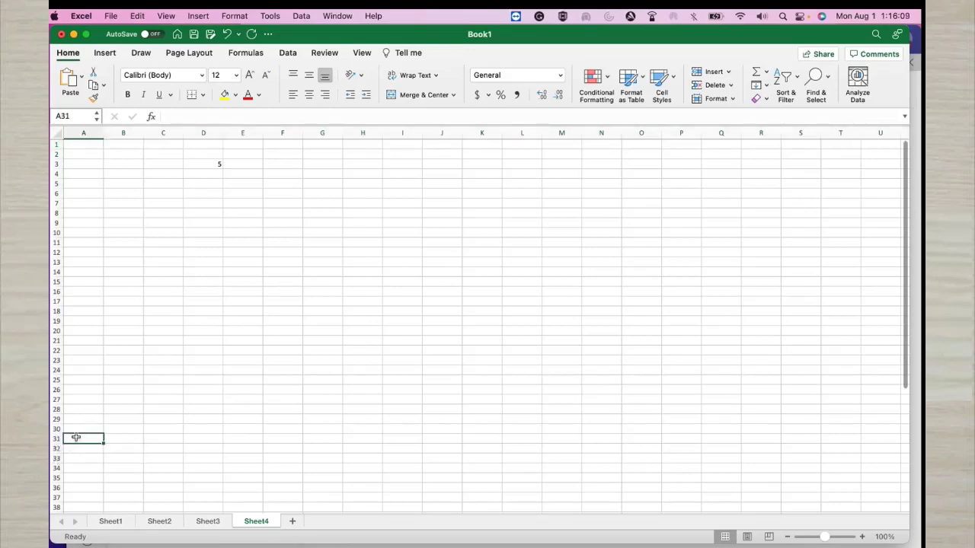
pyautogui.click(85, 144)
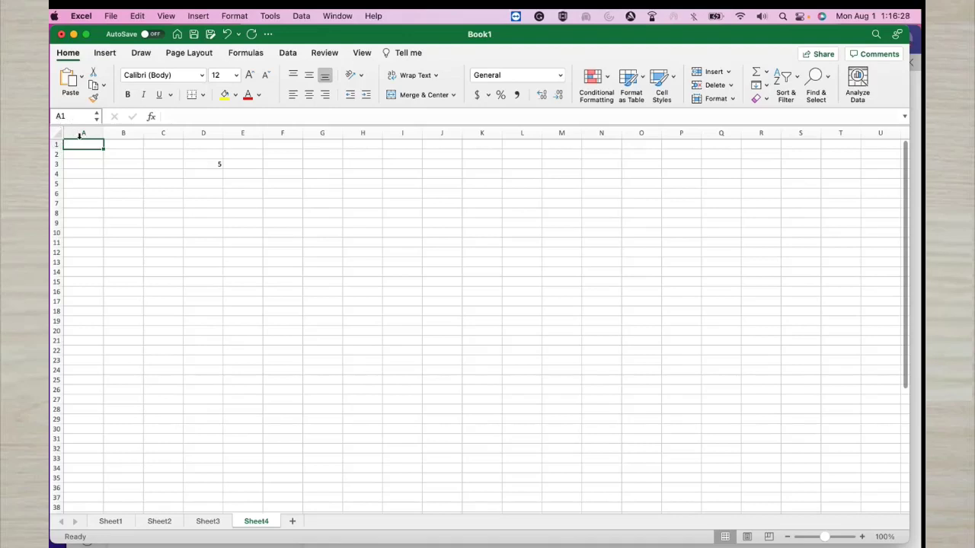
pyautogui.click(77, 233)
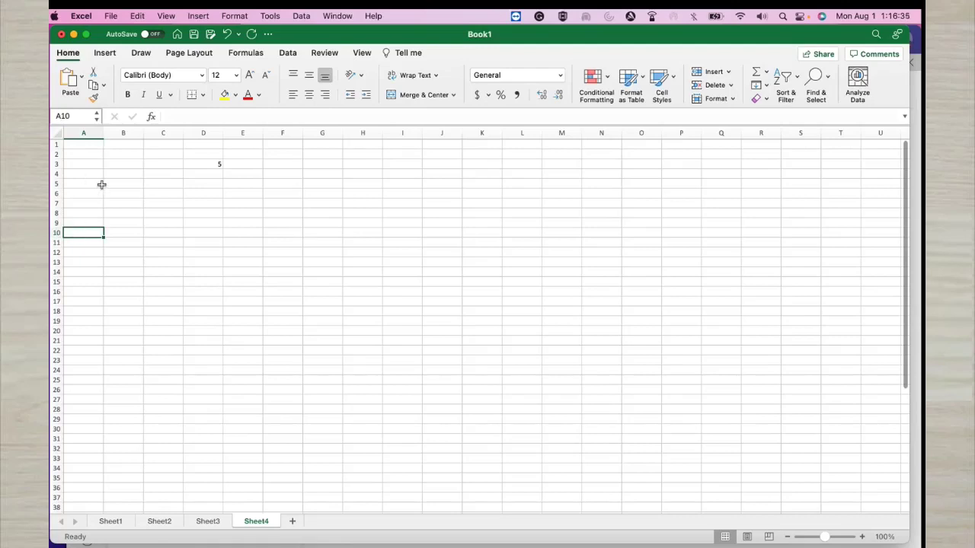
pyautogui.click(129, 234)
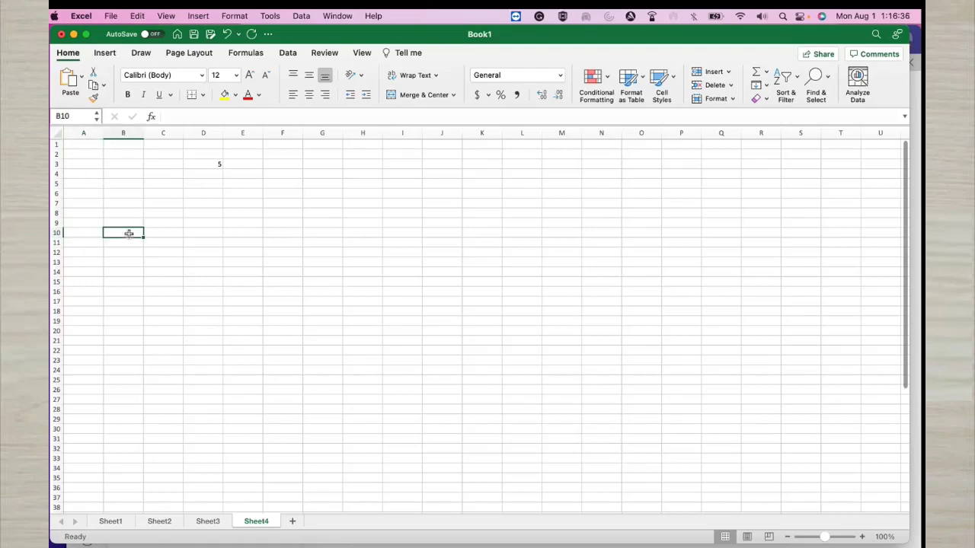
pyautogui.click(131, 176)
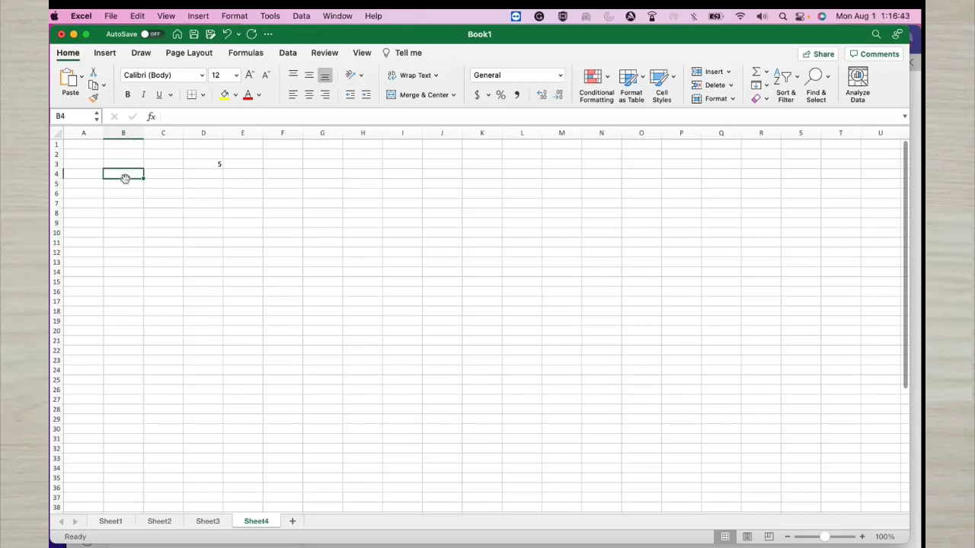
pyautogui.click(192, 192)
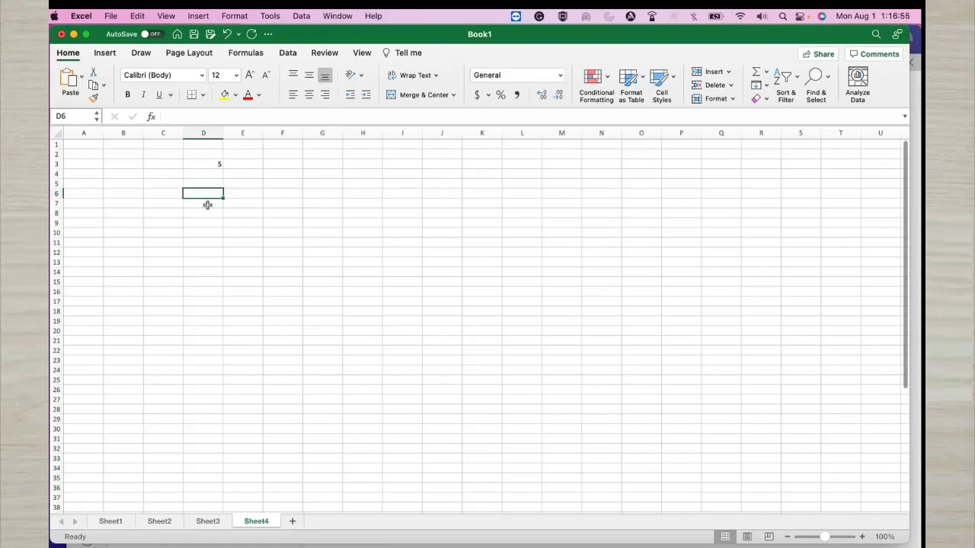
# Step: Clear the formula from cell D3
pyautogui.click(216, 166)
pyautogui.press('Delete')
# Step: Highlight the entire columns A, B, D and E one at a time
pyautogui.click(89, 132)
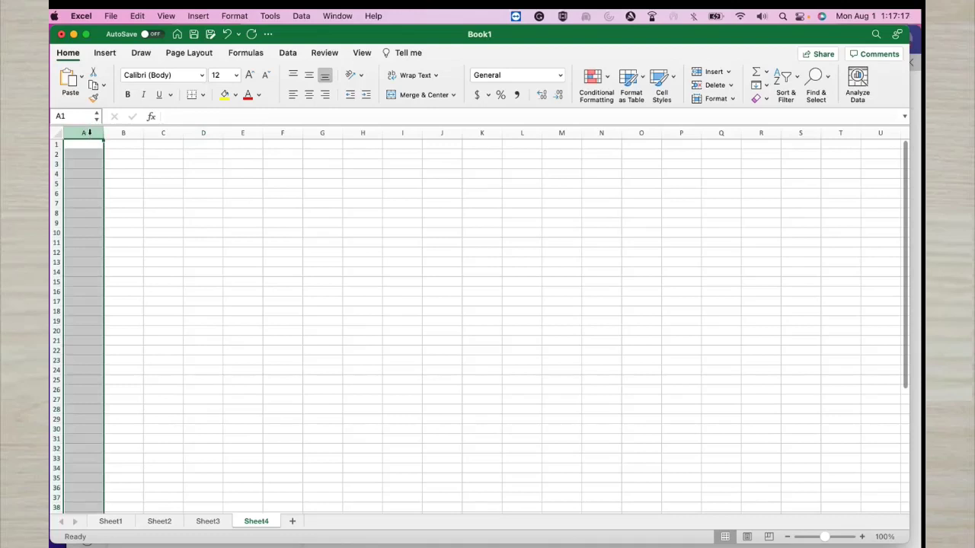
pyautogui.click(116, 133)
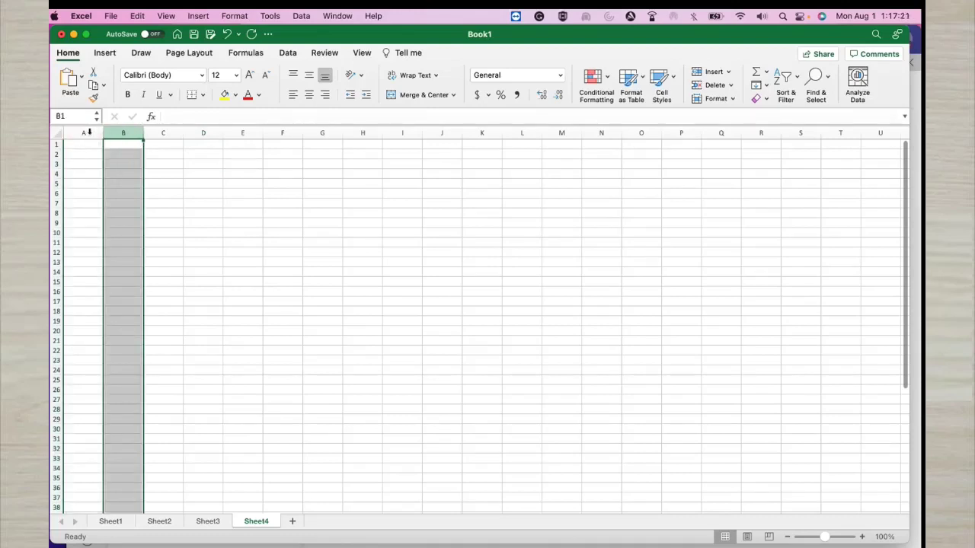
pyautogui.click(202, 133)
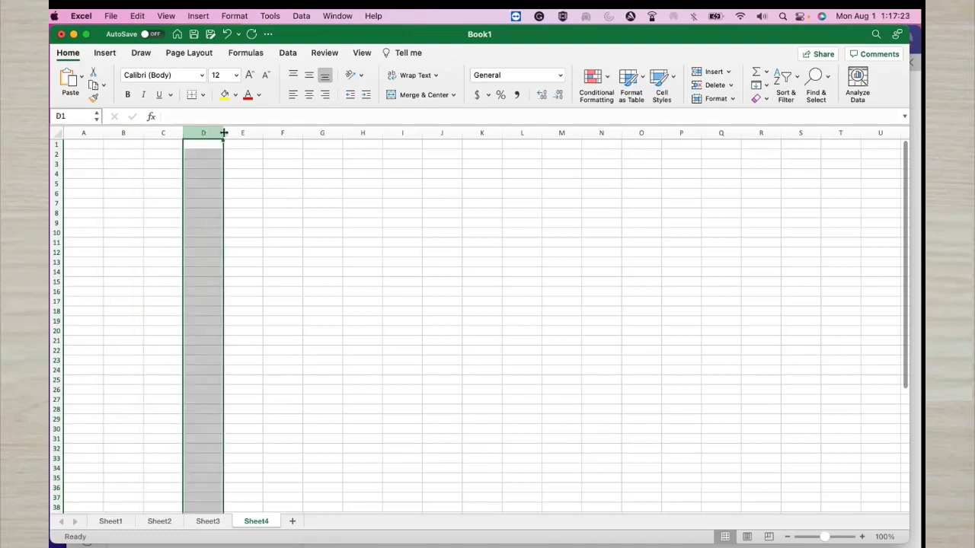
pyautogui.click(229, 133)
# Step: Select columns A through F together as one block, and release the selection by selecting cell B9
pyautogui.click(86, 133)
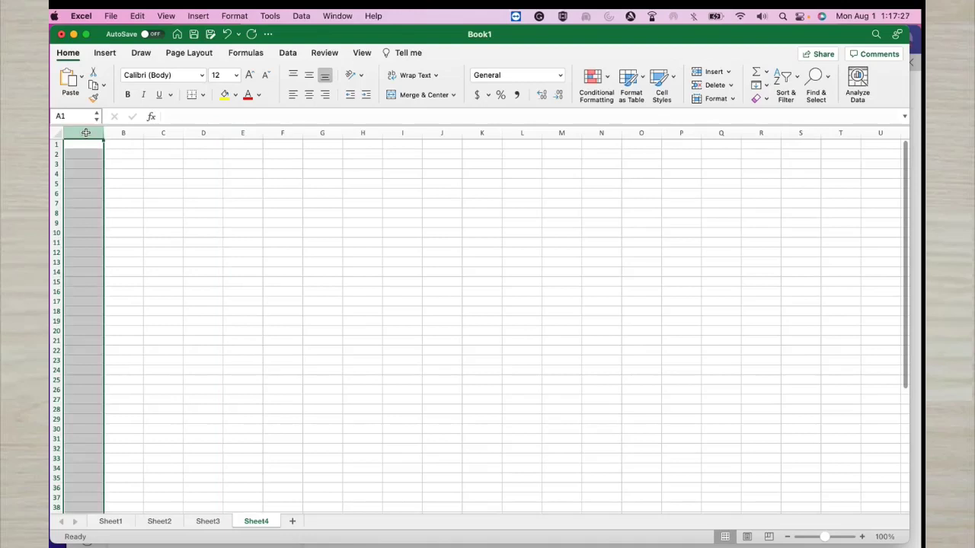
pyautogui.keyDown('shift'); pyautogui.click(284, 133); pyautogui.keyUp('shift')
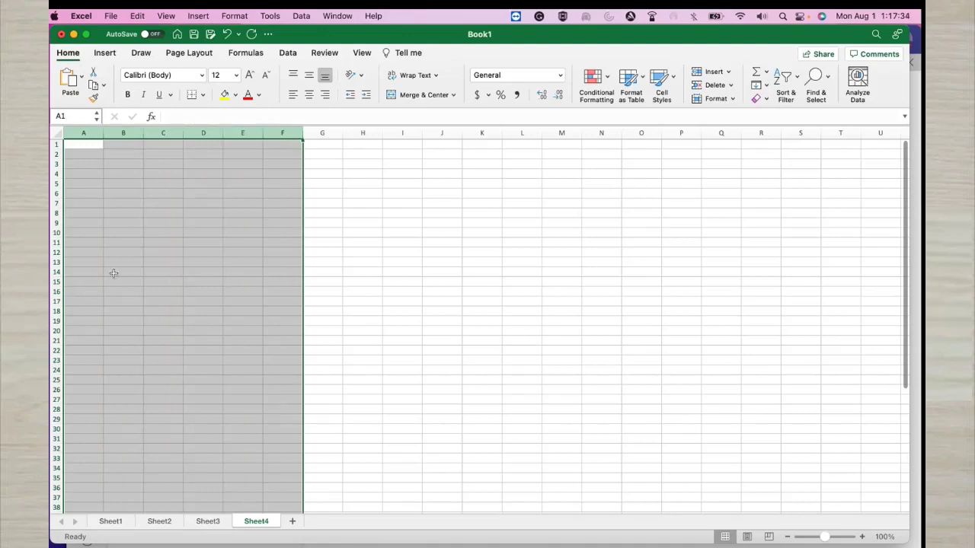
pyautogui.click(130, 224)
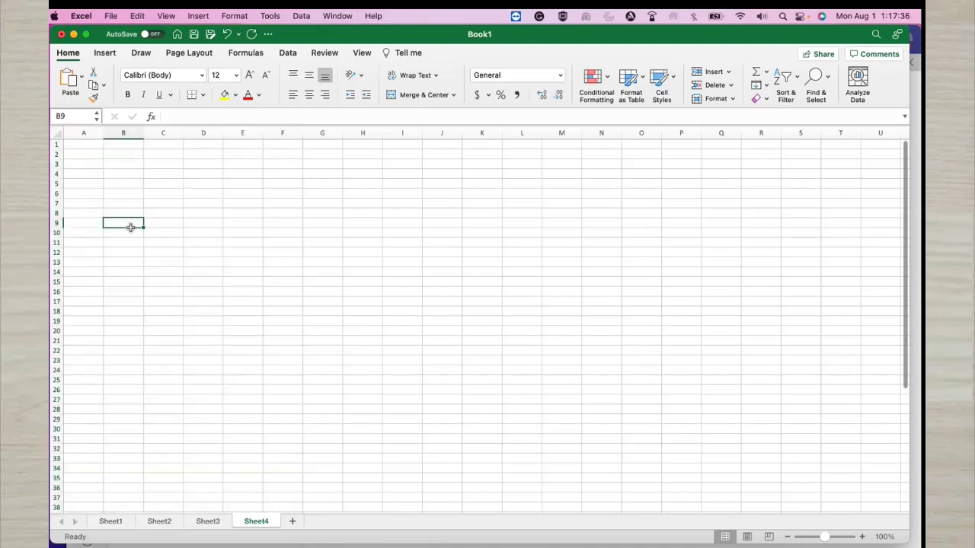
# Step: Select the cell range A1:D14 and the single-column range A1:A10 in turn, releasing each selection
pyautogui.click(87, 146)
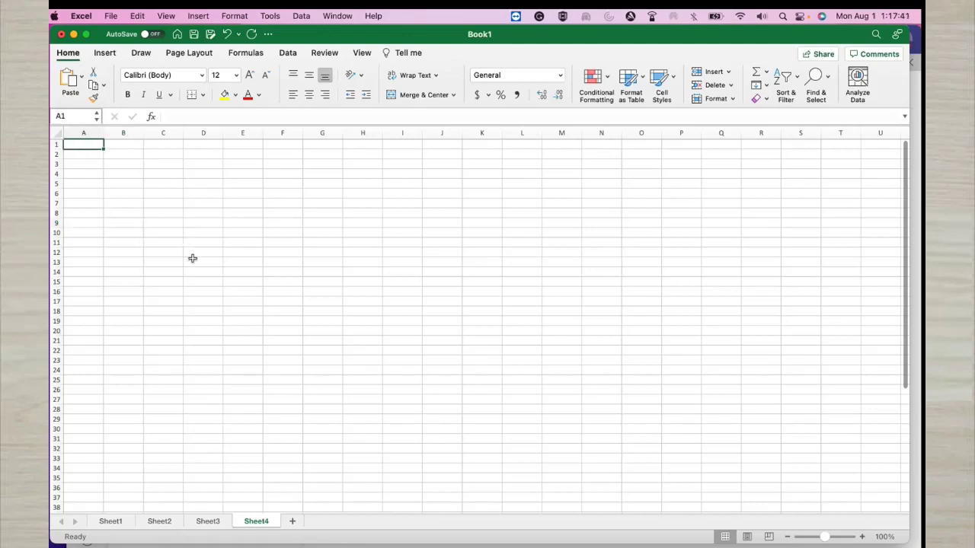
pyautogui.keyDown('shift'); pyautogui.click(214, 277); pyautogui.keyUp('shift')
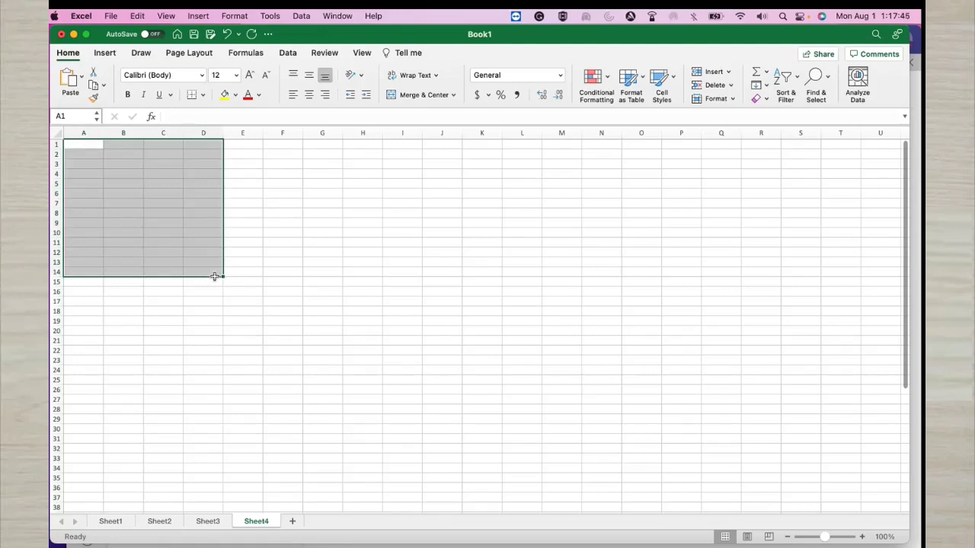
pyautogui.click(157, 235)
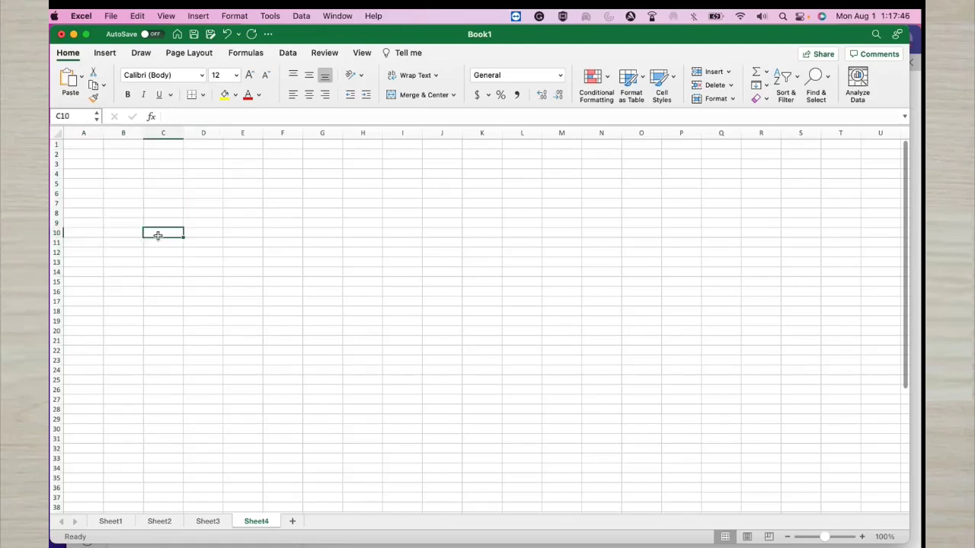
pyautogui.click(93, 145)
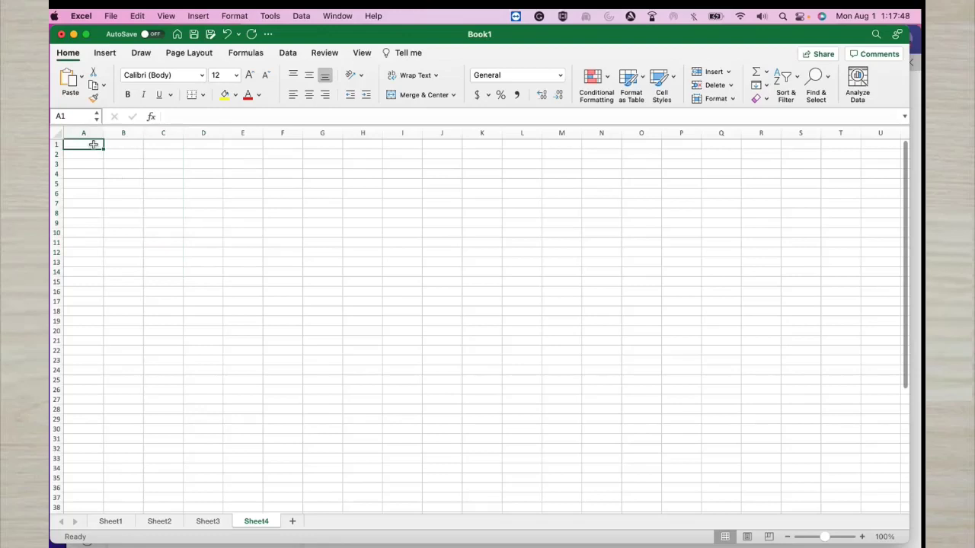
pyautogui.keyDown('shift'); pyautogui.click(85, 232); pyautogui.keyUp('shift')
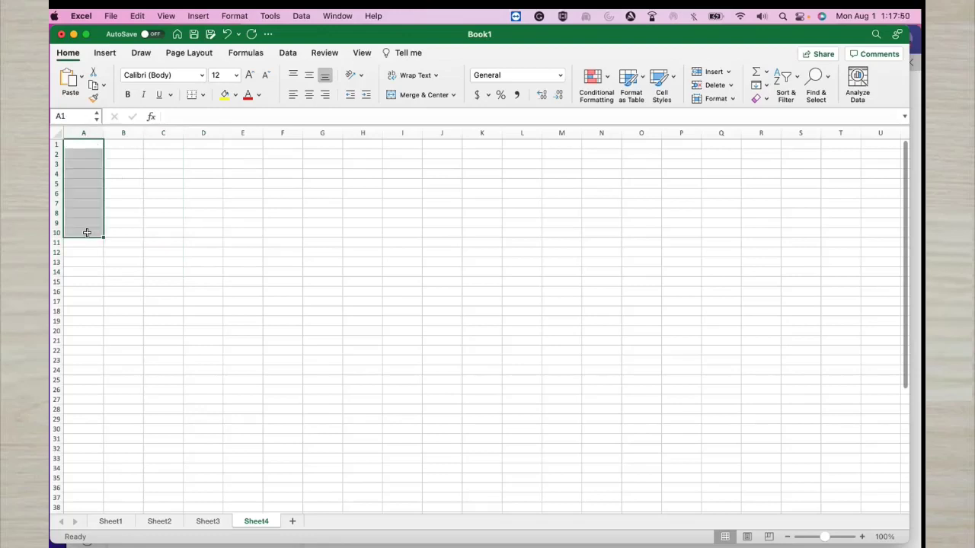
pyautogui.click(126, 191)
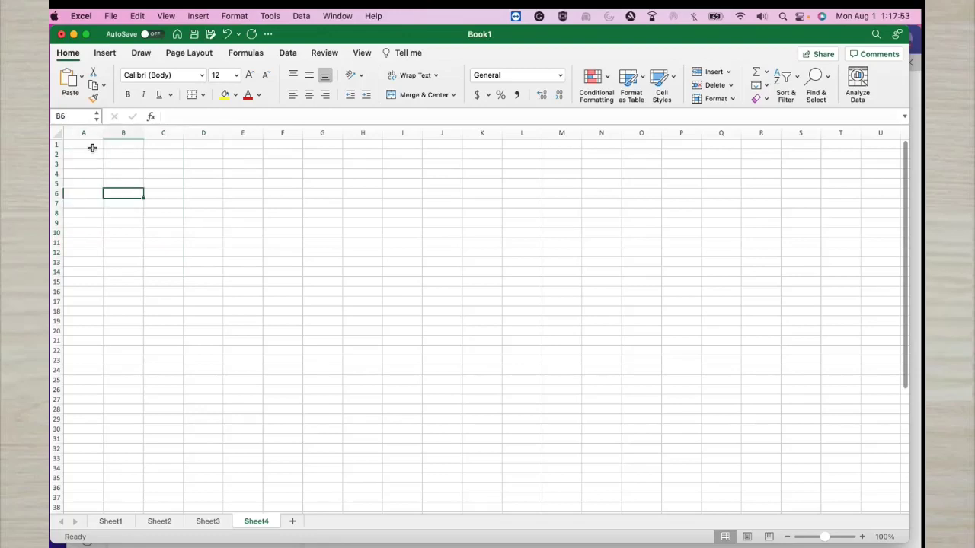
# Step: Select the range A1:D12 and the range A1:D14 in turn, releasing each selection on a cell below it
pyautogui.click(91, 147)
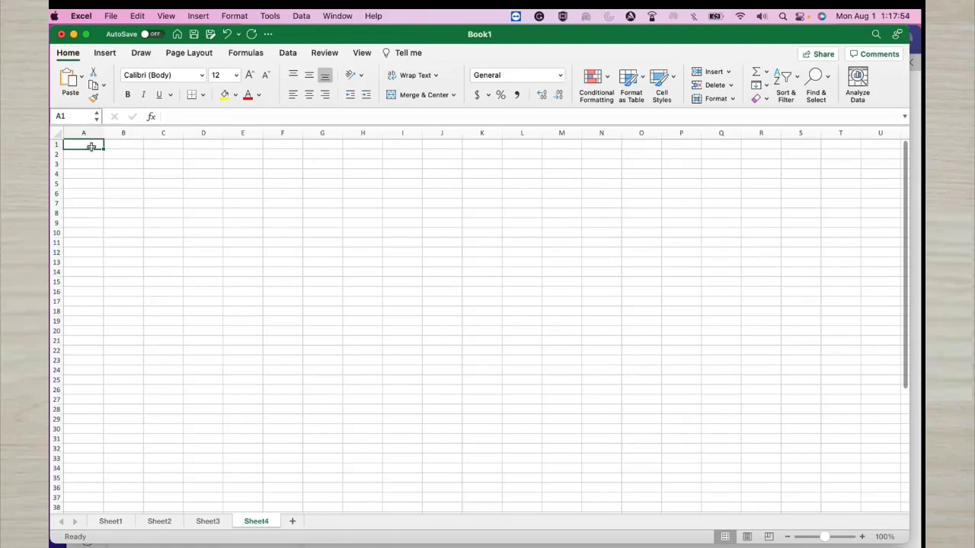
pyautogui.keyDown('shift'); pyautogui.click(195, 253); pyautogui.keyUp('shift')
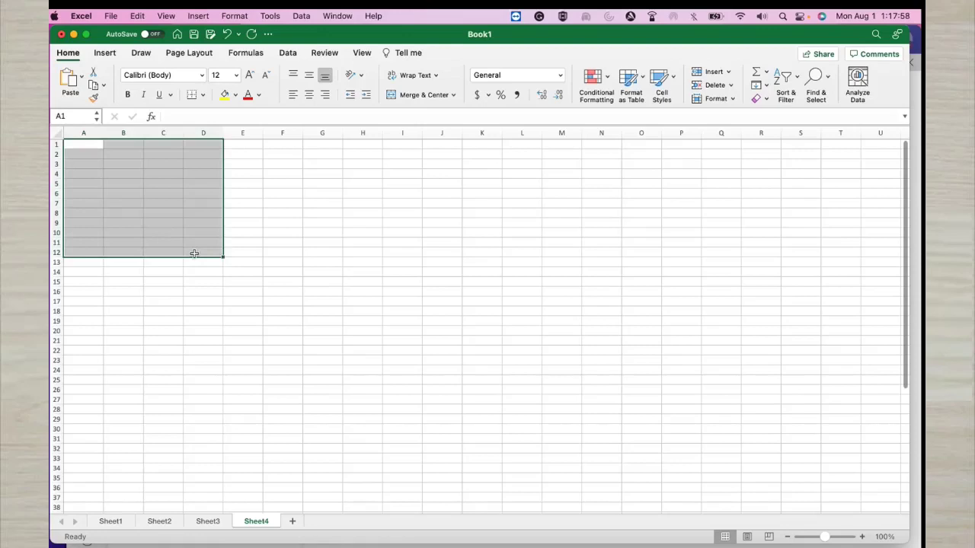
pyautogui.click(220, 291)
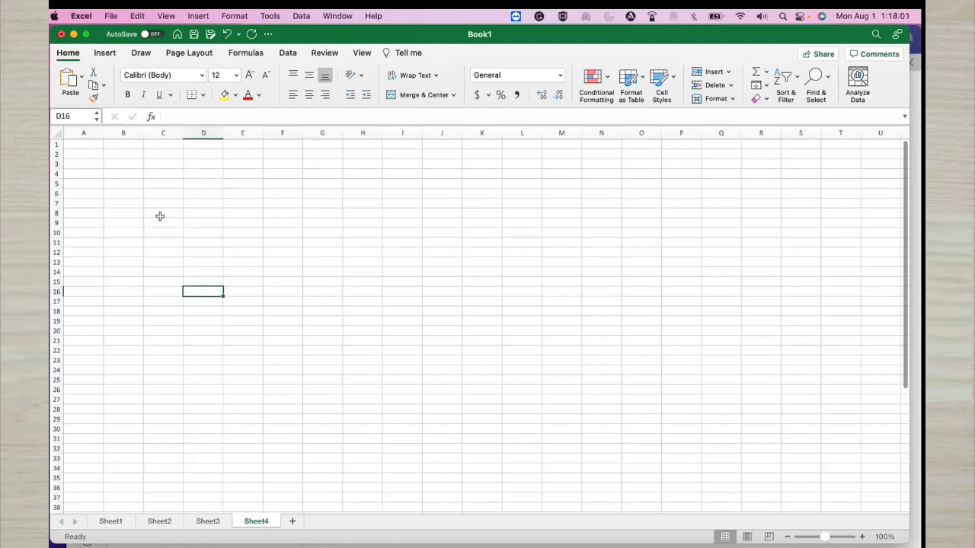
pyautogui.click(87, 145)
pyautogui.moveTo(88, 145); pyautogui.dragTo(201, 268)
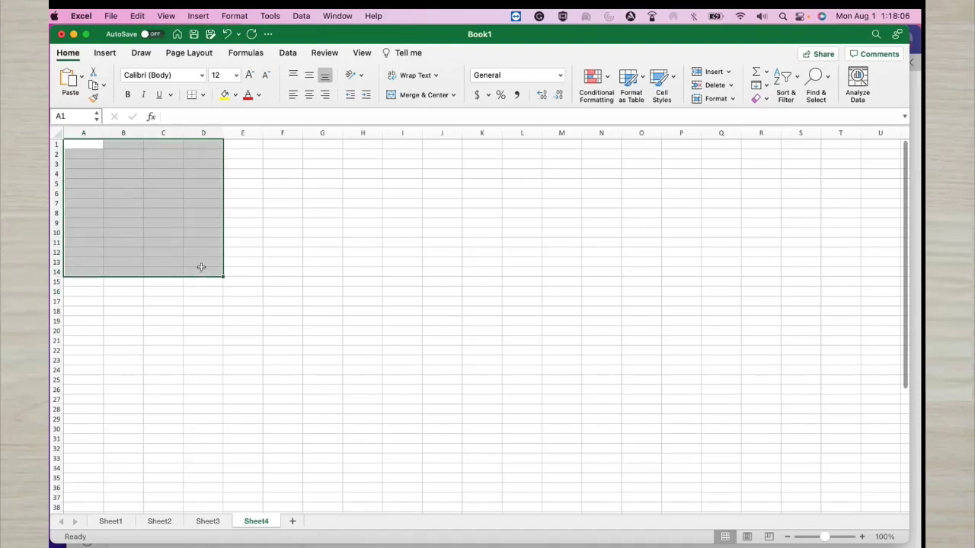
pyautogui.click(249, 323)
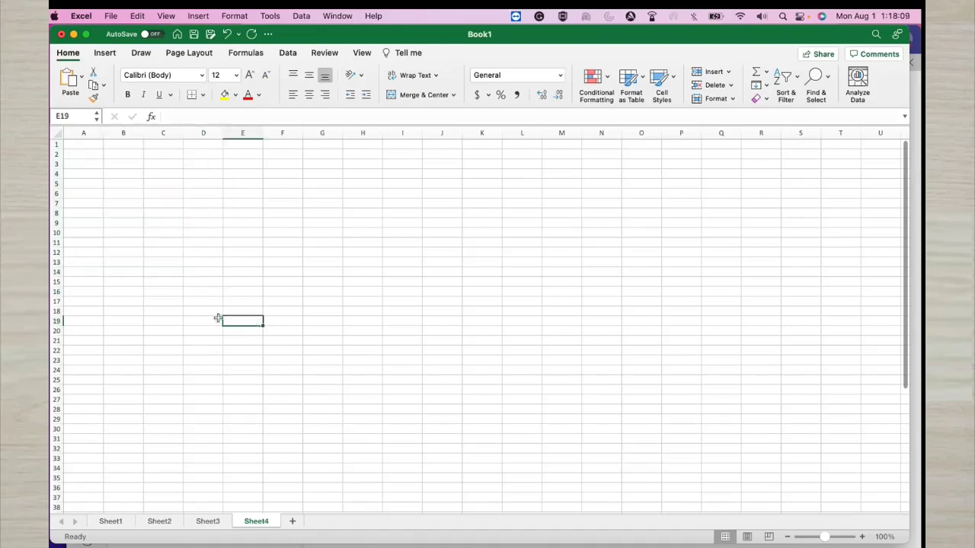
# Step: Highlight row 5 and row 4, extend the selection to rows 4 through 12, and release it on cell B14
pyautogui.click(55, 184)
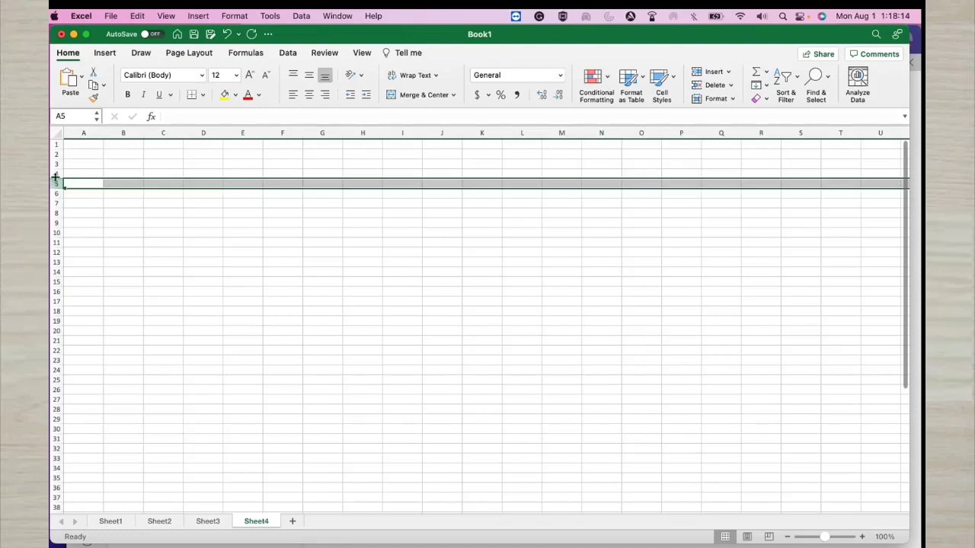
pyautogui.click(55, 174)
pyautogui.moveTo(55, 169); pyautogui.dragTo(55, 169)
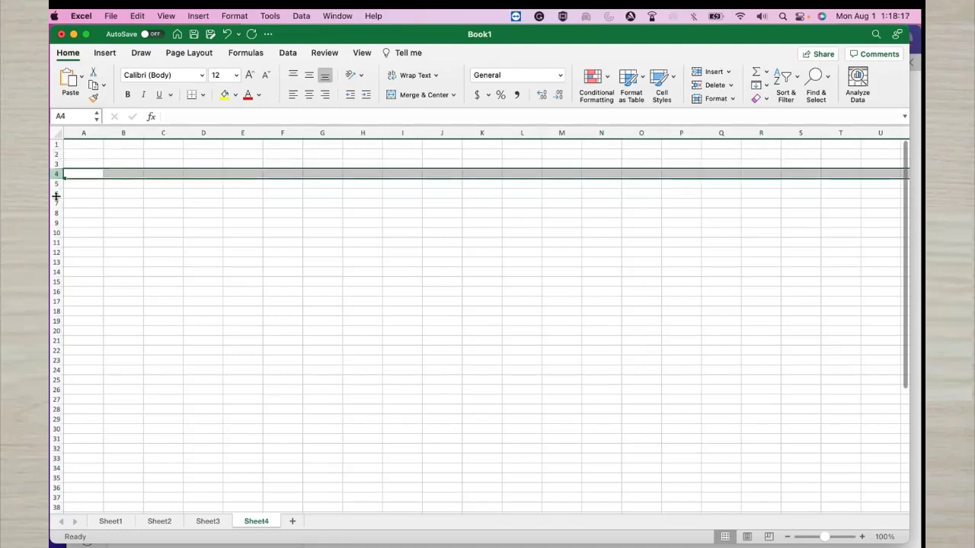
pyautogui.keyDown('shift'); pyautogui.click(57, 253); pyautogui.keyUp('shift')
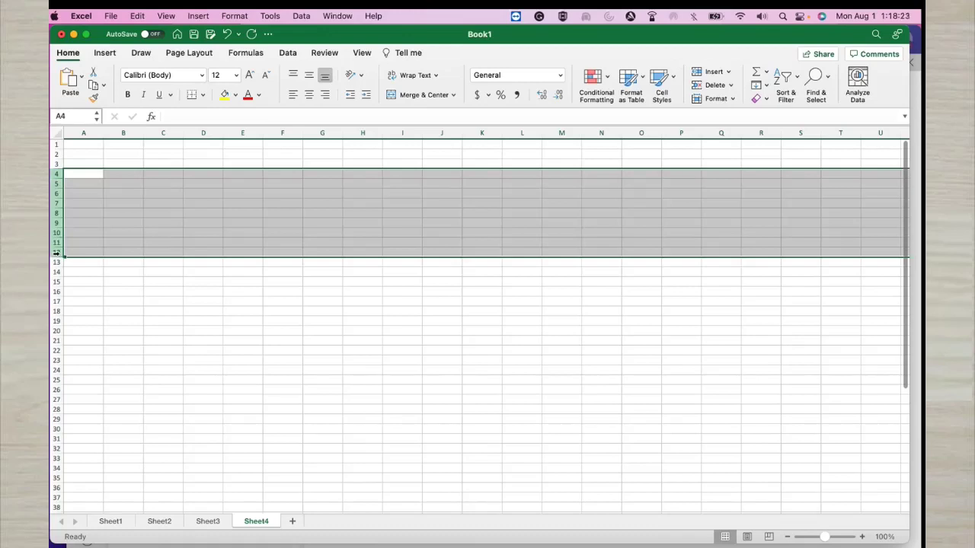
pyautogui.click(108, 272)
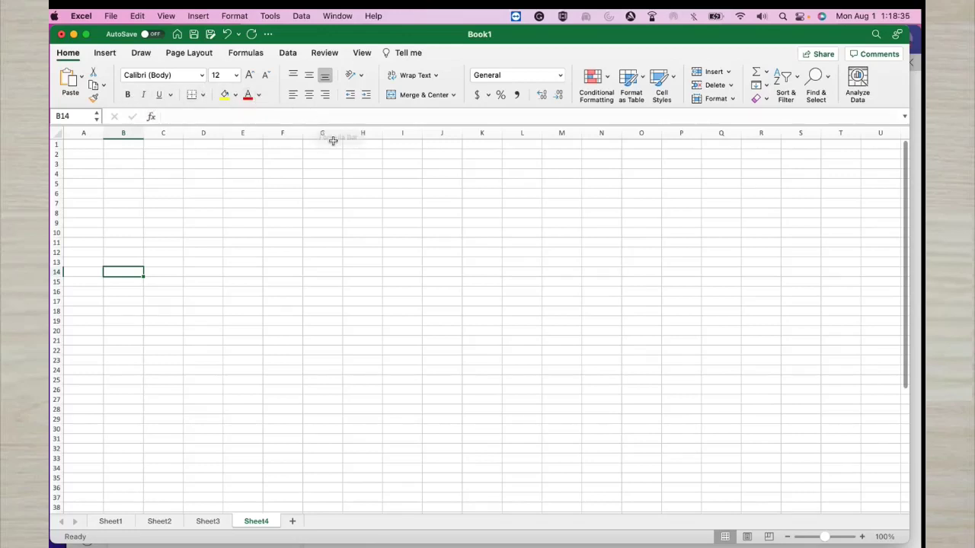
# Step: Enter the column headers Date in cell A1 and Ordeno in cell B1
pyautogui.click(309, 229)
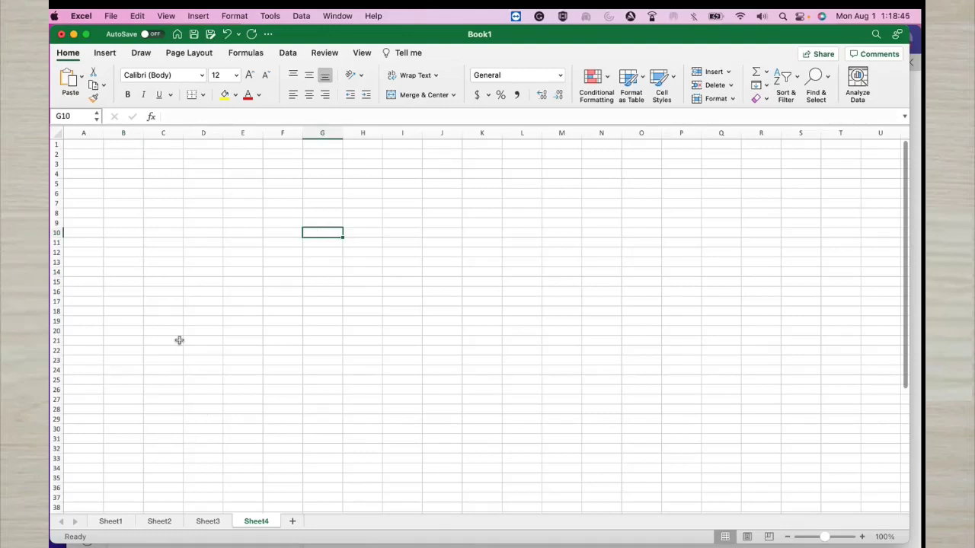
pyautogui.click(95, 149)
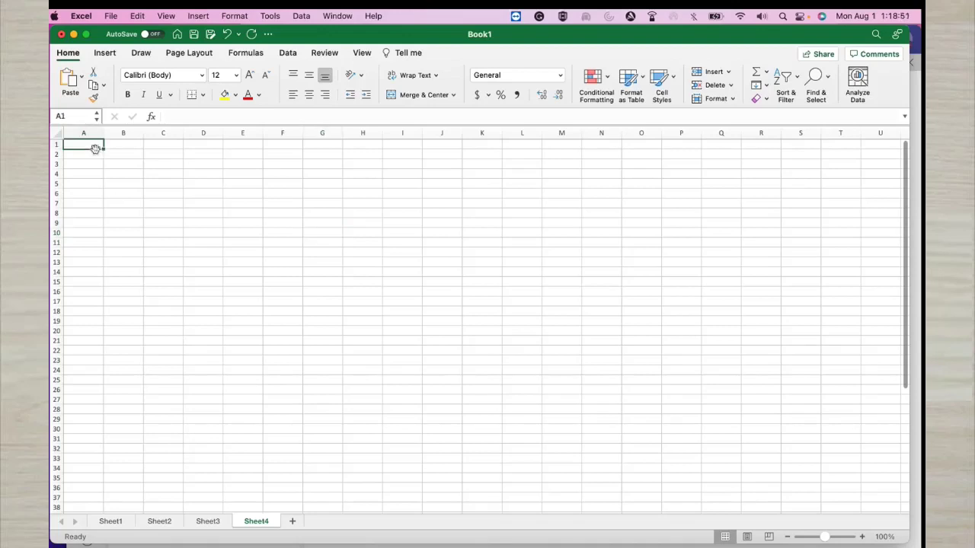
pyautogui.write('Da')
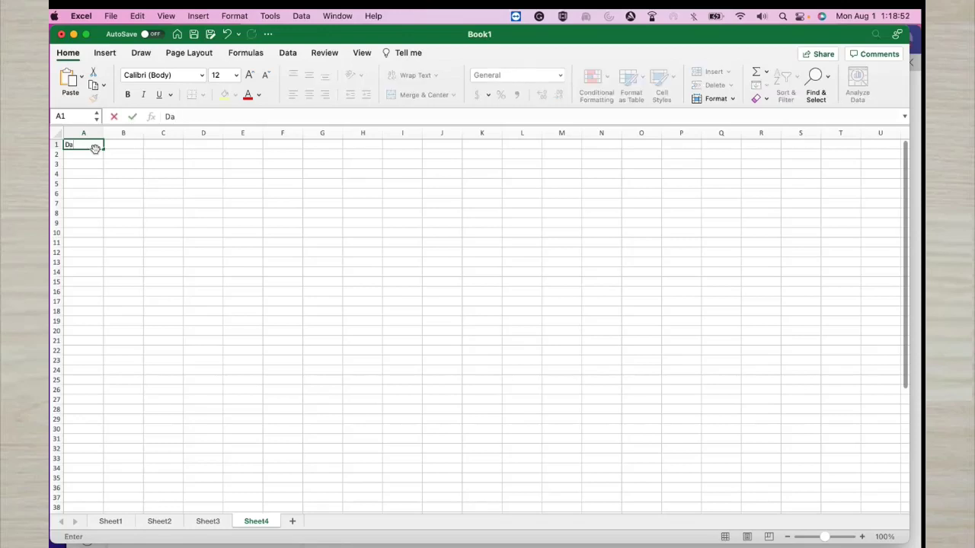
pyautogui.write('te')
pyautogui.press('Tab')
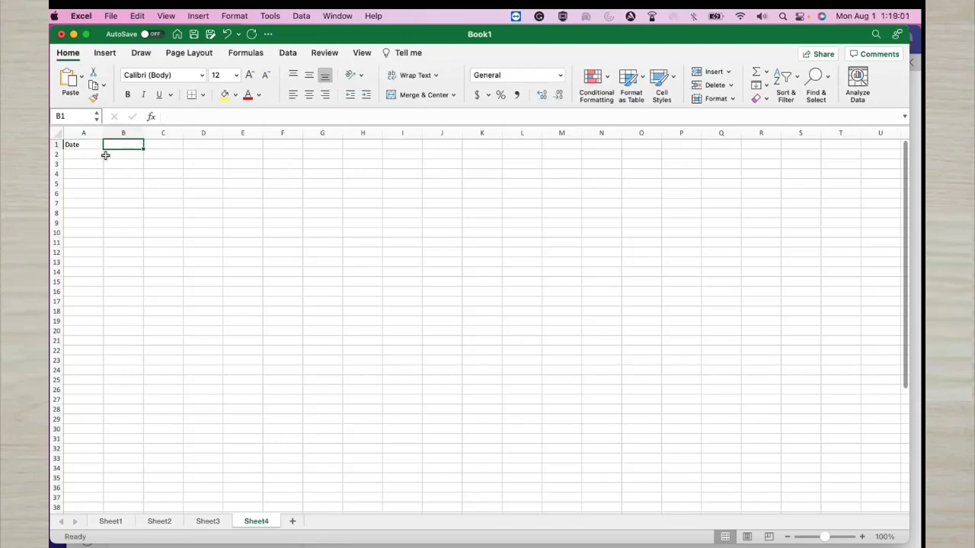
pyautogui.write('Orden')
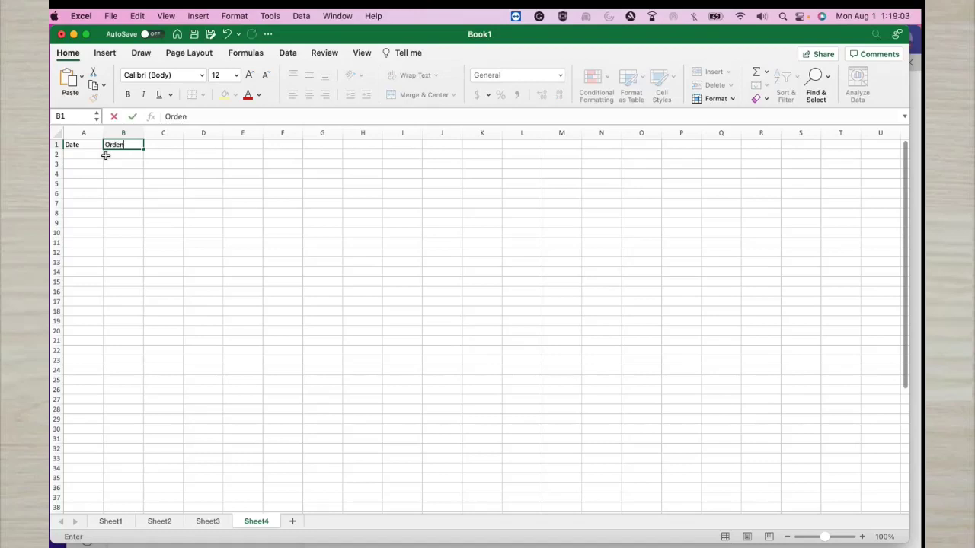
pyautogui.write('o')
pyautogui.press('Tab')
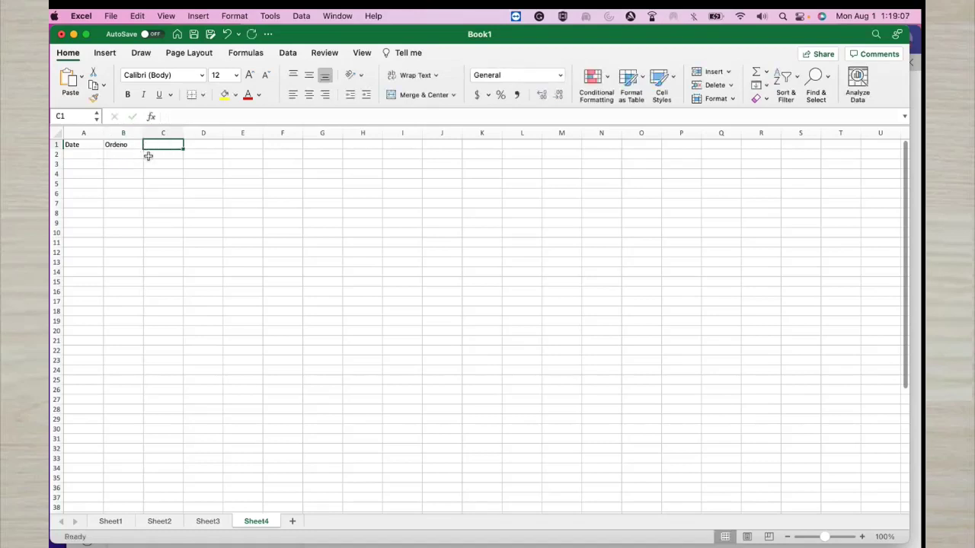
# Step: Continue the header row with Item in C1, Price in D1 and Quantity in E1
pyautogui.write('Item')
pyautogui.press('Tab')
pyautogui.write('Quanti')
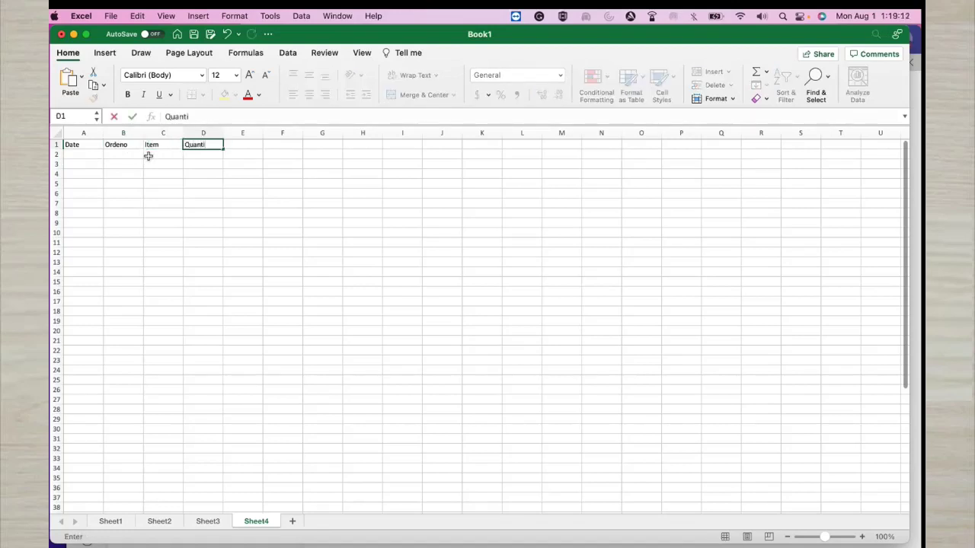
pyautogui.press('BackSpace')
pyautogui.press('BackSpace')
pyautogui.press('BackSpace')
pyautogui.press('BackSpace')
pyautogui.press('BackSpace')
pyautogui.press('BackSpace')
pyautogui.write('Price')
pyautogui.press('Tab')
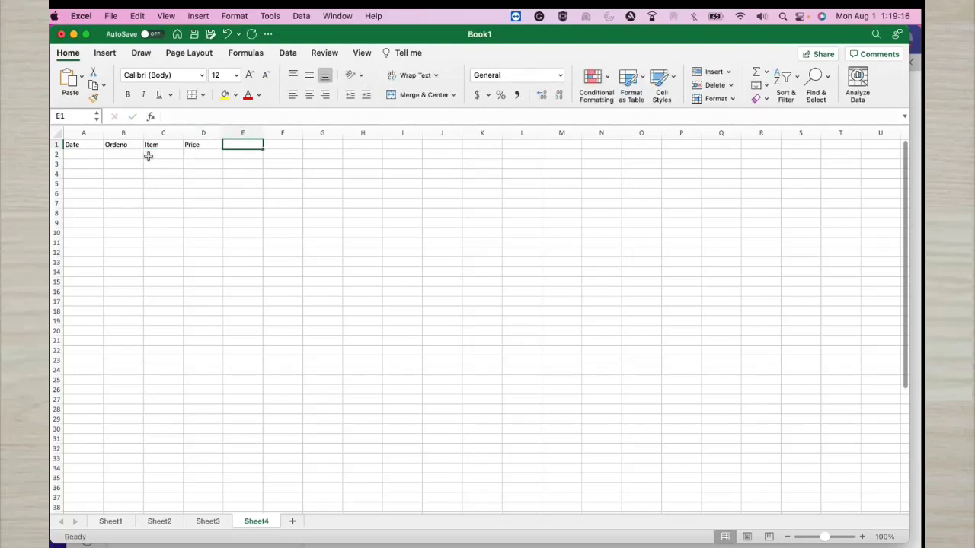
pyautogui.write('Quantity')
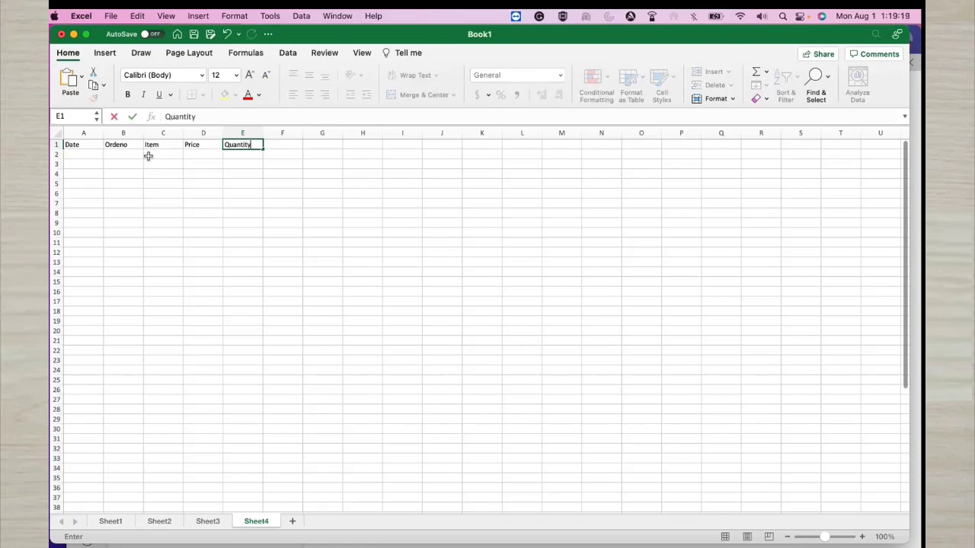
pyautogui.click(131, 173)
# Step: Enter the date 1/1/2021 in cell A2 under the Date header
pyautogui.click(94, 153)
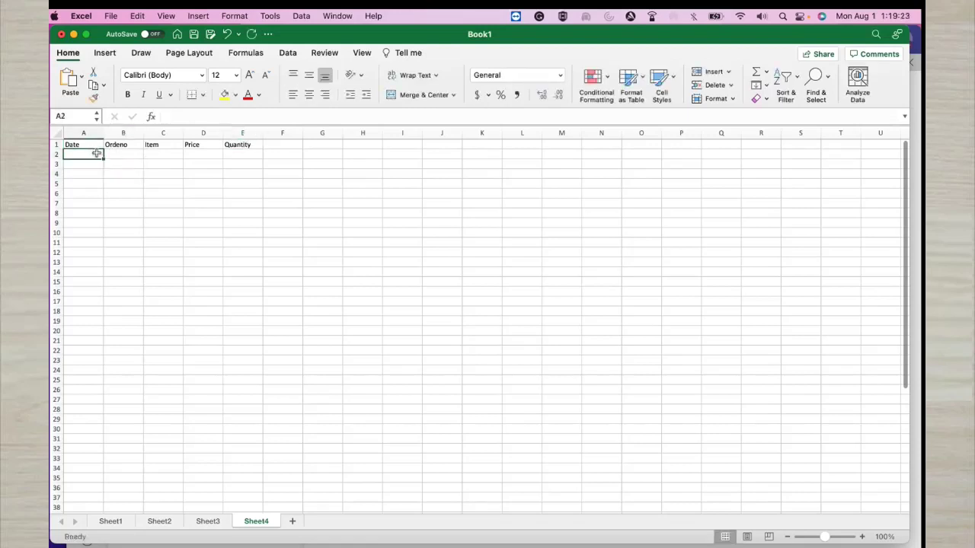
pyautogui.write('1/1/')
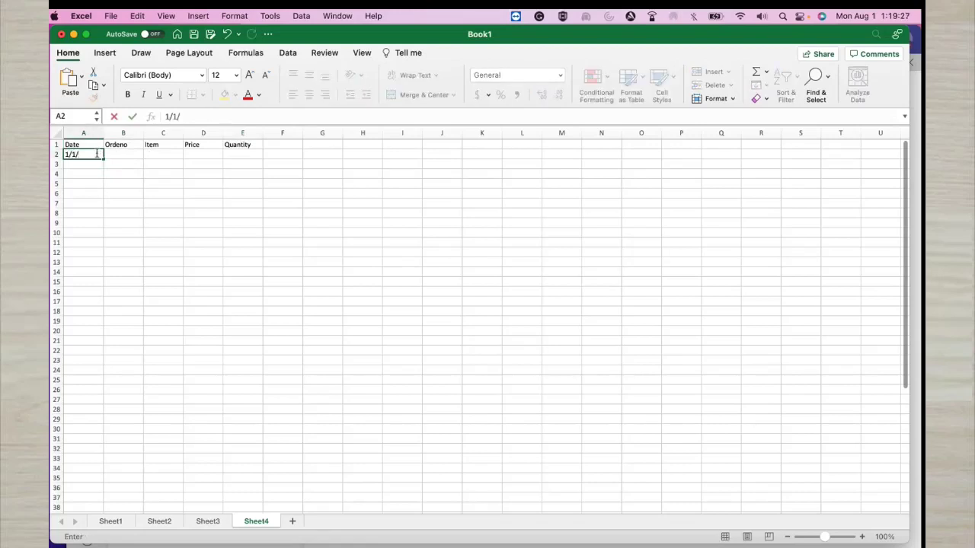
pyautogui.write('202')
pyautogui.press('BackSpace')
pyautogui.press('Return')
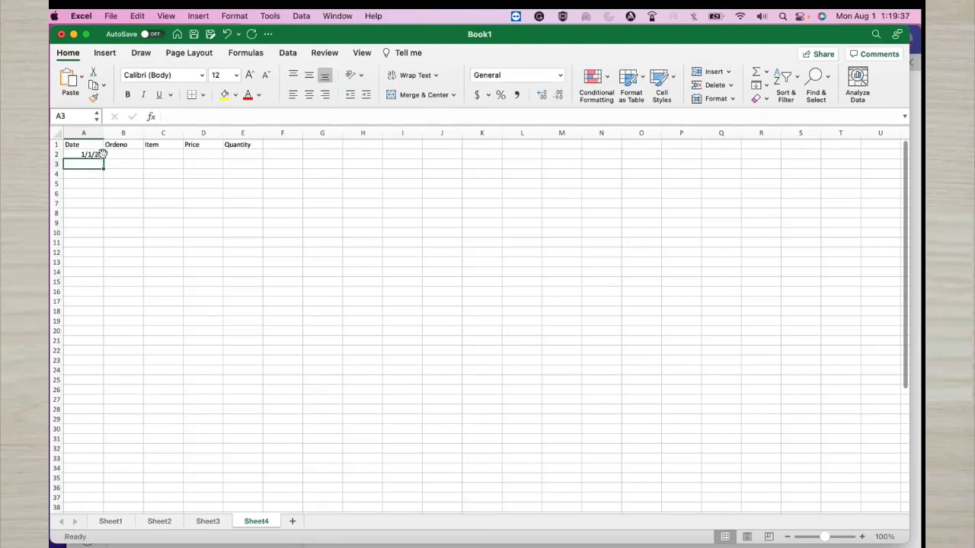
# Step: Fill the daily date series from A2 down to A14 and widen column A slightly
pyautogui.click(101, 155)
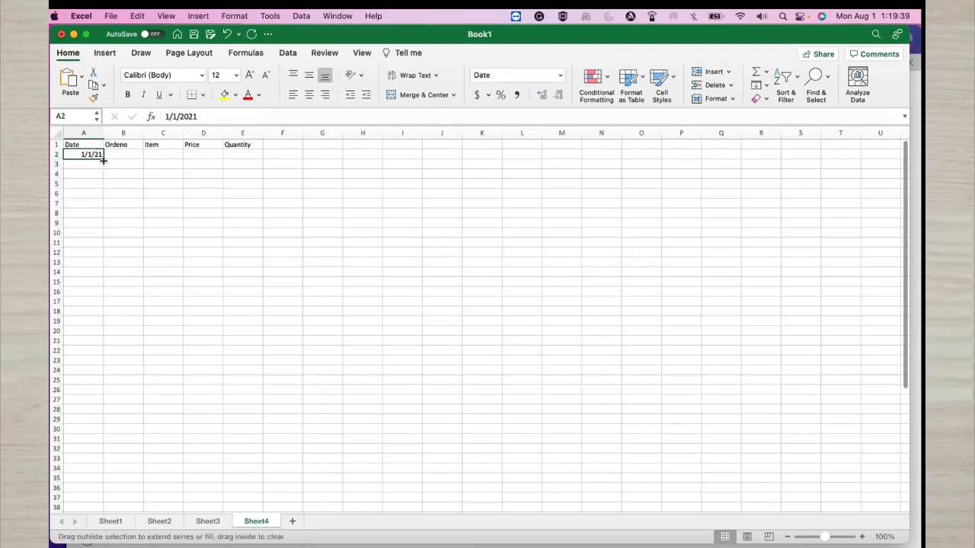
pyautogui.moveTo(103, 160); pyautogui.dragTo(105, 243)
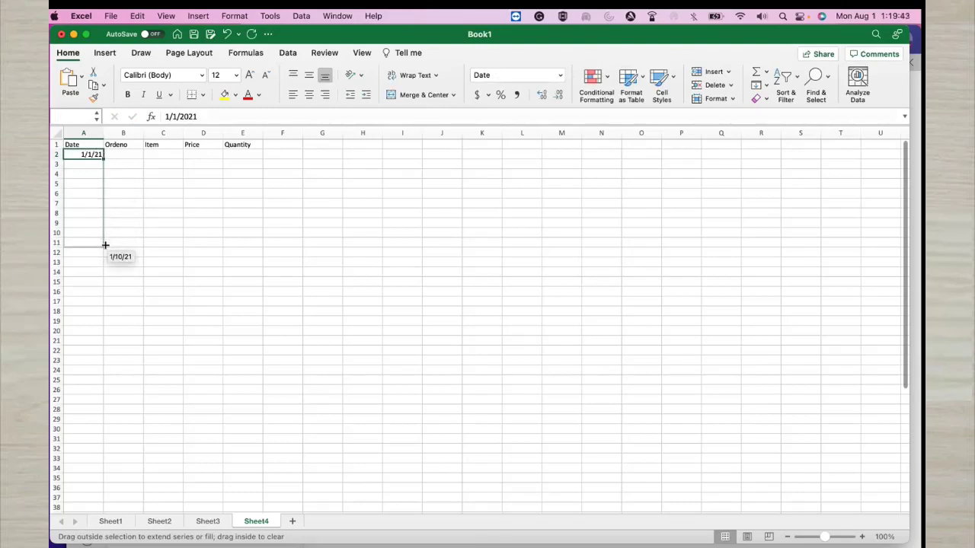
pyautogui.moveTo(104, 243); pyautogui.dragTo(104, 278)
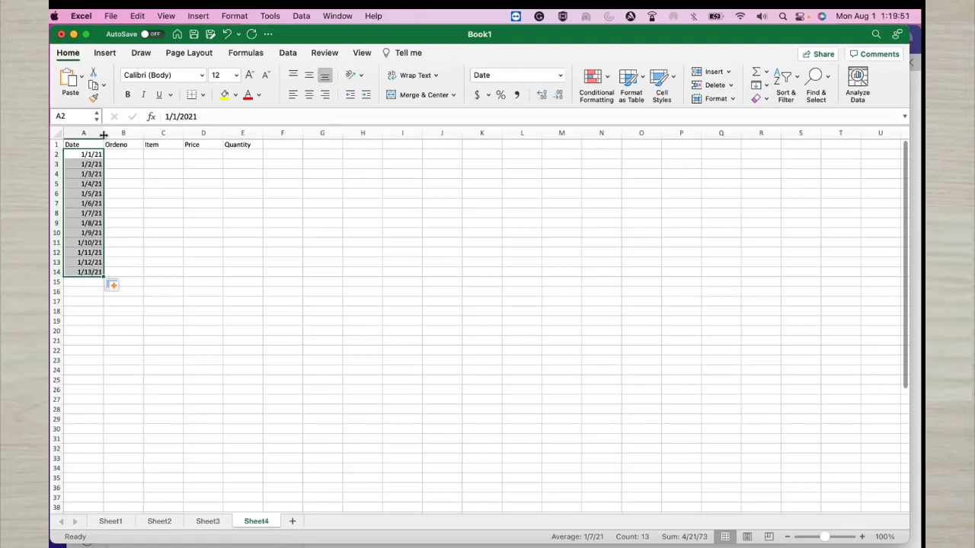
pyautogui.moveTo(103, 133); pyautogui.dragTo(114, 134)
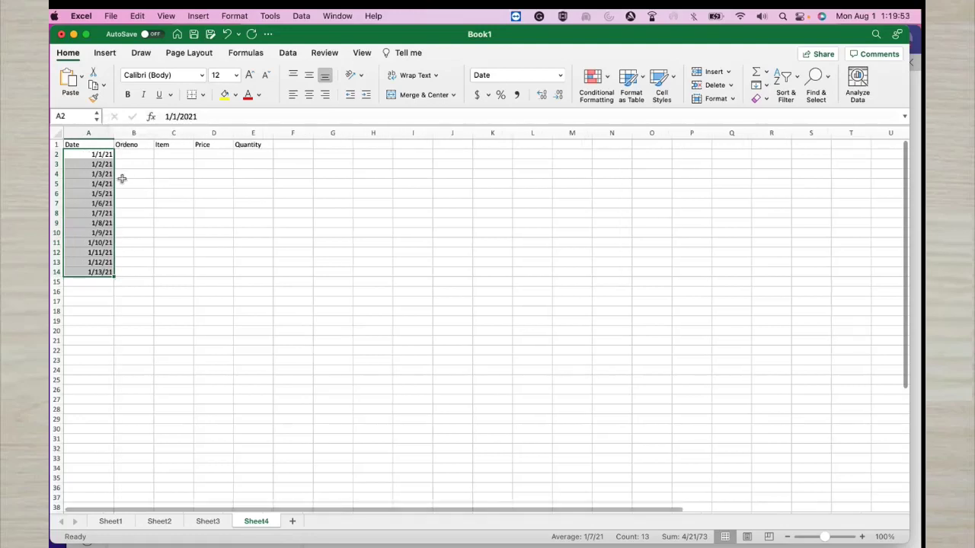
# Step: Format column A with the Date type 14-Mar-2012 and widen the column a little more
pyautogui.click(105, 135)
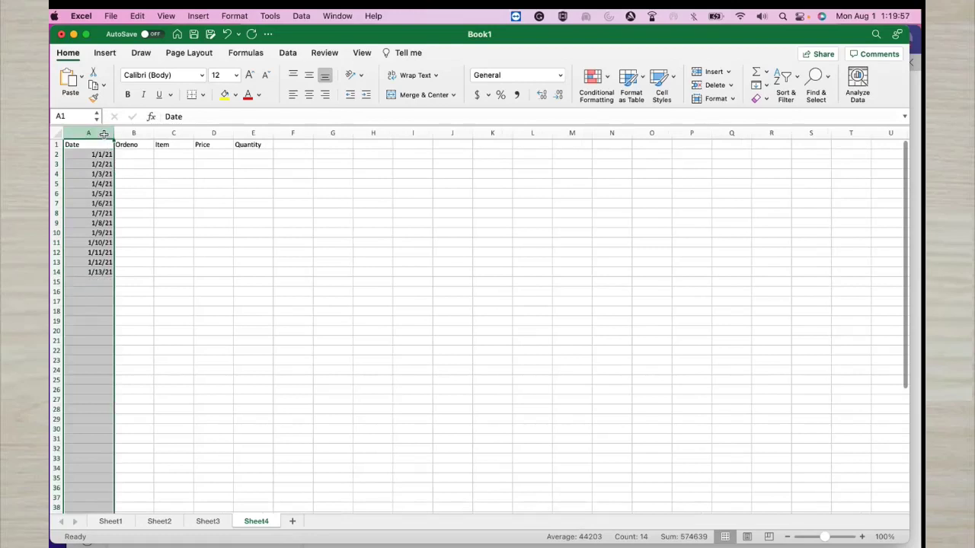
pyautogui.rightClick(104, 135)
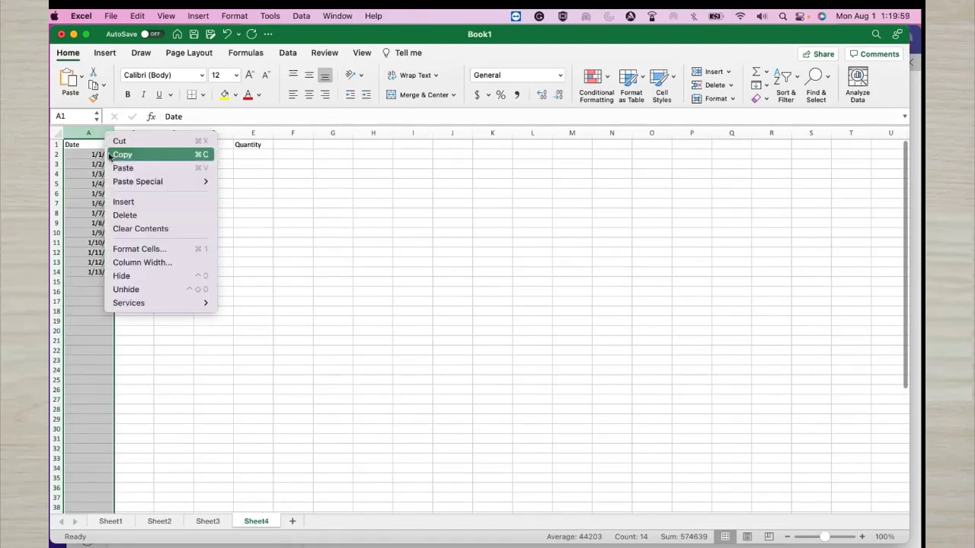
pyautogui.click(131, 249)
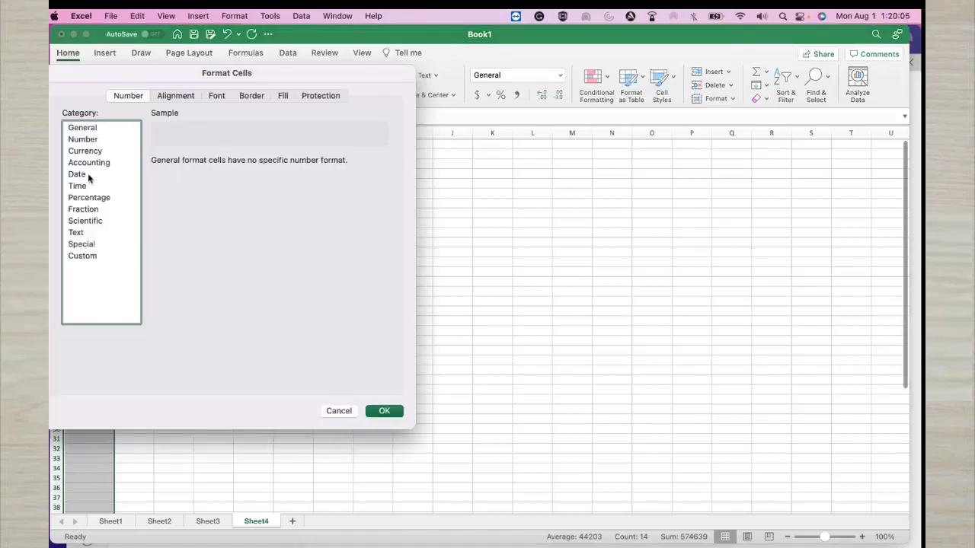
pyautogui.click(87, 175)
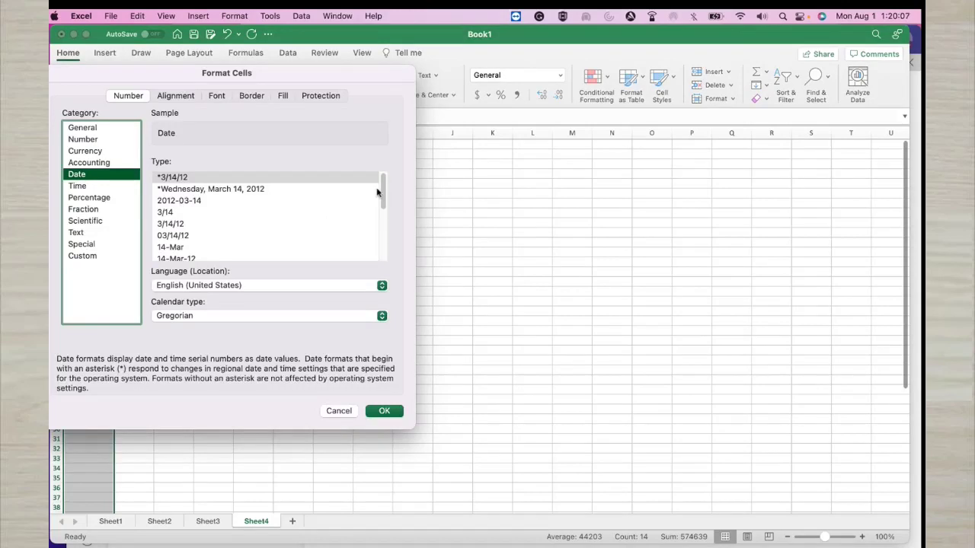
pyautogui.moveTo(380, 192); pyautogui.dragTo(377, 252)
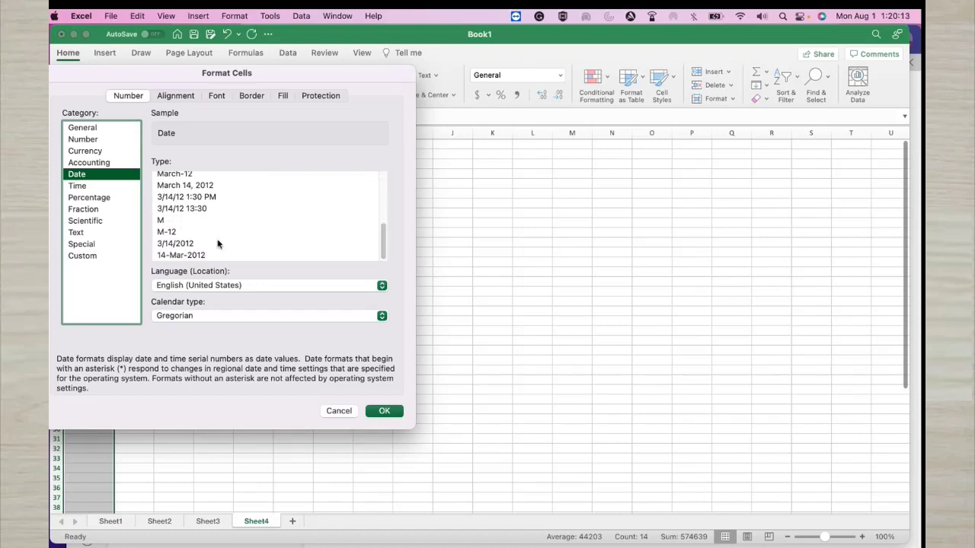
pyautogui.click(197, 256)
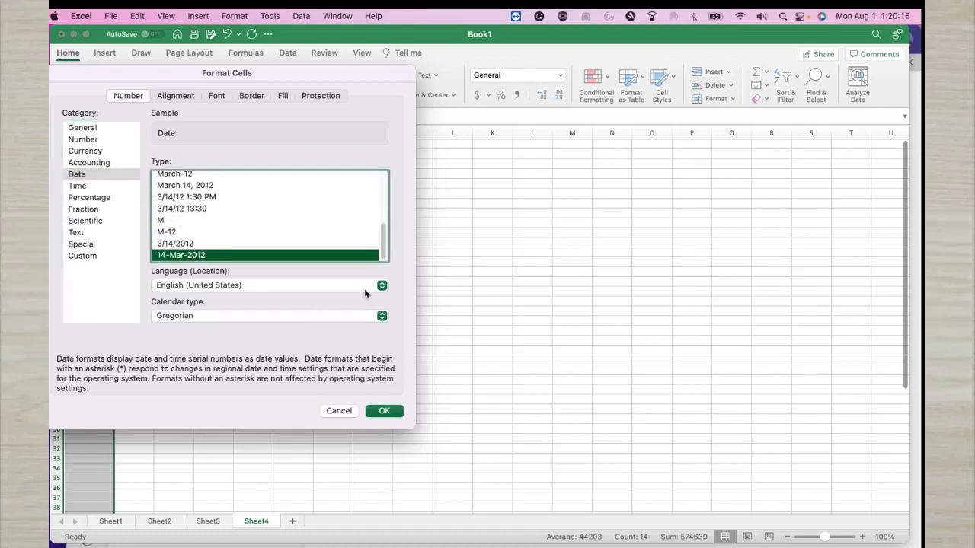
pyautogui.click(384, 410)
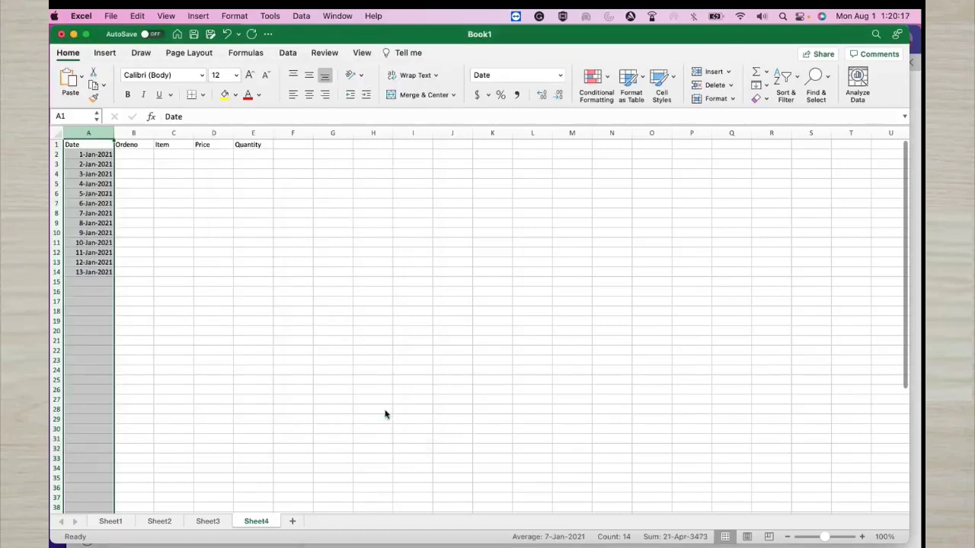
pyautogui.click(323, 361)
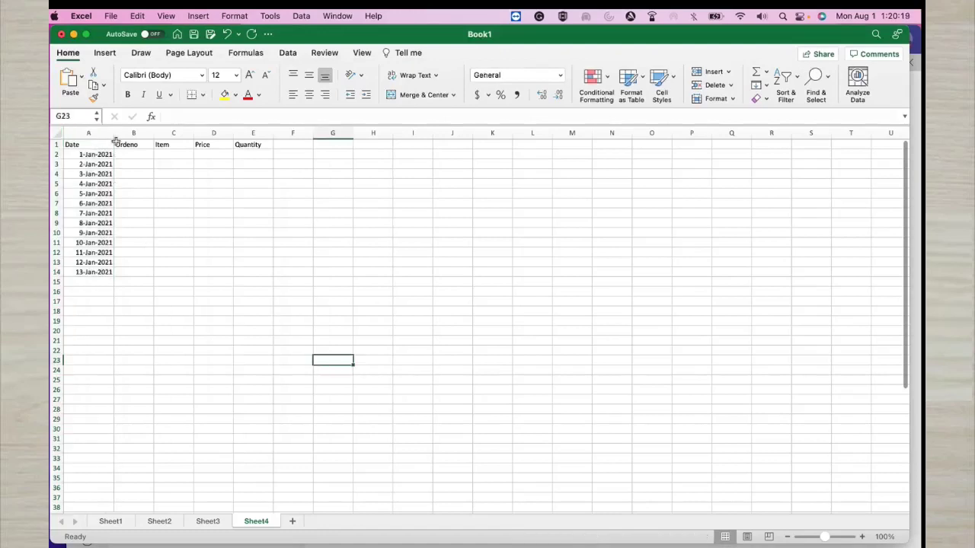
pyautogui.moveTo(114, 134); pyautogui.dragTo(118, 134)
# Step: Enter the first two consecutive order numbers in cells B2 and B3 under Ordeno
pyautogui.click(135, 155)
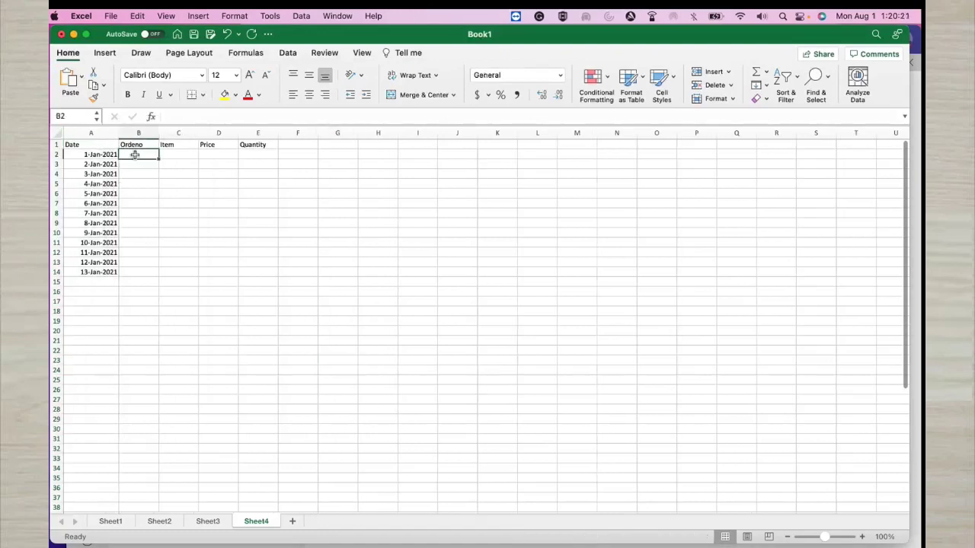
pyautogui.write('100')
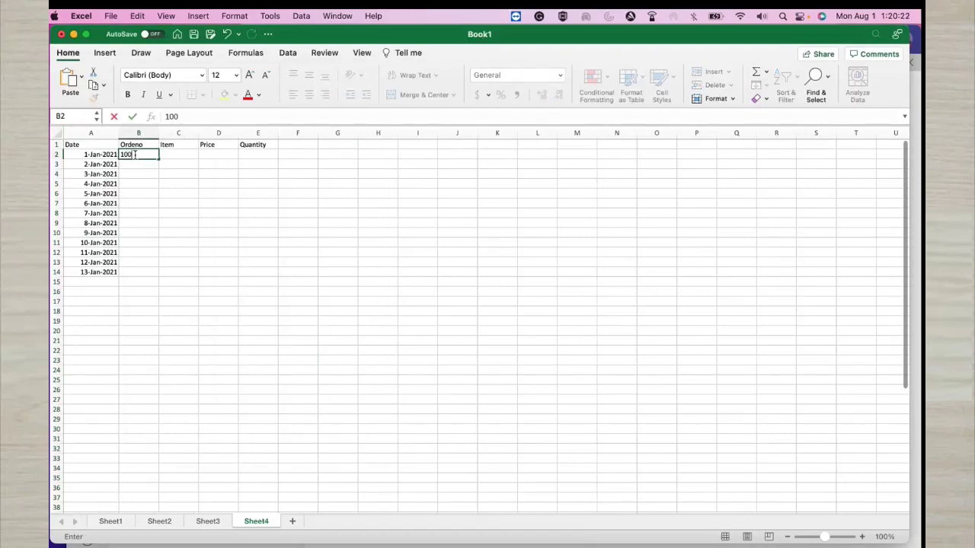
pyautogui.write('1')
pyautogui.press('Return')
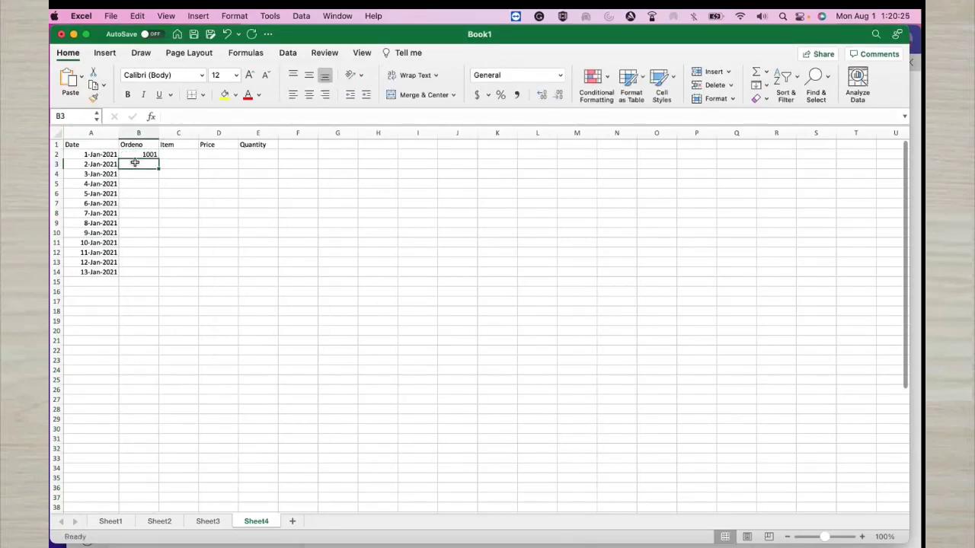
pyautogui.click(151, 154)
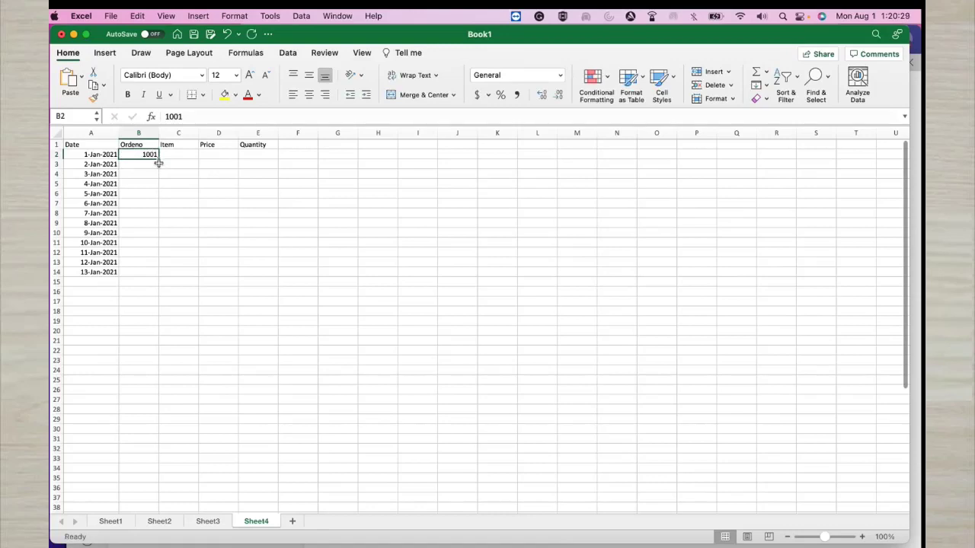
pyautogui.click(154, 166)
pyautogui.write('10')
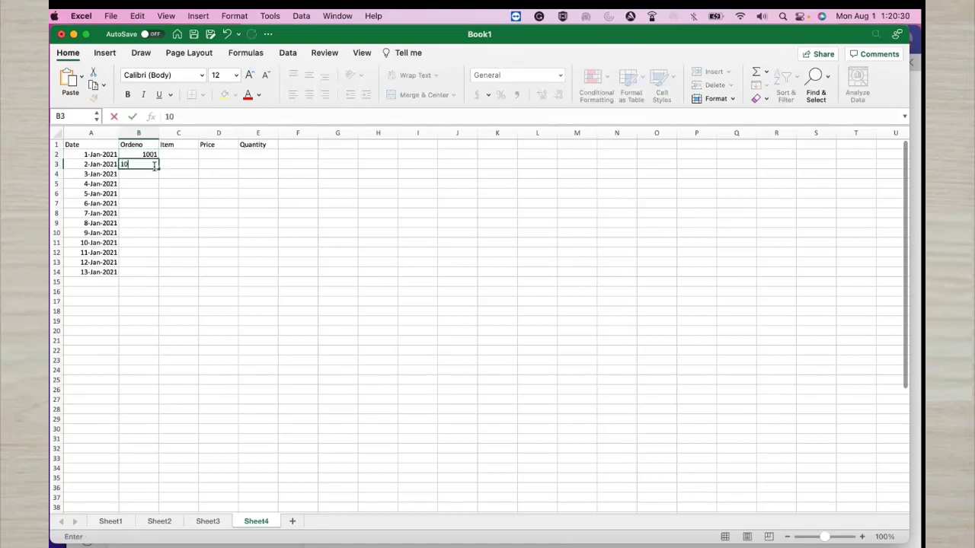
pyautogui.write('02')
pyautogui.press('Return')
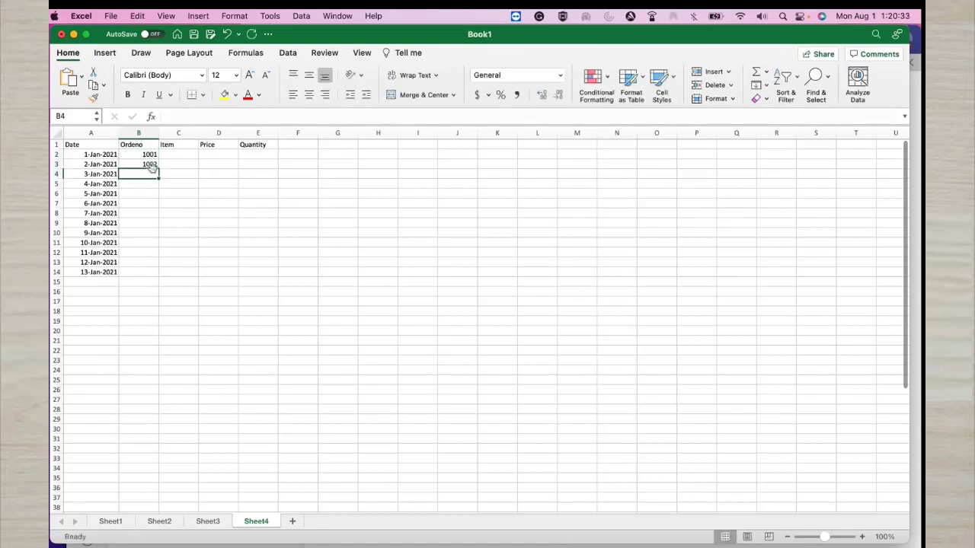
# Step: Fill the order number series from B2:B3 down to B14, alongside the last date
pyautogui.moveTo(151, 156); pyautogui.dragTo(154, 165)
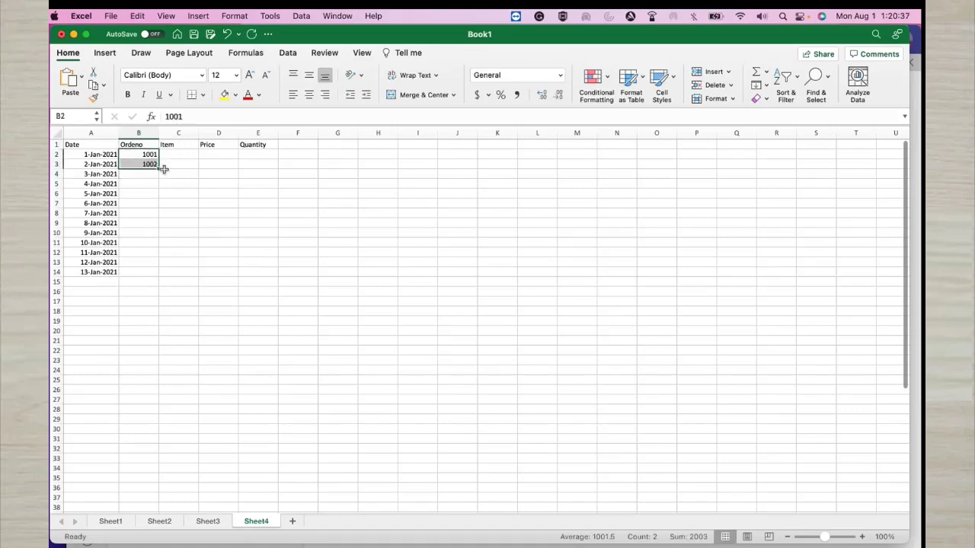
pyautogui.click(149, 153)
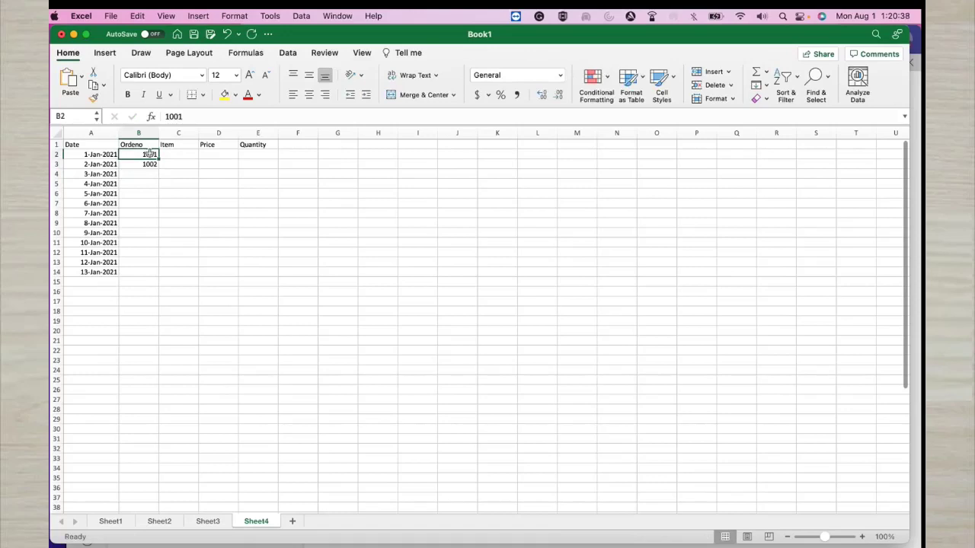
pyautogui.moveTo(149, 153); pyautogui.dragTo(159, 278)
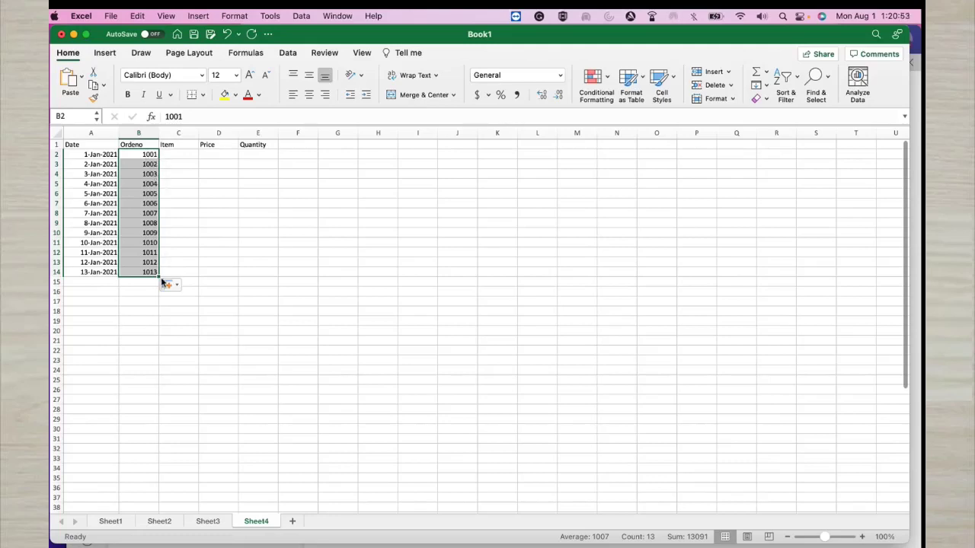
# Step: Enter 1 and 5 in cells G2 and G3, and fill the number series from them down to G14
pyautogui.click(347, 155)
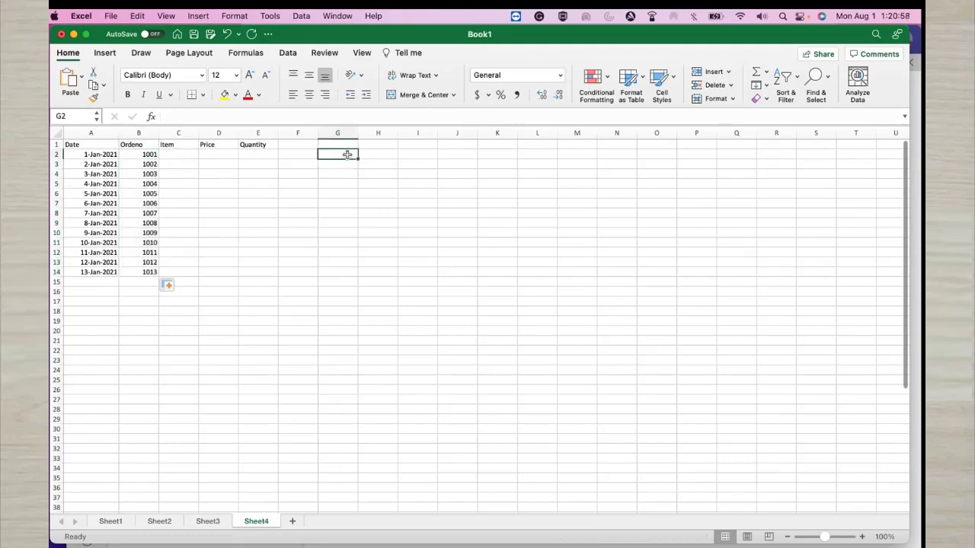
pyautogui.write('1')
pyautogui.click(347, 164)
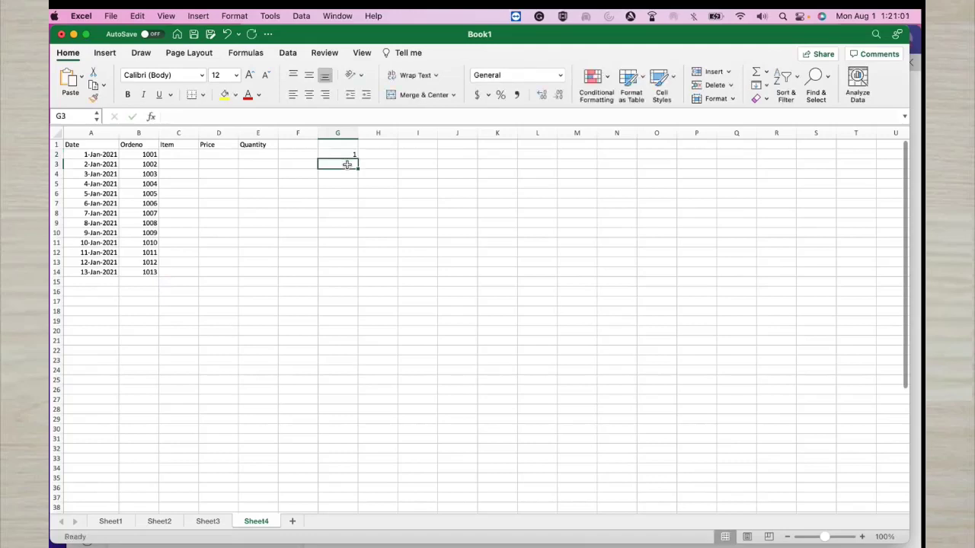
pyautogui.write('5')
pyautogui.press('Return')
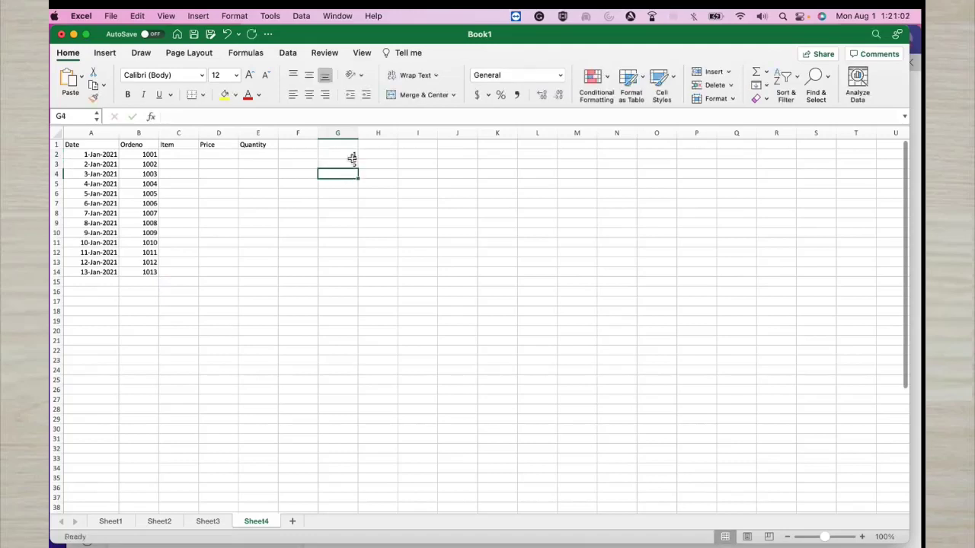
pyautogui.moveTo(351, 156); pyautogui.dragTo(367, 273)
pyautogui.click(354, 158)
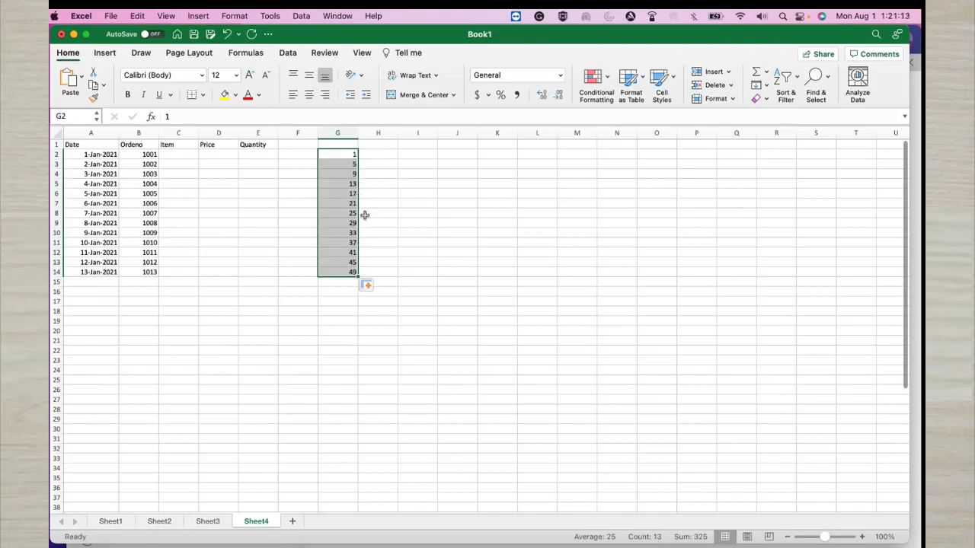
# Step: Fill cells G2 to G14 with the constant 1, and clear those test values
pyautogui.click(353, 164)
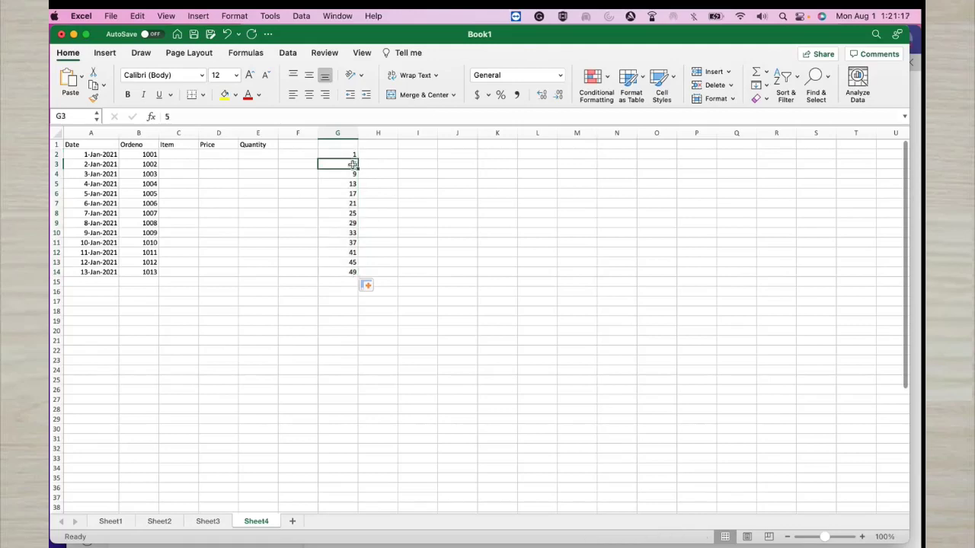
pyautogui.write('1')
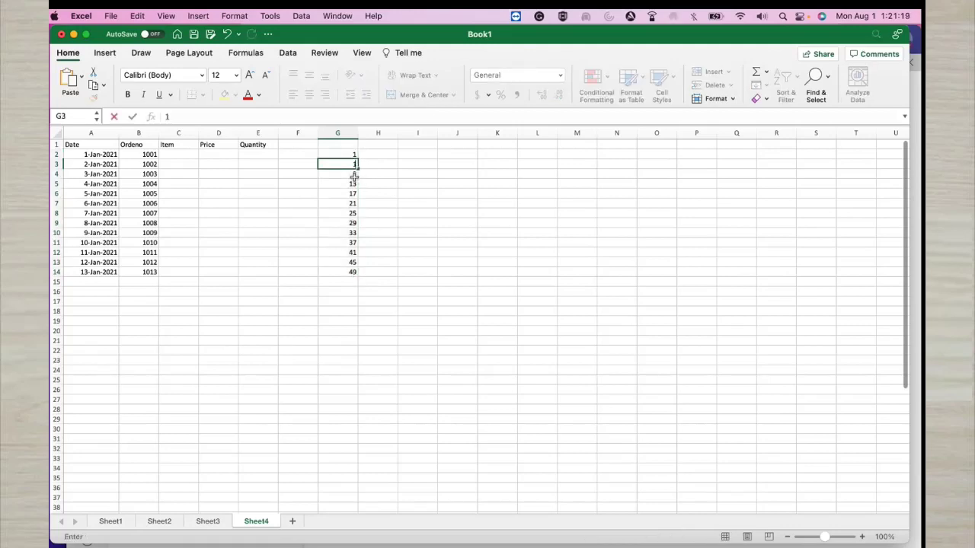
pyautogui.click(354, 155)
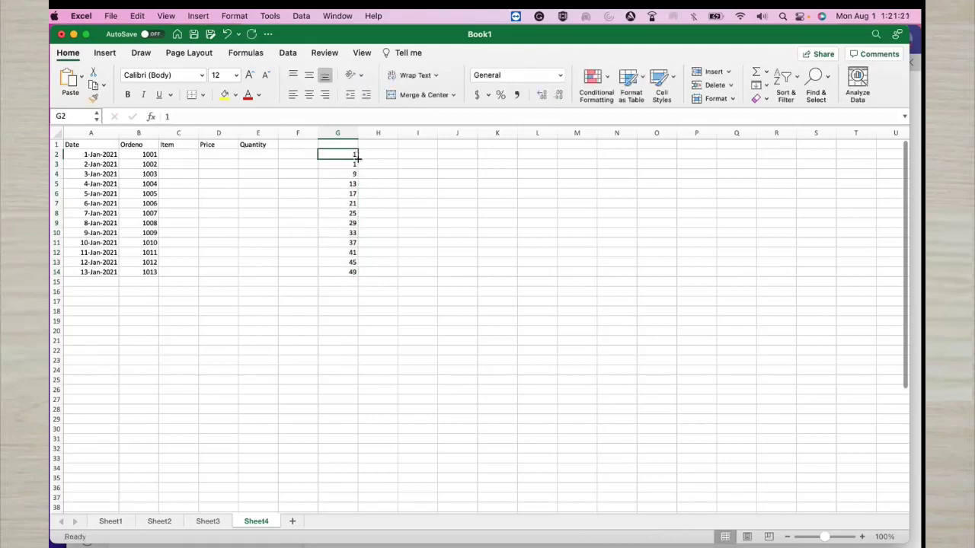
pyautogui.doubleClick(357, 159)
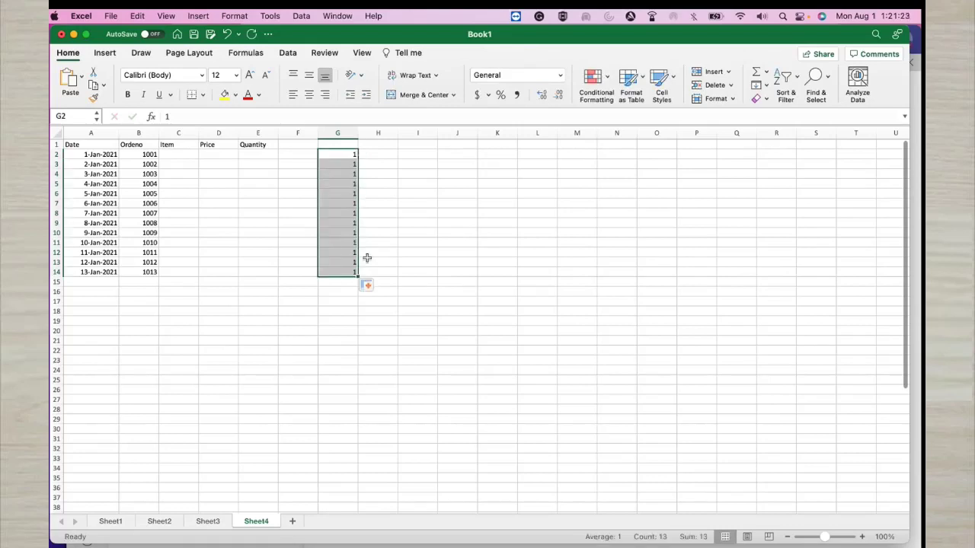
pyautogui.press('Delete')
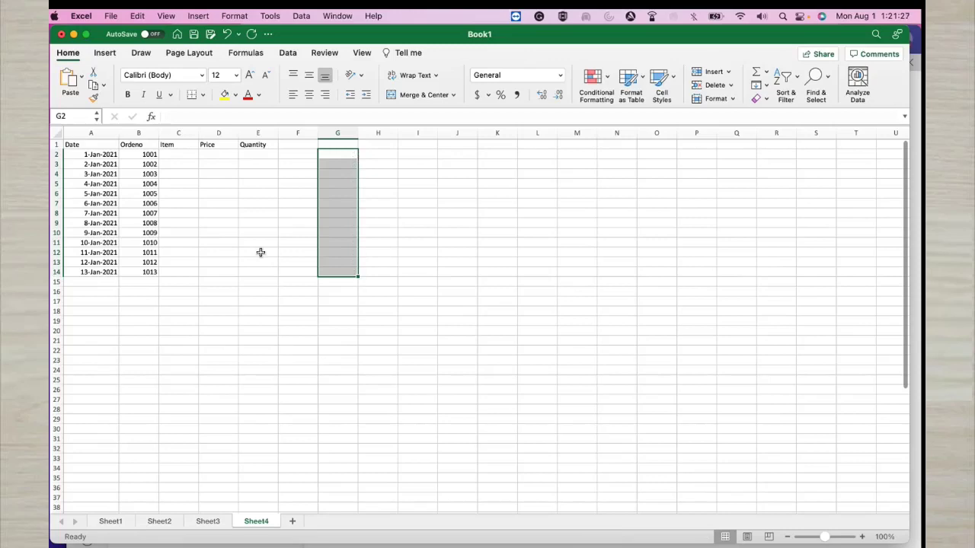
# Step: Enter Product A in cell C2 under Item and fill it down to C14
pyautogui.click(176, 154)
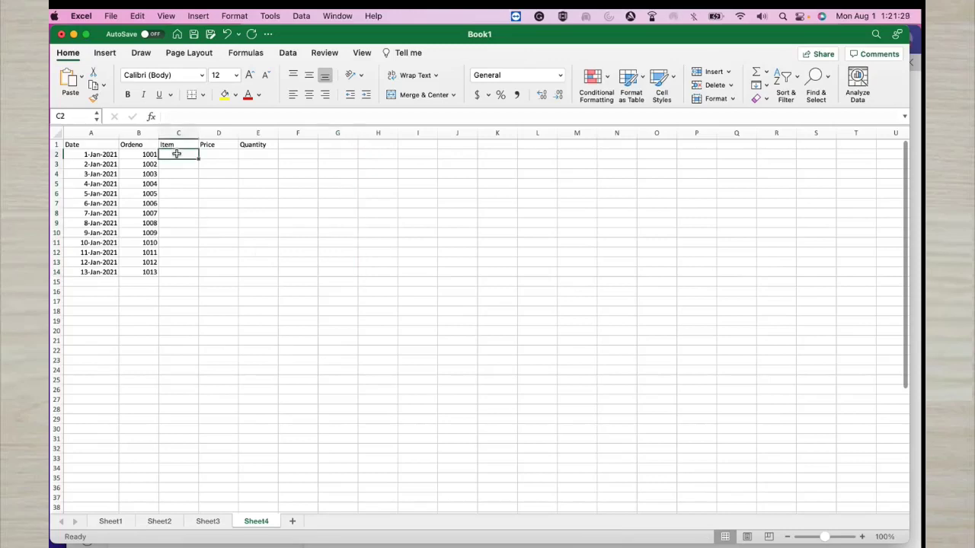
pyautogui.write('Produc')
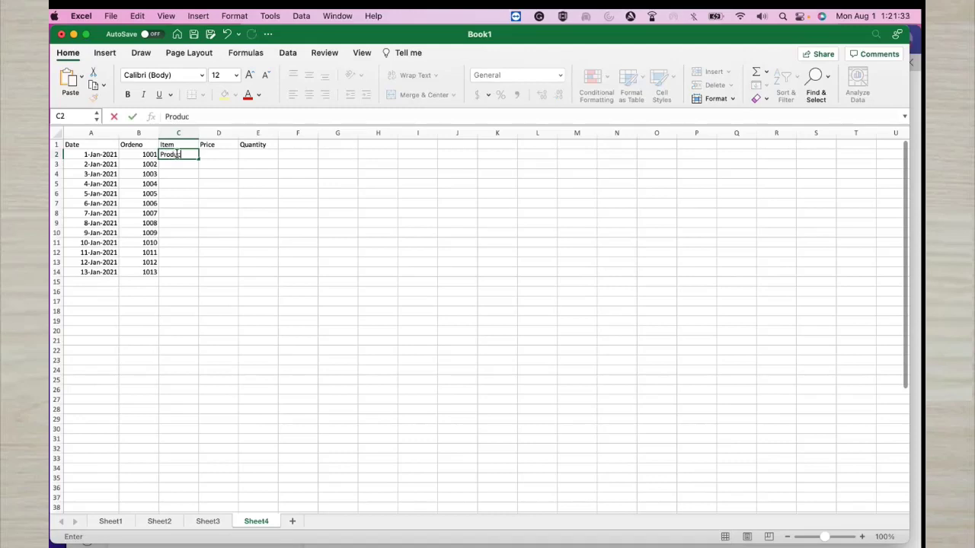
pyautogui.write('t Q')
pyautogui.press('BackSpace')
pyautogui.write('A')
pyautogui.click(181, 163)
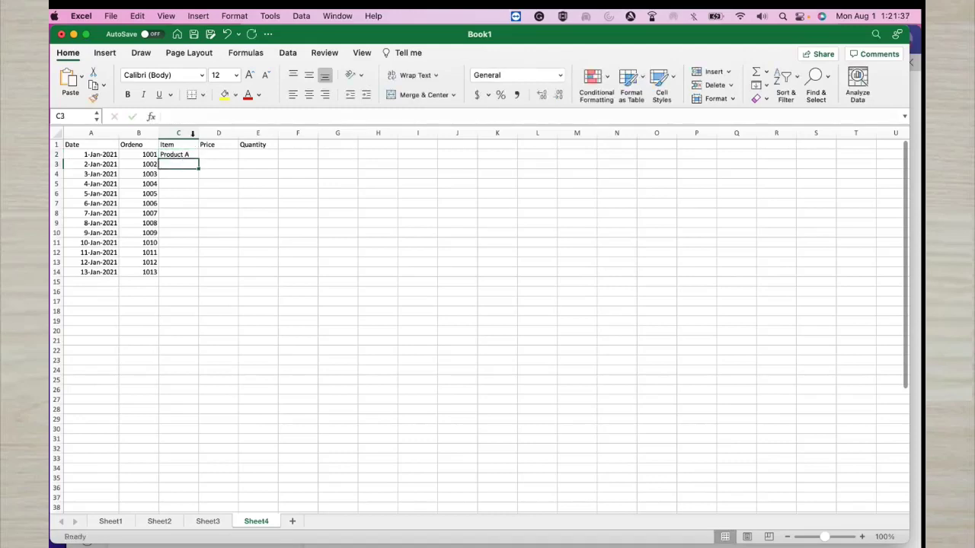
pyautogui.click(188, 154)
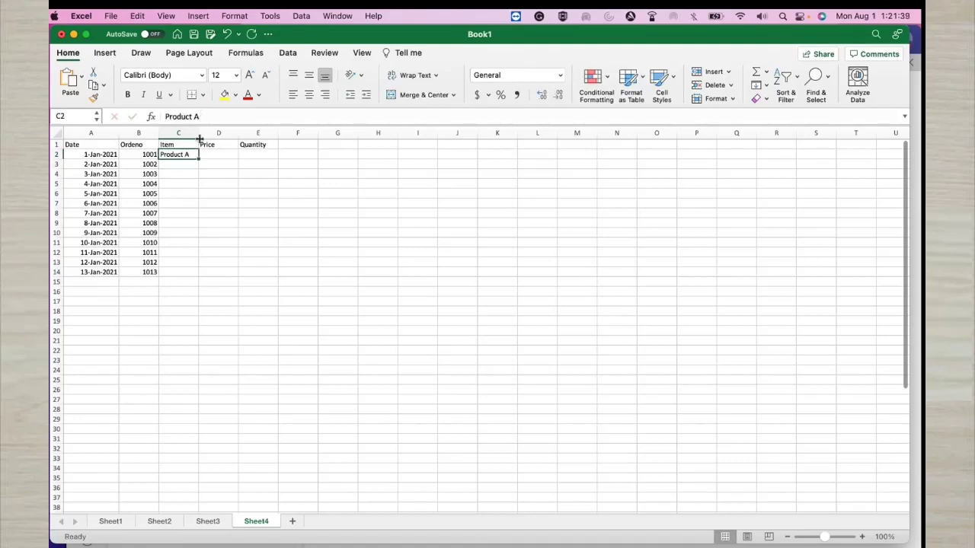
pyautogui.moveTo(199, 158); pyautogui.dragTo(195, 273)
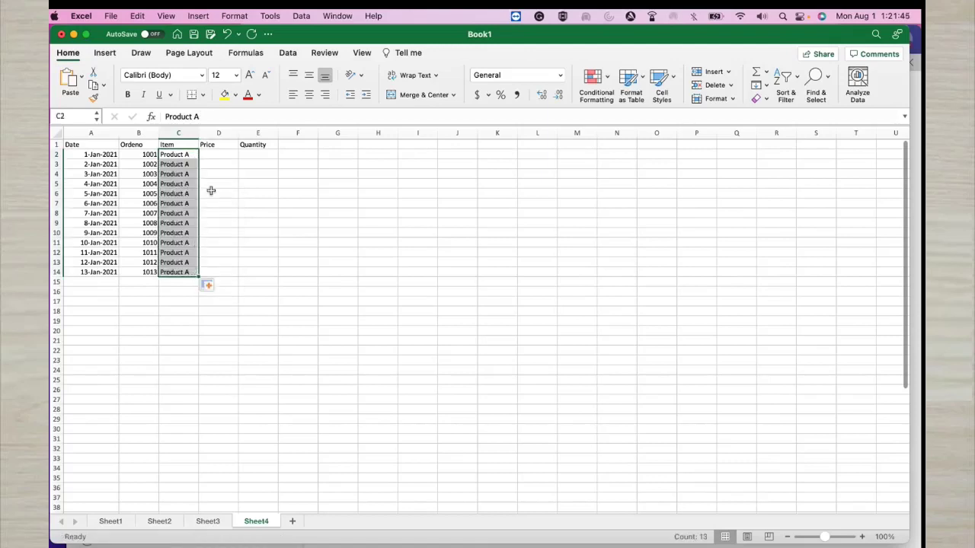
# Step: Enter 500 in cell D2 under Price and fill it down to D14
pyautogui.click(224, 156)
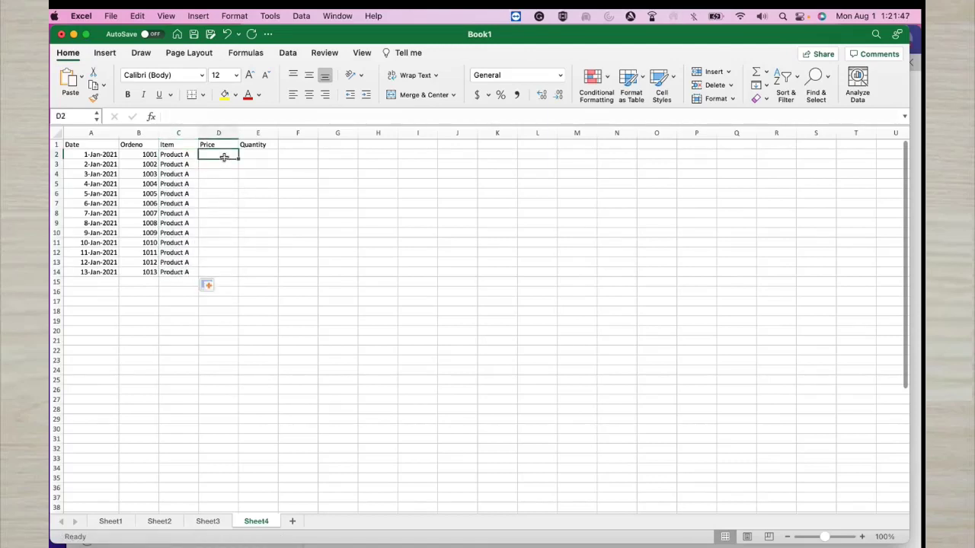
pyautogui.write('500')
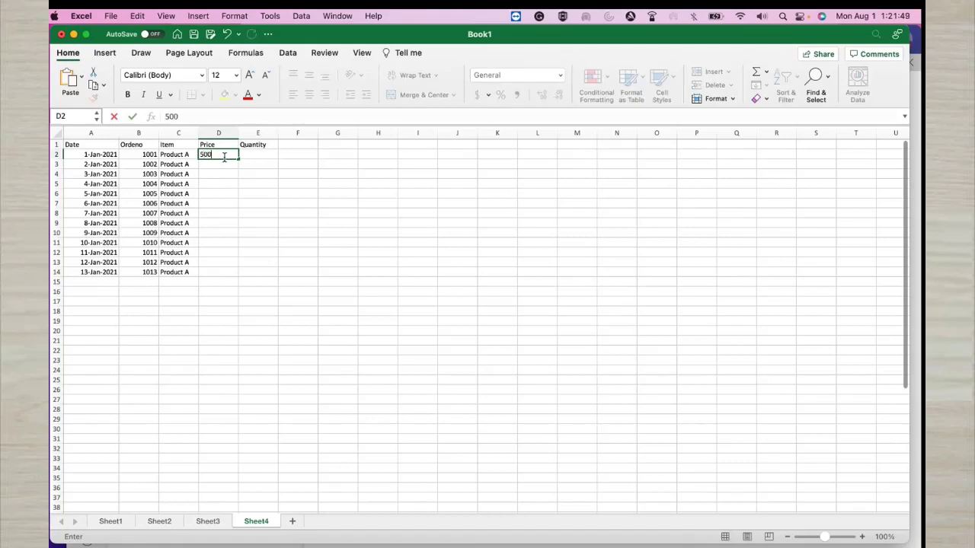
pyautogui.press('Return')
pyautogui.click(231, 155)
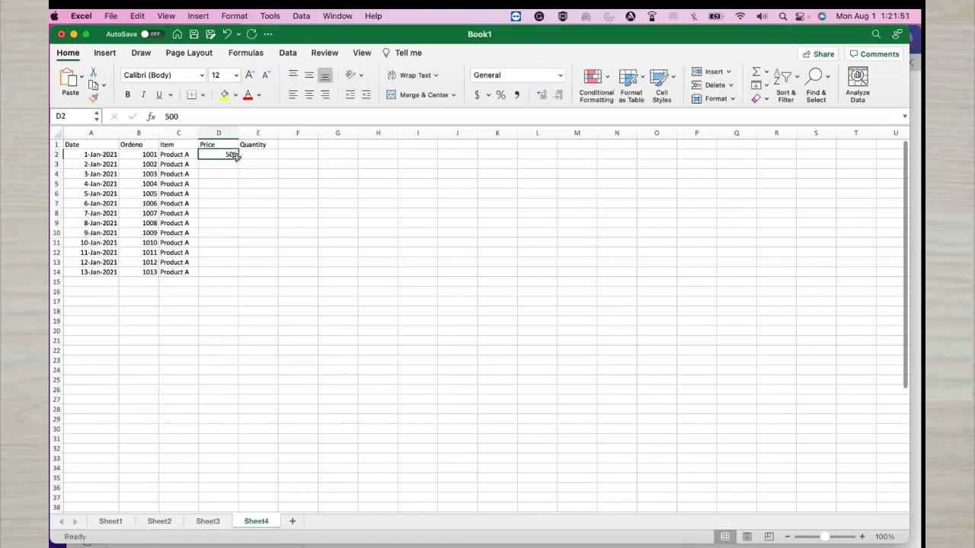
pyautogui.doubleClick(237, 159)
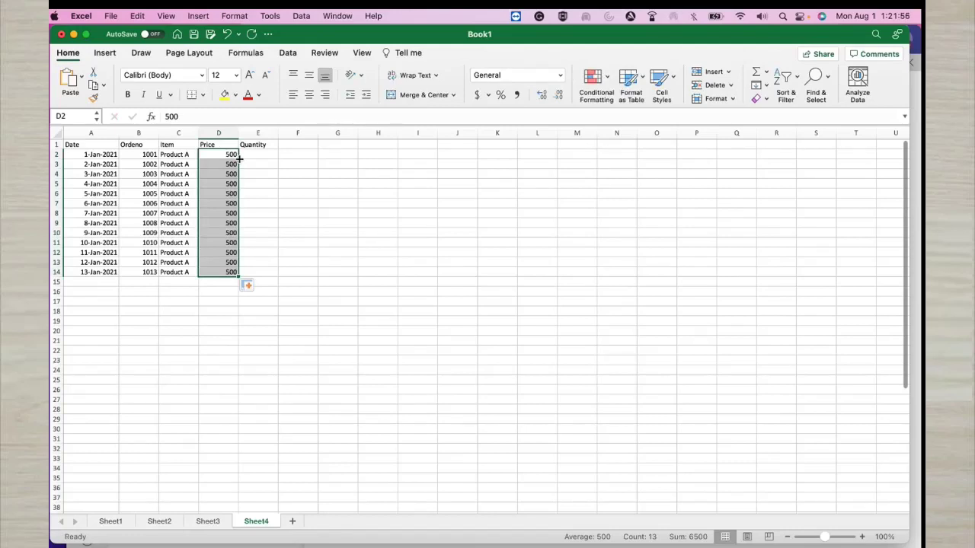
# Step: Enter the formula =RAND() in cell E2 under Quantity and fill it down to E14
pyautogui.click(261, 158)
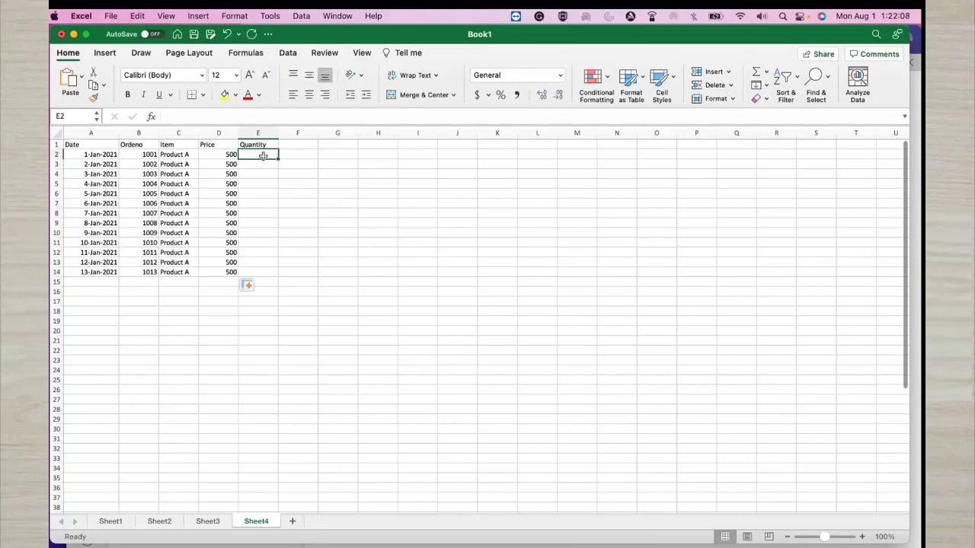
pyautogui.write('=')
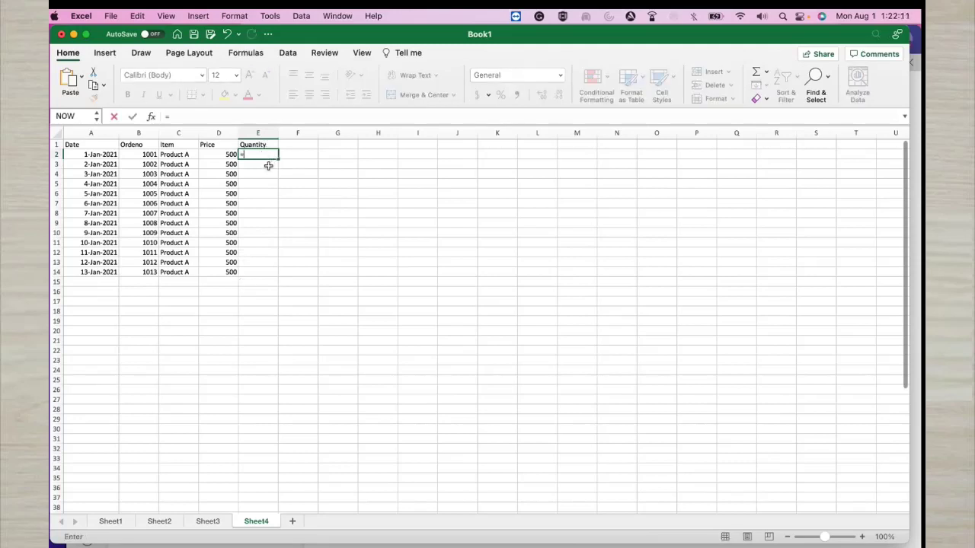
pyautogui.write('Rs')
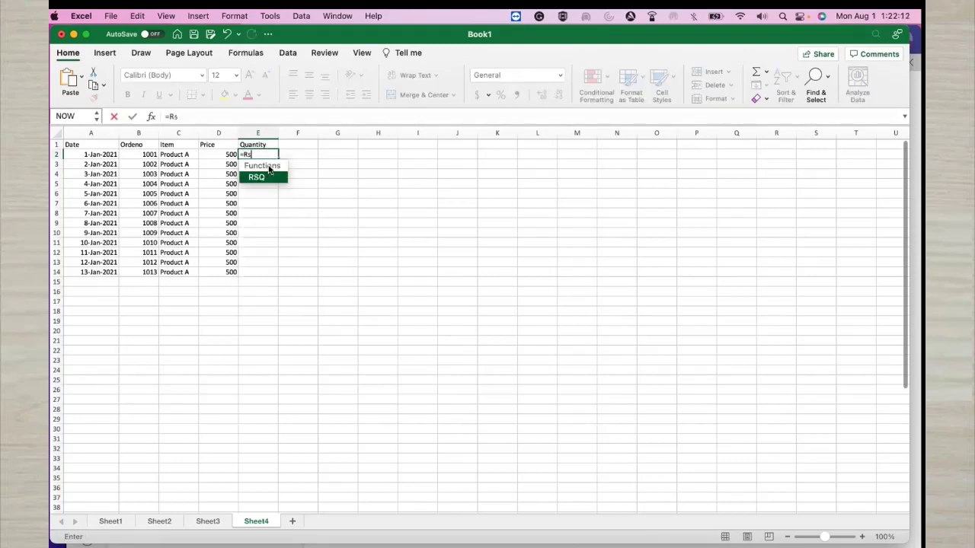
pyautogui.press('BackSpace')
pyautogui.write('and')
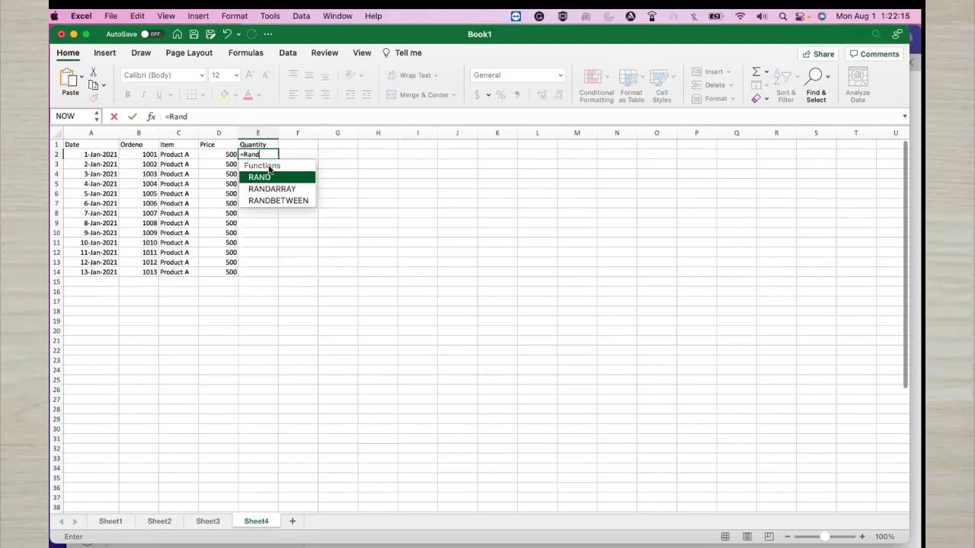
pyautogui.doubleClick(269, 176)
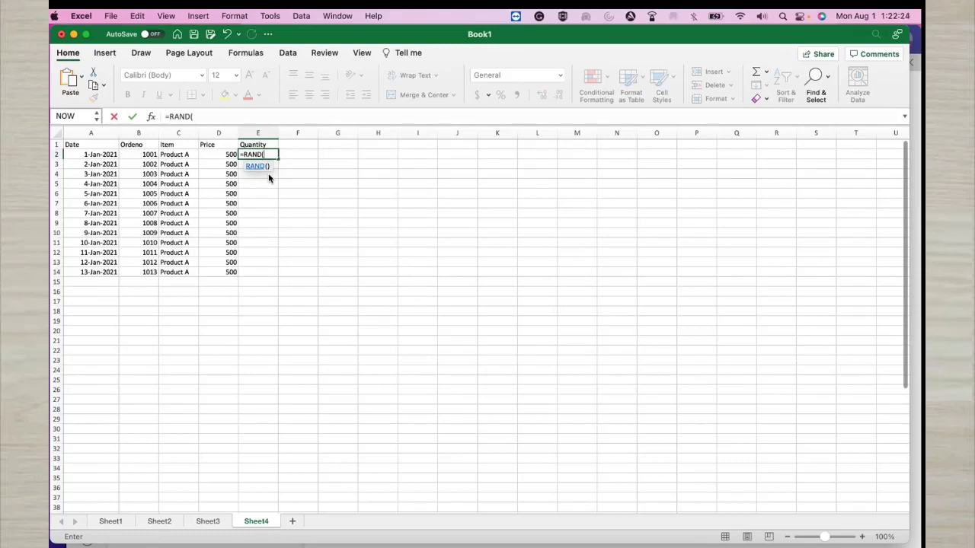
pyautogui.write(')')
pyautogui.press('Return')
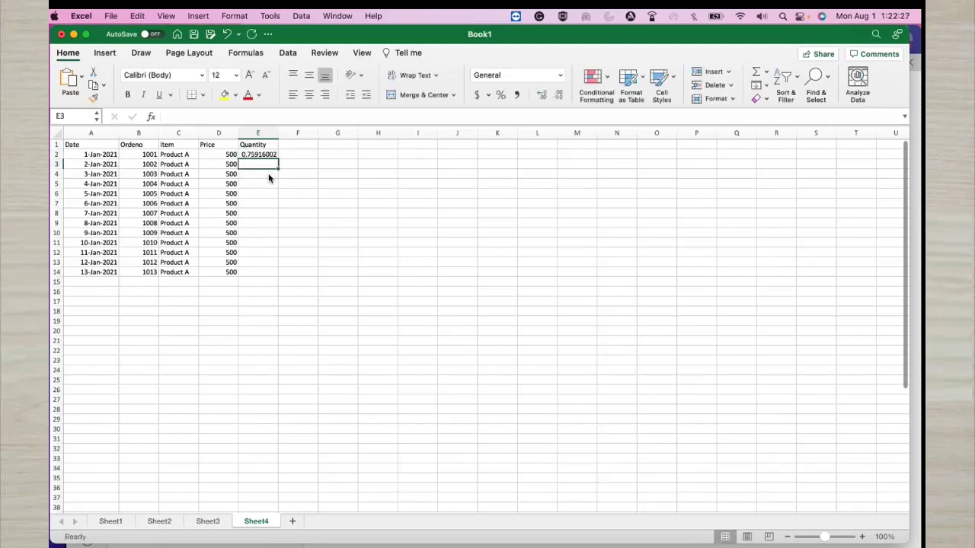
pyautogui.click(265, 155)
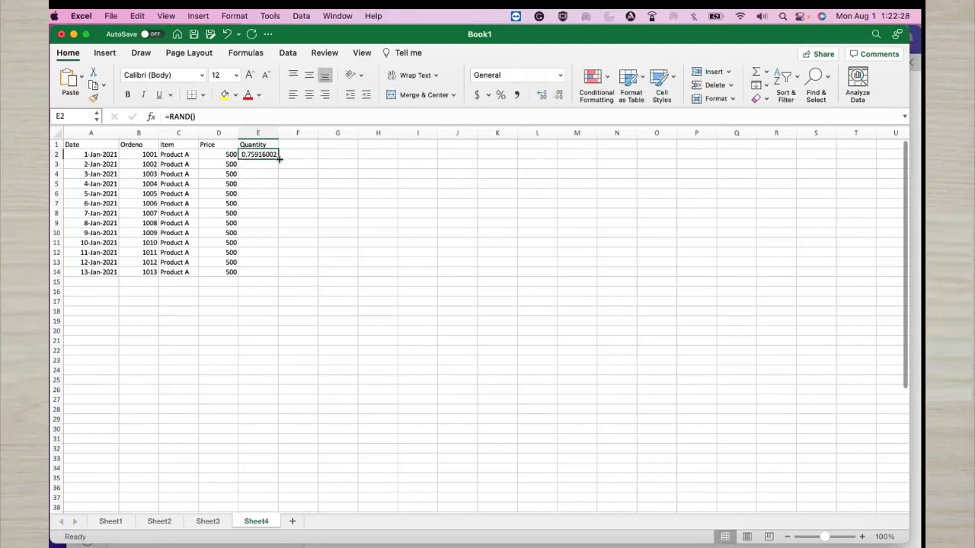
pyautogui.doubleClick(279, 156)
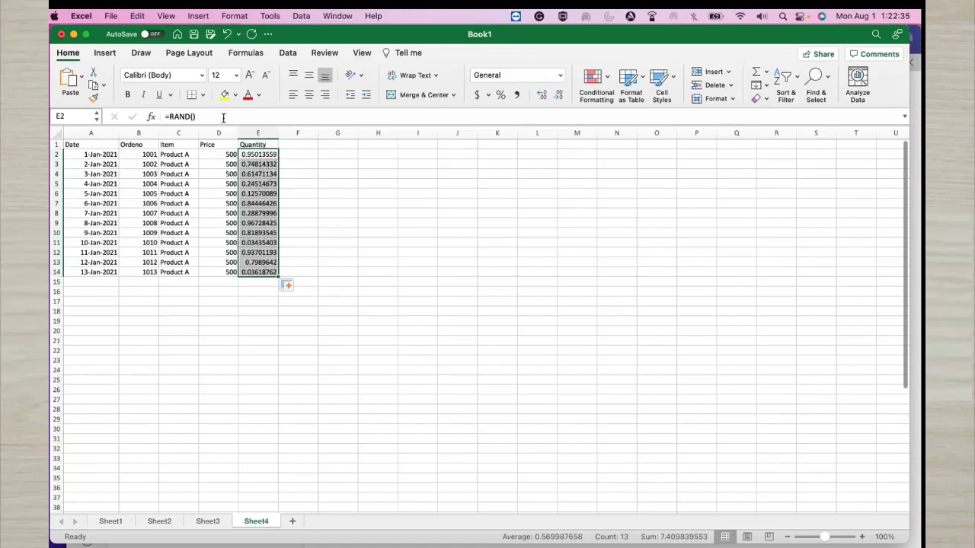
# Step: Change the formula in cell E2 to =RAND()*100
pyautogui.click(261, 157)
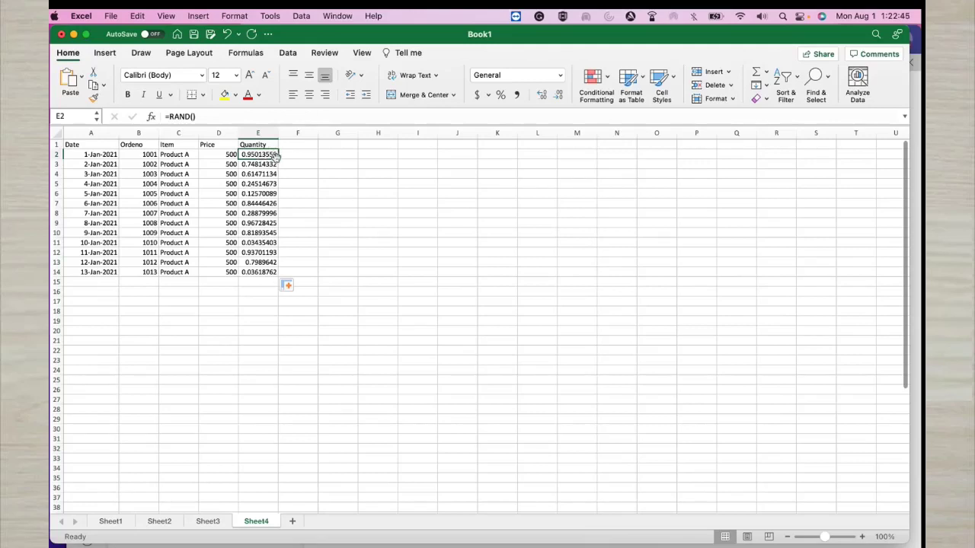
pyautogui.click(225, 116)
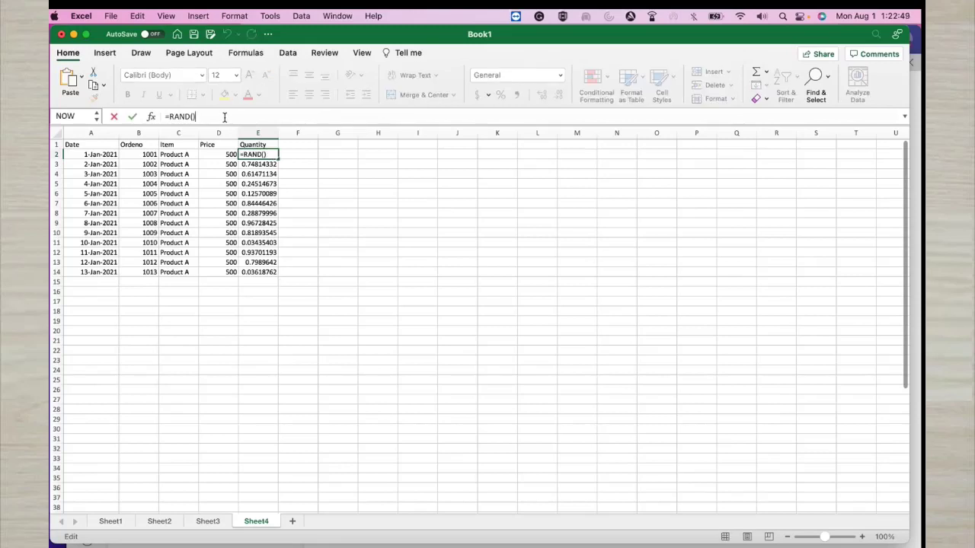
pyautogui.write('*100')
pyautogui.press('Return')
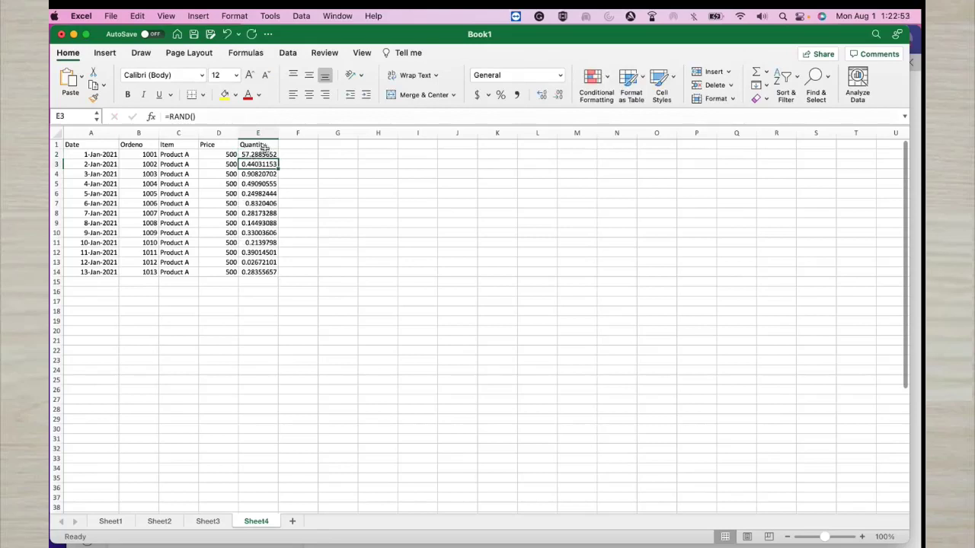
# Step: Wrap the formula in cell E2 in ROUND with zero decimals, making it =ROUND(RAND()*100,0)
pyautogui.click(262, 133)
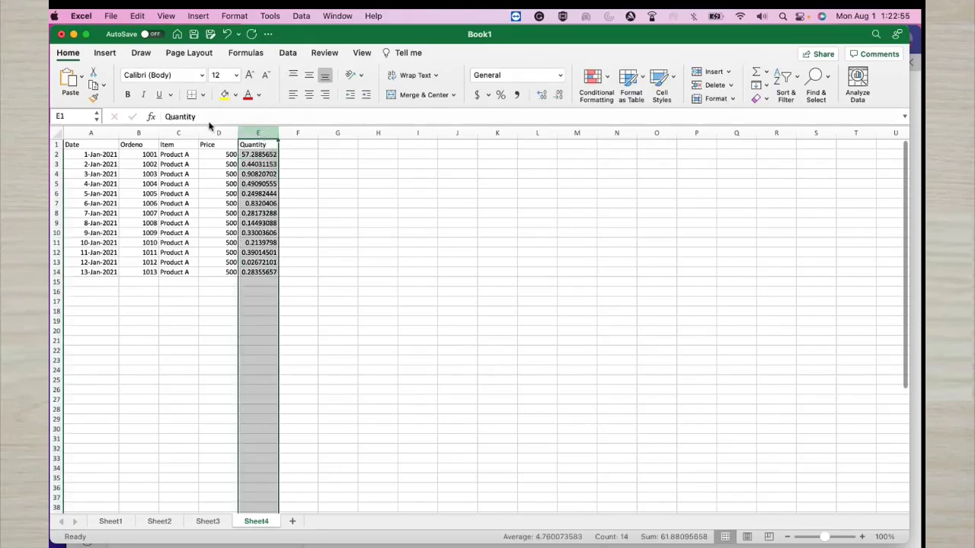
pyautogui.click(256, 154)
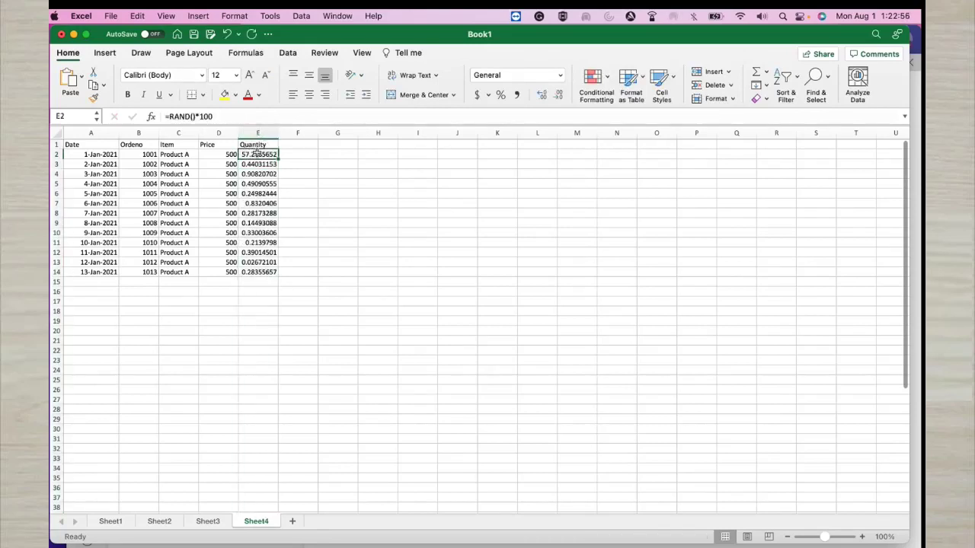
pyautogui.click(170, 117)
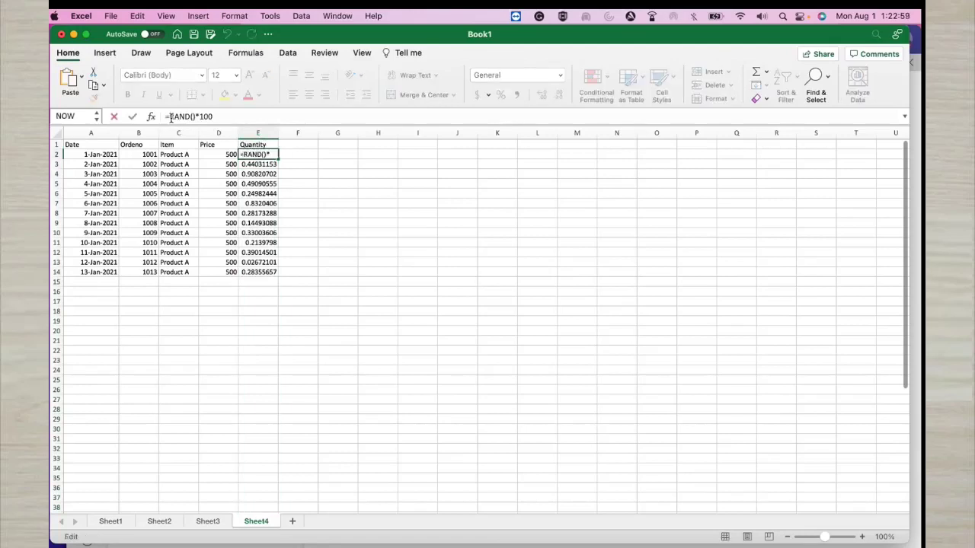
pyautogui.write('round')
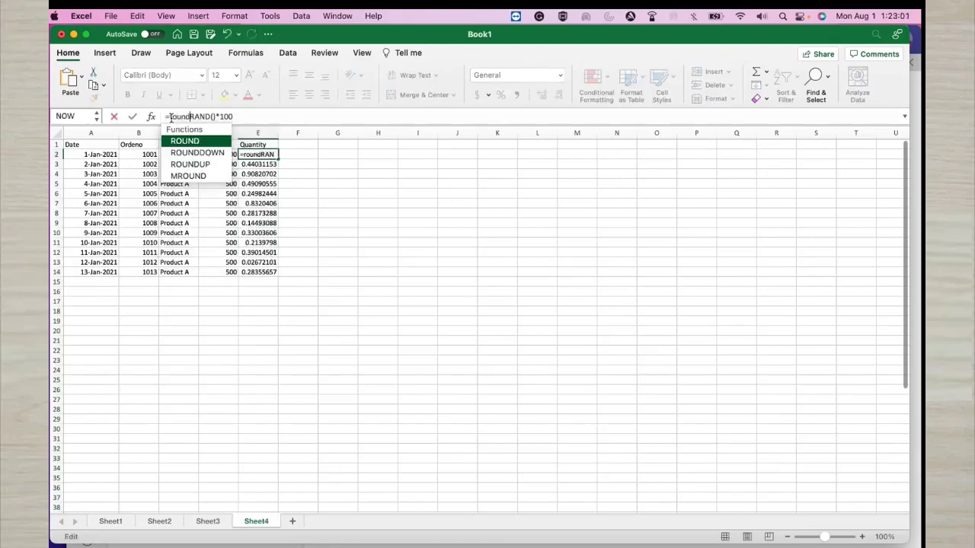
pyautogui.doubleClick(179, 143)
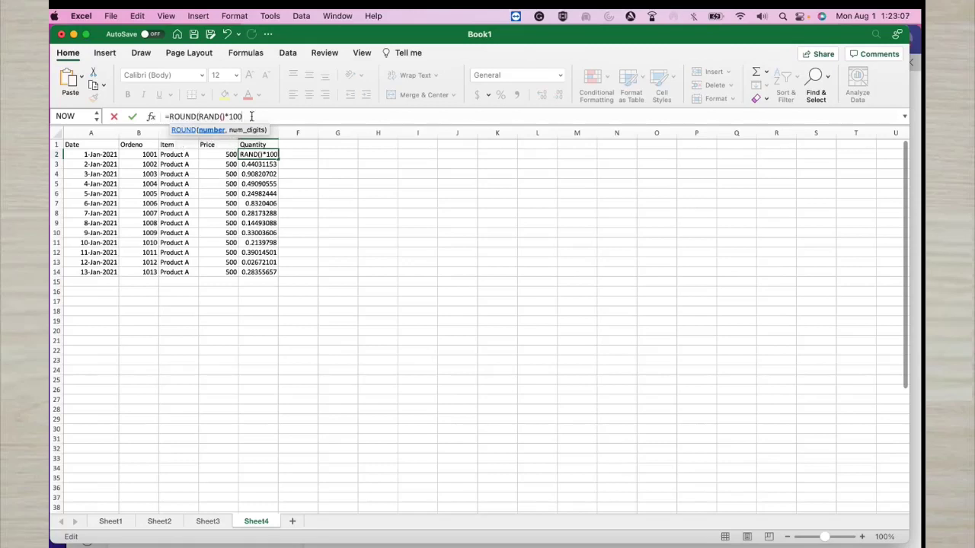
pyautogui.write(',')
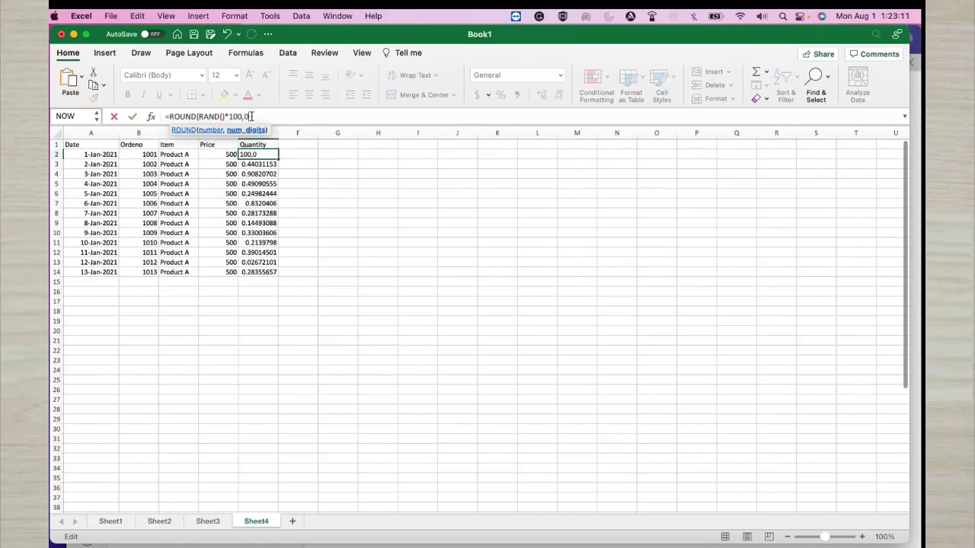
pyautogui.write('0)')
pyautogui.press('Return')
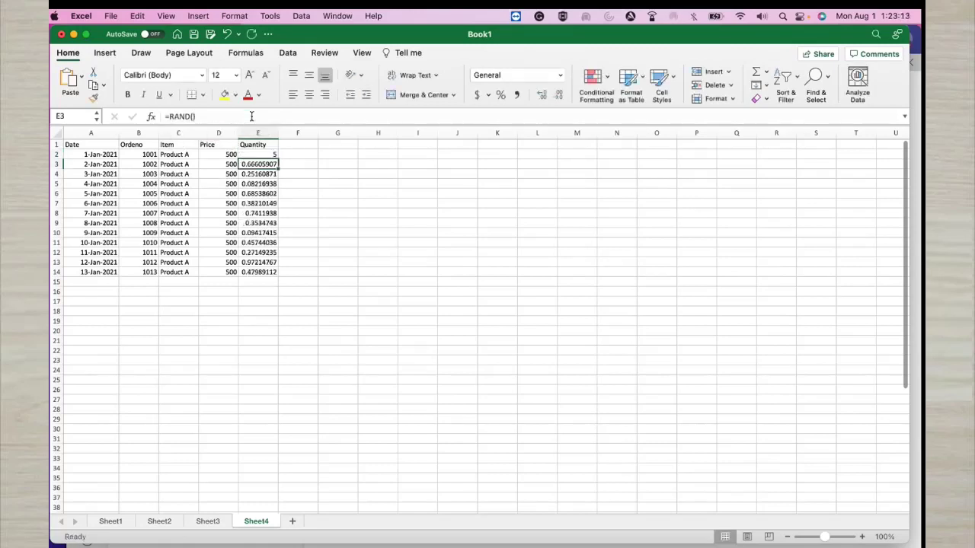
# Step: Fill the rounded random formula from cell E2 down the Quantity column to E14
pyautogui.click(259, 154)
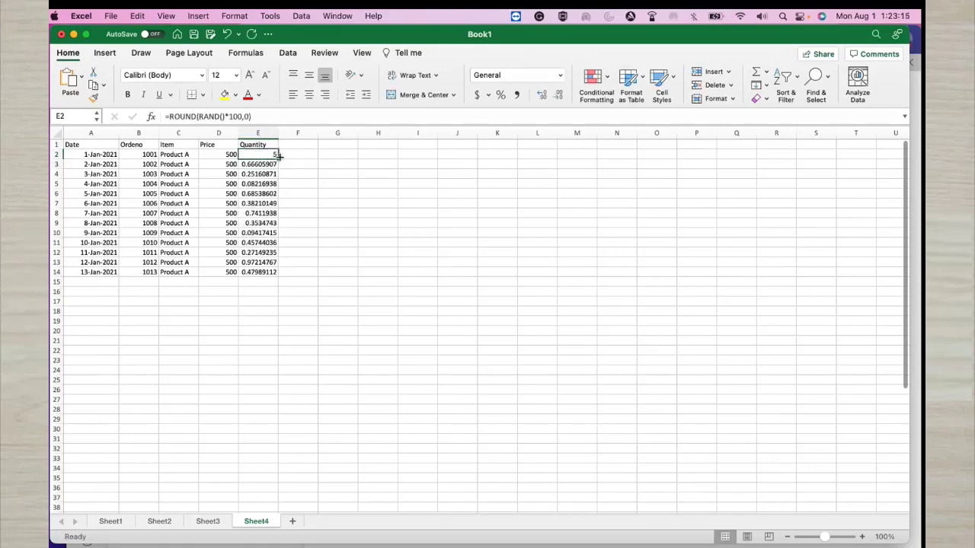
pyautogui.doubleClick(279, 157)
pyautogui.click(297, 185)
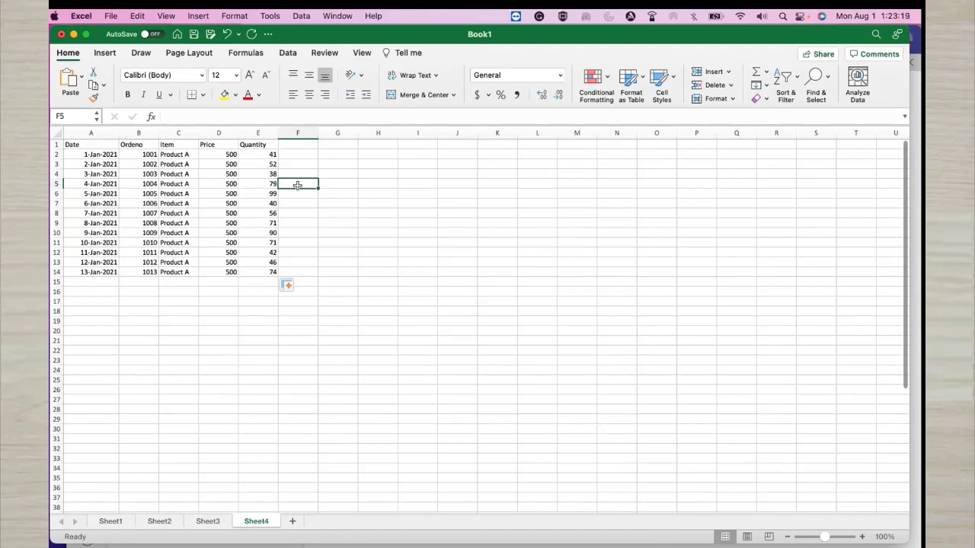
pyautogui.click(304, 154)
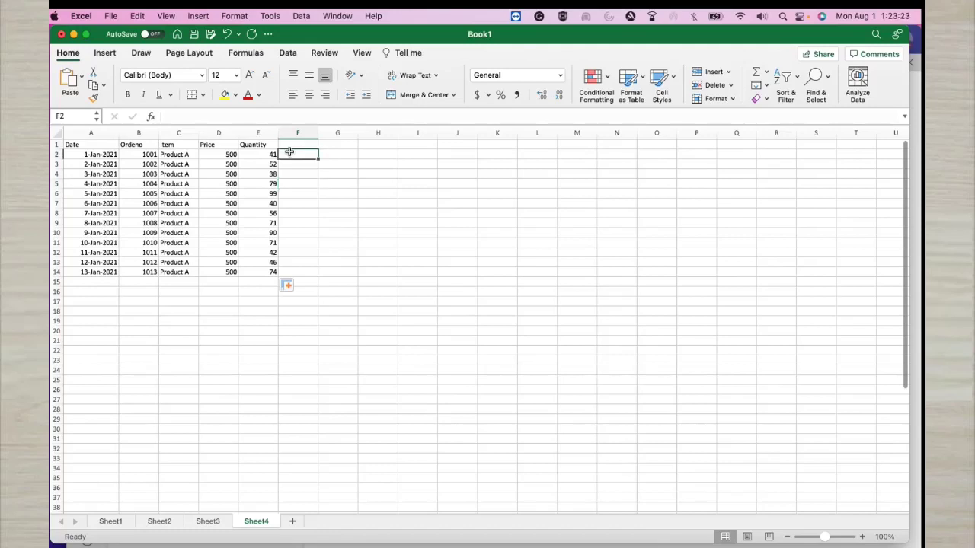
# Step: Make the table's header row, row 1, bold
pyautogui.click(57, 145)
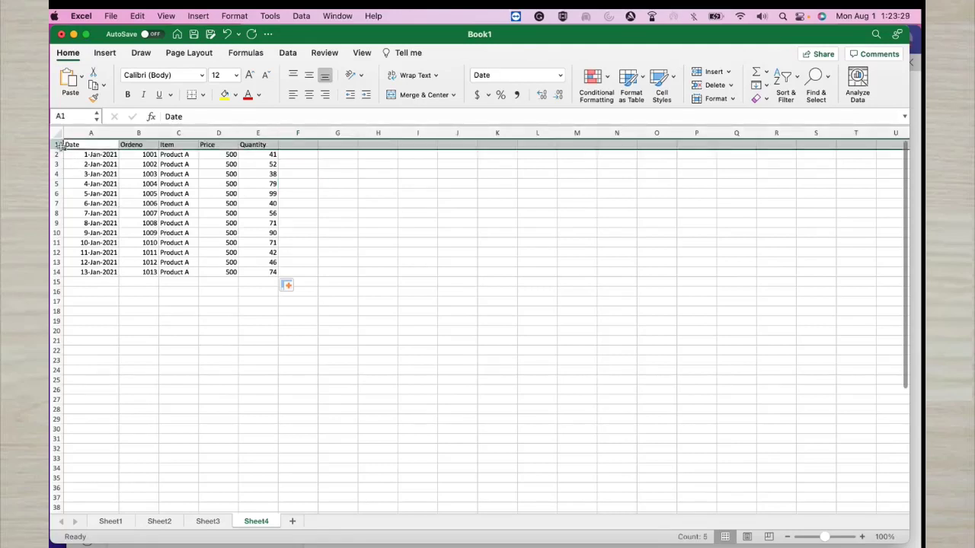
pyautogui.click(128, 96)
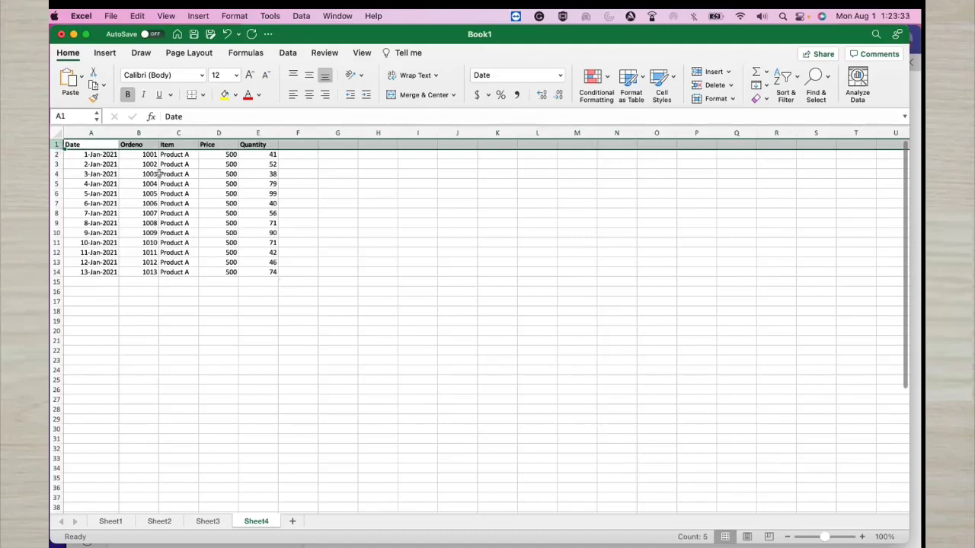
pyautogui.click(207, 184)
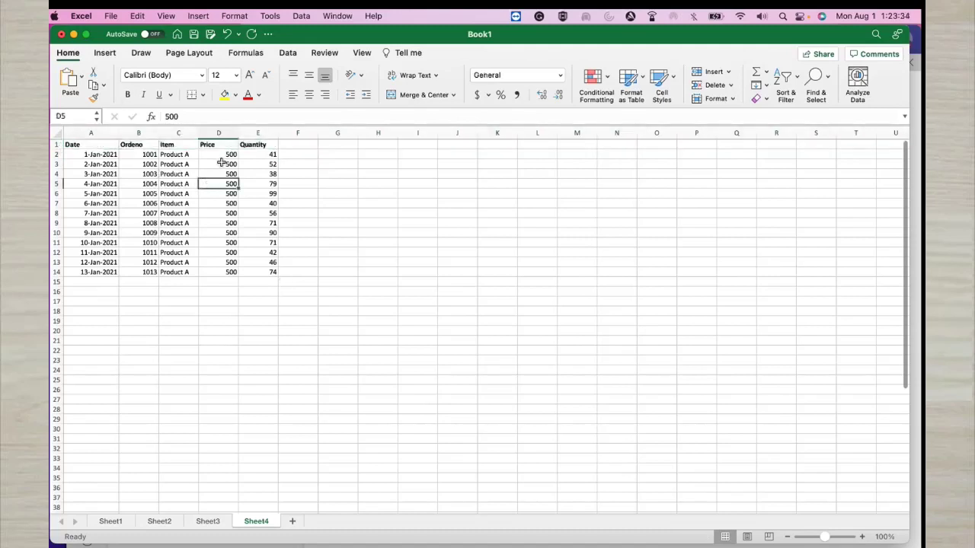
# Step: Insert a blank row above the header row
pyautogui.click(61, 144)
pyautogui.rightClick(64, 146)
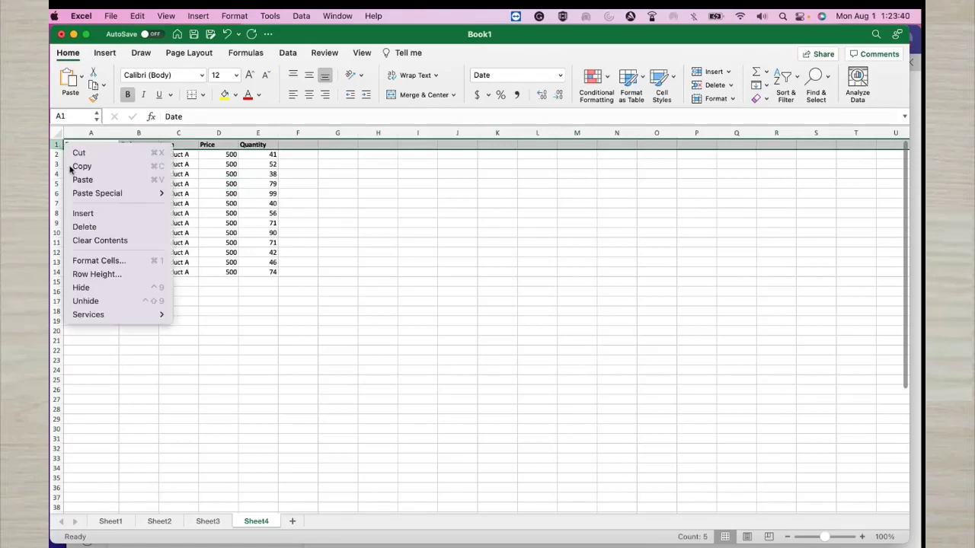
pyautogui.click(82, 214)
pyautogui.click(99, 174)
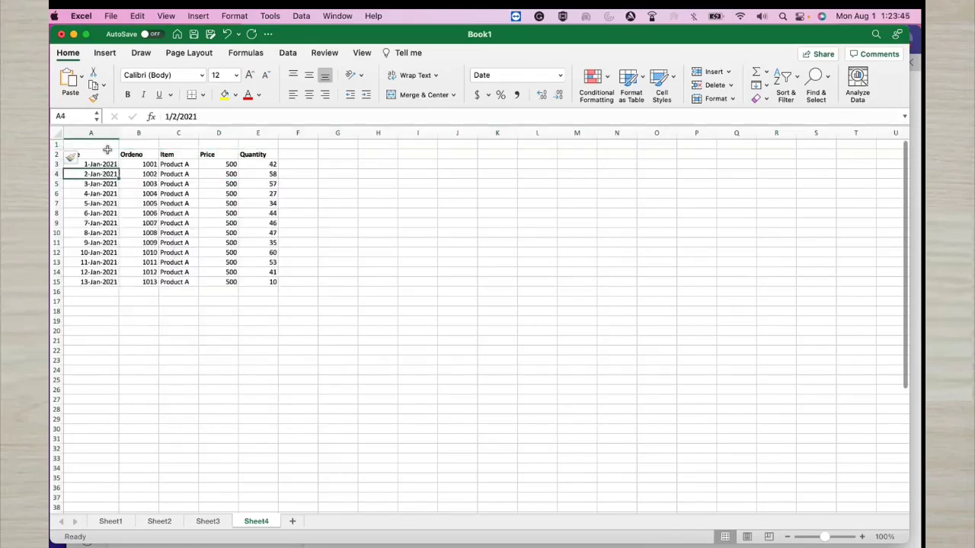
# Step: Merge and center cells A1:E1 above the table and enter the title XYZ STORE in the merged cell
pyautogui.click(105, 146)
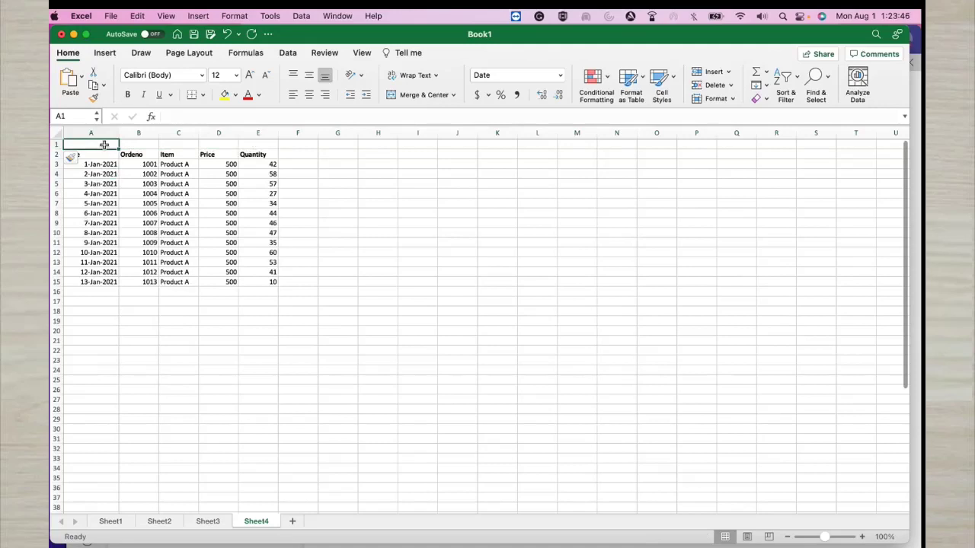
pyautogui.moveTo(104, 145); pyautogui.dragTo(250, 146)
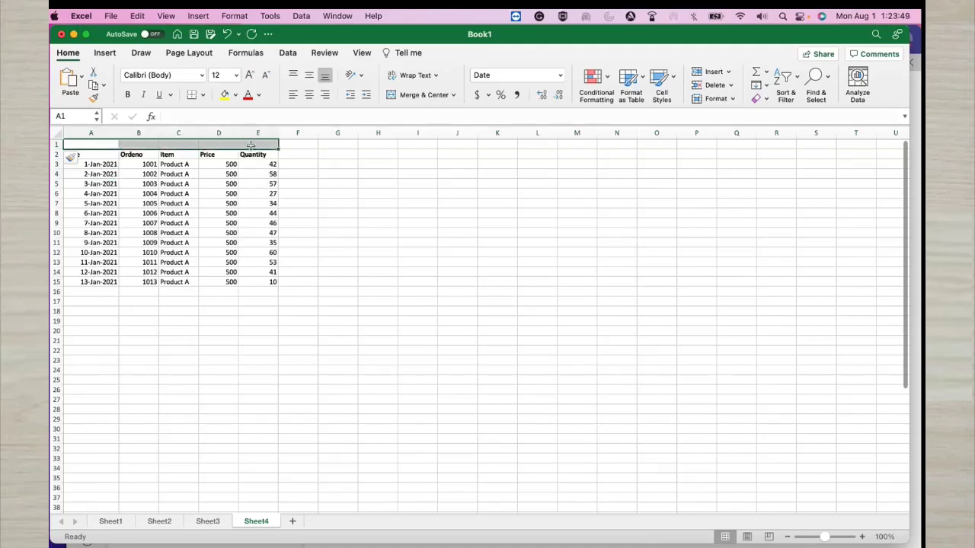
pyautogui.click(425, 96)
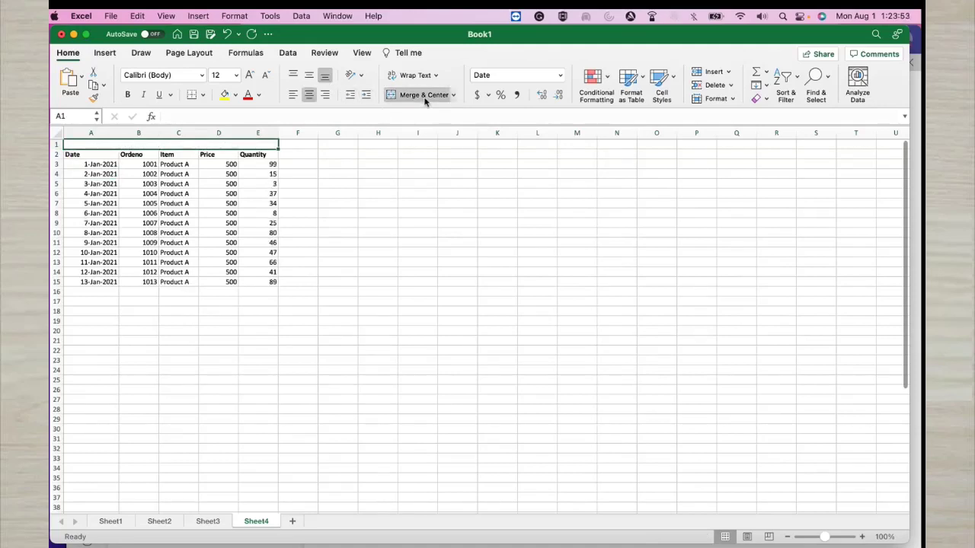
pyautogui.doubleClick(198, 147)
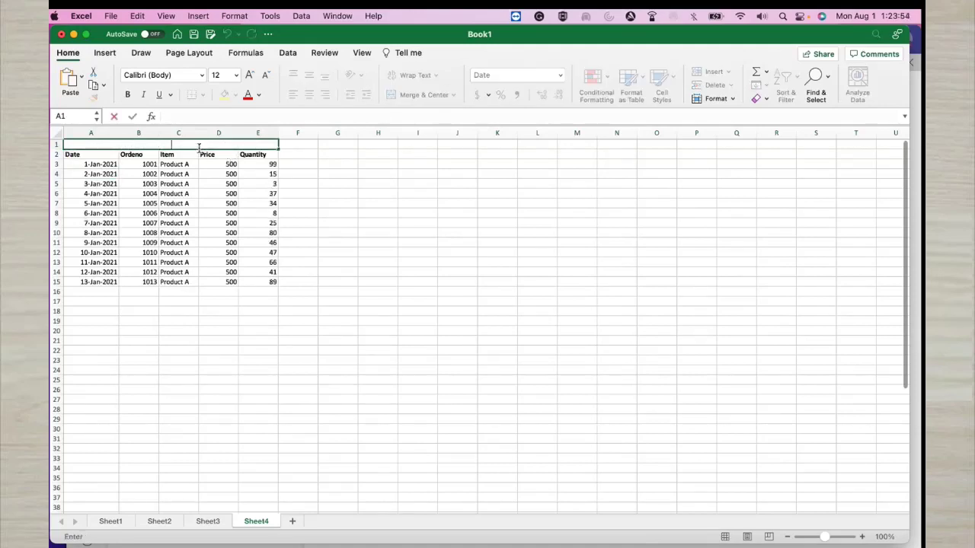
pyautogui.write('XYZ STORE')
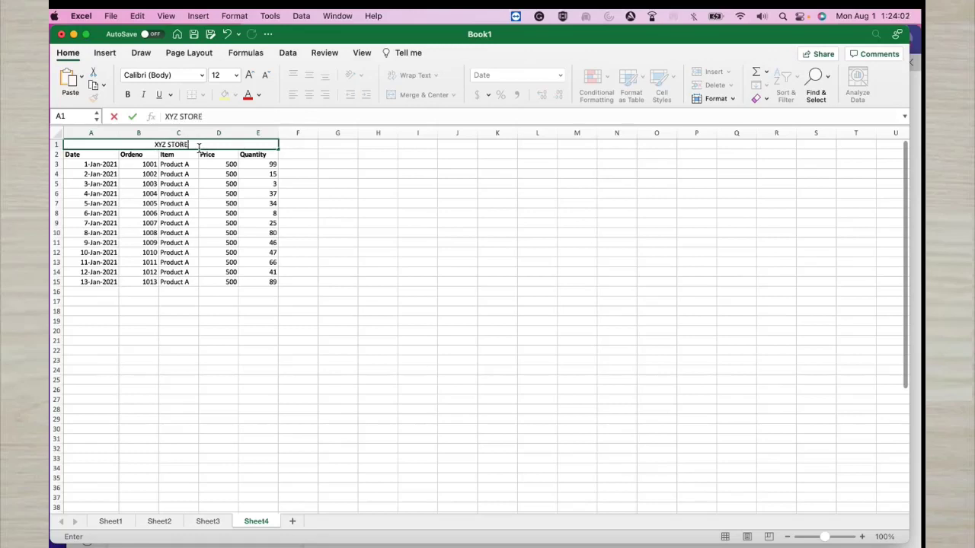
pyautogui.click(283, 203)
# Step: Make the XYZ STORE title bold and set its font size to 18
pyautogui.click(222, 144)
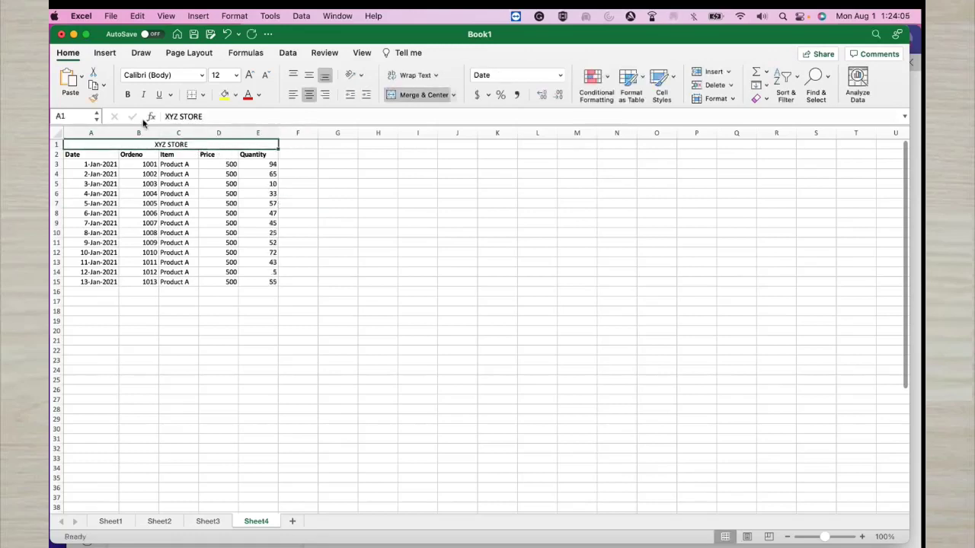
pyautogui.click(128, 94)
pyautogui.click(236, 75)
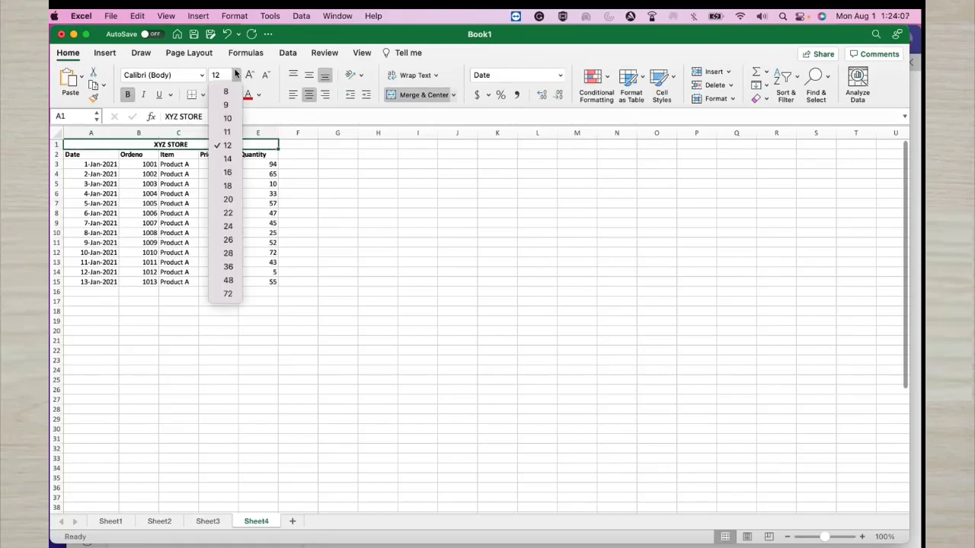
pyautogui.click(234, 190)
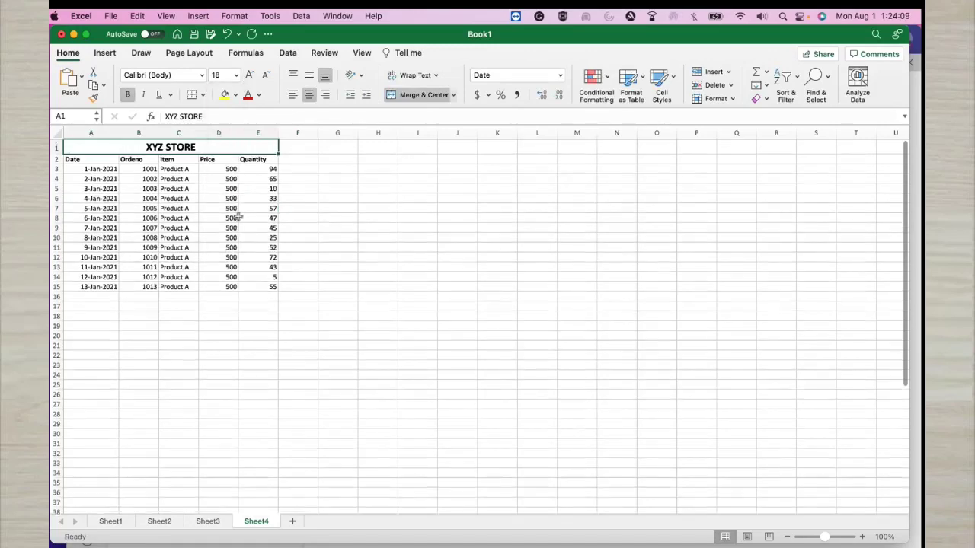
# Step: Narrow the Item column slightly so it just fits its Product A entries
pyautogui.click(233, 218)
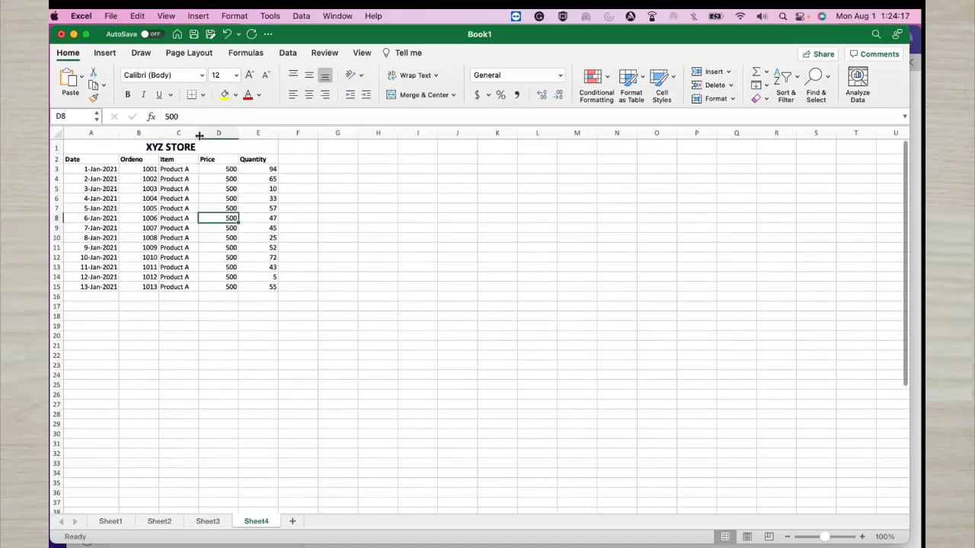
pyautogui.moveTo(196, 135); pyautogui.dragTo(193, 134)
pyautogui.click(188, 170)
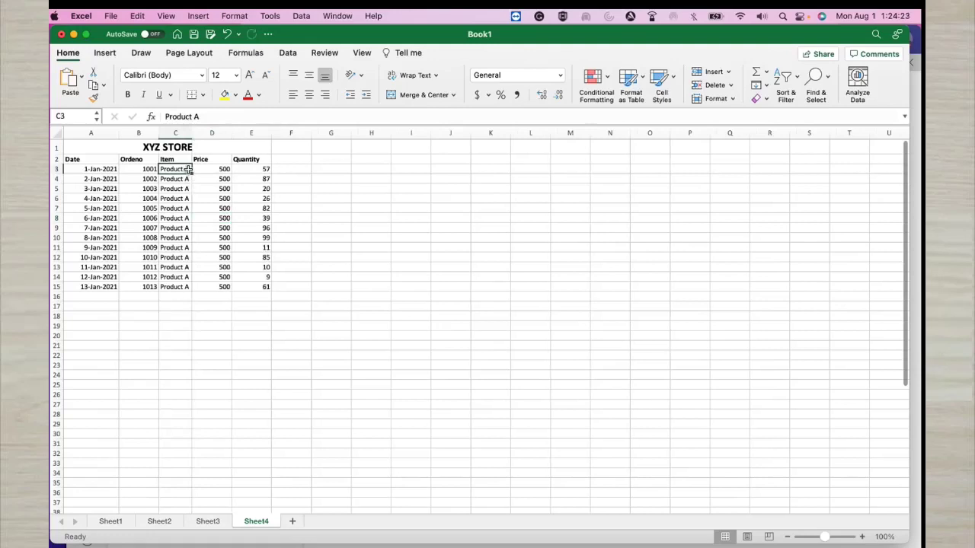
# Step: Change the text in cell C3 to Product A category A and autofit the Item column's width to it
pyautogui.doubleClick(188, 169)
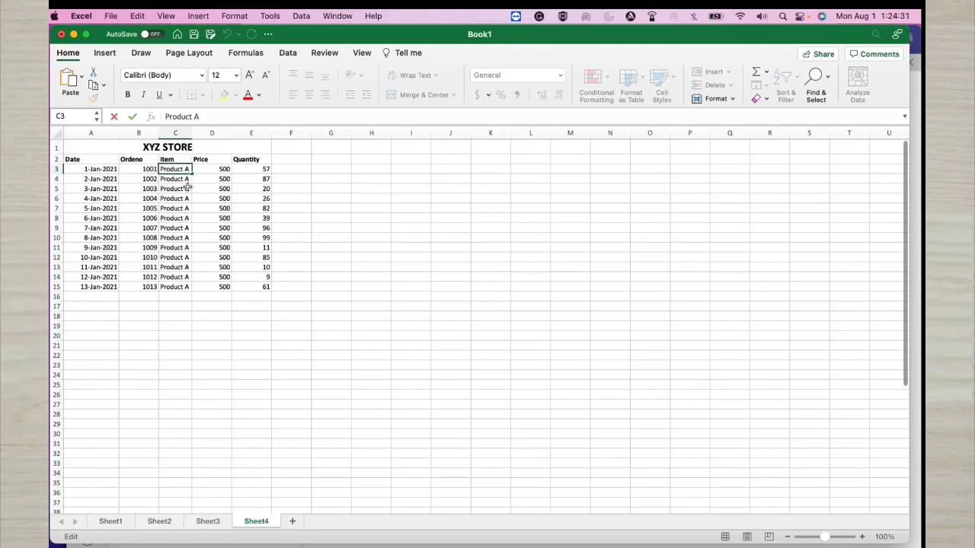
pyautogui.press('Delete')
pyautogui.write('atr')
pyautogui.press('BackSpace')
pyautogui.write('egory')
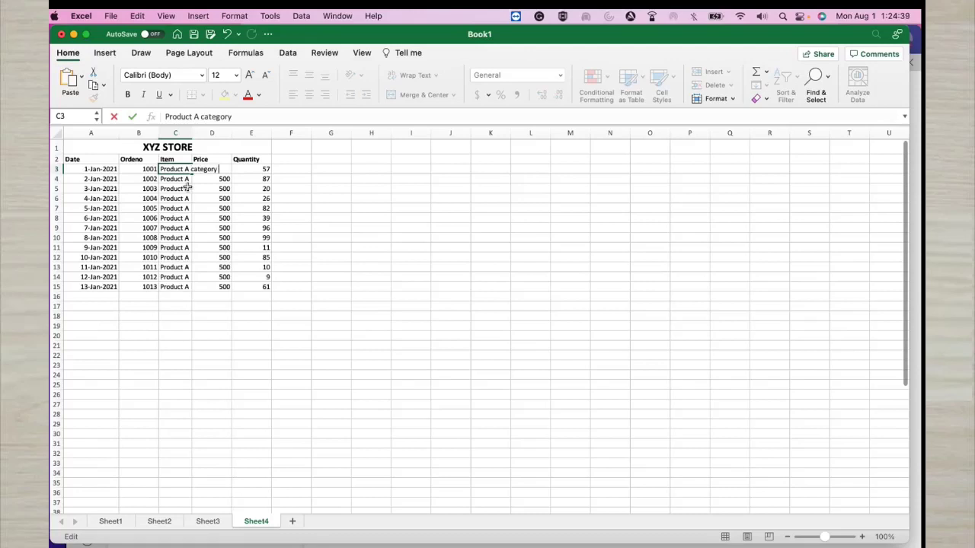
pyautogui.write(' A')
pyautogui.click(194, 206)
pyautogui.click(184, 168)
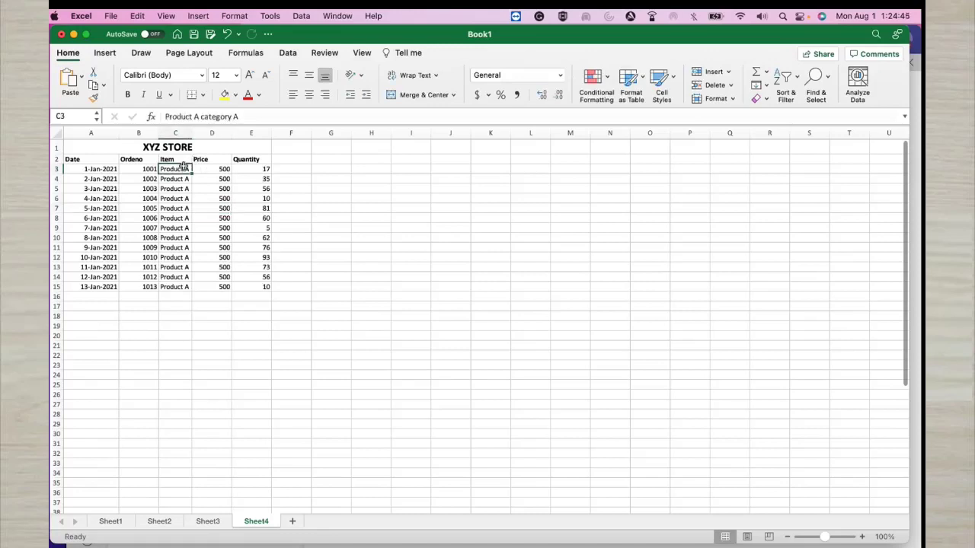
pyautogui.doubleClick(192, 133)
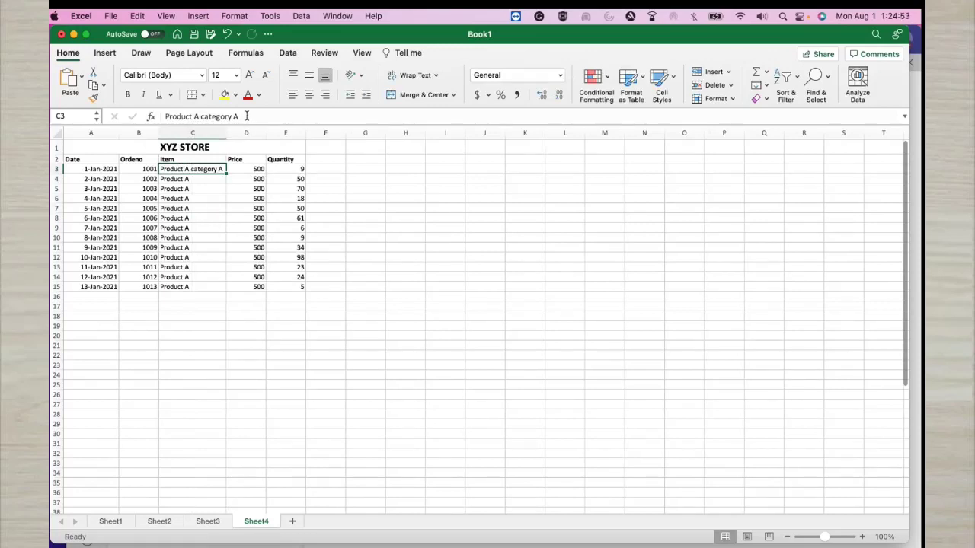
# Step: Insert a line break within cell C3 so that category A sits on a second line below Product A
pyautogui.doubleClick(191, 171)
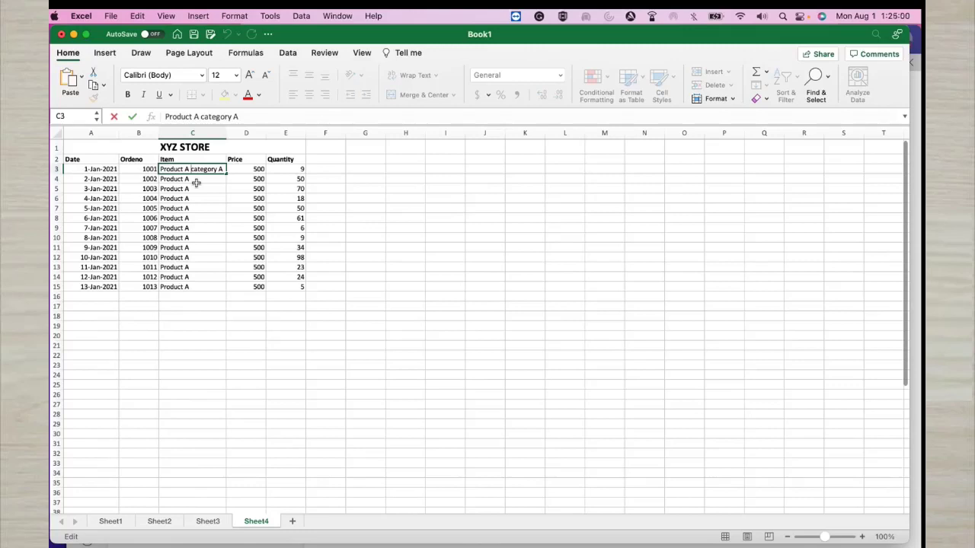
pyautogui.hotkey('ctrl', 'alt', 'Return')
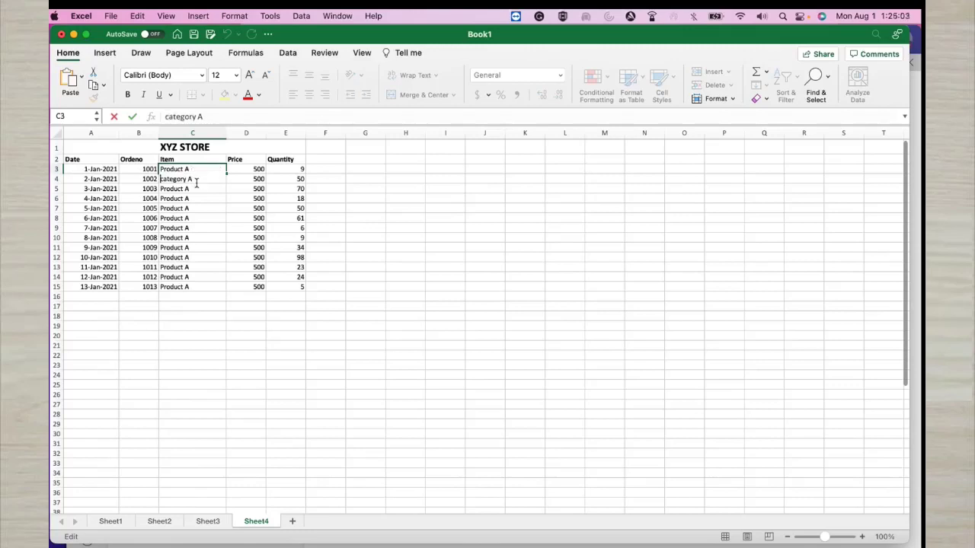
pyautogui.click(202, 197)
pyautogui.click(205, 180)
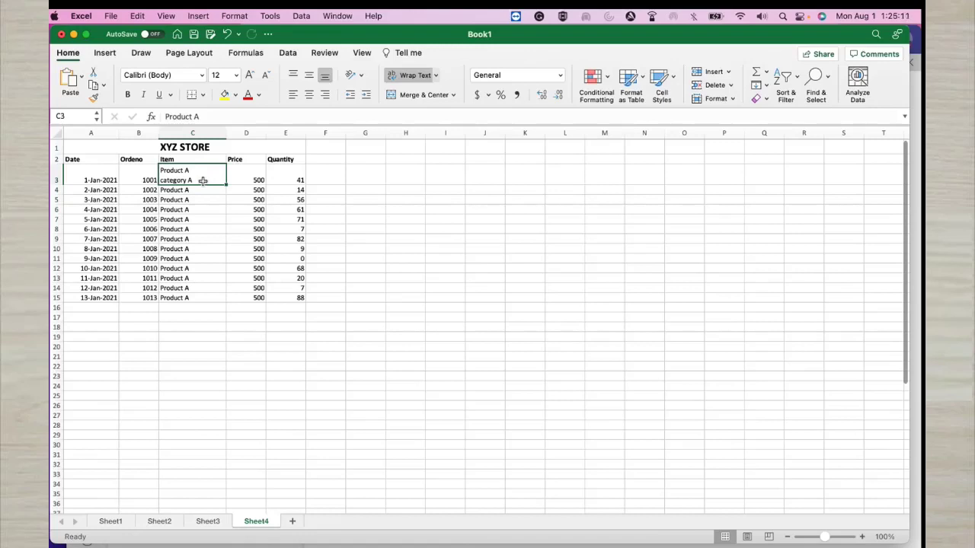
# Step: Replace the two-line text in cell C3 with the single-line entry Product A
pyautogui.doubleClick(203, 180)
pyautogui.moveTo(202, 181); pyautogui.dragTo(166, 177)
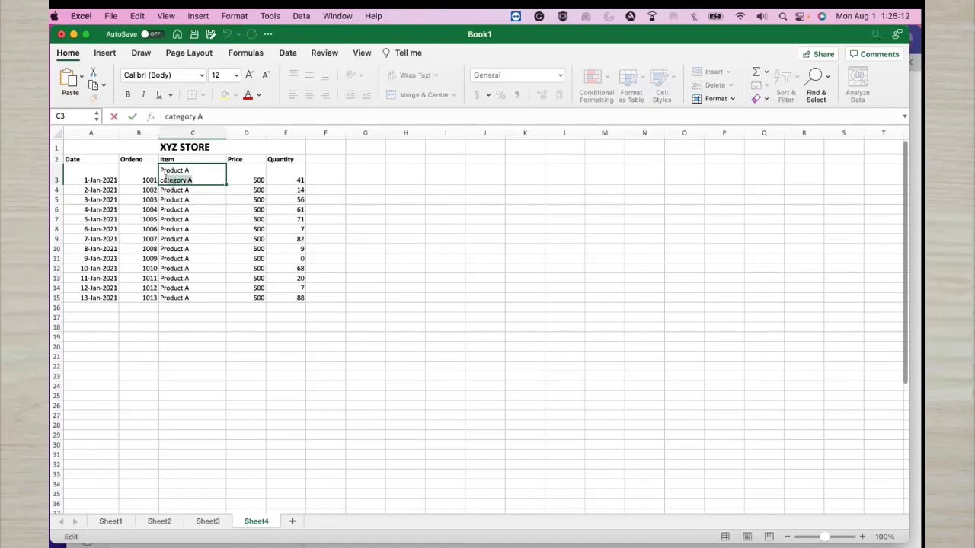
pyautogui.press('BackSpace')
pyautogui.press('BackSpace')
pyautogui.write('Product A')
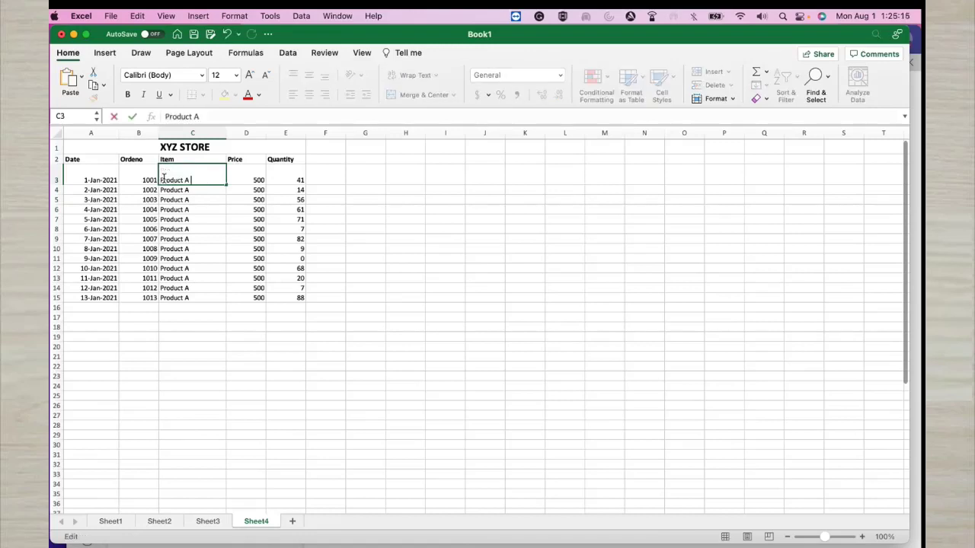
pyautogui.click(203, 210)
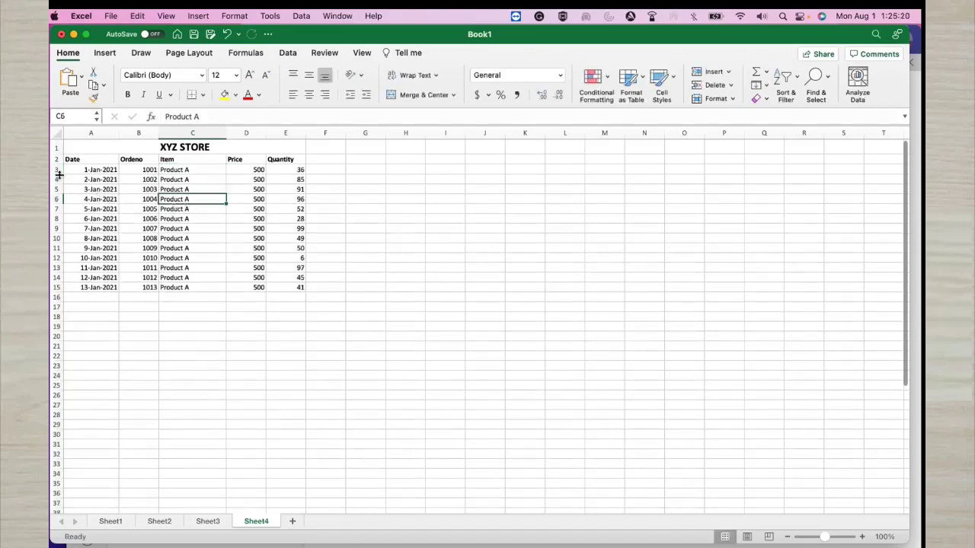
# Step: Make row 3 slightly taller and enter the column header ToTal in cell F2
pyautogui.moveTo(59, 175)
pyautogui.mouseDown()
pyautogui.moveTo(60, 185)
pyautogui.moveTo(59, 176)
pyautogui.mouseUp()
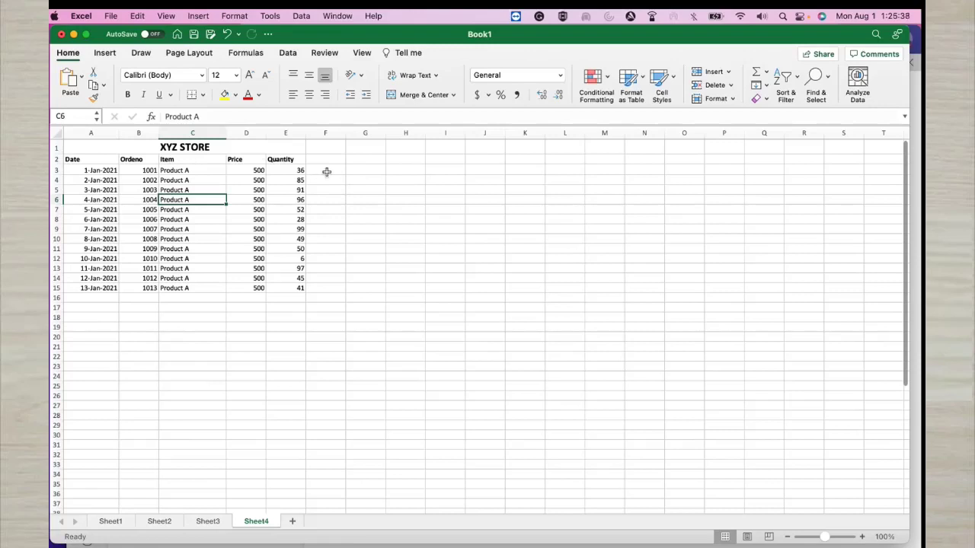
pyautogui.click(326, 172)
pyautogui.click(335, 158)
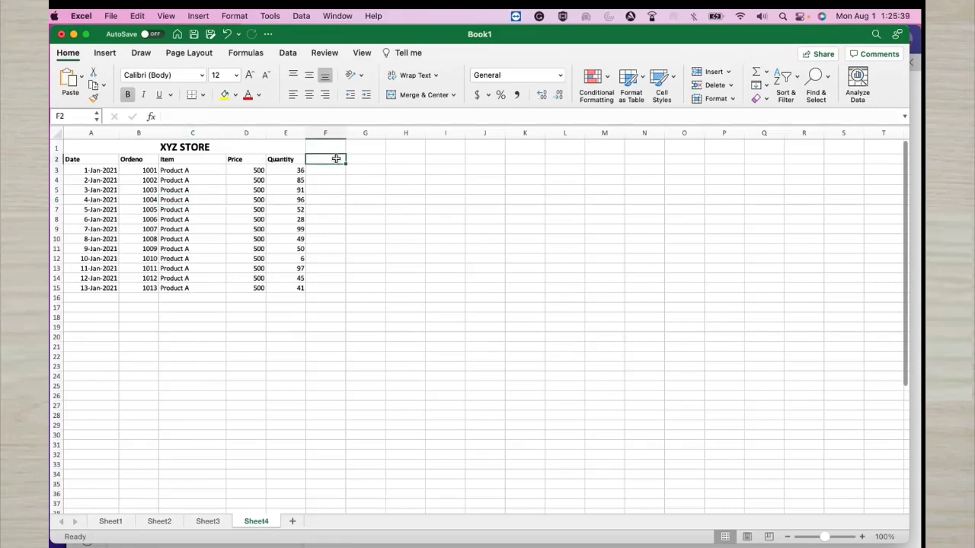
pyautogui.write('ToTal')
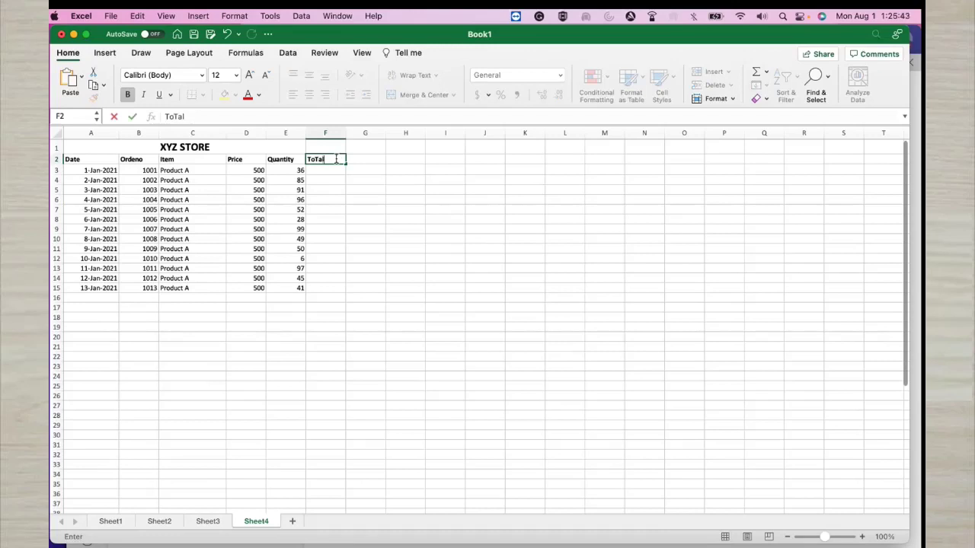
# Step: Calculate the first order's total in cell F3 by multiplying price by quantity with =D3*E3
pyautogui.click(332, 174)
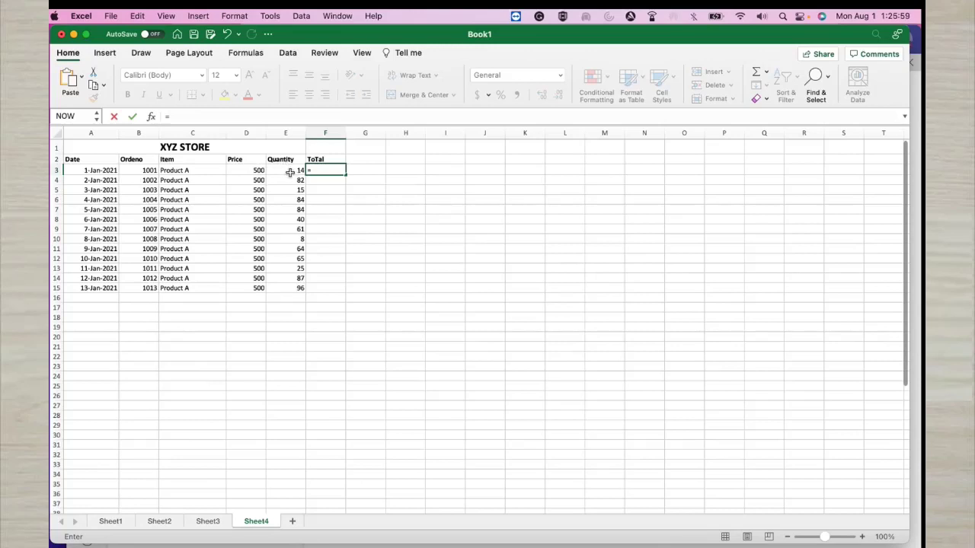
pyautogui.click(258, 169)
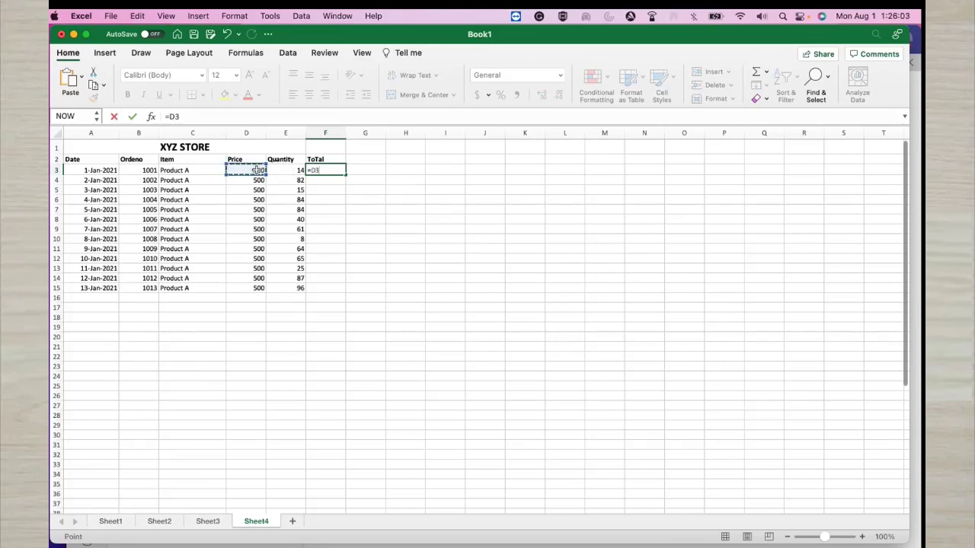
pyautogui.write('*')
pyautogui.click(280, 171)
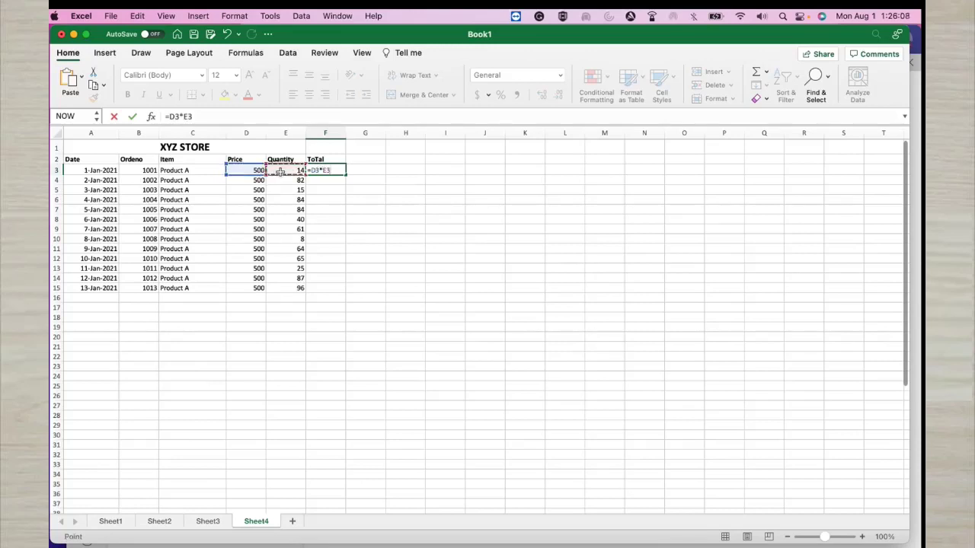
pyautogui.press('Return')
pyautogui.click(338, 168)
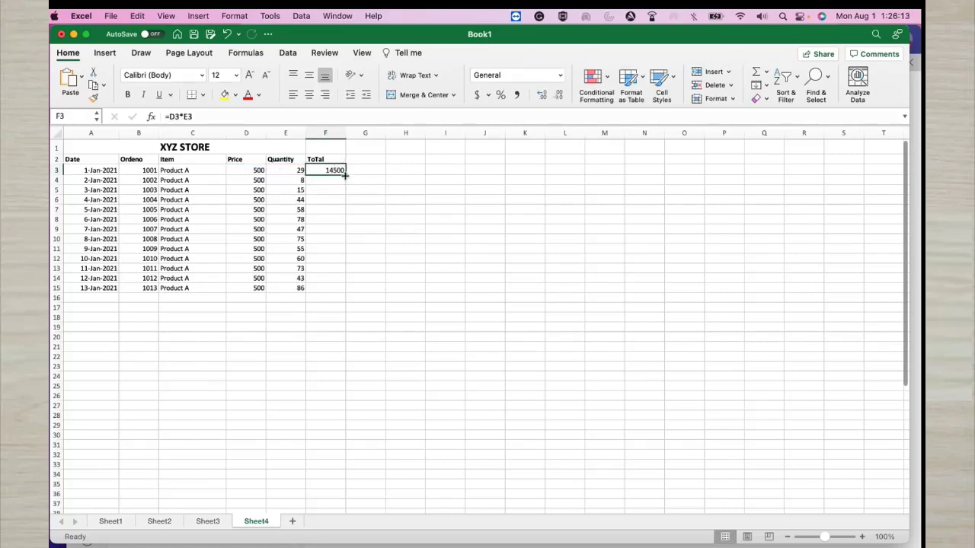
pyautogui.click(329, 179)
pyautogui.write('=')
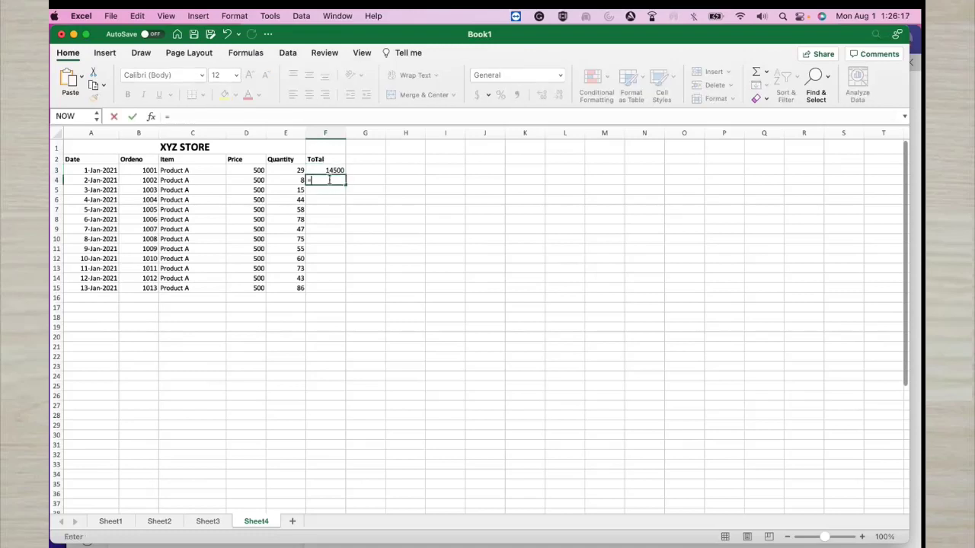
pyautogui.click(331, 169)
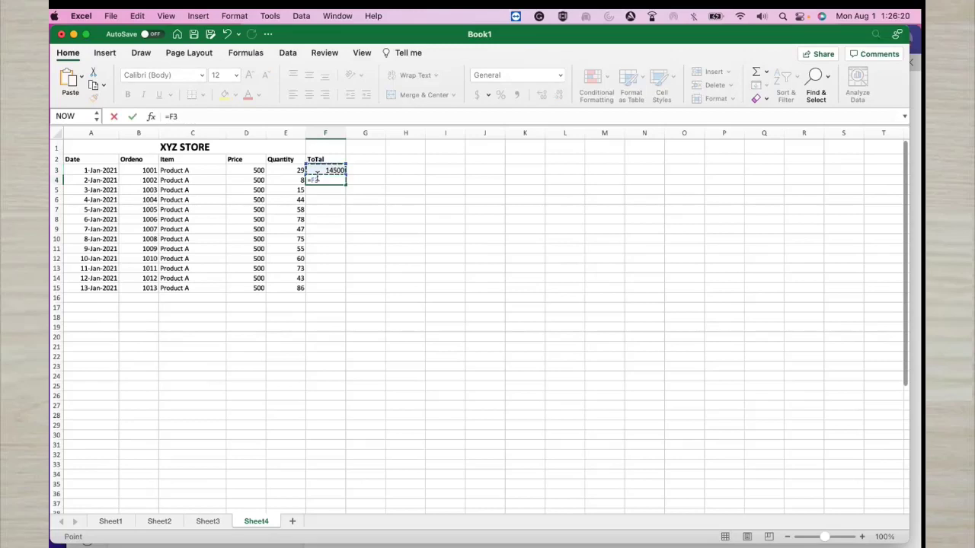
pyautogui.press('BackSpace')
pyautogui.press('BackSpace')
pyautogui.press('Escape')
# Step: Examine the multiplication formula behind the first order's total in cell F3
pyautogui.click(326, 171)
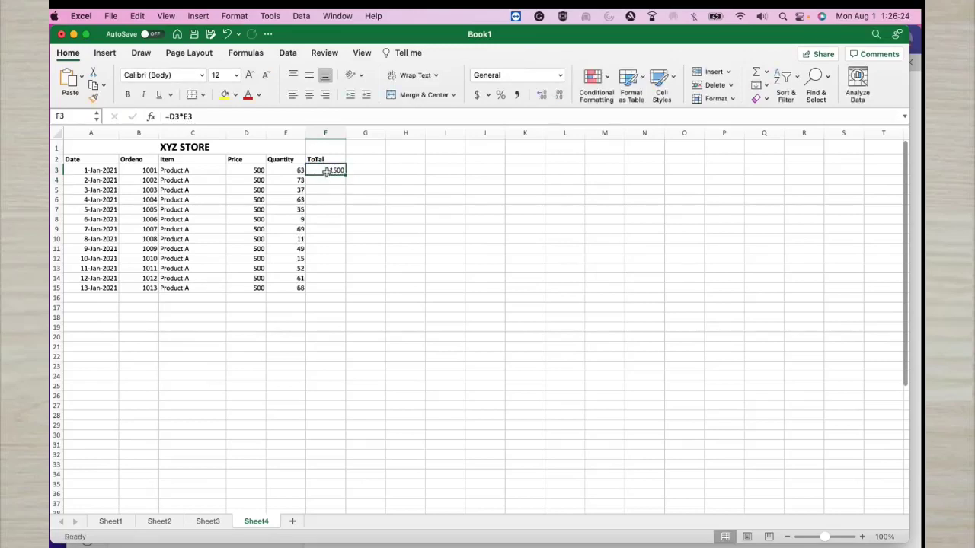
pyautogui.moveTo(212, 117); pyautogui.dragTo(161, 118)
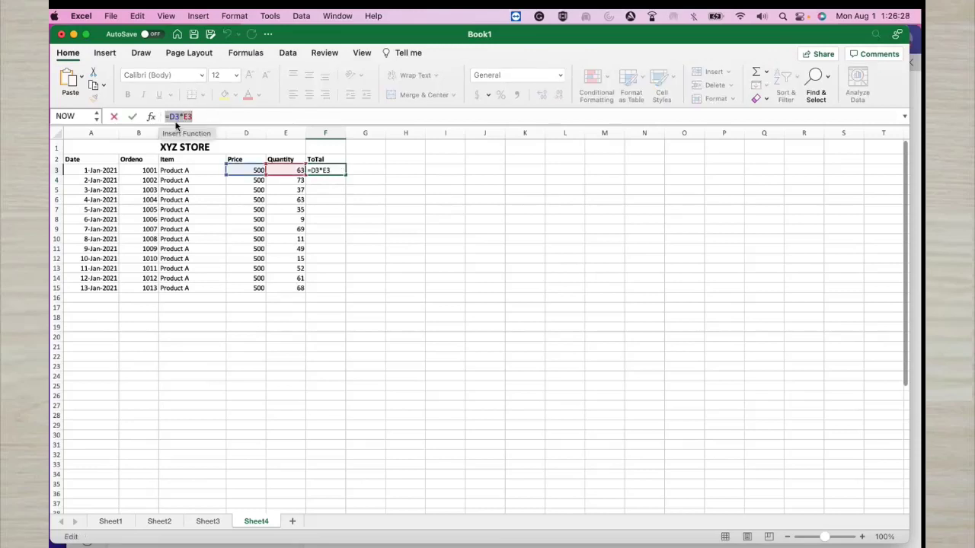
pyautogui.click(336, 173)
# Step: Calculate the second order's total in cell F4 using the PRODUCT function with =PRODUCT(D4,E4)
pyautogui.click(337, 181)
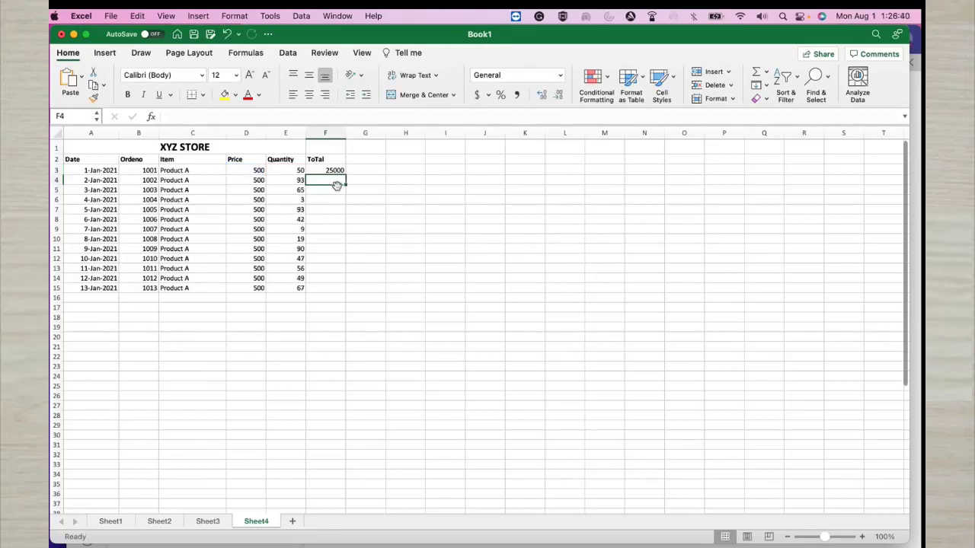
pyautogui.write('=')
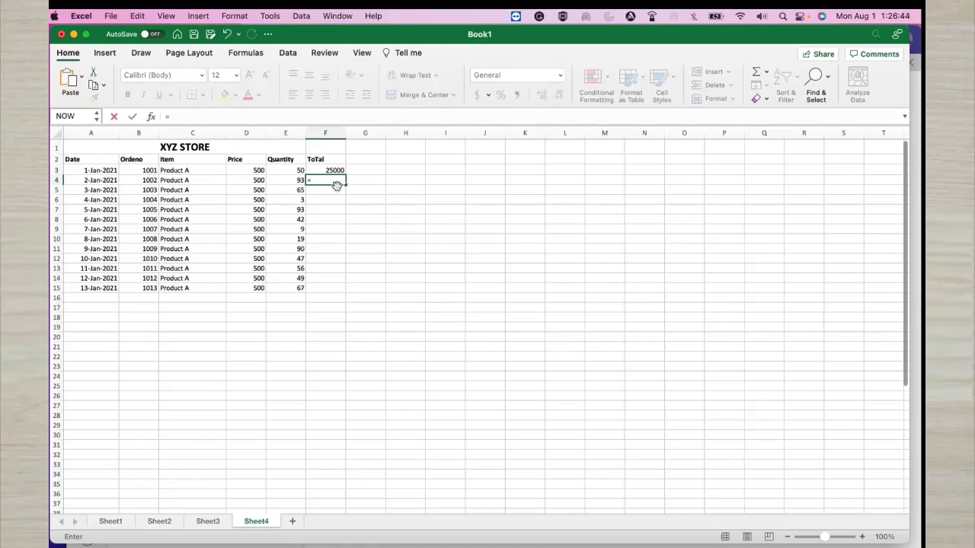
pyautogui.write('PRICE(')
pyautogui.press('BackSpace')
pyautogui.write('od')
pyautogui.press('BackSpace')
pyautogui.press('BackSpace')
pyautogui.press('BackSpace')
pyautogui.press('BackSpace')
pyautogui.press('BackSpace')
pyautogui.press('BackSpace')
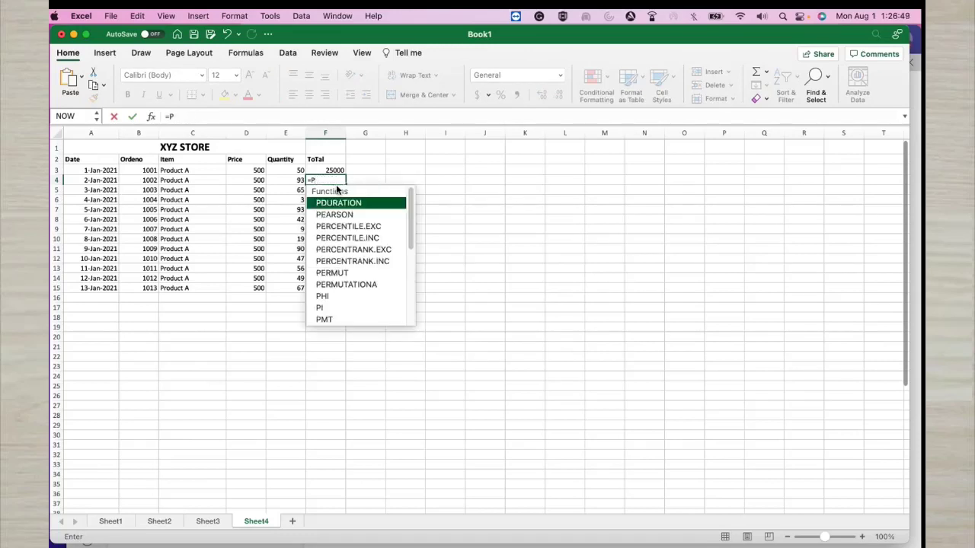
pyautogui.write('ro')
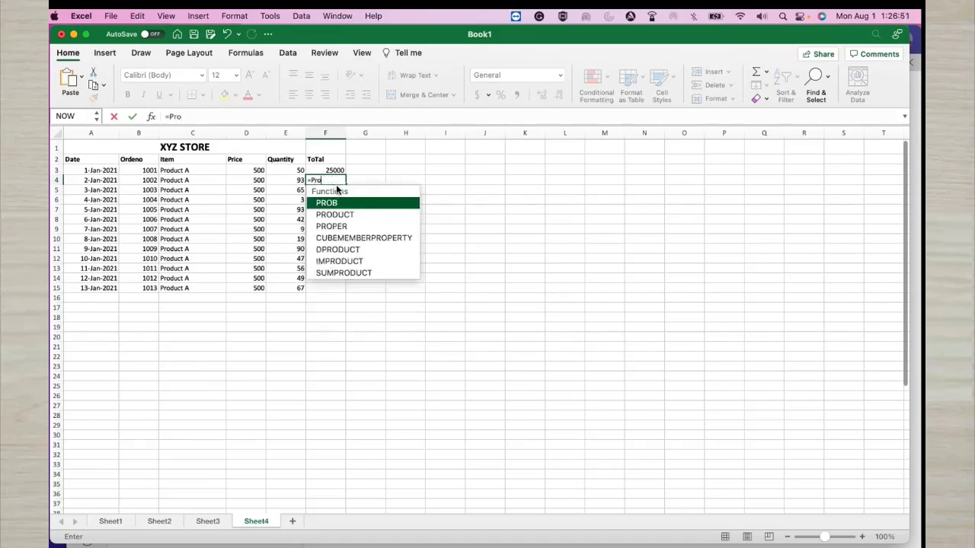
pyautogui.doubleClick(333, 215)
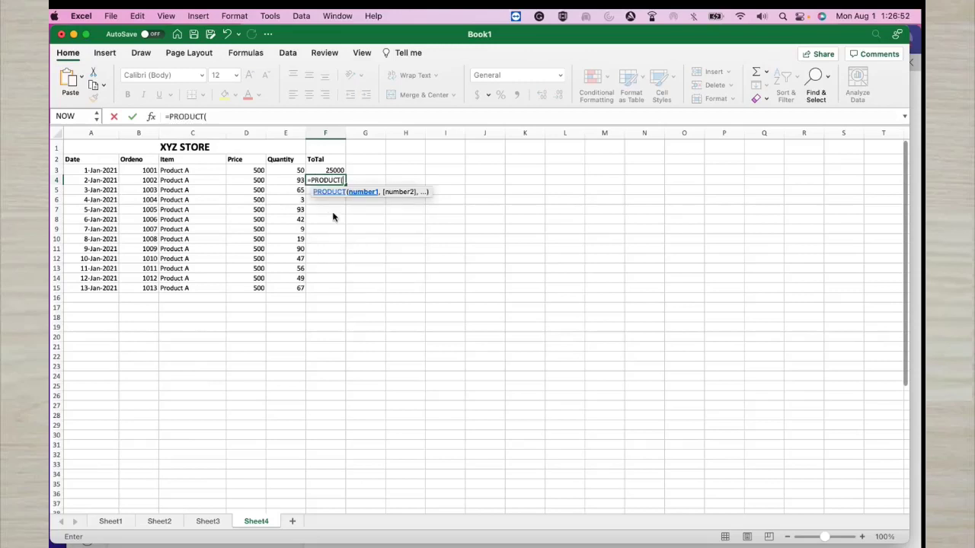
pyautogui.click(261, 181)
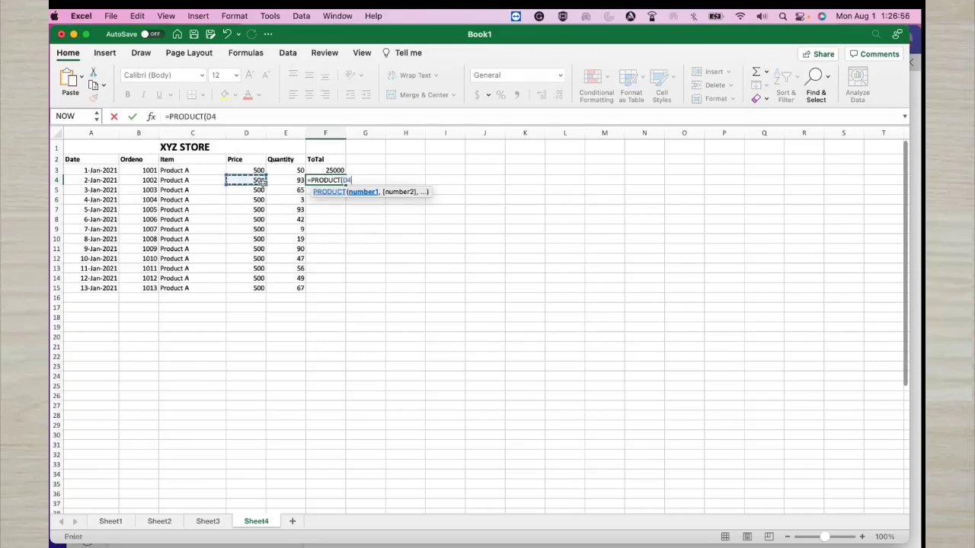
pyautogui.write(',')
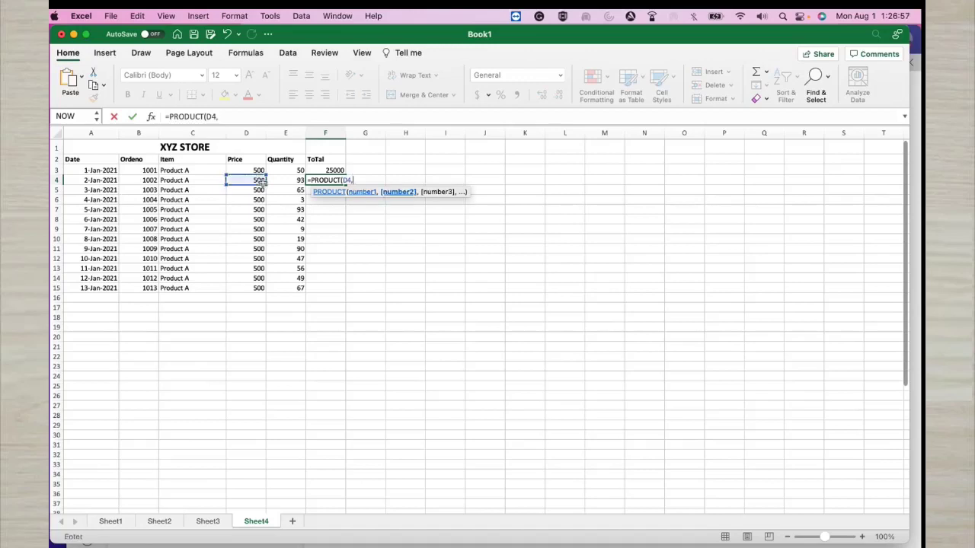
pyautogui.click(283, 183)
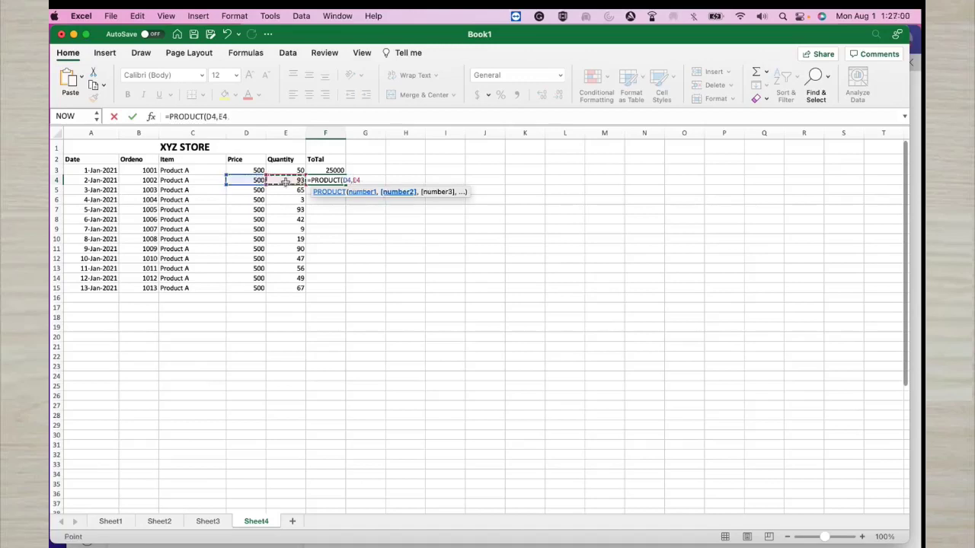
pyautogui.write(')')
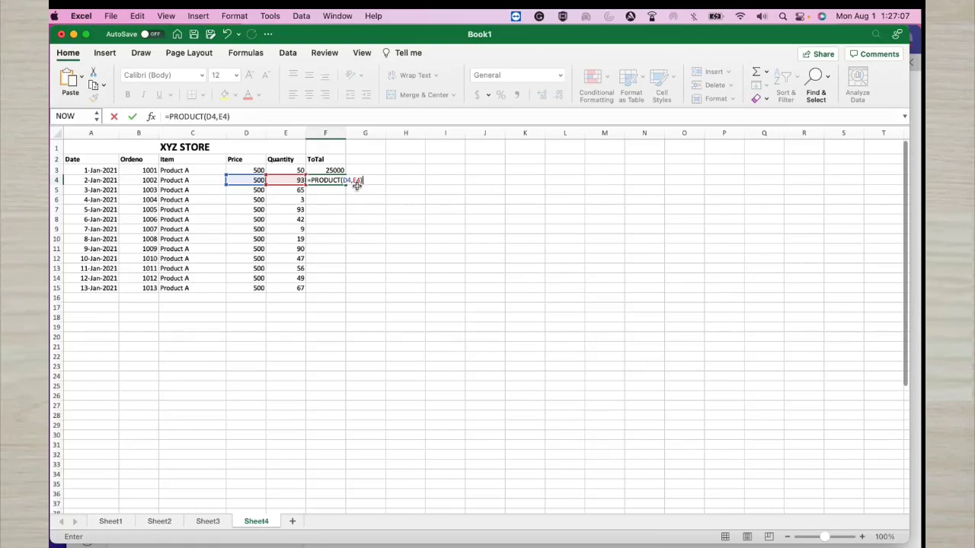
pyautogui.press('Return')
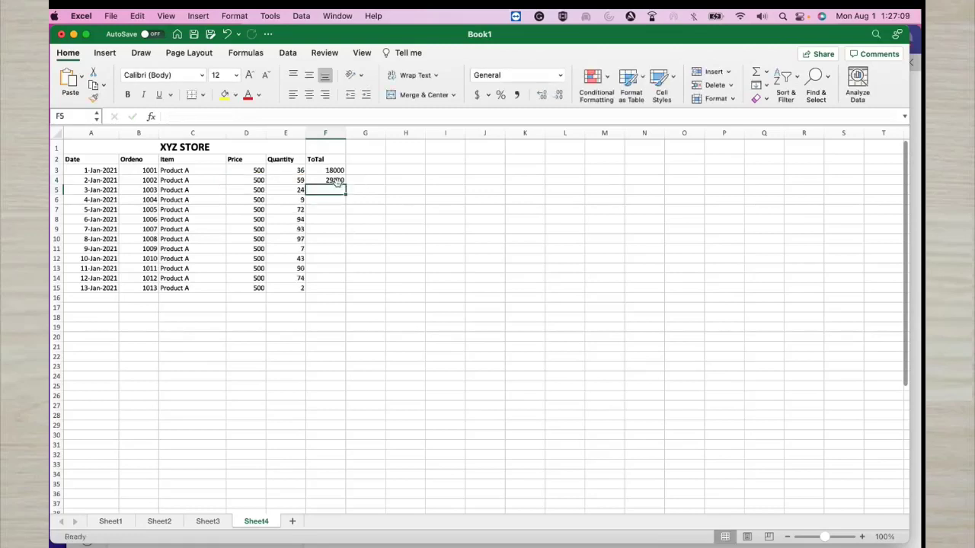
# Step: Fill the PRODUCT formula from cell F4 down to F15 for the remaining orders
pyautogui.click(337, 180)
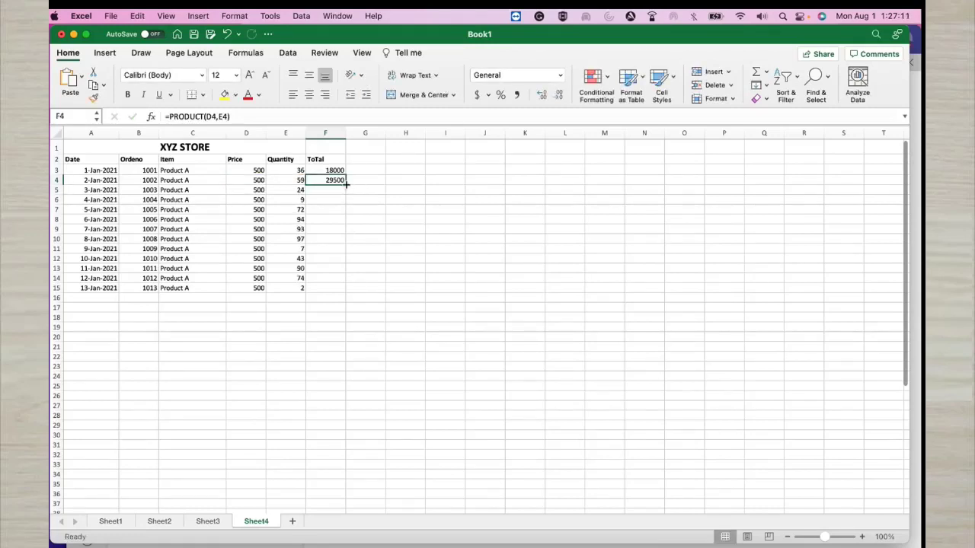
pyautogui.doubleClick(346, 184)
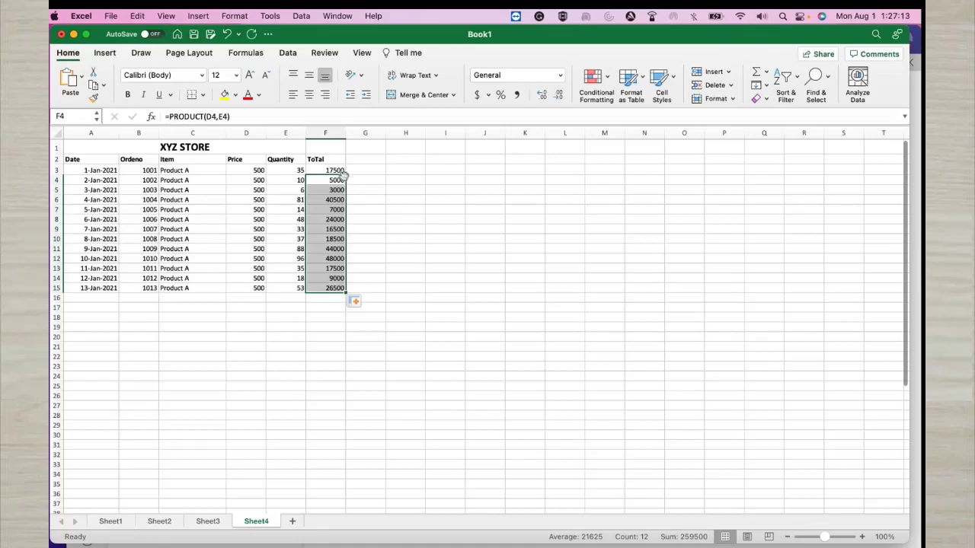
pyautogui.click(336, 172)
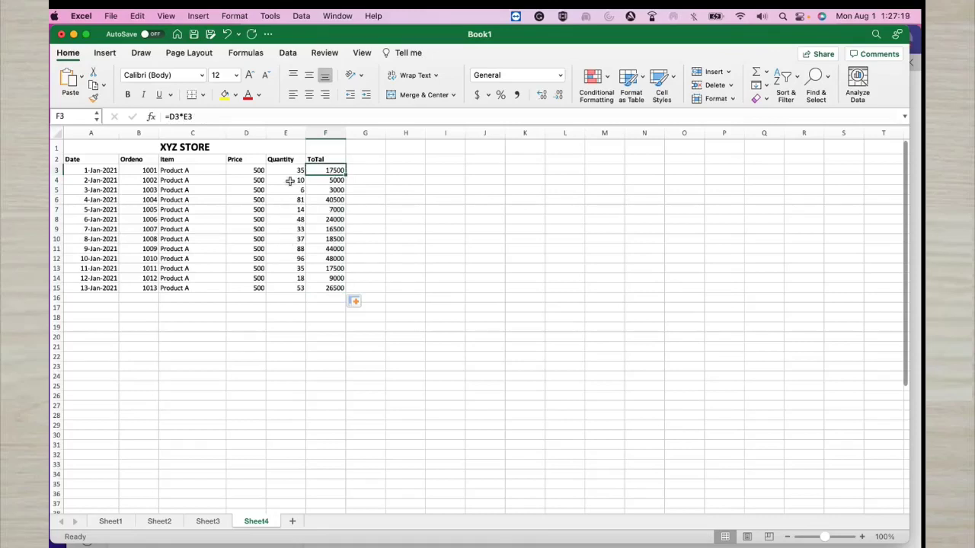
pyautogui.click(332, 297)
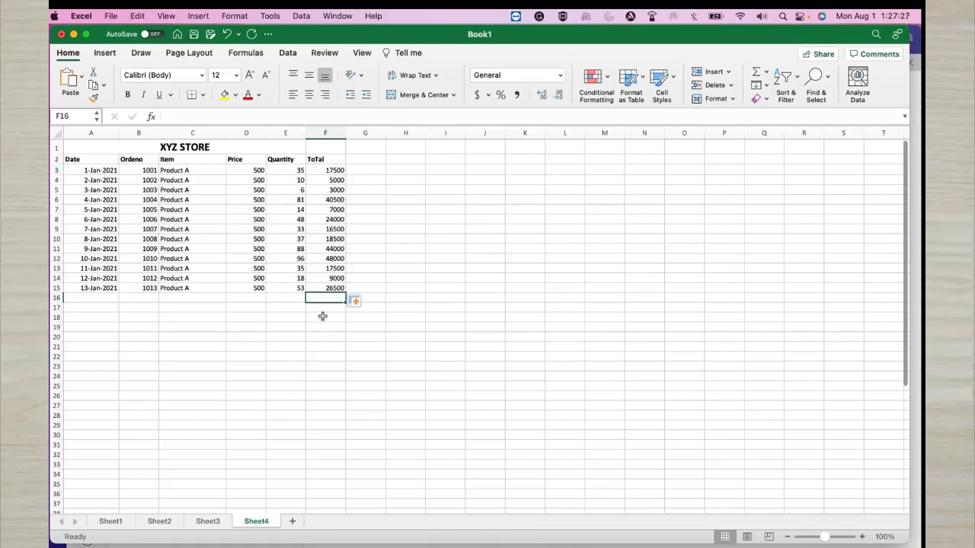
# Step: Fill the multiplication formula from cell F3 down to F15, replacing the PRODUCT formulas, and check a filled cell
pyautogui.click(337, 171)
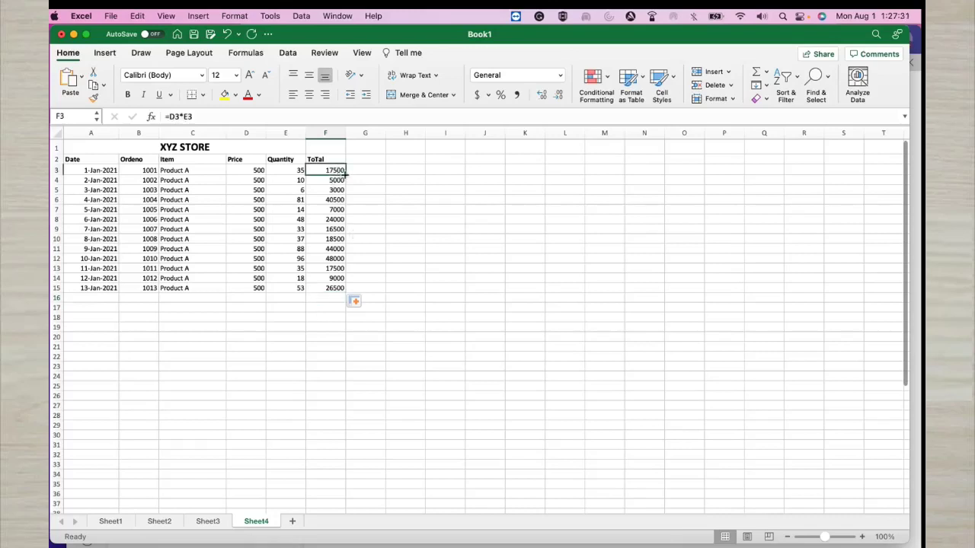
pyautogui.doubleClick(345, 174)
pyautogui.click(332, 259)
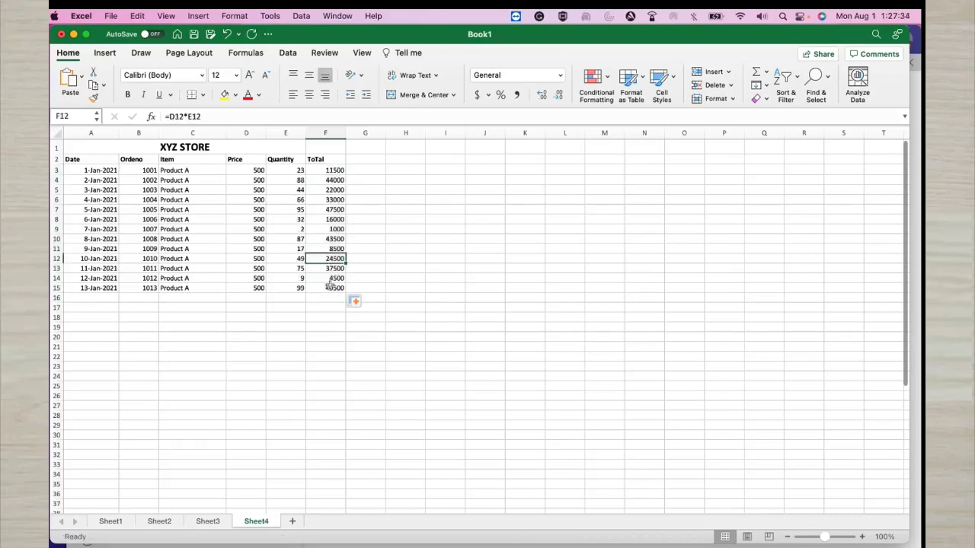
pyautogui.click(328, 300)
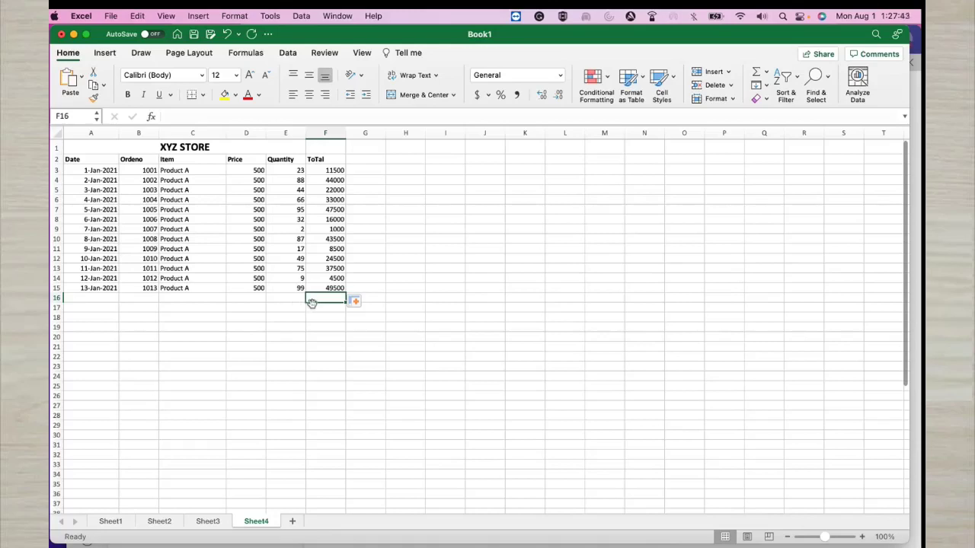
# Step: Enter the label Total in cell D17 below the Price column
pyautogui.click(247, 310)
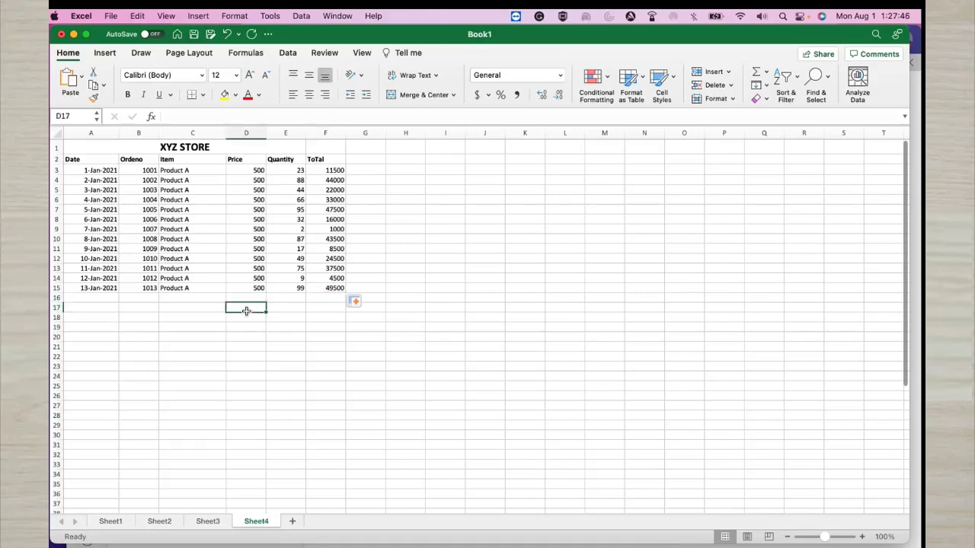
pyautogui.write('C')
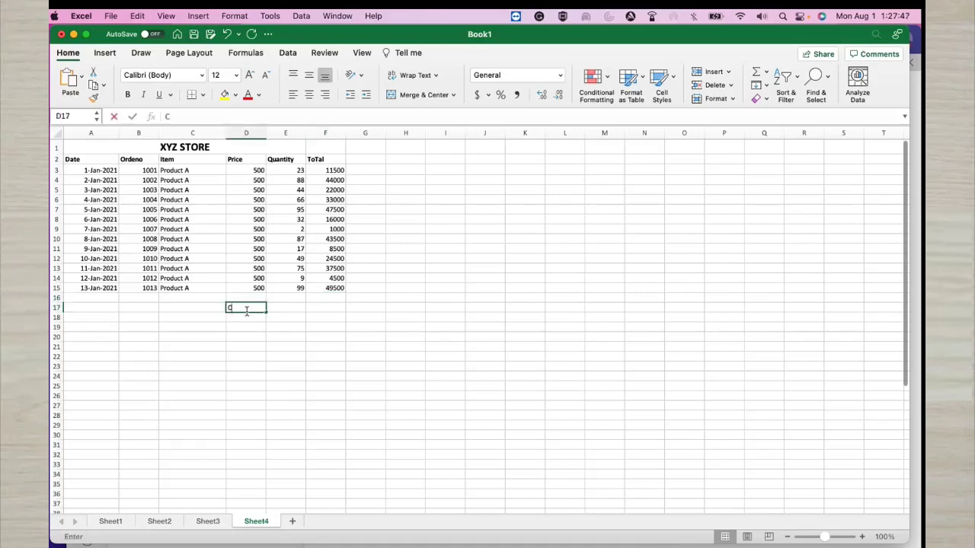
pyautogui.write('ount')
pyautogui.press('BackSpace')
pyautogui.press('BackSpace')
pyautogui.press('BackSpace')
pyautogui.press('BackSpace')
pyautogui.press('BackSpace')
pyautogui.write('To')
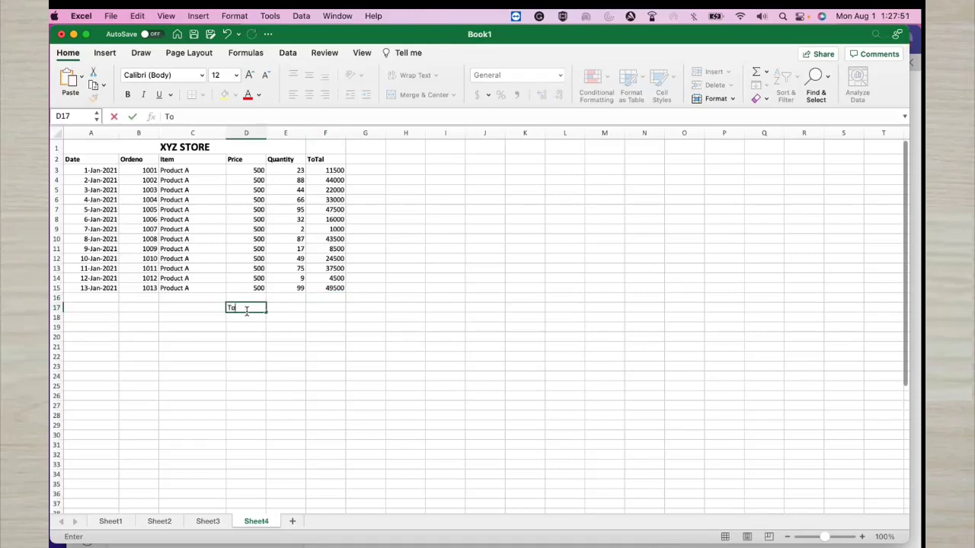
pyautogui.write('tal')
# Step: Sum the Quantity column in cell E17 with AutoSum over the range E3:E16
pyautogui.click(290, 307)
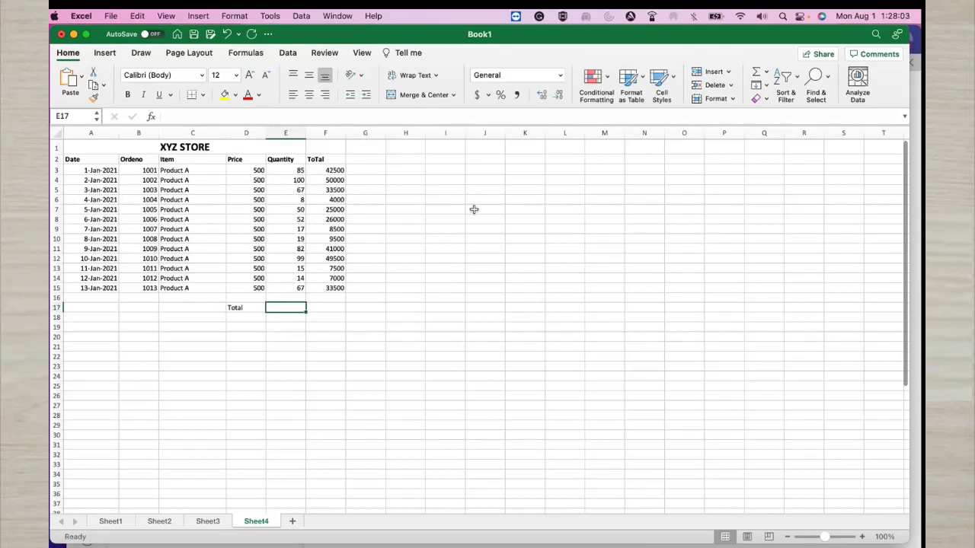
pyautogui.click(759, 76)
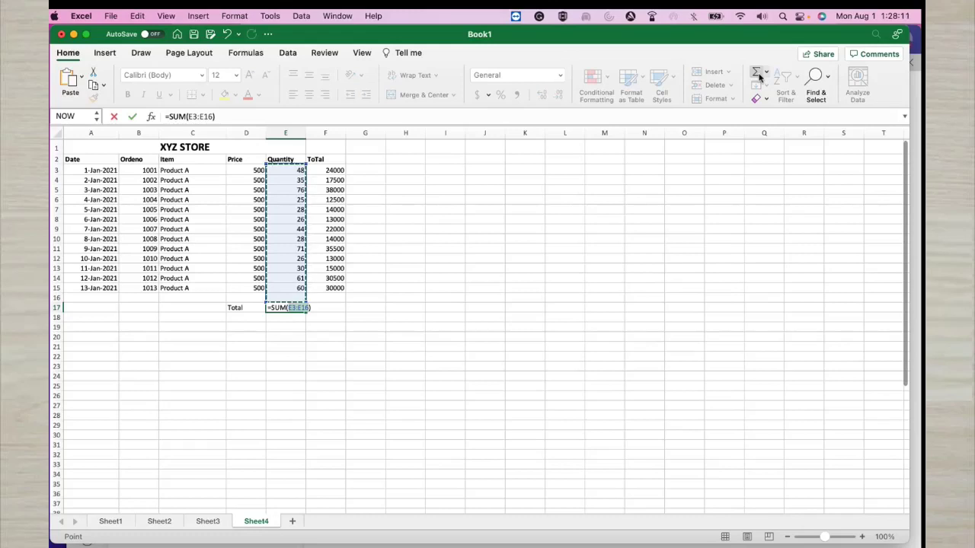
pyautogui.press('Return')
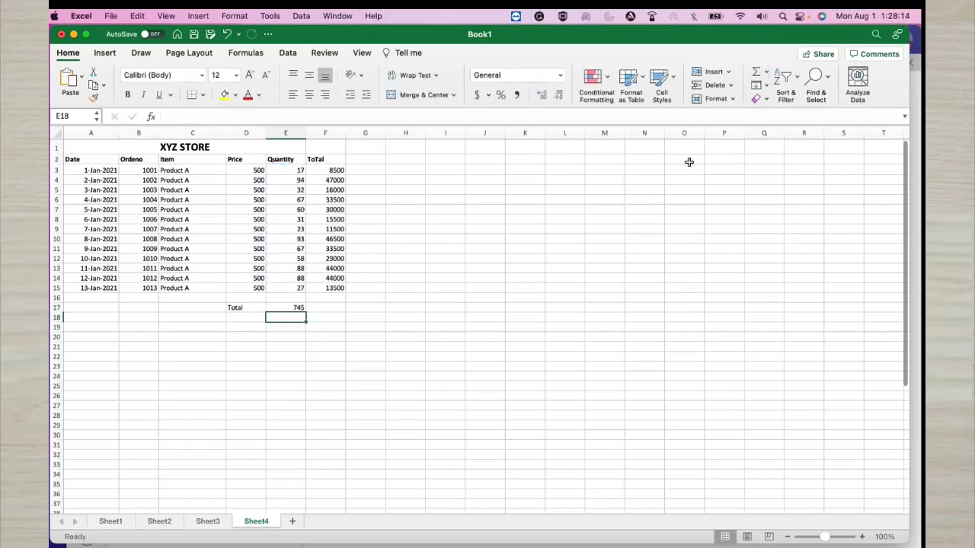
pyautogui.click(298, 310)
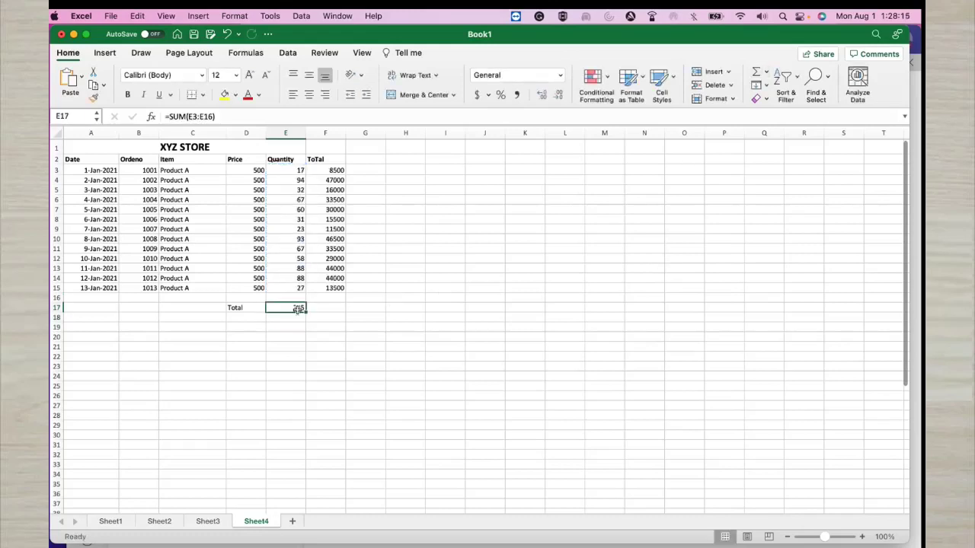
# Step: Fill the SUM formula from cell E17 across to F17 to total the sales column
pyautogui.click(308, 316)
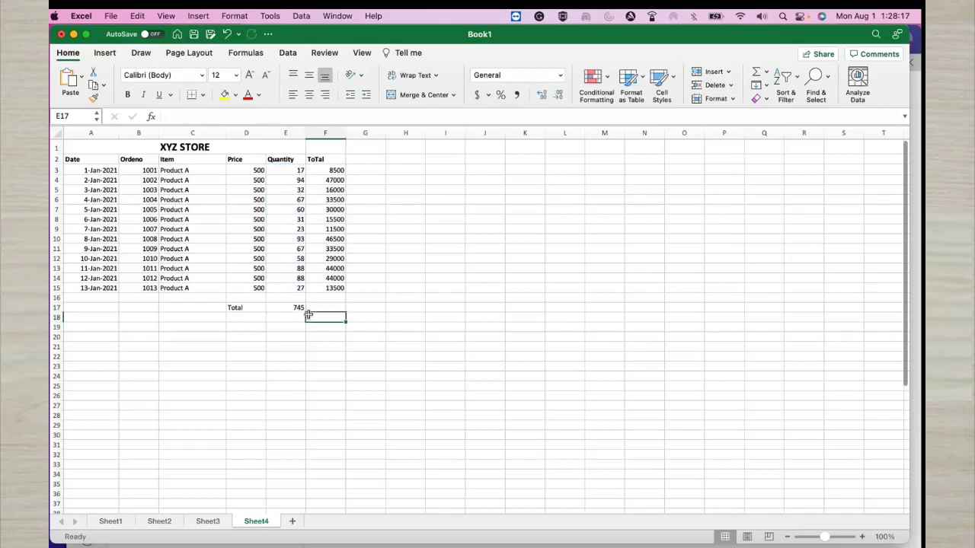
pyautogui.click(302, 309)
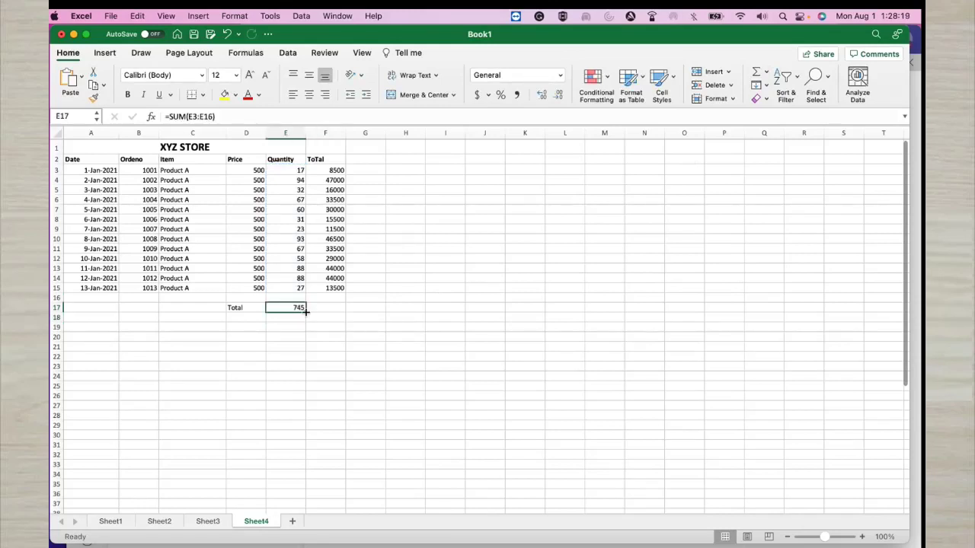
pyautogui.moveTo(307, 312); pyautogui.dragTo(339, 310)
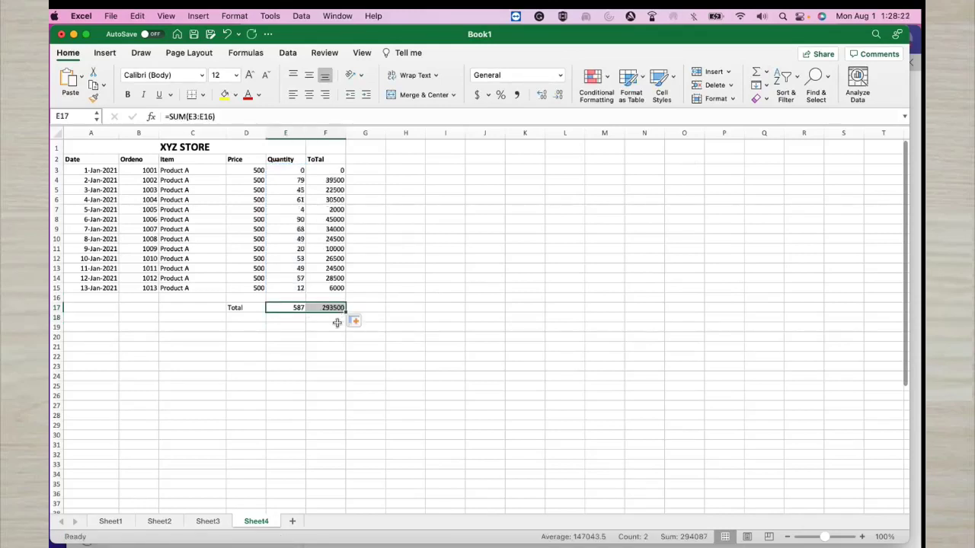
# Step: Rename the header in cell F2 to ToTal Sales and check the formula in cell F17
pyautogui.doubleClick(329, 159)
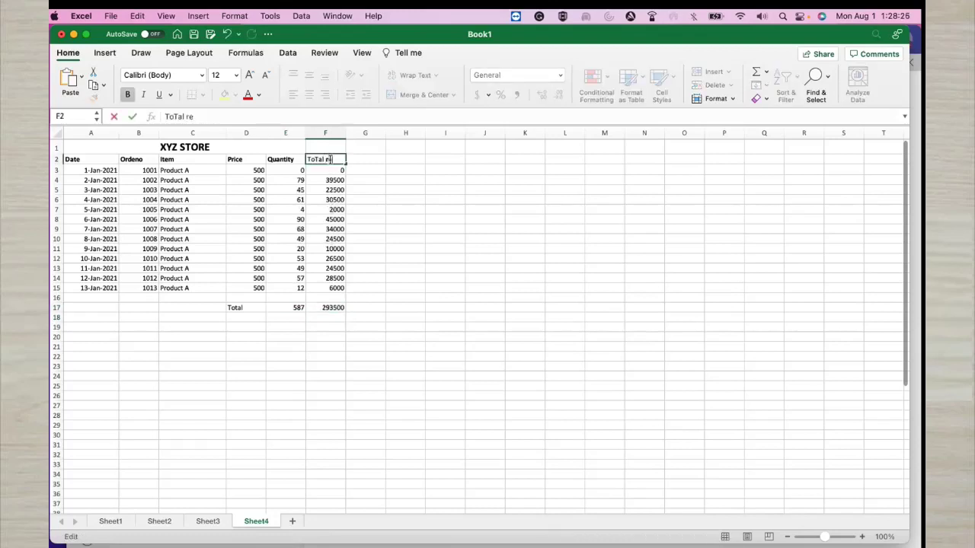
pyautogui.write('revenues')
pyautogui.press('BackSpace')
pyautogui.press('BackSpace')
pyautogui.press('BackSpace')
pyautogui.press('BackSpace')
pyautogui.press('BackSpace')
pyautogui.press('BackSpace')
pyautogui.press('BackSpace')
pyautogui.write('Sales')
pyautogui.click(347, 182)
pyautogui.click(336, 308)
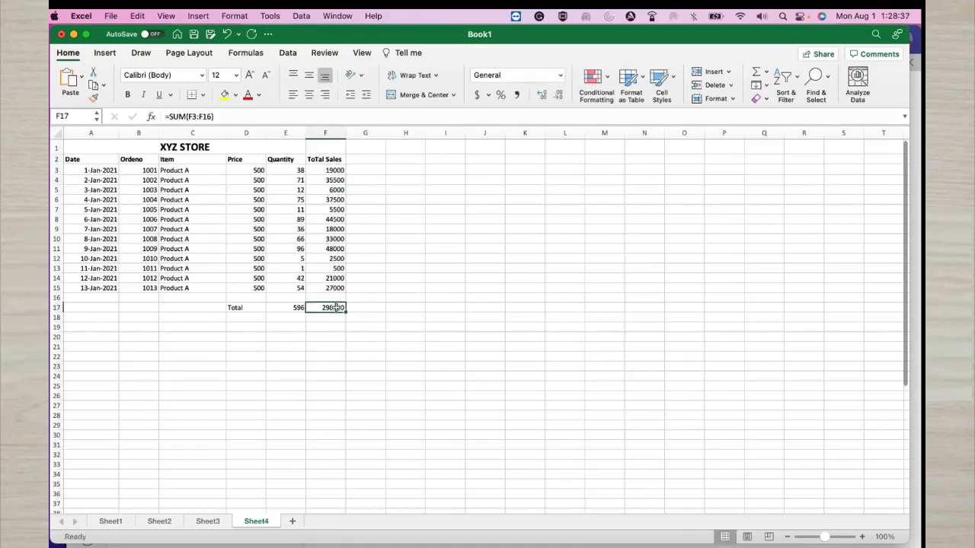
# Step: Apply the comma number style to the whole Total row 17
pyautogui.click(57, 308)
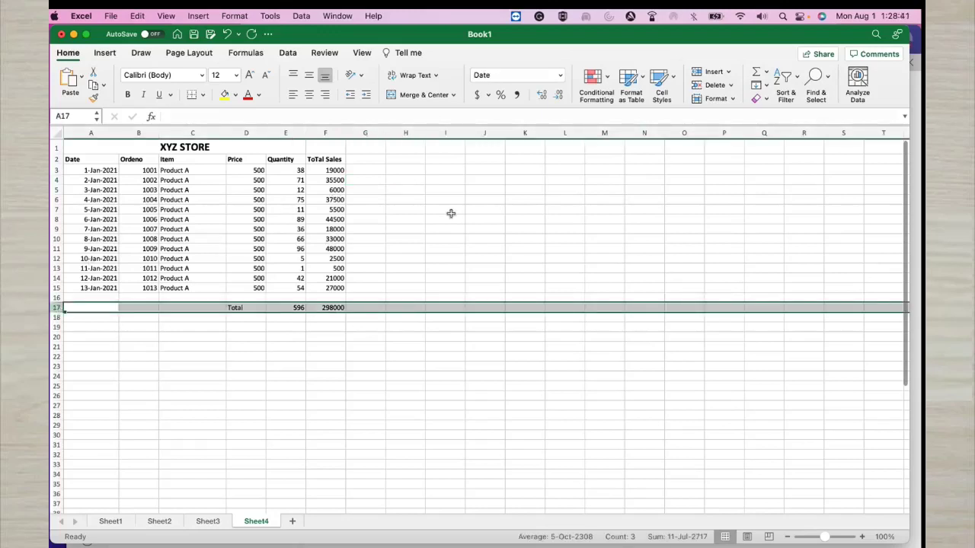
pyautogui.click(517, 95)
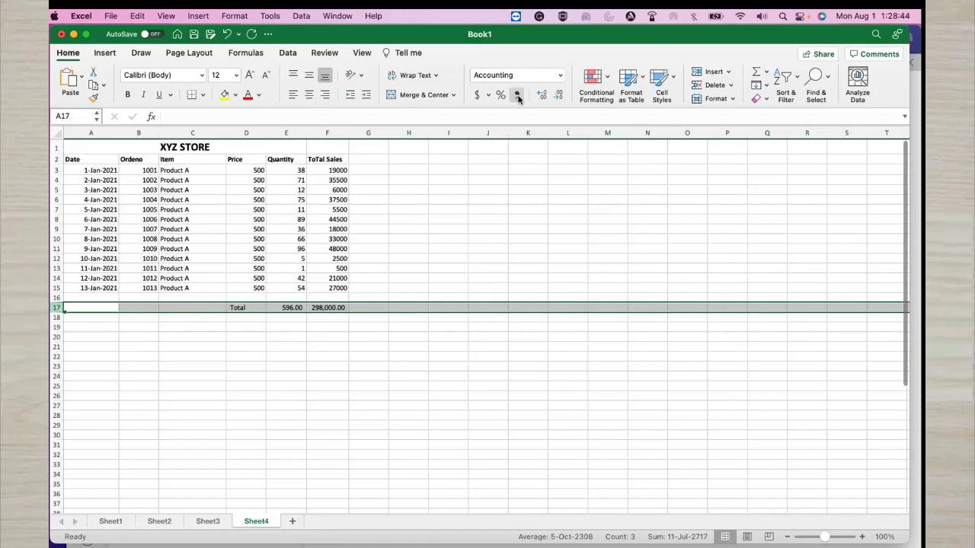
# Step: Apply the comma style and the dollar accounting format to the entire ToTal Sales column F
pyautogui.click(335, 135)
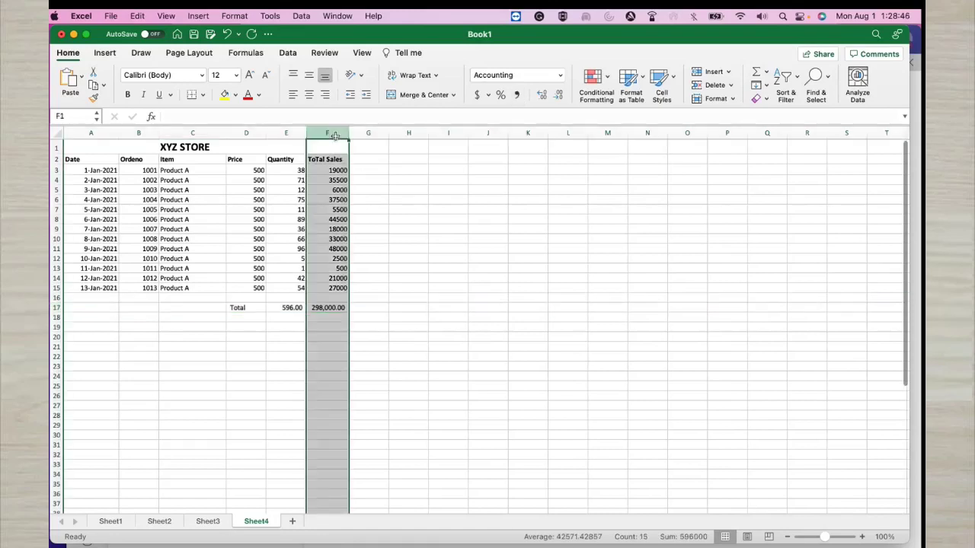
pyautogui.click(518, 97)
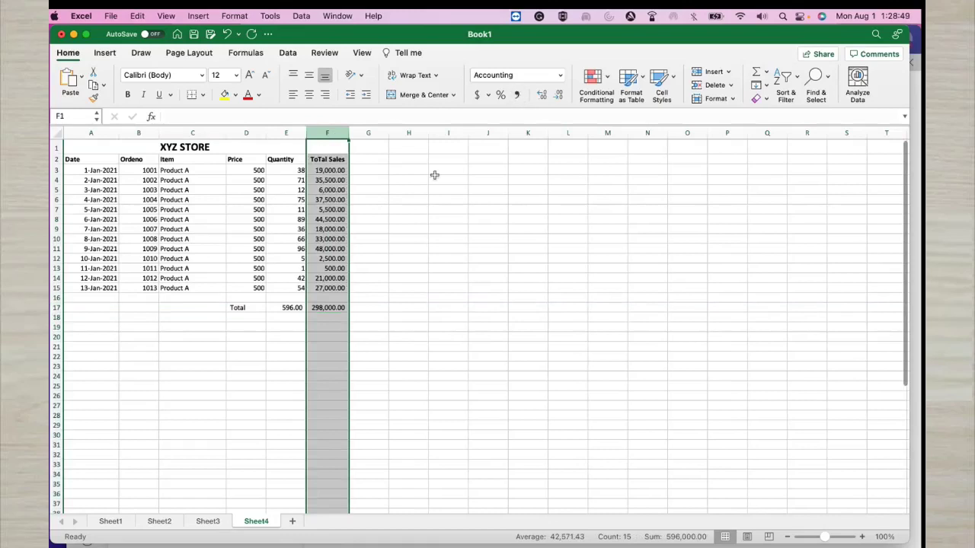
pyautogui.click(477, 96)
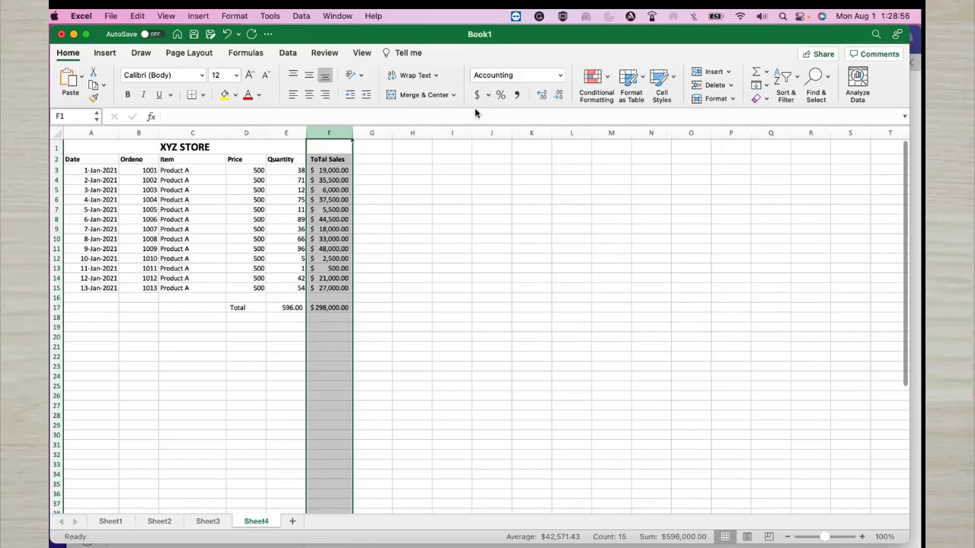
pyautogui.click(429, 277)
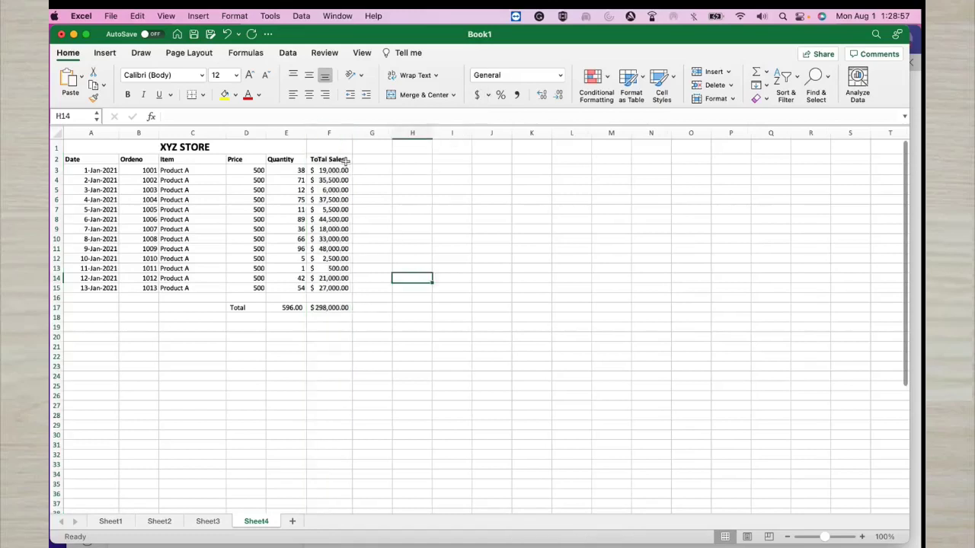
# Step: Format column F as Currency with the $ symbol and 0 decimal places
pyautogui.click(339, 135)
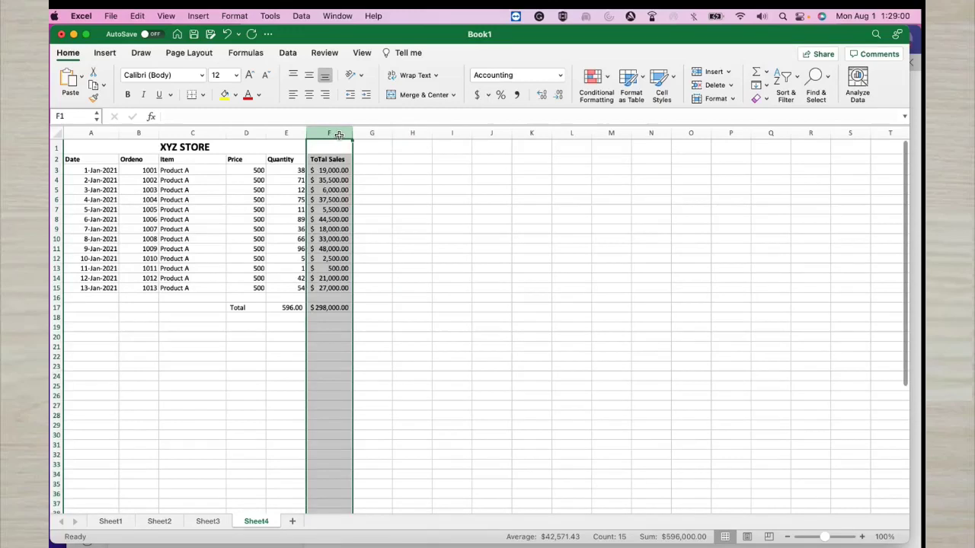
pyautogui.rightClick(339, 135)
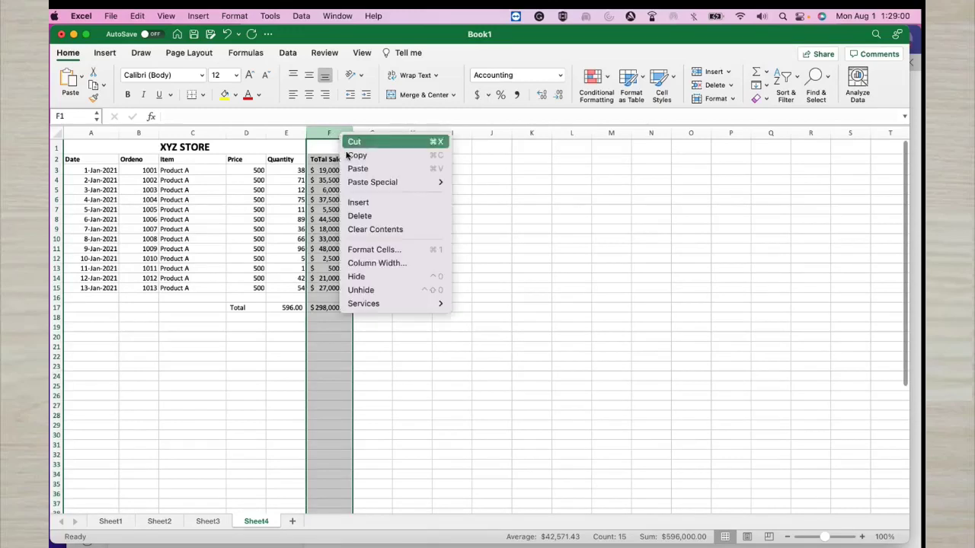
pyautogui.click(368, 250)
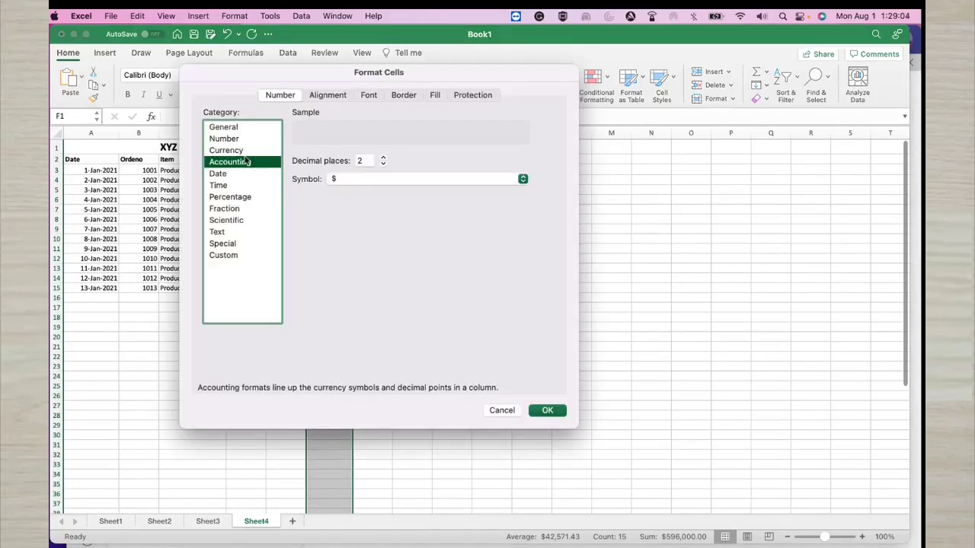
pyautogui.click(238, 152)
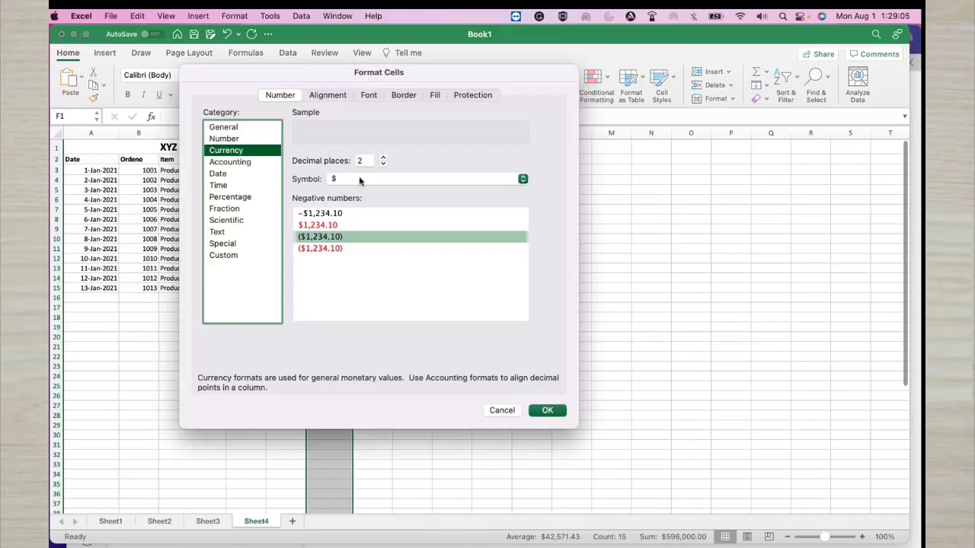
pyautogui.click(382, 165)
pyautogui.click(383, 165)
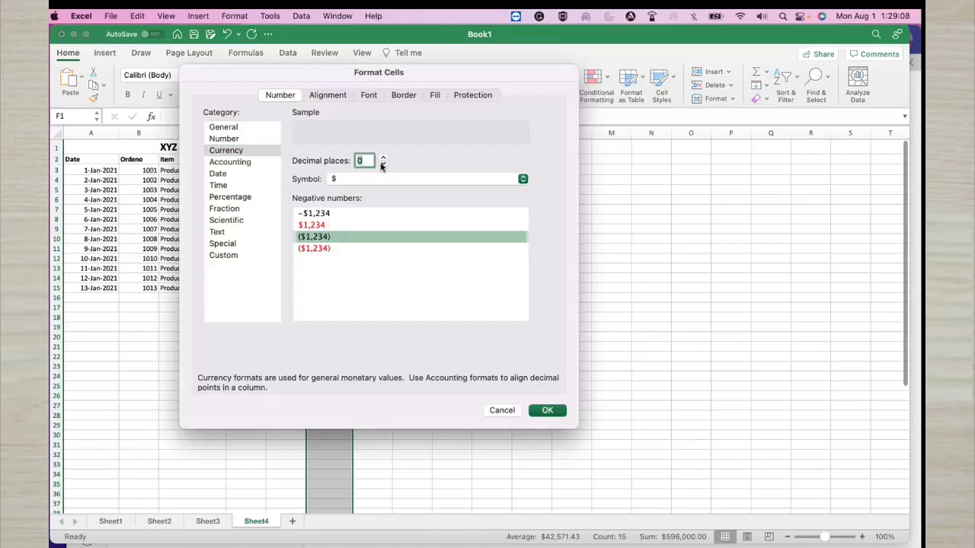
pyautogui.click(545, 410)
pyautogui.click(538, 414)
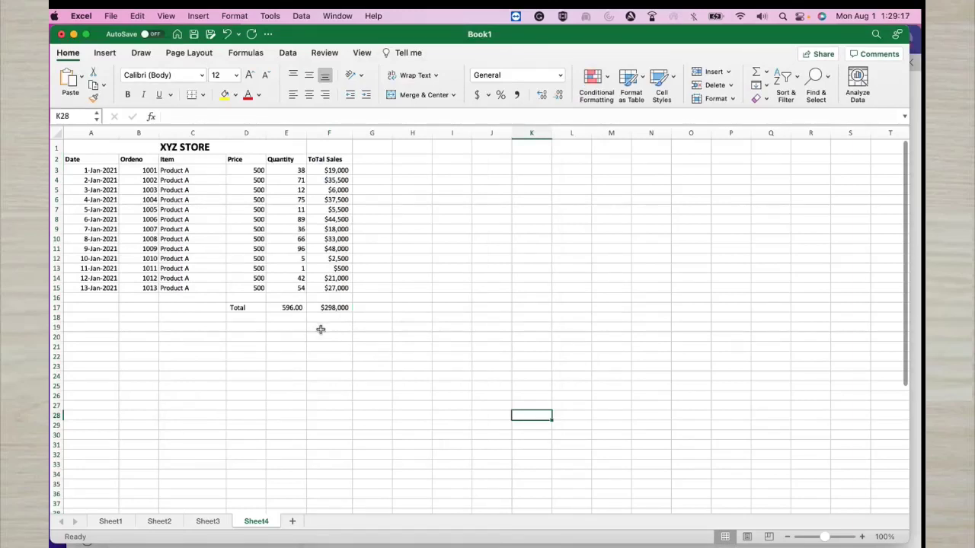
# Step: Label cell D18 Average and calculate the average quantity in cell E18 with =AVERAGE(E3:E15)
pyautogui.click(241, 320)
pyautogui.write('Average')
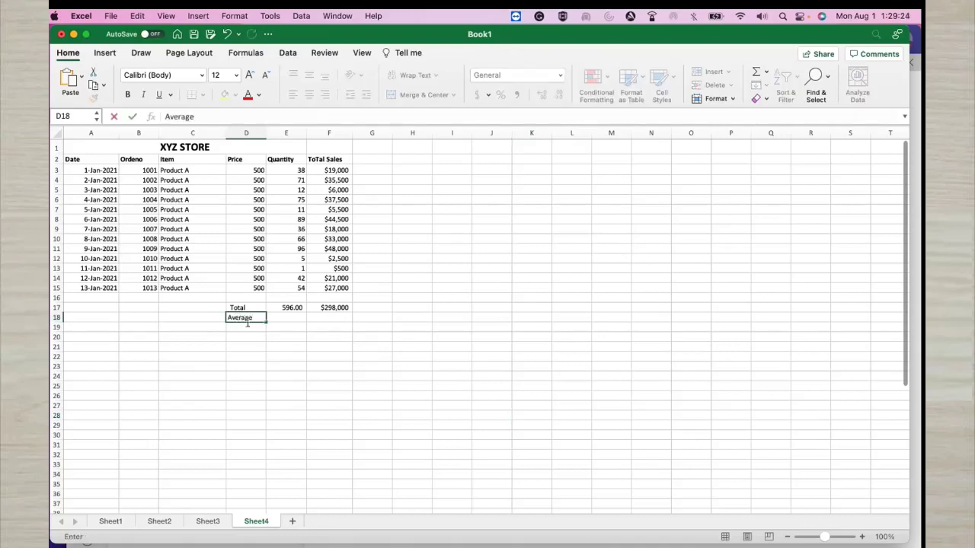
pyautogui.click(292, 321)
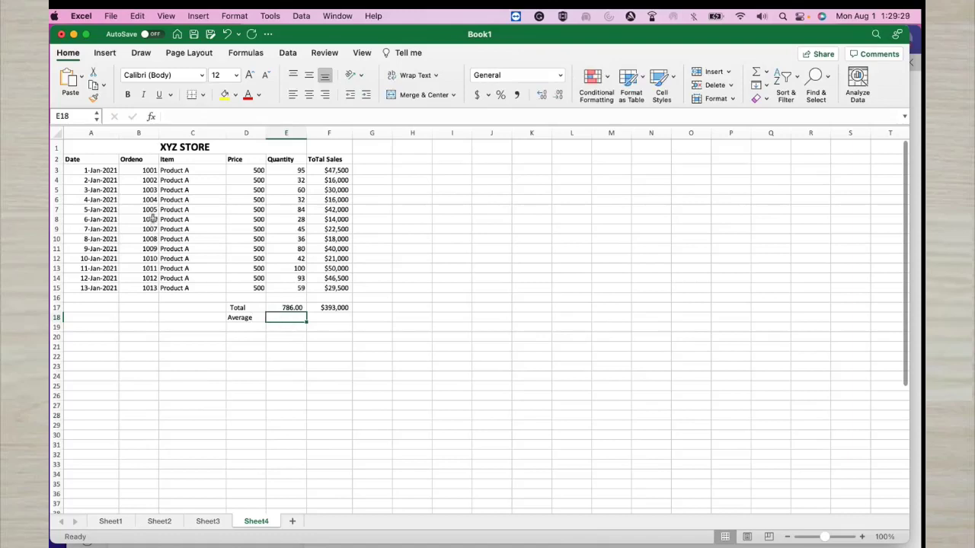
pyautogui.write('=')
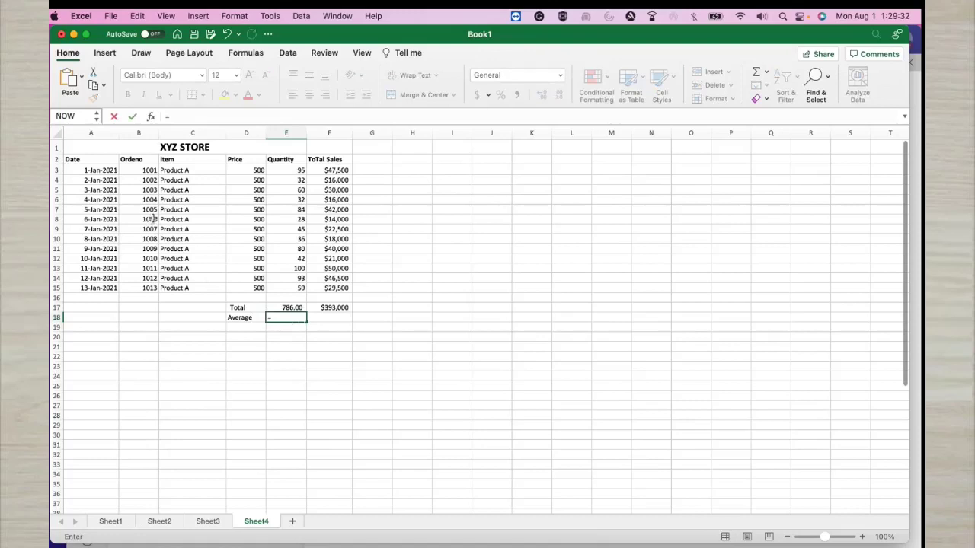
pyautogui.write('Avera')
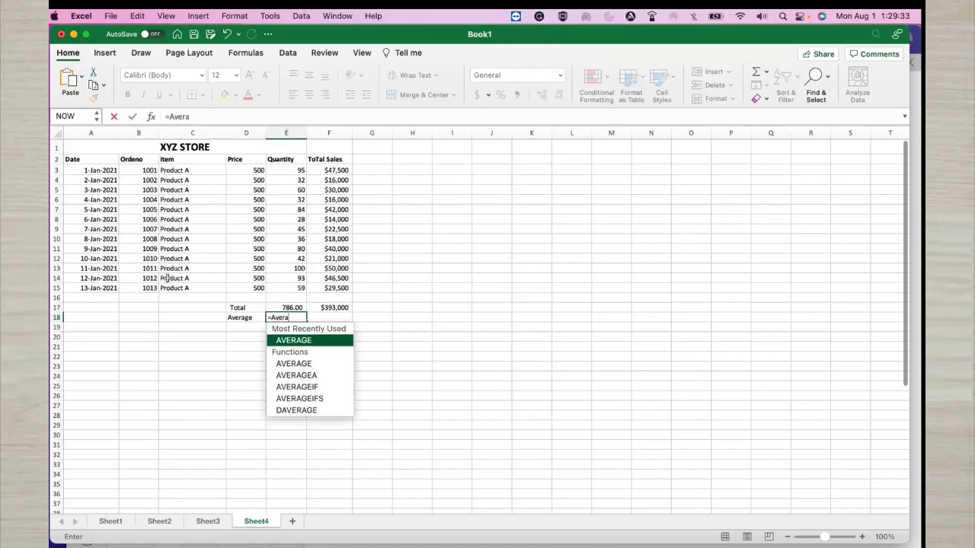
pyautogui.doubleClick(288, 344)
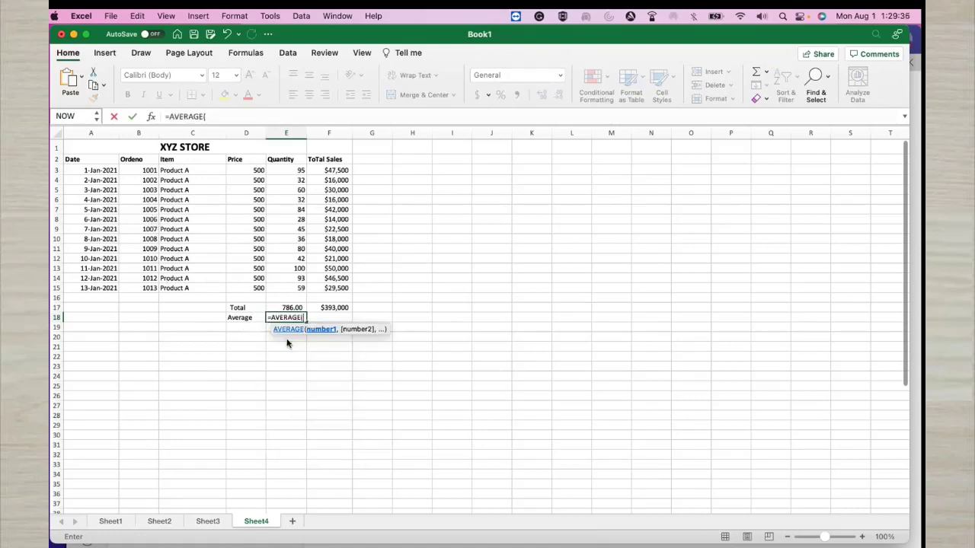
pyautogui.moveTo(301, 171); pyautogui.dragTo(301, 287)
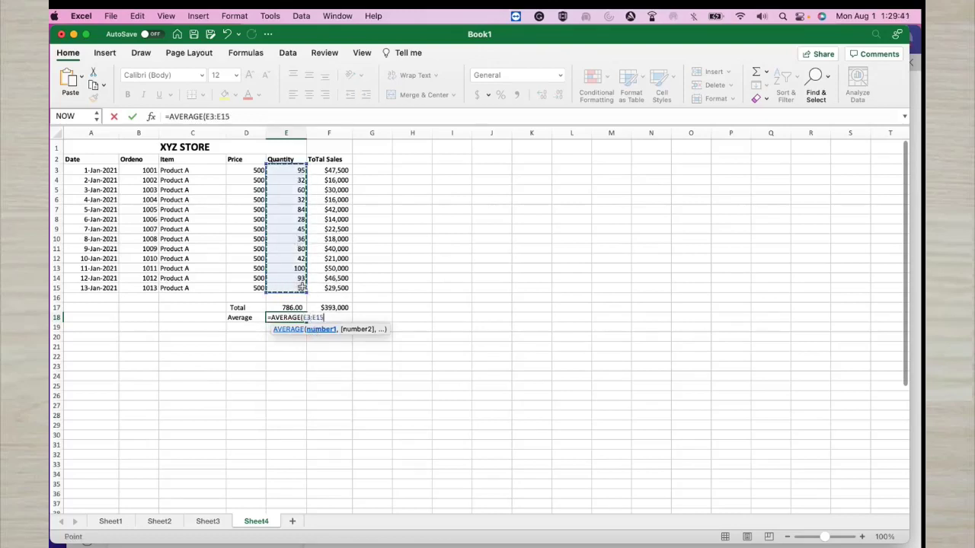
pyautogui.press('Return')
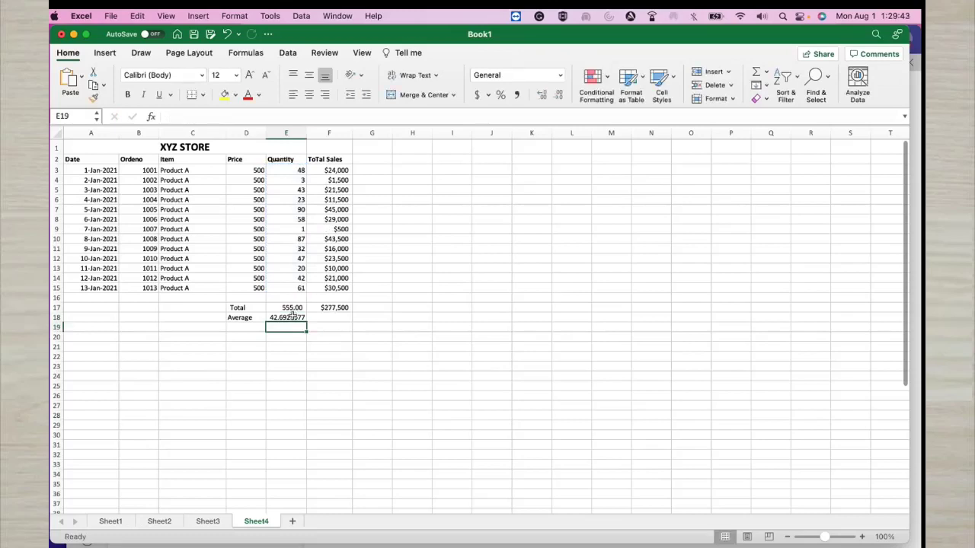
pyautogui.click(291, 315)
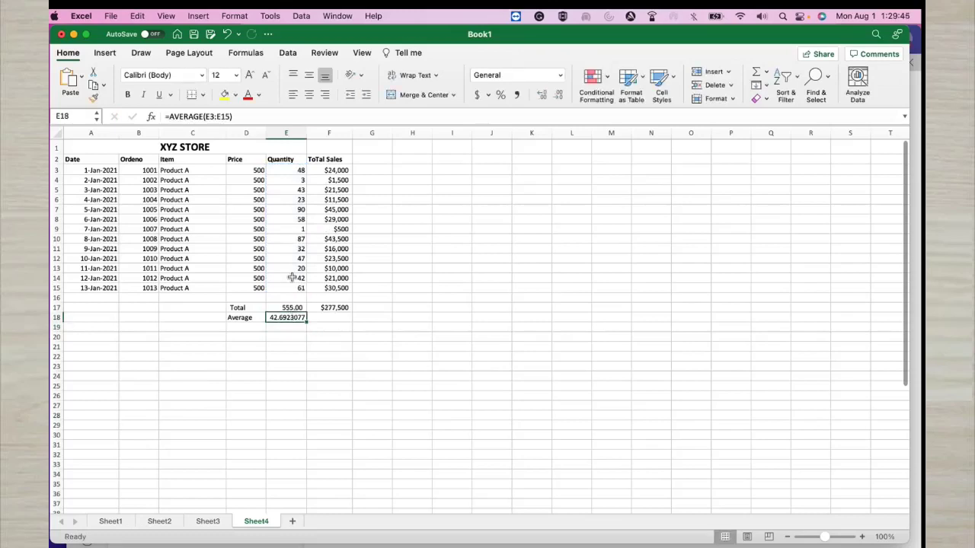
# Step: Format the Quantity column E as Number with 0 decimal places
pyautogui.click(291, 133)
pyautogui.rightClick(291, 130)
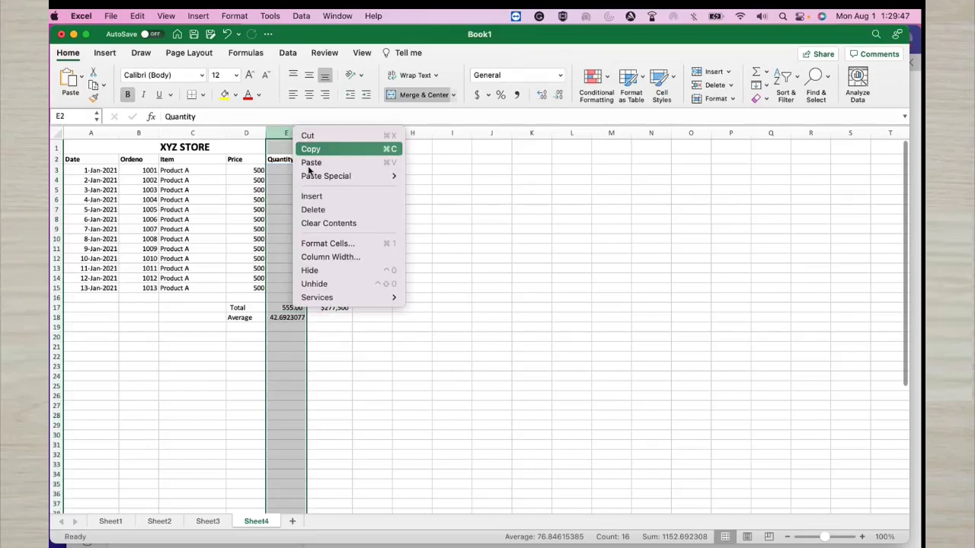
pyautogui.click(333, 246)
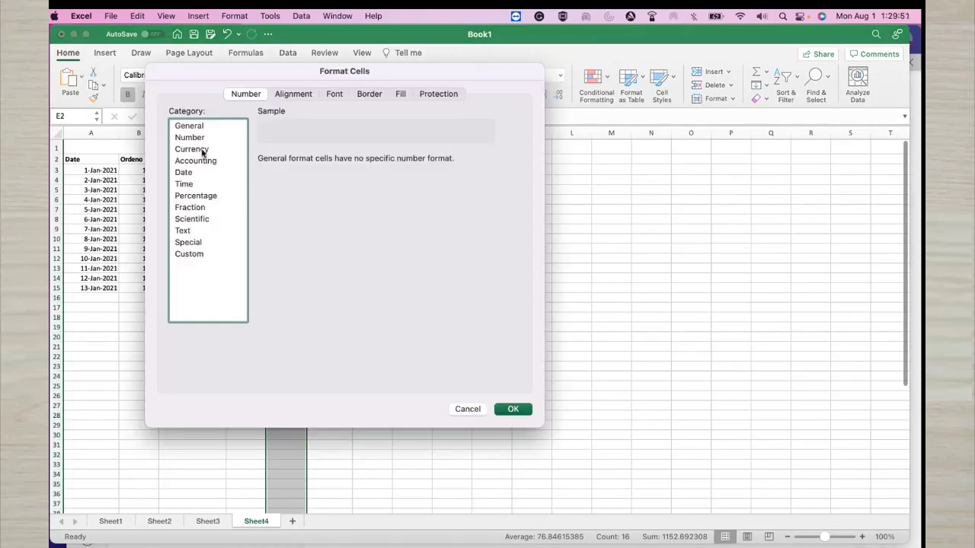
pyautogui.click(189, 137)
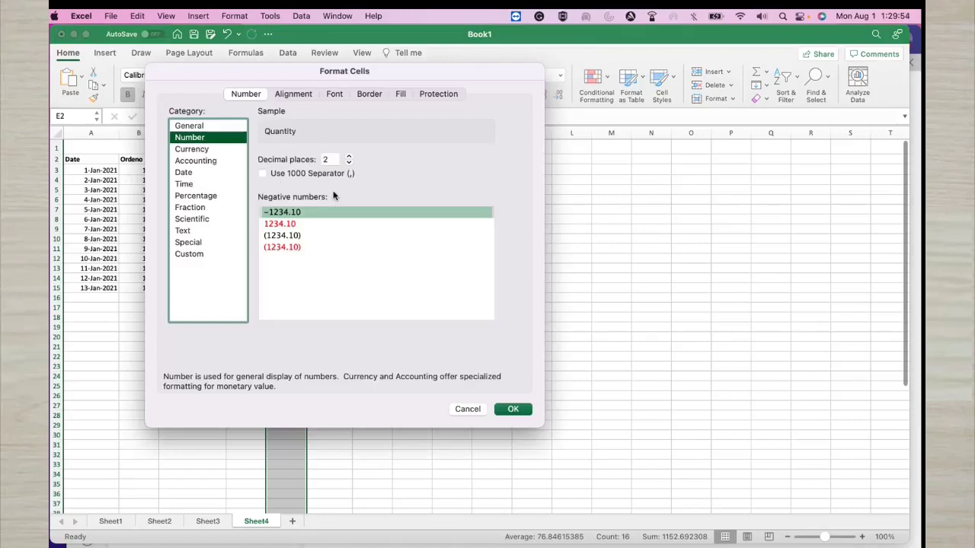
pyautogui.click(348, 164)
pyautogui.click(348, 164)
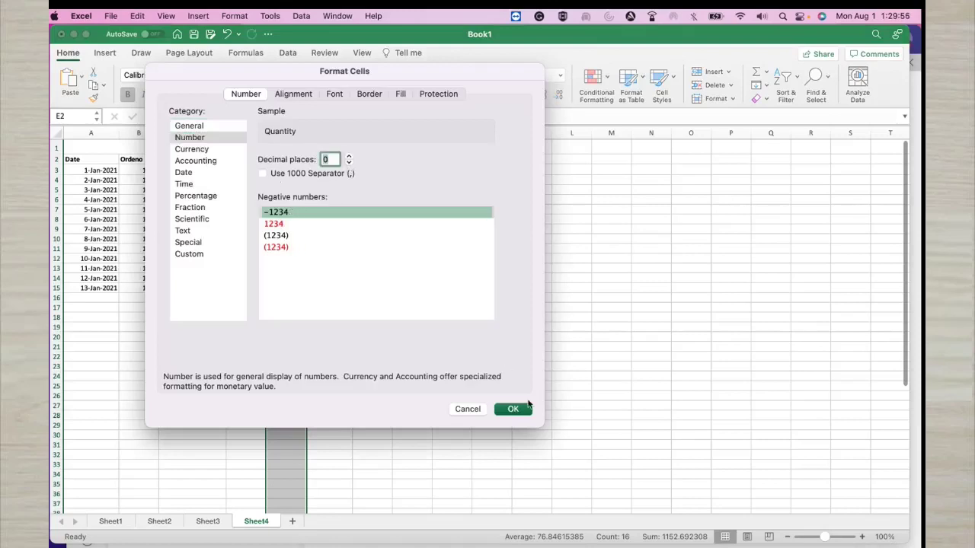
pyautogui.click(525, 409)
pyautogui.click(490, 413)
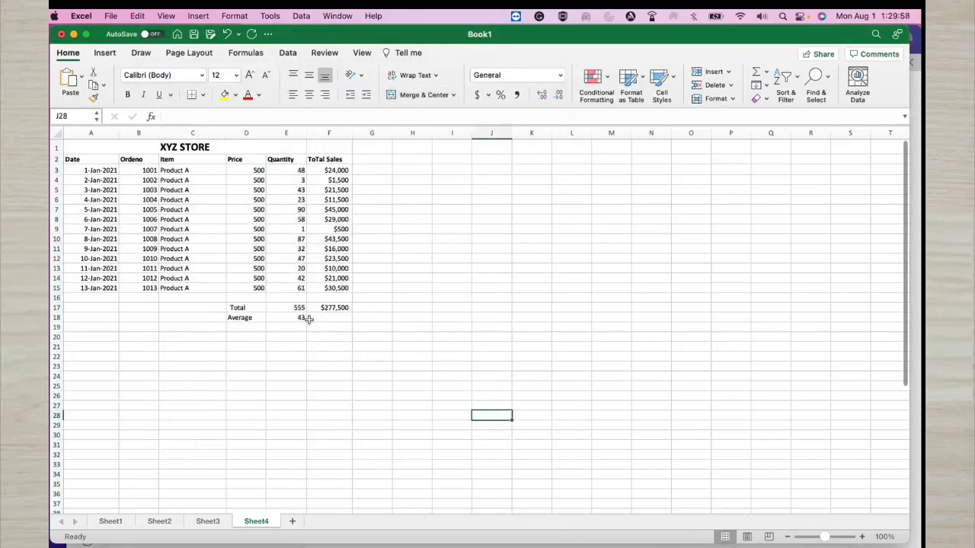
# Step: Fill the AVERAGE formula from cell E18 across to F18 for the sales column
pyautogui.click(301, 318)
pyautogui.click(311, 325)
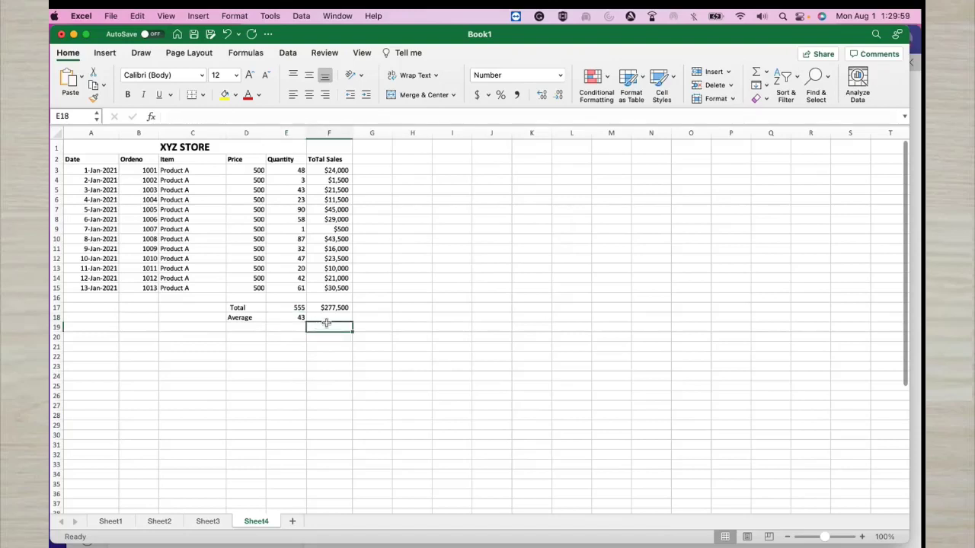
pyautogui.click(299, 320)
pyautogui.moveTo(314, 322); pyautogui.dragTo(346, 321)
pyautogui.click(339, 328)
pyautogui.click(275, 356)
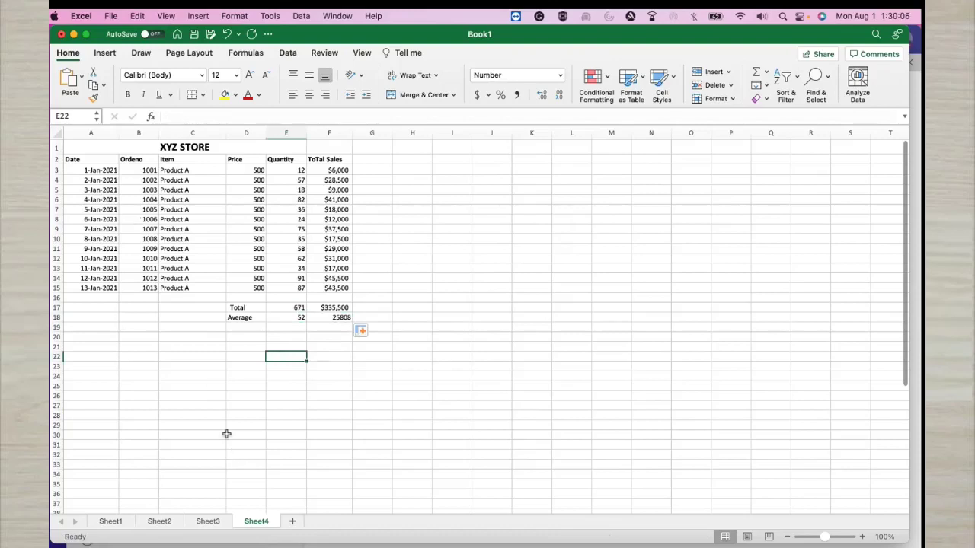
# Step: Copy the order table A1:F18 and paste it as values only into cell A1 of a new sheet
pyautogui.moveTo(96, 148); pyautogui.dragTo(344, 320)
pyautogui.press('super+c')
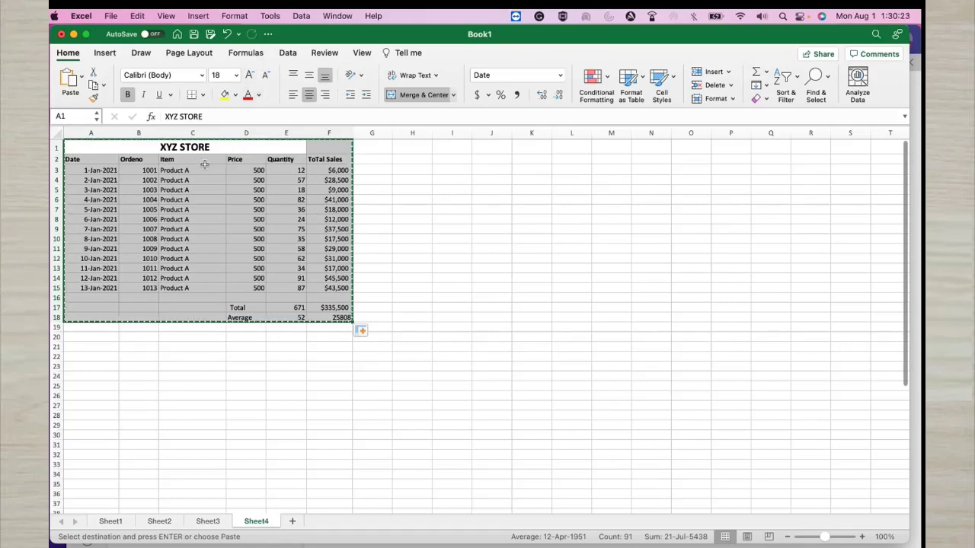
pyautogui.click(292, 522)
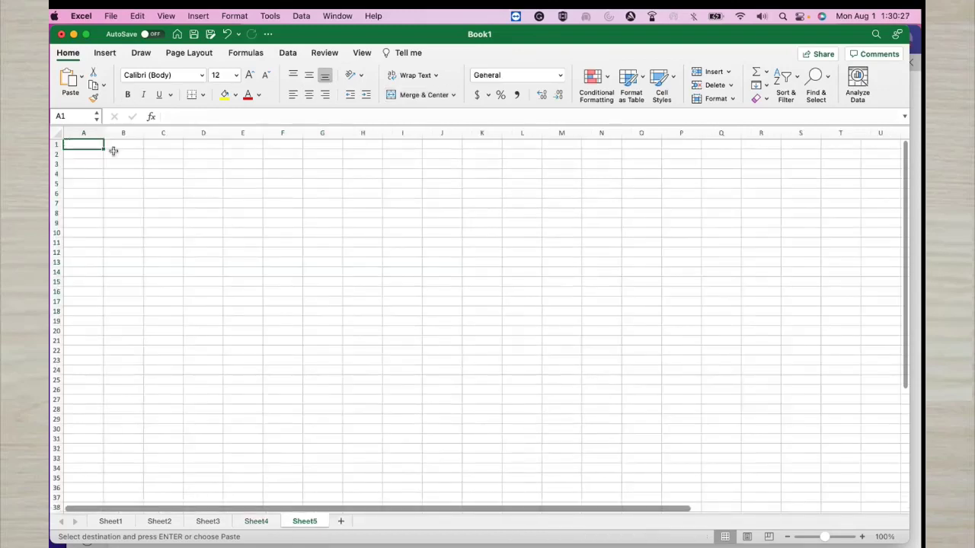
pyautogui.rightClick(88, 144)
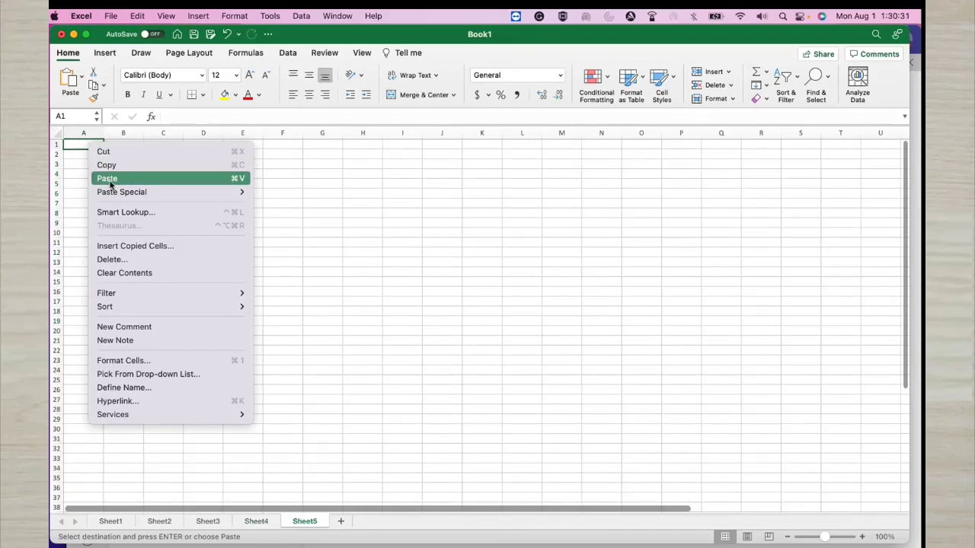
pyautogui.moveTo(120, 193)
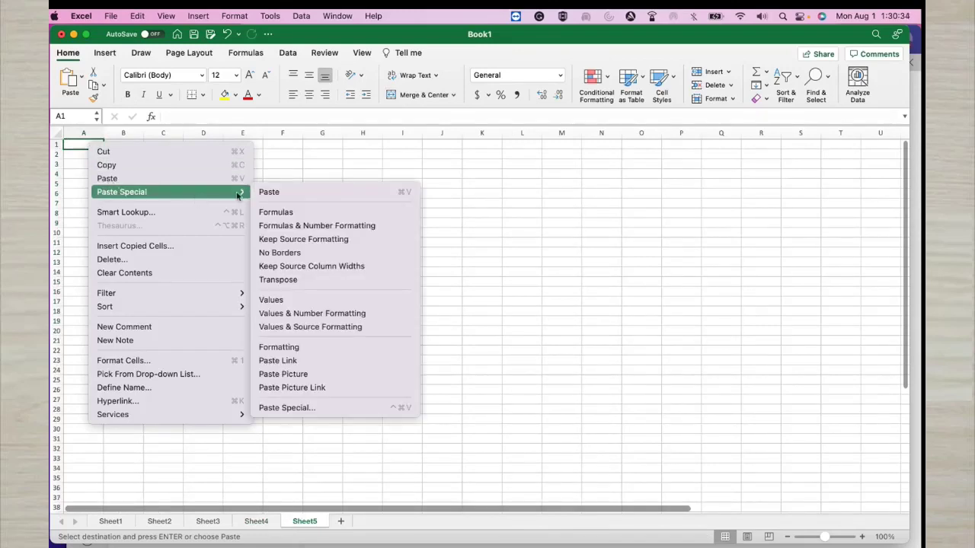
pyautogui.click(290, 300)
# Step: Examine the pasted Quantity, Total Sales, Average and Date cells to see whether they hold plain values or formulas
pyautogui.click(290, 296)
pyautogui.click(259, 273)
pyautogui.click(256, 243)
pyautogui.click(256, 224)
pyautogui.click(259, 194)
pyautogui.click(258, 174)
pyautogui.click(293, 173)
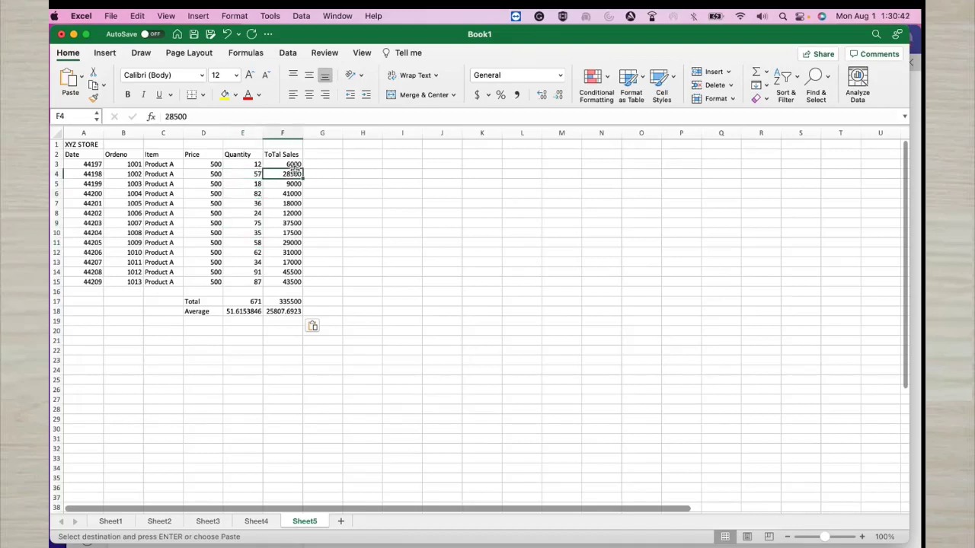
pyautogui.click(296, 251)
pyautogui.click(274, 314)
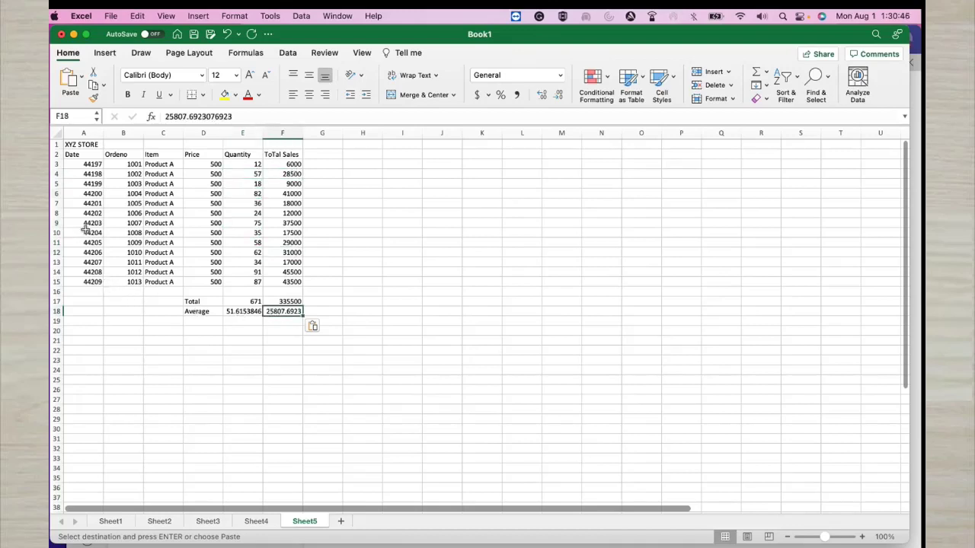
pyautogui.click(90, 185)
pyautogui.click(90, 165)
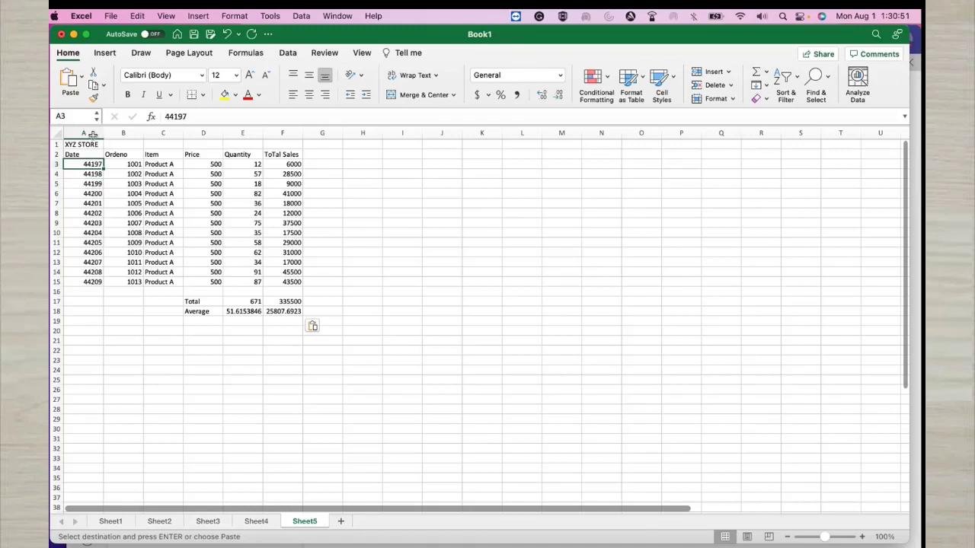
# Step: Format column A as Date with the 14-Mar-2012 type
pyautogui.click(92, 134)
pyautogui.rightClick(92, 134)
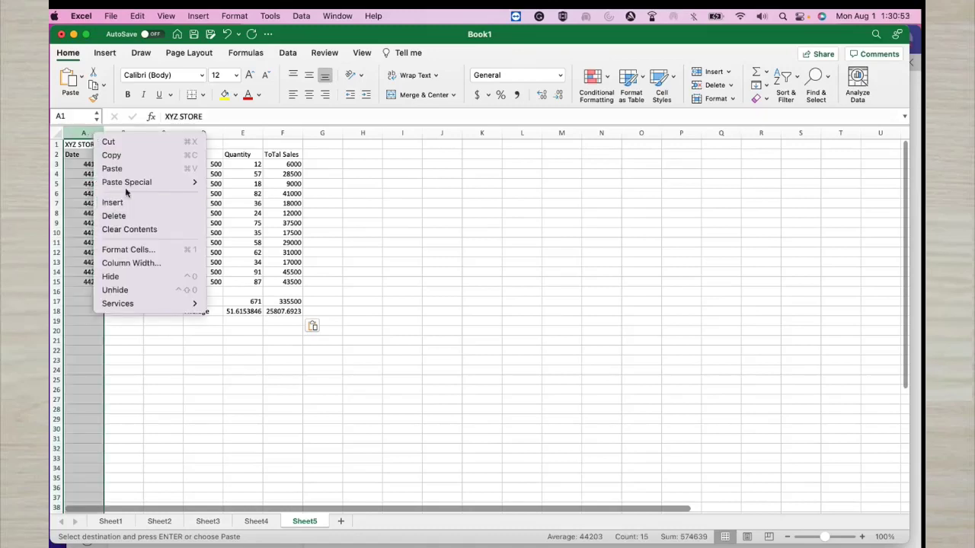
pyautogui.click(130, 251)
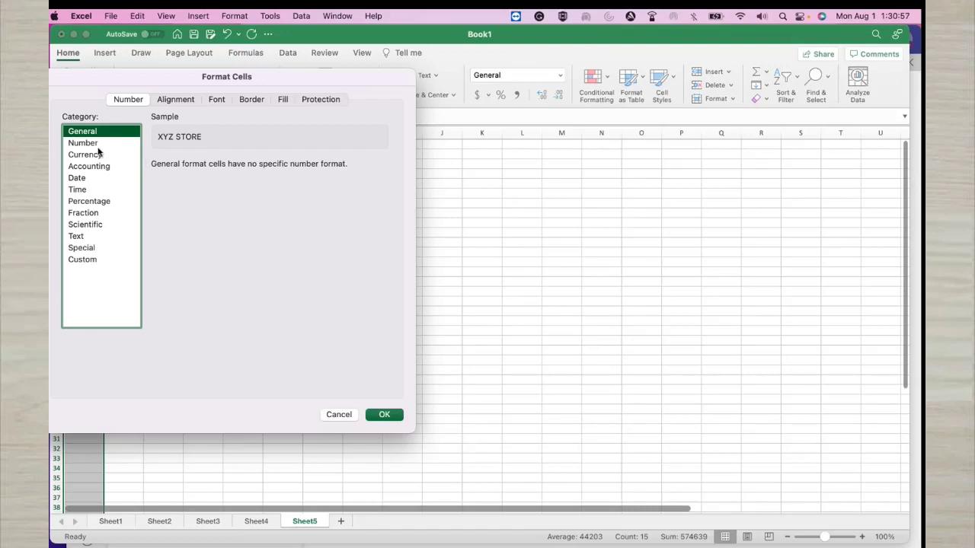
pyautogui.click(88, 179)
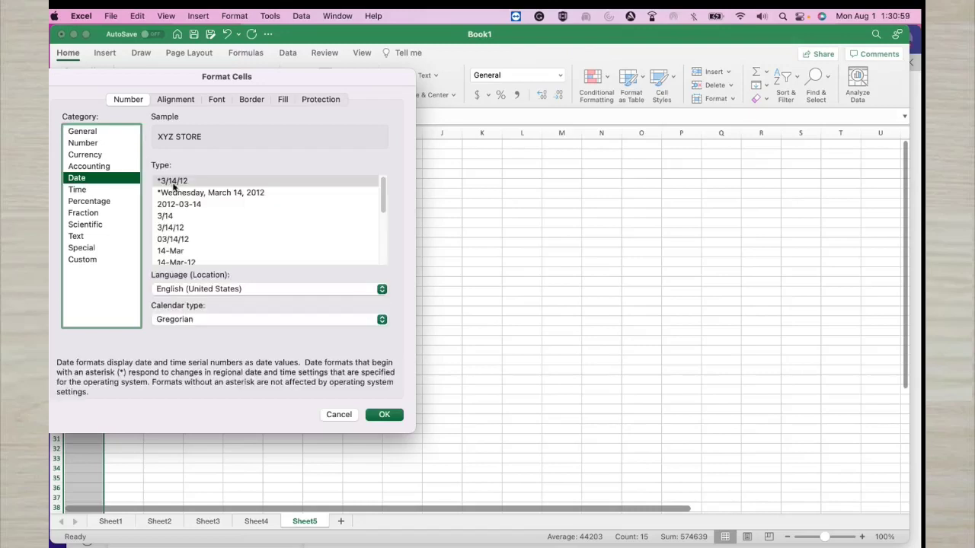
pyautogui.moveTo(382, 213); pyautogui.dragTo(381, 255)
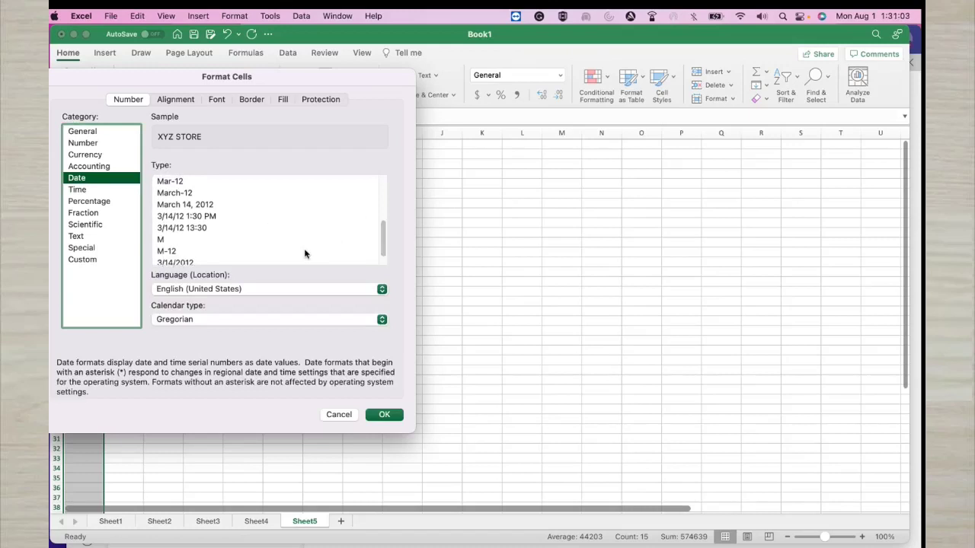
pyautogui.moveTo(383, 240); pyautogui.dragTo(382, 257)
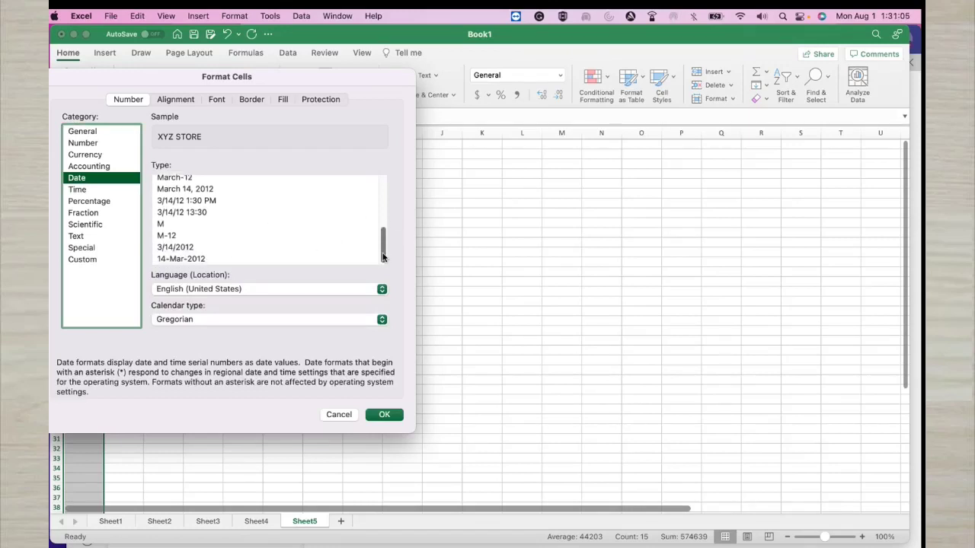
pyautogui.click(233, 260)
pyautogui.click(397, 419)
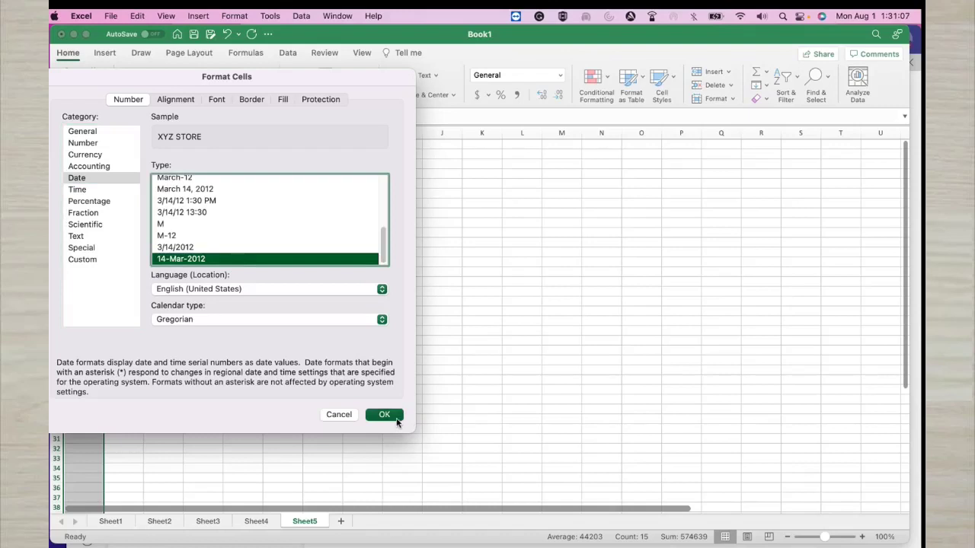
pyautogui.click(324, 390)
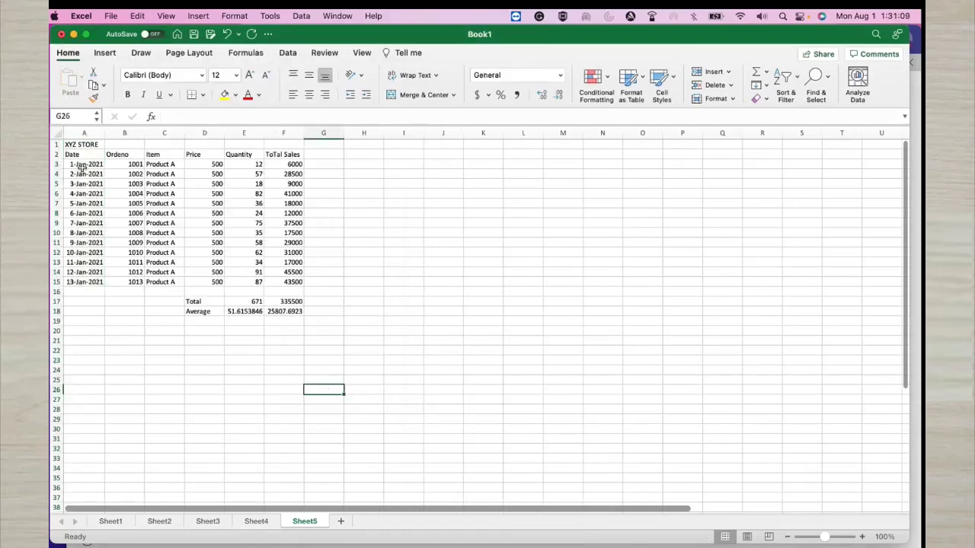
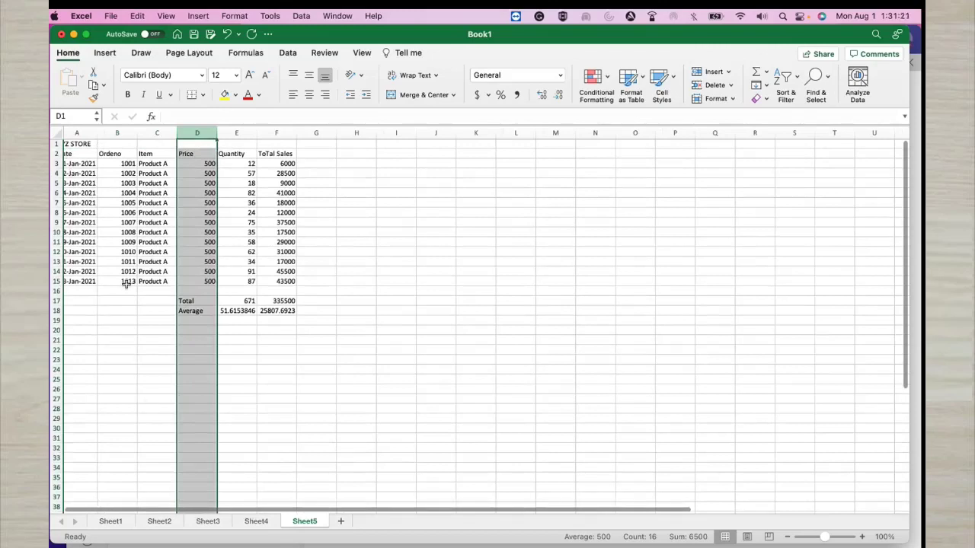
# Step: Merge and center the XYZ STORE title across cells A1:F1
pyautogui.moveTo(80, 144); pyautogui.dragTo(238, 134)
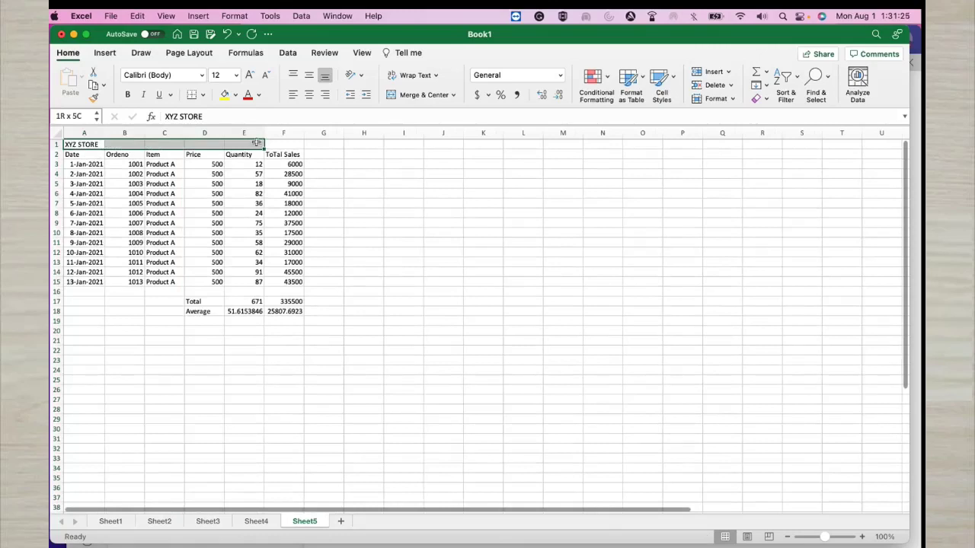
pyautogui.moveTo(260, 139); pyautogui.dragTo(283, 144)
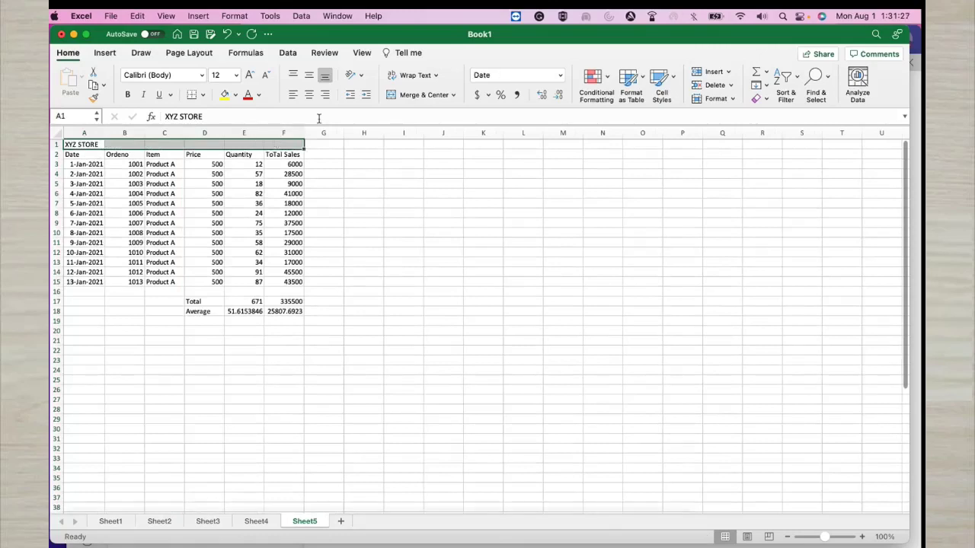
pyautogui.click(424, 95)
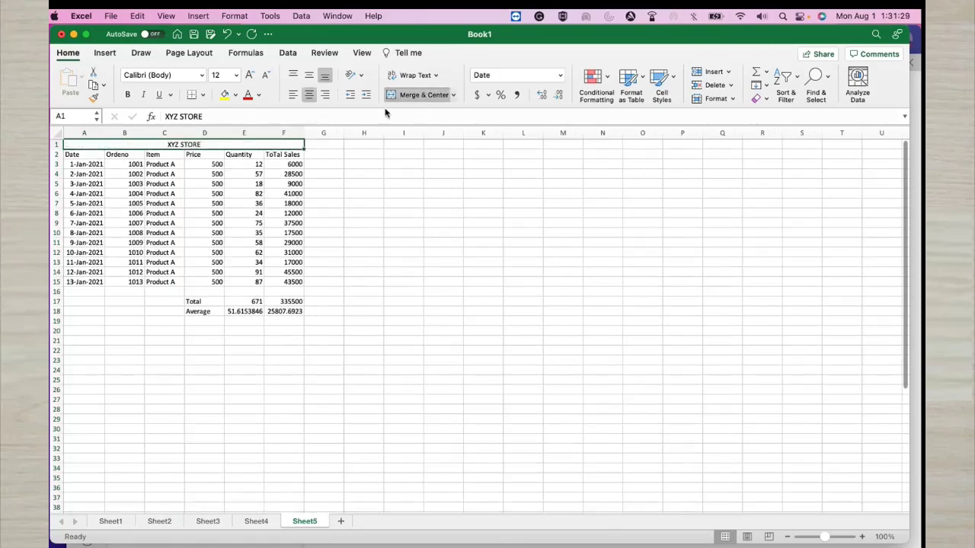
# Step: Make the XYZ STORE title and the column headers in row 2 bold
pyautogui.click(127, 94)
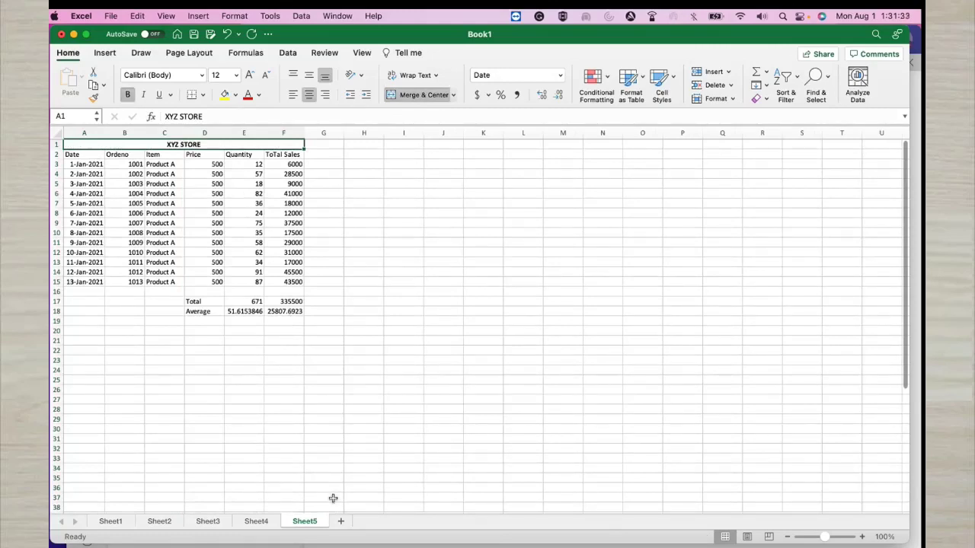
pyautogui.click(339, 412)
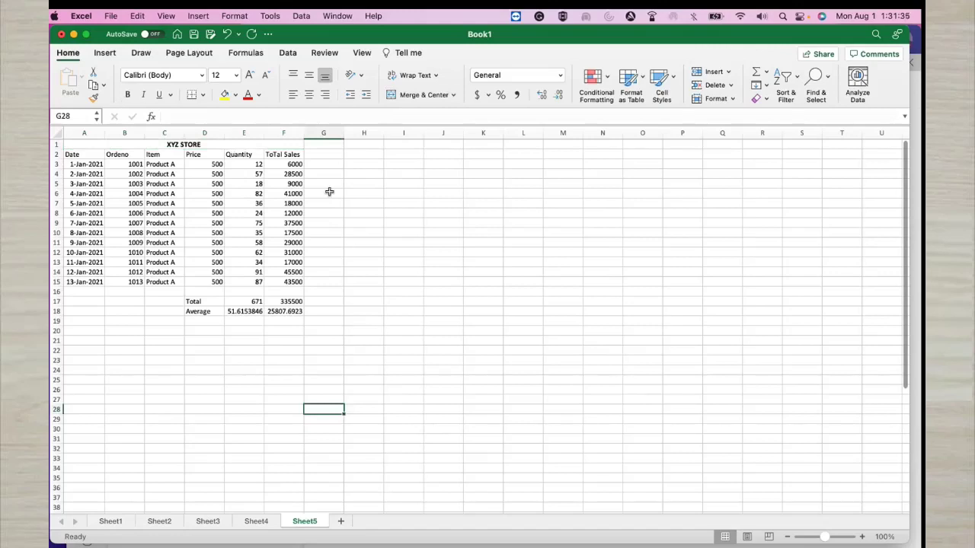
pyautogui.click(60, 155)
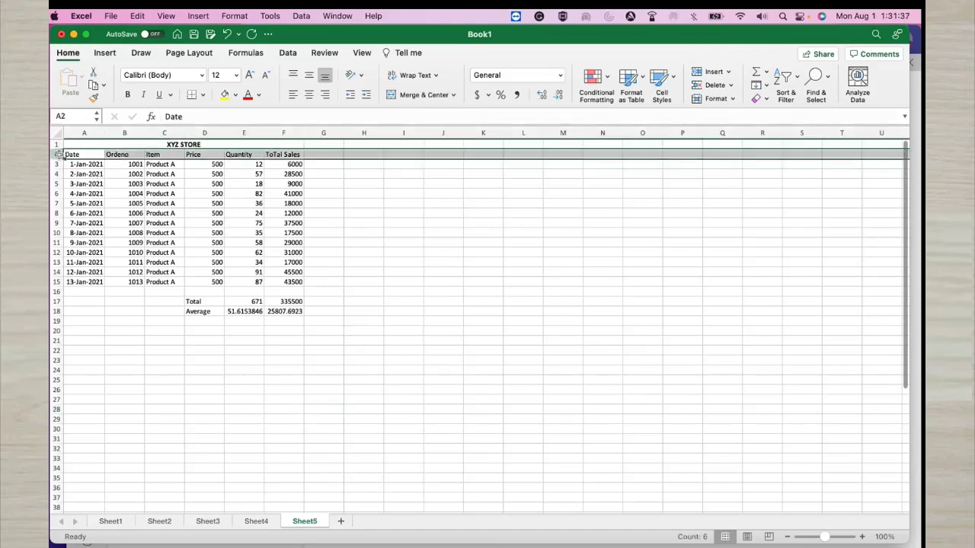
pyautogui.click(128, 94)
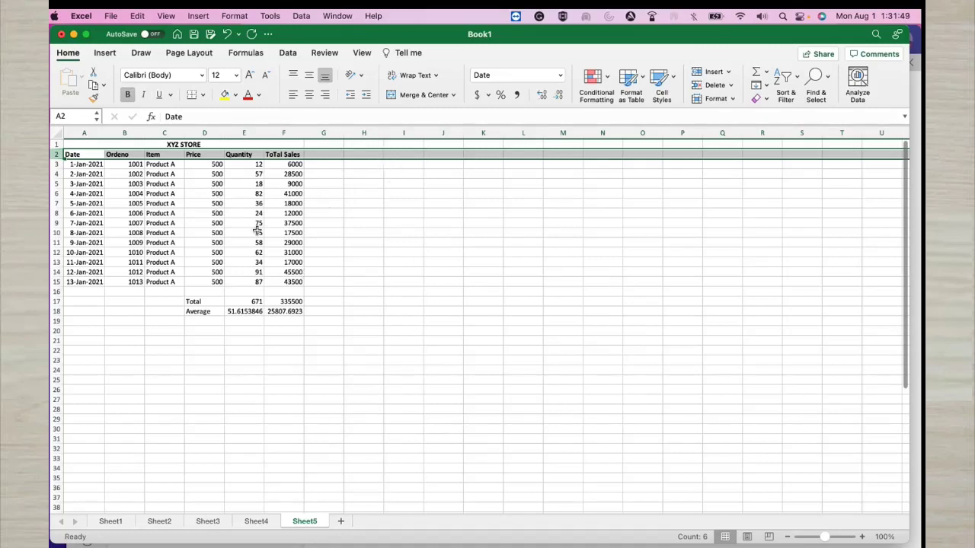
# Step: Try freezing the top row of the sheet, and remove the freeze again
pyautogui.click(57, 159)
pyautogui.click(362, 53)
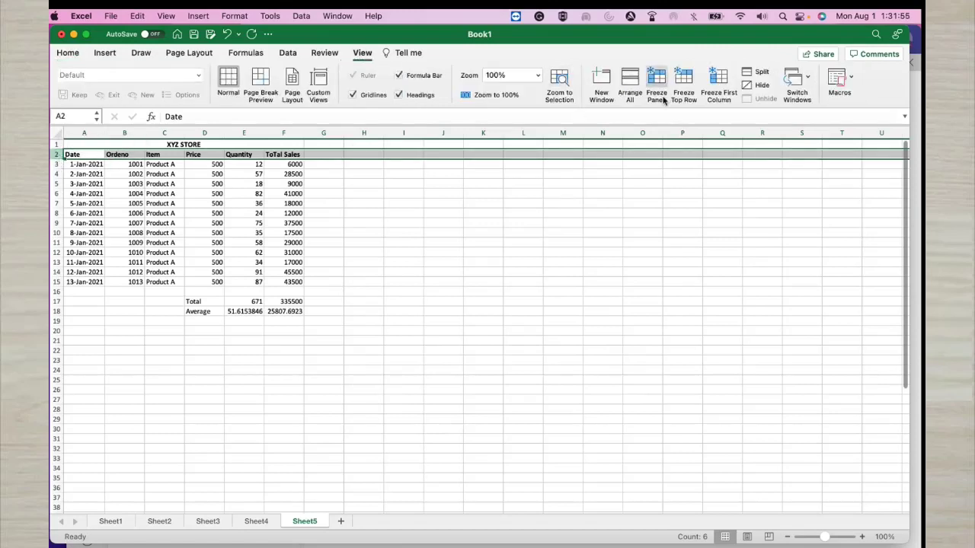
pyautogui.click(685, 90)
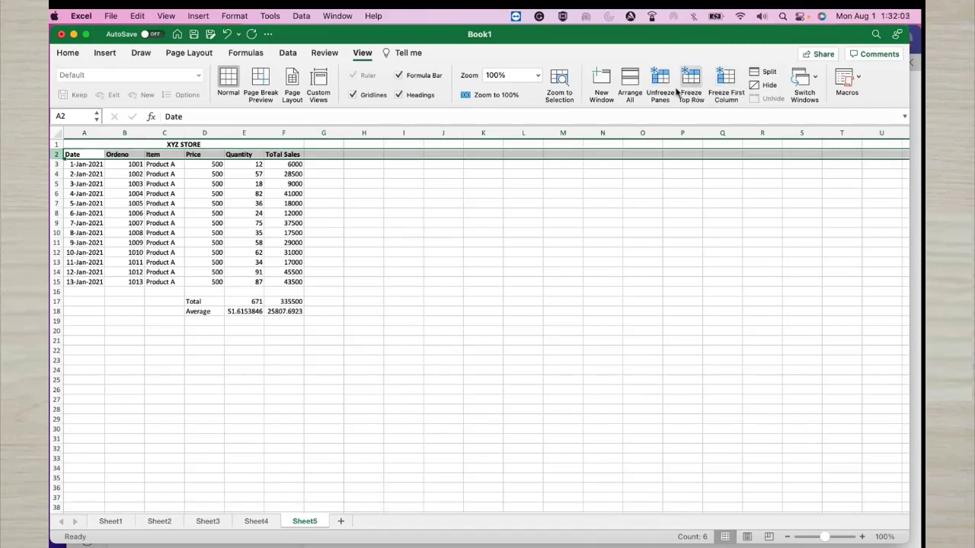
pyautogui.click(663, 86)
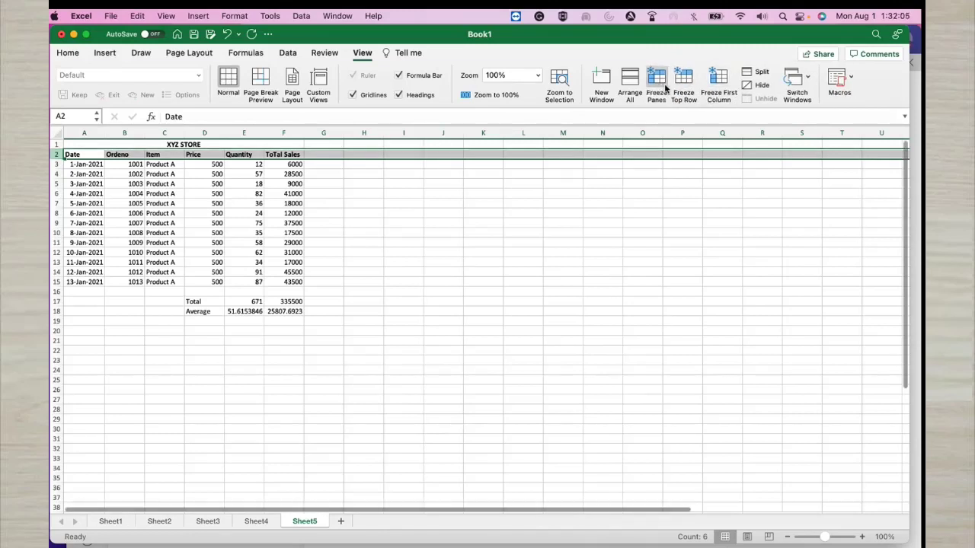
pyautogui.click(637, 199)
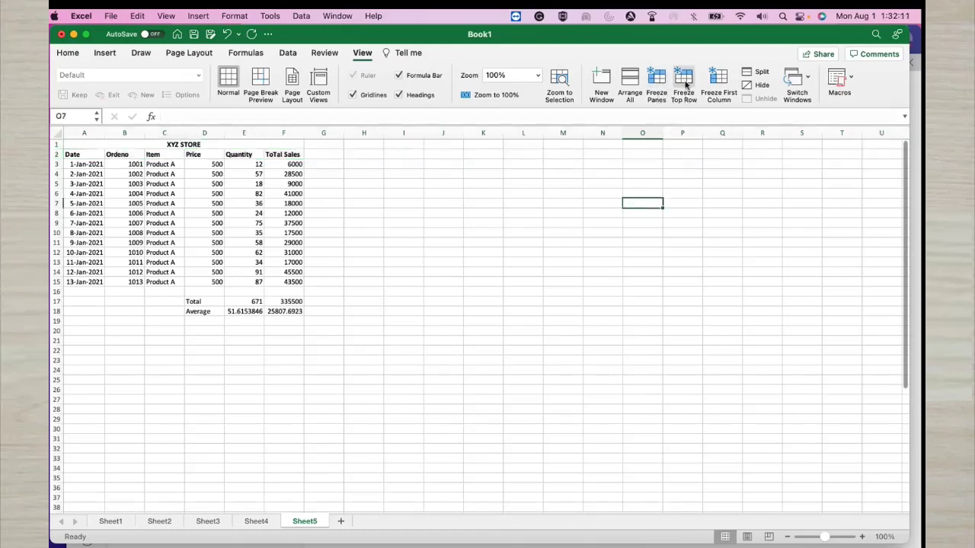
# Step: Freeze the panes above row 2 so the title row stays in place
pyautogui.click(57, 153)
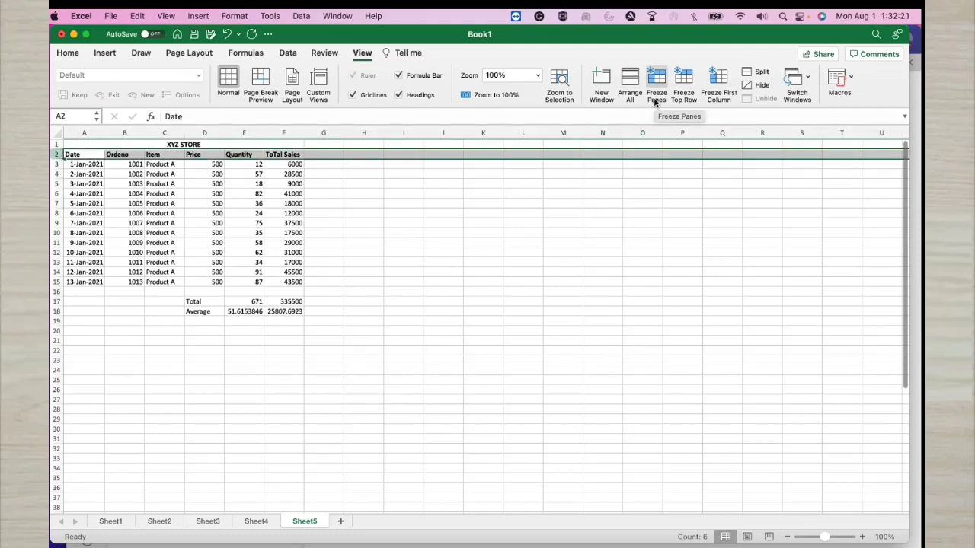
pyautogui.click(657, 92)
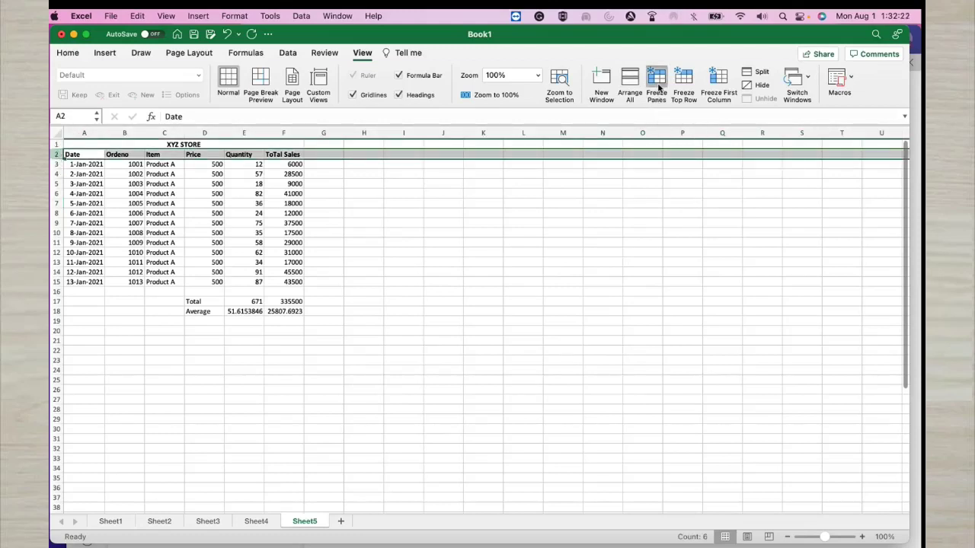
pyautogui.click(559, 197)
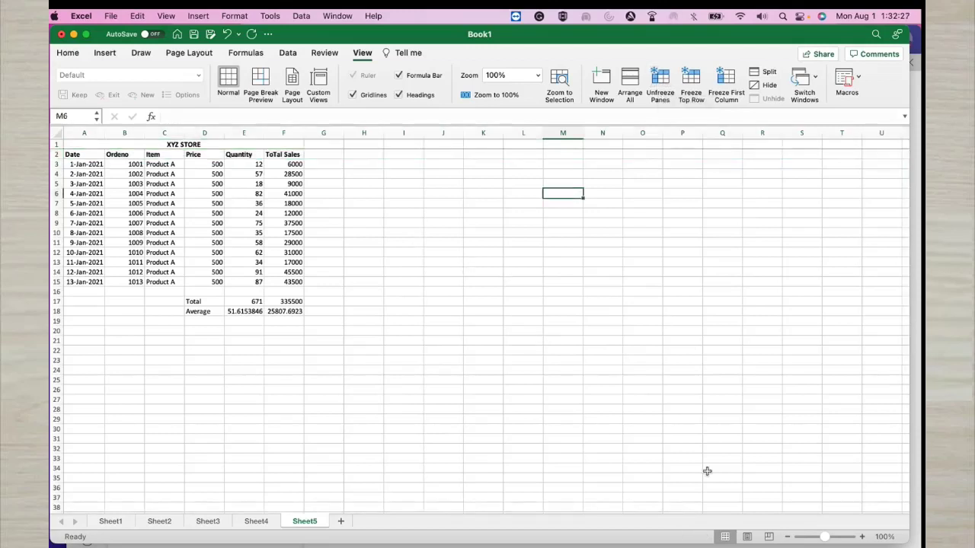
# Step: Move down column M past row 40 and back up to row 1 to check which rows stay frozen
pyautogui.press('Down')
pyautogui.press('Down')
pyautogui.press('Down')
pyautogui.press('Down')
pyautogui.press('Down')
pyautogui.press('Down')
pyautogui.press('Down')
pyautogui.press('Down')
pyautogui.press('Down')
pyautogui.press('Down')
pyautogui.press('Down')
pyautogui.press('Down')
pyautogui.press('Down')
pyautogui.press('Down')
pyautogui.press('Down')
pyautogui.press('Down')
pyautogui.press('Down')
pyautogui.press('Down')
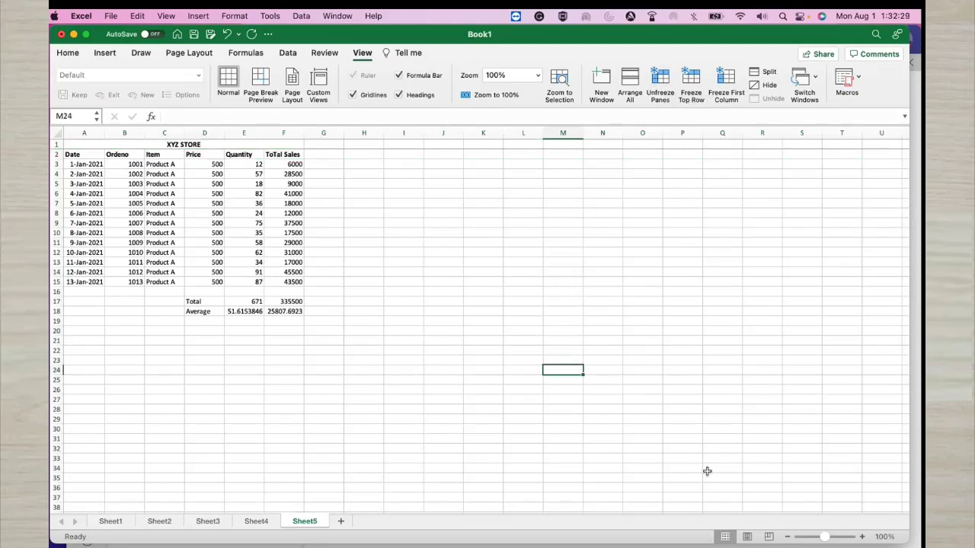
pyautogui.press('Down')
pyautogui.press('Down')
pyautogui.press('Down')
pyautogui.press('Down')
pyautogui.press('Down')
pyautogui.press('Down')
pyautogui.press('Down')
pyautogui.press('Down')
pyautogui.press('Down')
pyautogui.press('Down')
pyautogui.press('Down')
pyautogui.press('Down')
pyautogui.press('Down')
pyautogui.press('Down')
pyautogui.press('Down')
pyautogui.press('Down')
pyautogui.press('Down')
pyautogui.press('Down')
pyautogui.press('Down')
pyautogui.press('Down')
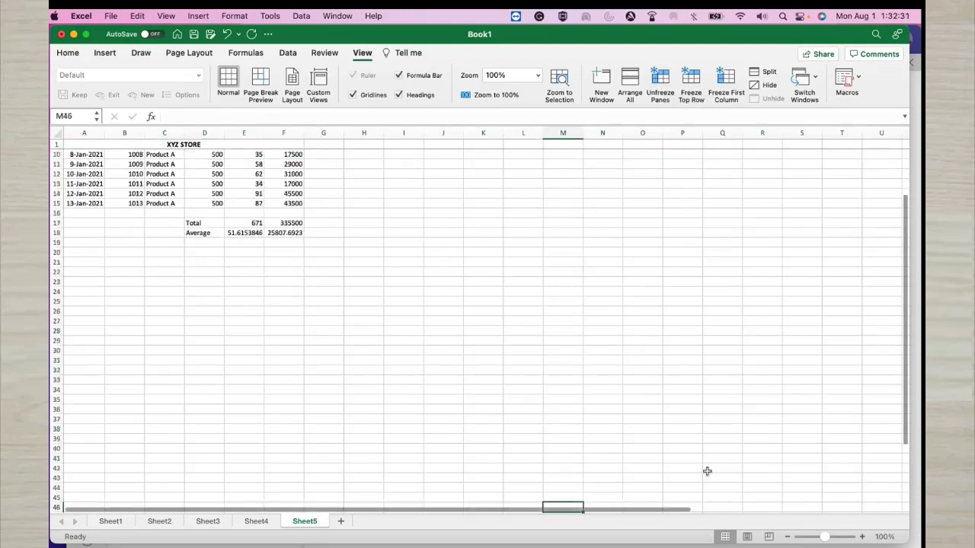
pyautogui.press('Up')
pyautogui.press('Up')
pyautogui.press('Up')
pyautogui.press('Up')
pyautogui.press('Up')
pyautogui.press('Up')
pyautogui.press('Up')
pyautogui.press('Up')
pyautogui.press('Up')
pyautogui.press('Up')
pyautogui.press('Up')
pyautogui.press('Up')
pyautogui.press('Up')
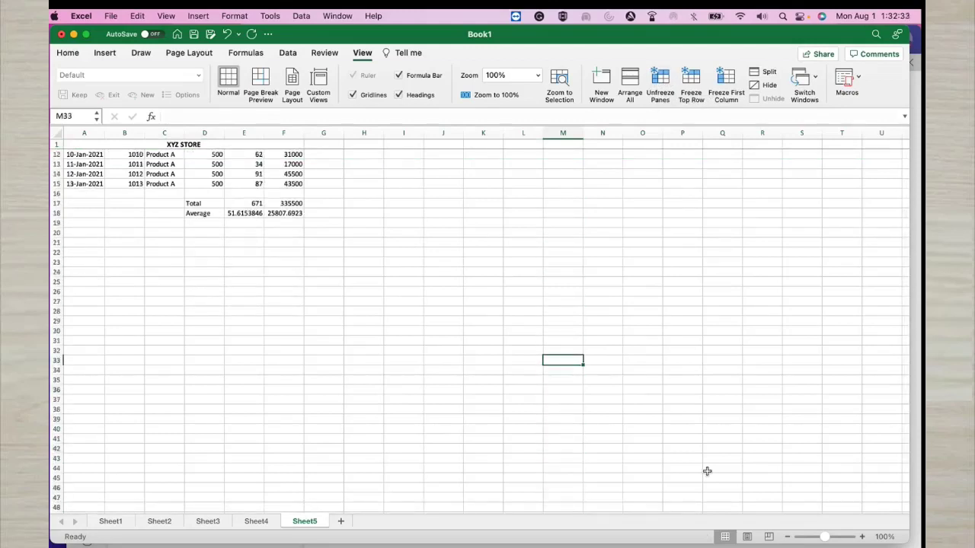
pyautogui.press('Up')
pyautogui.press('Up')
pyautogui.press('Up')
pyautogui.press('Up')
pyautogui.press('Up')
pyautogui.press('Up')
pyautogui.press('Up')
pyautogui.press('Up')
pyautogui.press('Up')
pyautogui.press('Up')
pyautogui.press('Up')
pyautogui.press('Up')
pyautogui.press('Up')
pyautogui.press('Up')
pyautogui.press('Up')
pyautogui.press('Up')
pyautogui.press('Up')
pyautogui.press('Up')
pyautogui.press('Up')
pyautogui.press('Up')
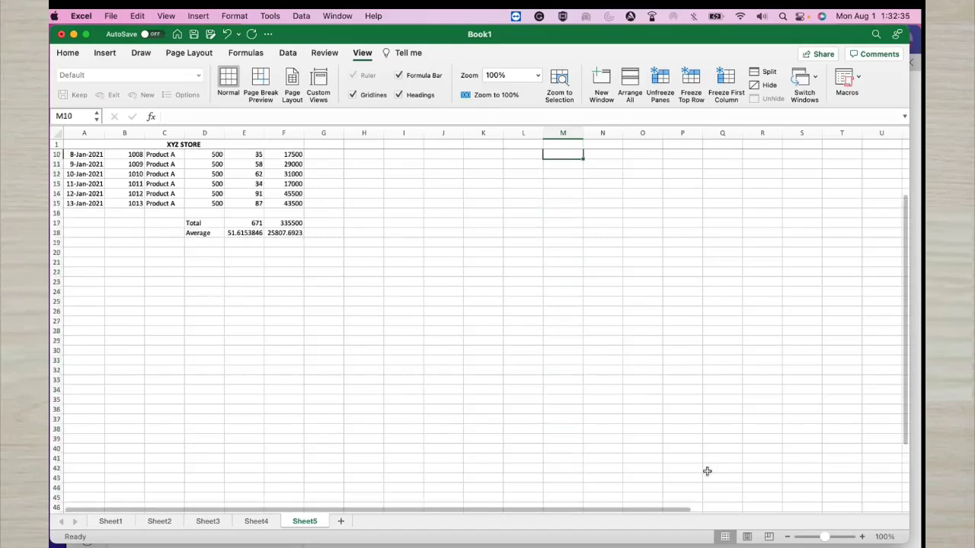
pyautogui.press('Up')
pyautogui.press('Up')
pyautogui.press('Up')
pyautogui.press('Up')
pyautogui.press('Up')
pyautogui.press('Up')
pyautogui.press('Up')
pyautogui.press('Up')
pyautogui.press('Up')
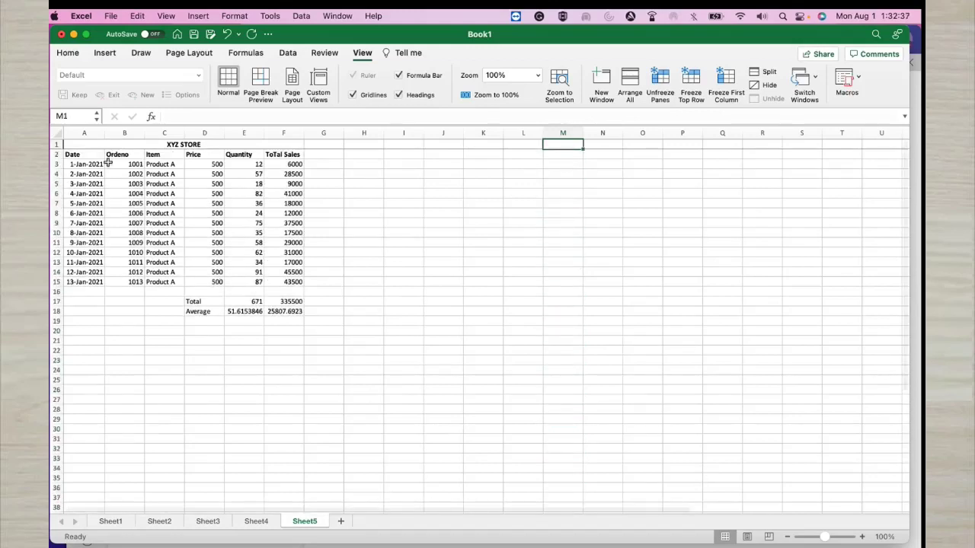
# Step: Remove the existing freeze and freeze the panes above row 3 so the title and column header rows stay in place
pyautogui.click(56, 164)
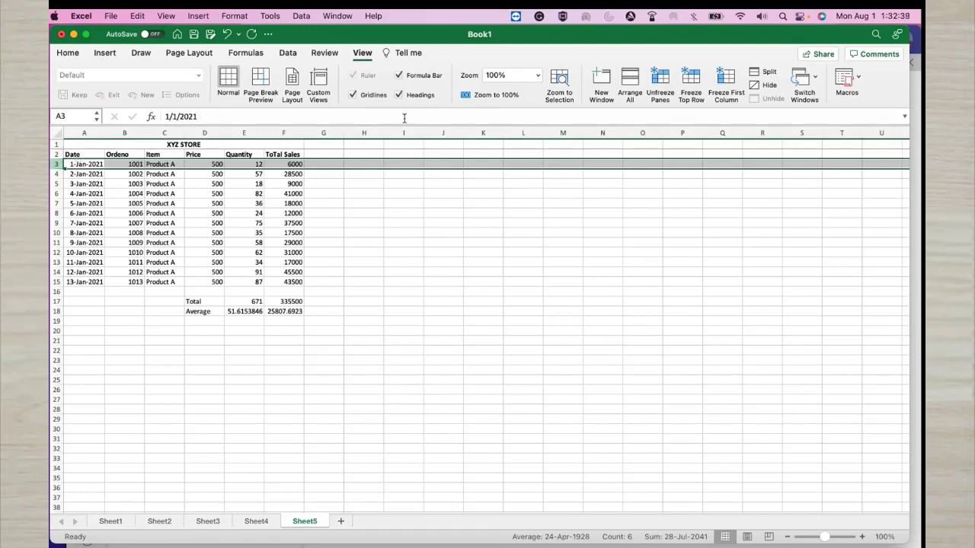
pyautogui.click(659, 86)
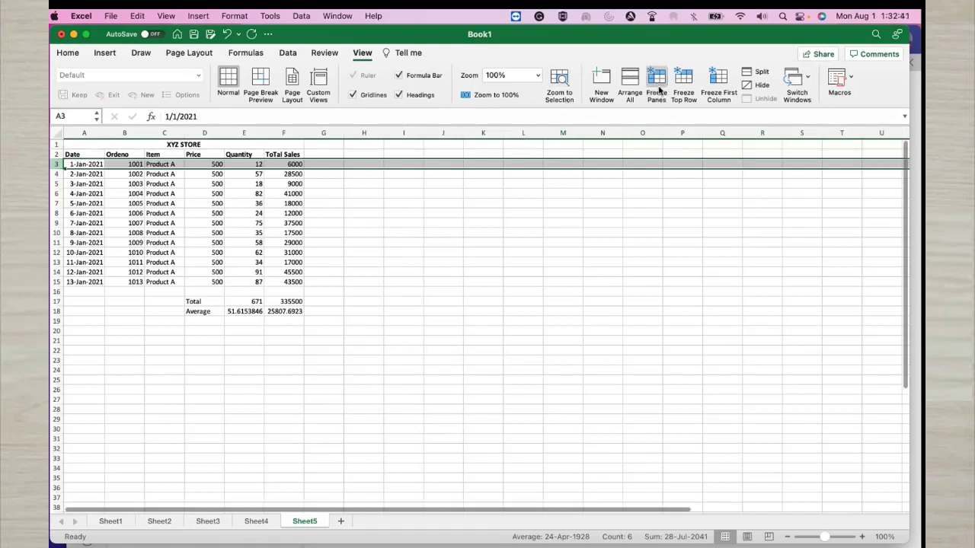
pyautogui.click(660, 90)
# Step: Move down column L from row 4 past row 45 and back up to row 7 to check which rows stay frozen
pyautogui.click(540, 174)
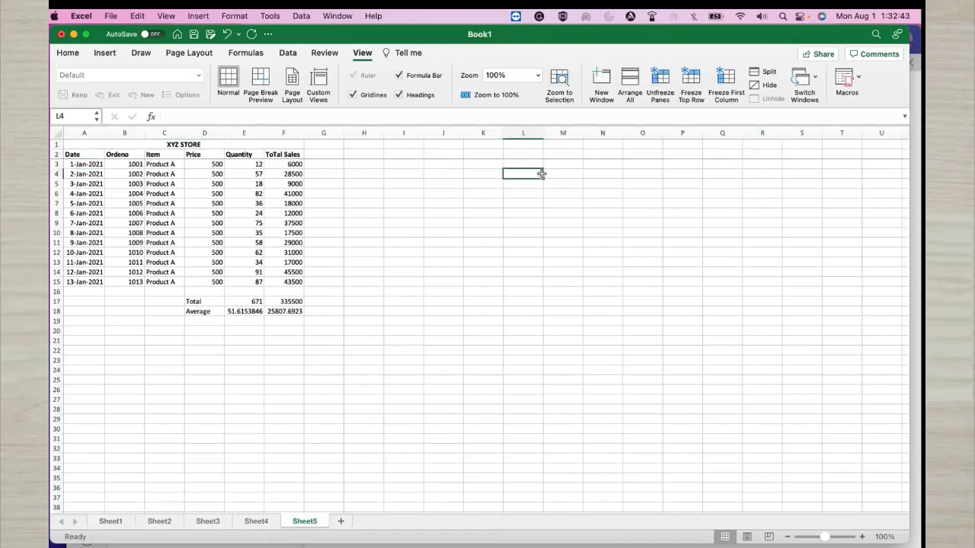
pyautogui.press('Down')
pyautogui.press('Down')
pyautogui.press('Down')
pyautogui.press('Down')
pyautogui.press('Down')
pyautogui.press('Down')
pyautogui.press('Down')
pyautogui.press('Down')
pyautogui.press('Down')
pyautogui.press('Down')
pyautogui.press('Down')
pyautogui.press('Down')
pyautogui.press('Down')
pyautogui.press('Down')
pyautogui.press('Down')
pyautogui.press('Down')
pyautogui.press('Down')
pyautogui.press('Down')
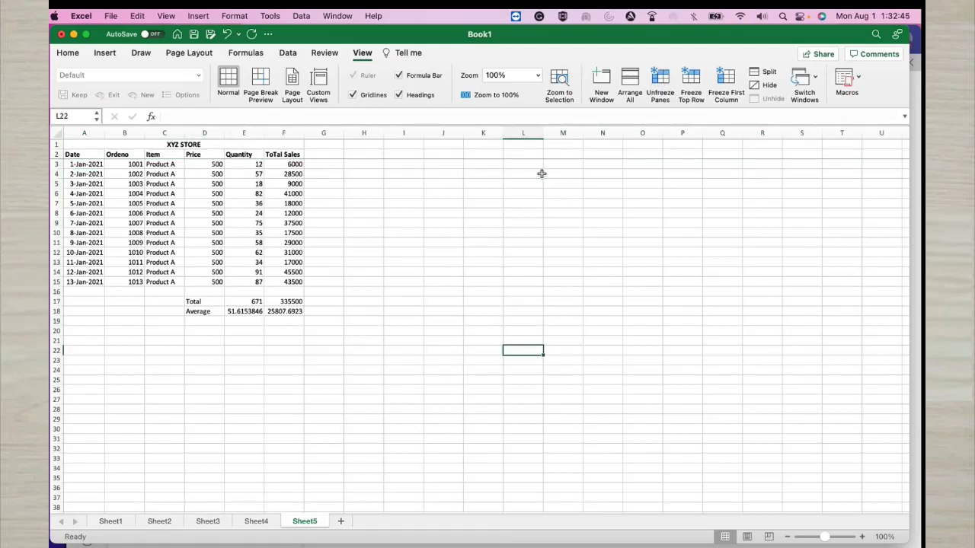
pyautogui.press('Down')
pyautogui.press('Down')
pyautogui.press('Down')
pyautogui.press('Down')
pyautogui.press('Down')
pyautogui.press('Down')
pyautogui.press('Down')
pyautogui.press('Down')
pyautogui.press('Down')
pyautogui.press('Down')
pyautogui.press('Down')
pyautogui.press('Down')
pyautogui.press('Down')
pyautogui.press('Down')
pyautogui.press('Down')
pyautogui.press('Down')
pyautogui.press('Down')
pyautogui.press('Down')
pyautogui.press('Down')
pyautogui.press('Down')
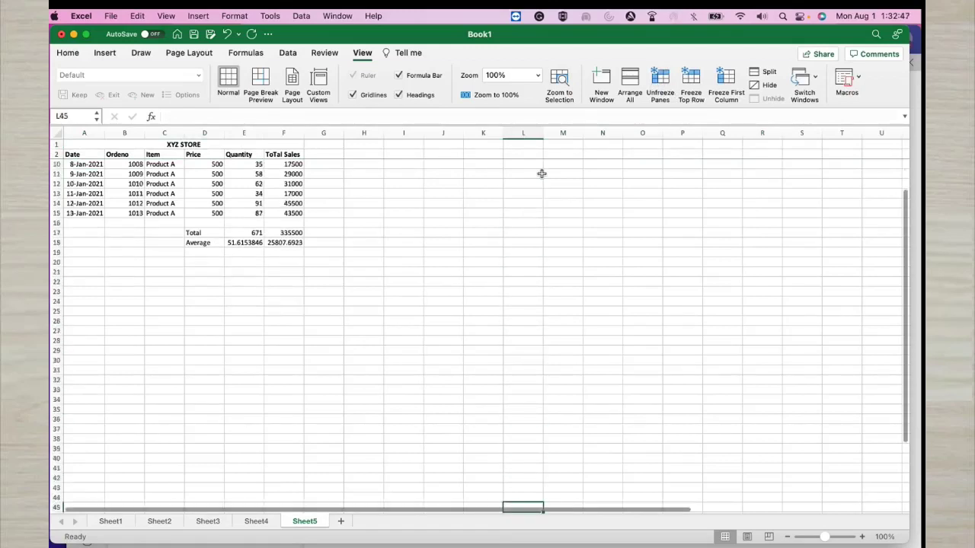
pyautogui.press('Down')
pyautogui.press('Down')
pyautogui.press('Down')
pyautogui.press('Down')
pyautogui.press('Down')
pyautogui.press('Down')
pyautogui.press('Up')
pyautogui.press('Up')
pyautogui.press('Up')
pyautogui.press('Up')
pyautogui.press('Up')
pyautogui.press('Up')
pyautogui.press('Up')
pyautogui.press('Up')
pyautogui.press('Up')
pyautogui.press('Up')
pyautogui.press('Up')
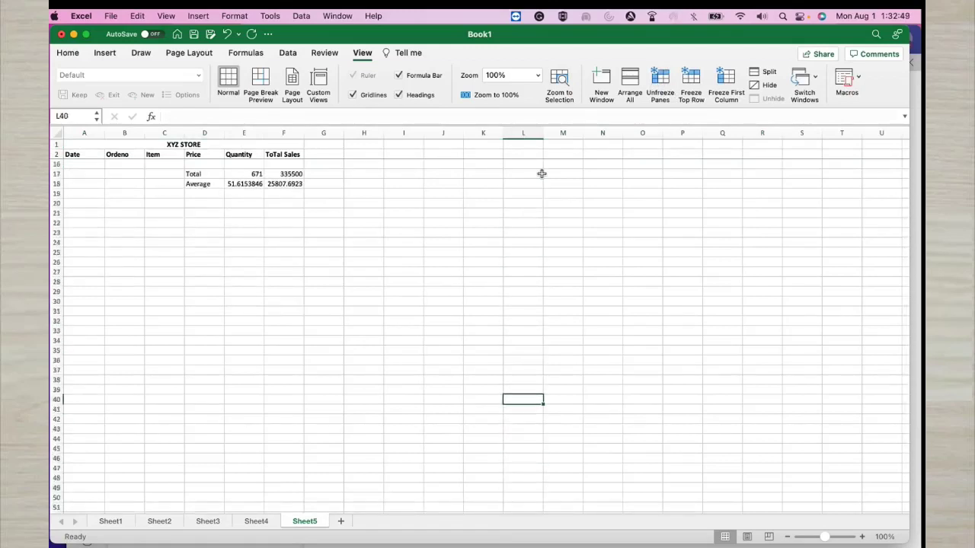
pyautogui.press('Up')
pyautogui.press('Up')
pyautogui.press('Up')
pyautogui.press('Up')
pyautogui.press('Up')
pyautogui.press('Up')
pyautogui.press('Up')
pyautogui.press('Up')
pyautogui.press('Up')
pyautogui.press('Up')
pyautogui.press('Up')
pyautogui.press('Up')
pyautogui.press('Up')
pyautogui.press('Up')
pyautogui.press('Up')
pyautogui.press('Up')
pyautogui.press('Up')
pyautogui.press('Up')
pyautogui.press('Up')
pyautogui.press('Up')
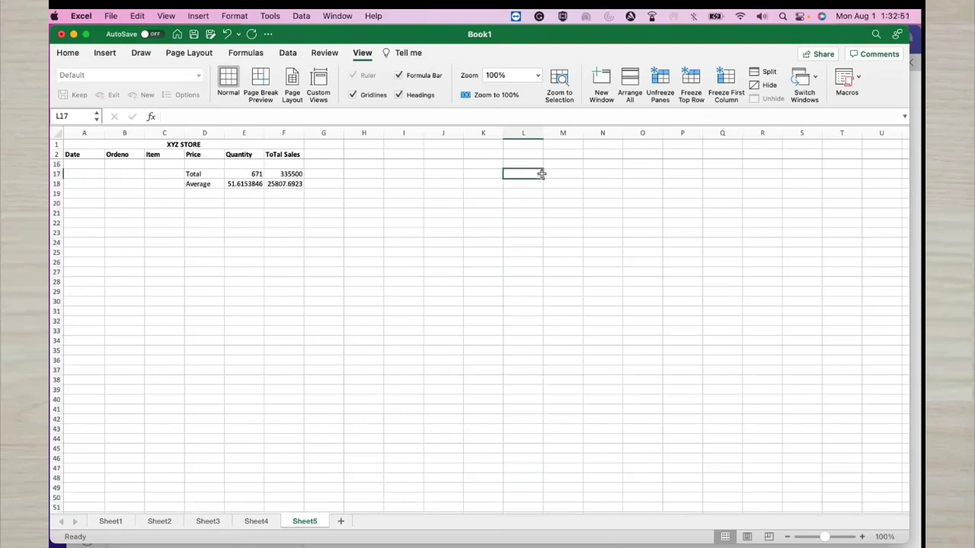
pyautogui.press('Up')
pyautogui.press('Up')
pyautogui.press('Up')
pyautogui.press('Up')
pyautogui.press('Up')
pyautogui.press('Up')
pyautogui.press('Up')
pyautogui.press('Up')
pyautogui.press('Up')
pyautogui.press('Up')
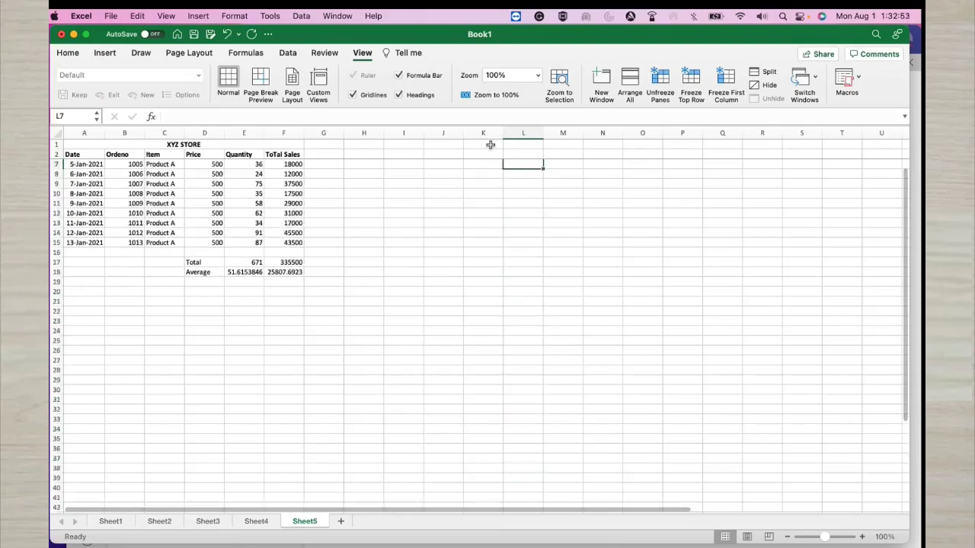
# Step: Enlarge the sheet's zoom to 125% and then to 150%
pyautogui.click(536, 75)
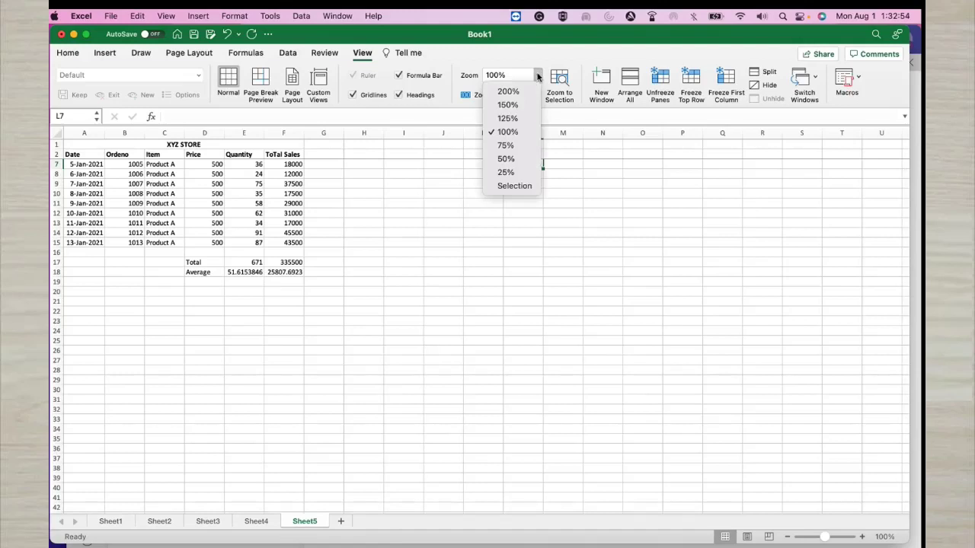
pyautogui.click(508, 118)
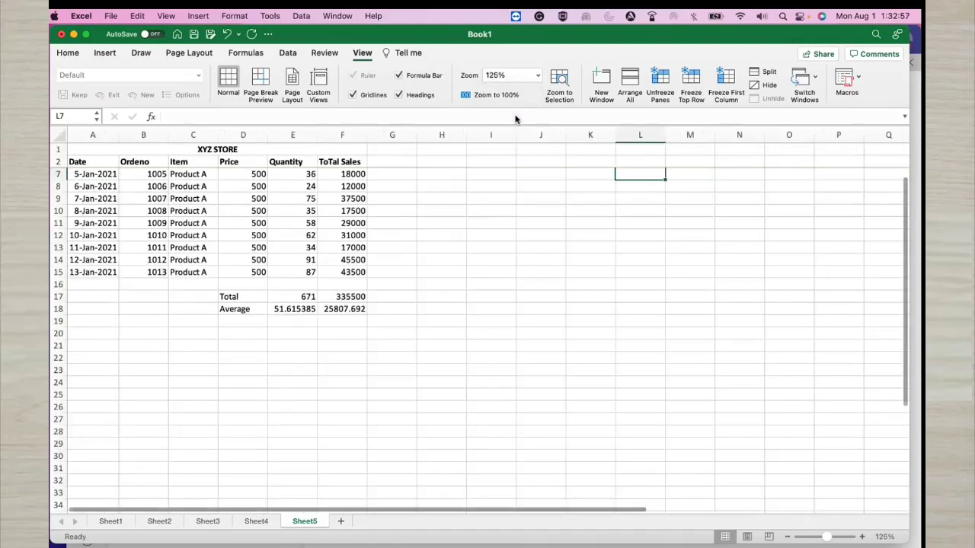
pyautogui.click(537, 75)
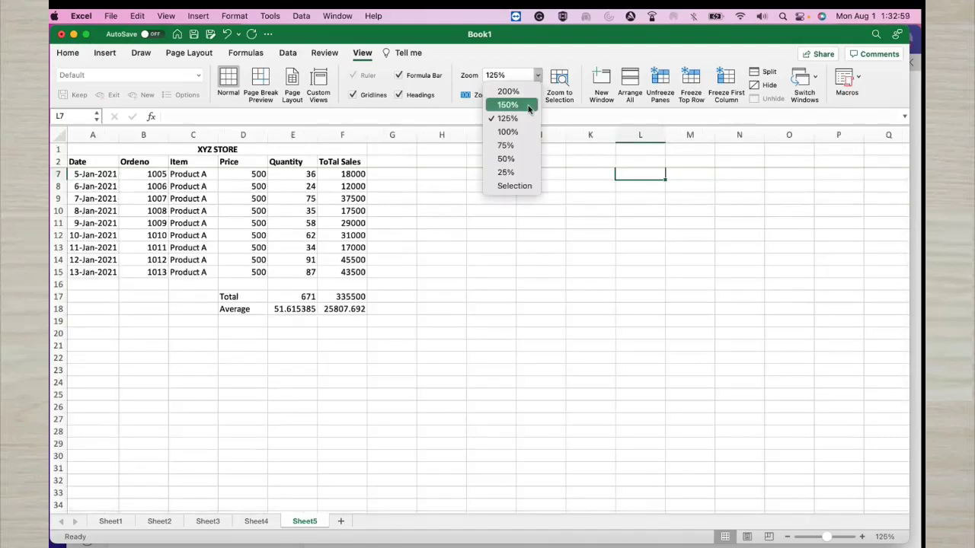
pyautogui.click(527, 107)
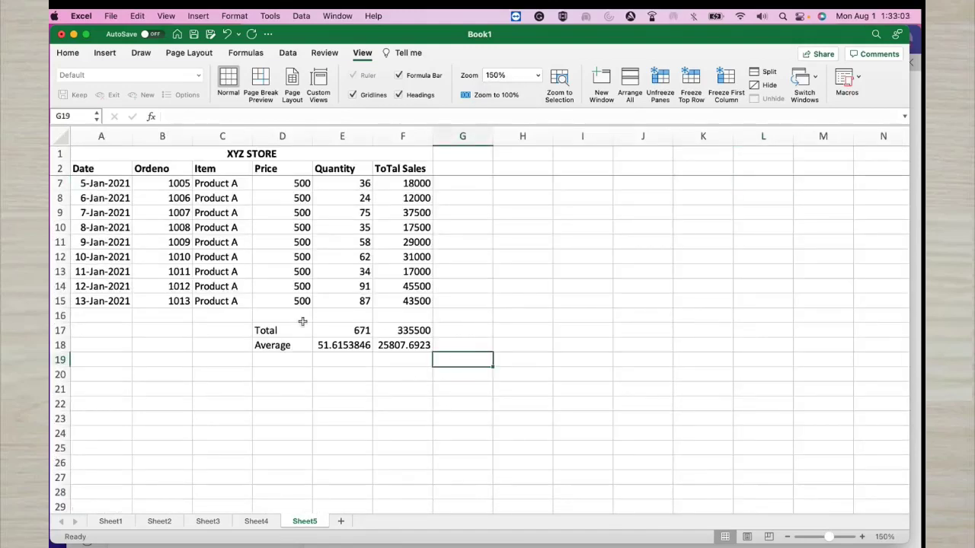
pyautogui.click(423, 199)
pyautogui.click(457, 183)
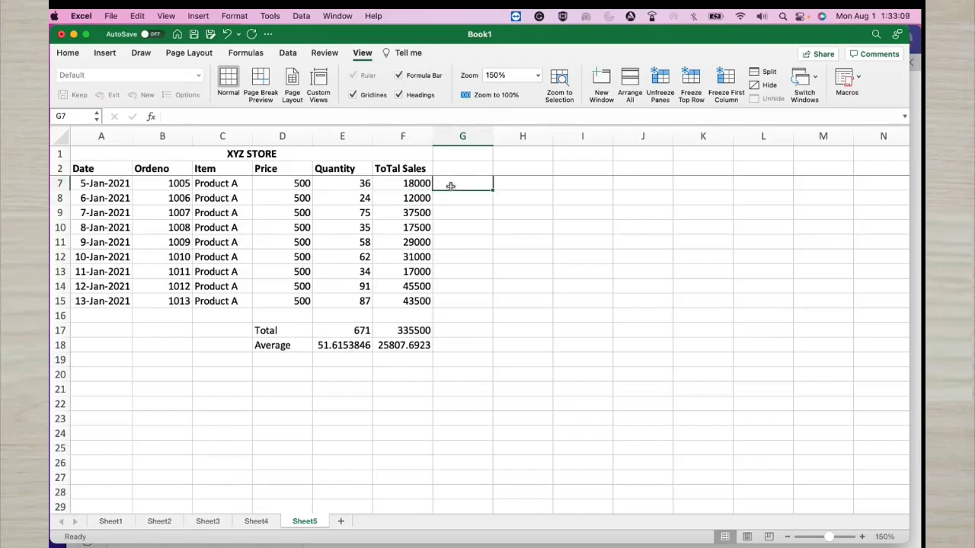
pyautogui.click(459, 271)
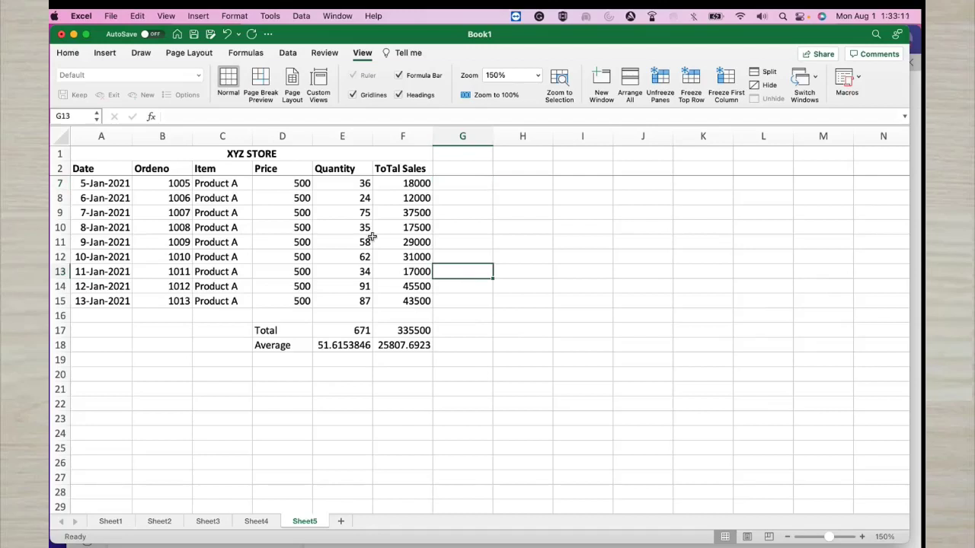
pyautogui.scroll(2, 101, 183)
pyautogui.click(101, 183)
pyautogui.moveTo(99, 169); pyautogui.dragTo(329, 249)
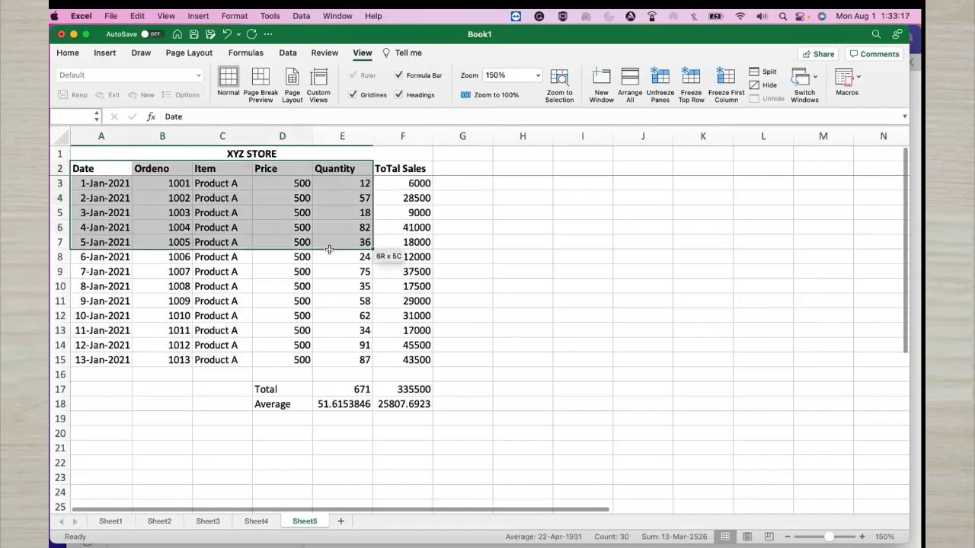
pyautogui.click(617, 329)
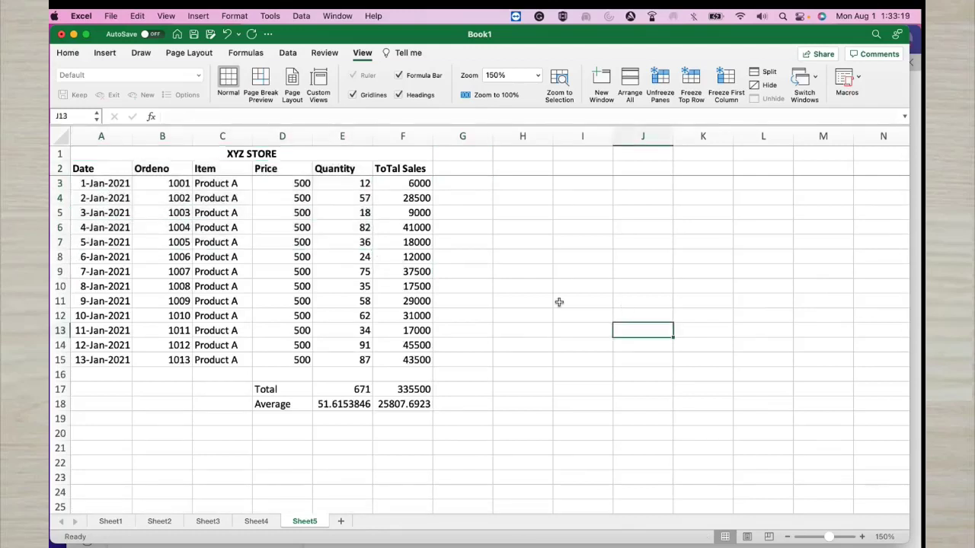
# Step: Sort the order table in A2:F15 by the ToTal Sales column's values from largest to smallest
pyautogui.moveTo(83, 169); pyautogui.dragTo(397, 351)
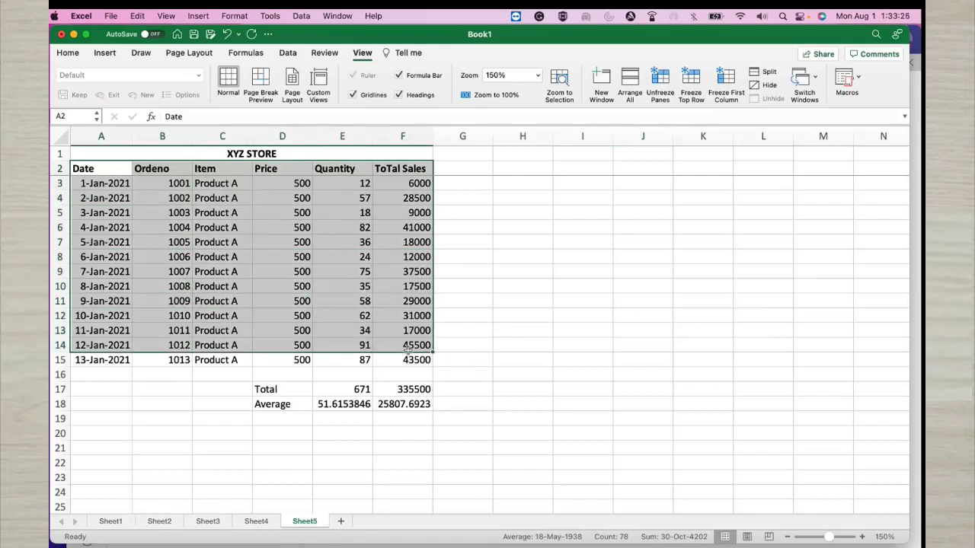
pyautogui.hotkey('shift', 'Down')
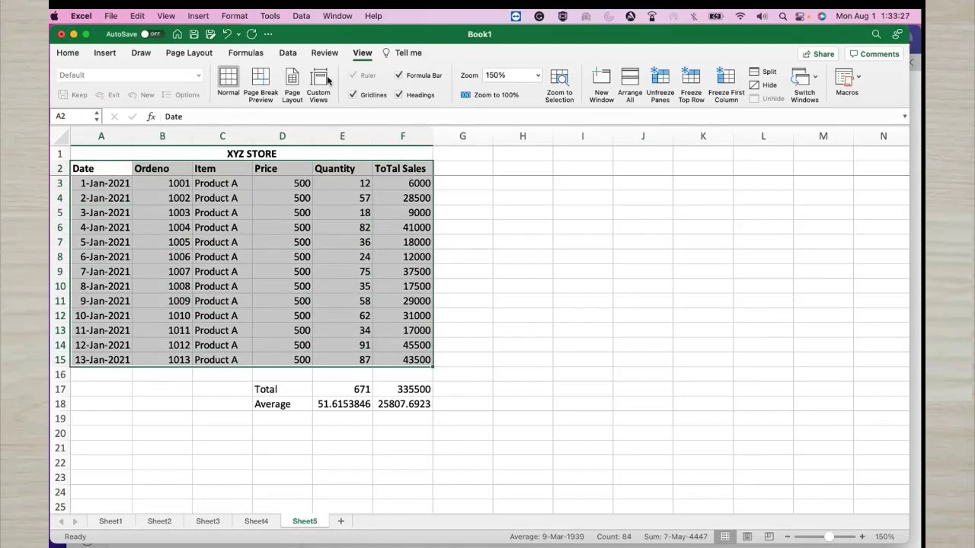
pyautogui.click(289, 55)
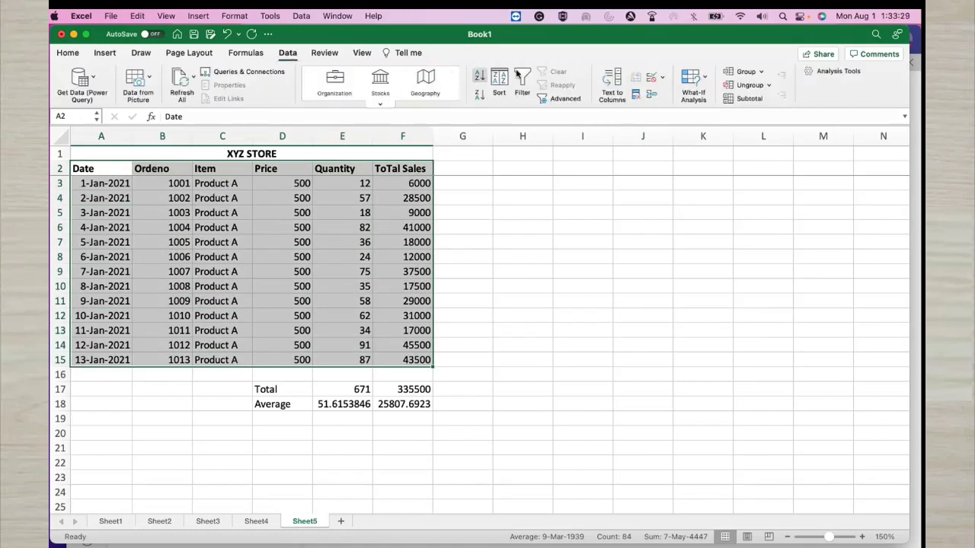
pyautogui.click(502, 80)
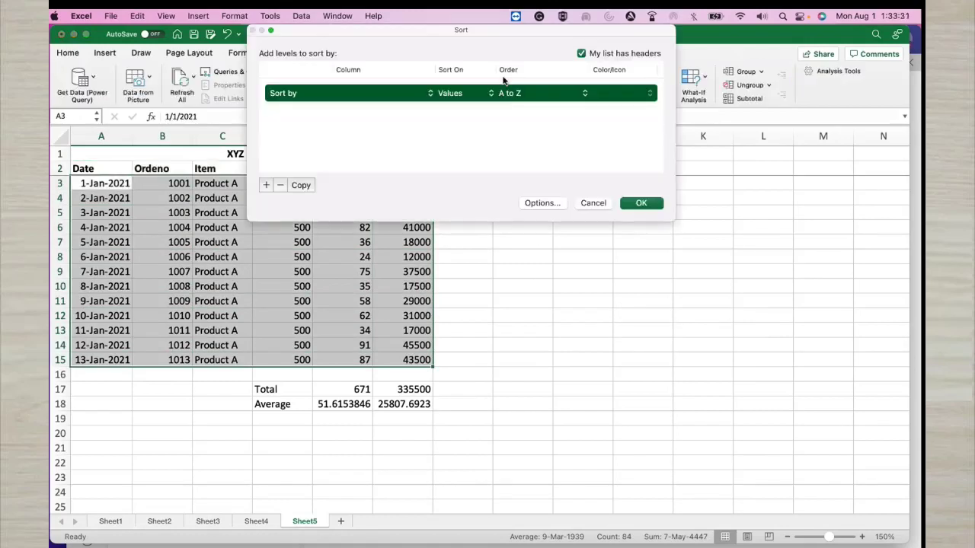
pyautogui.click(431, 94)
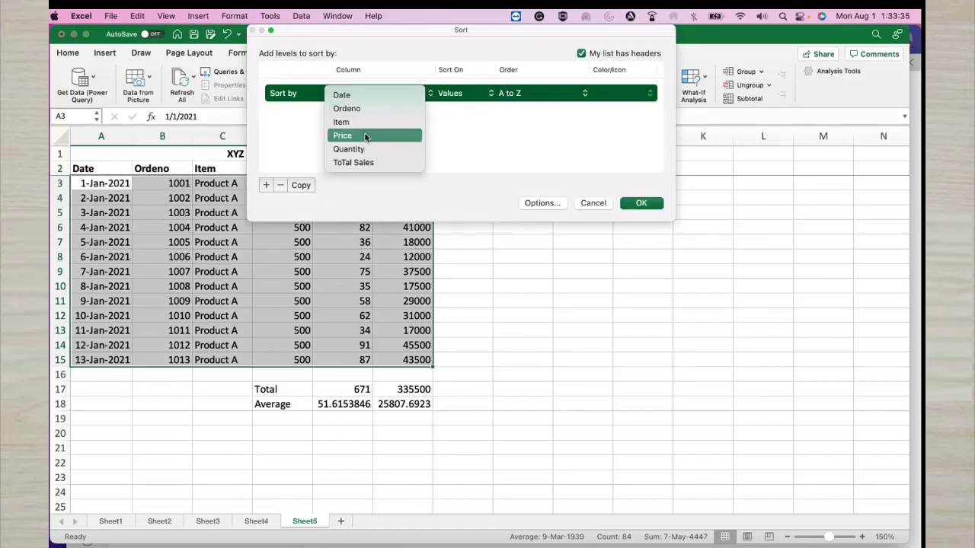
pyautogui.click(365, 163)
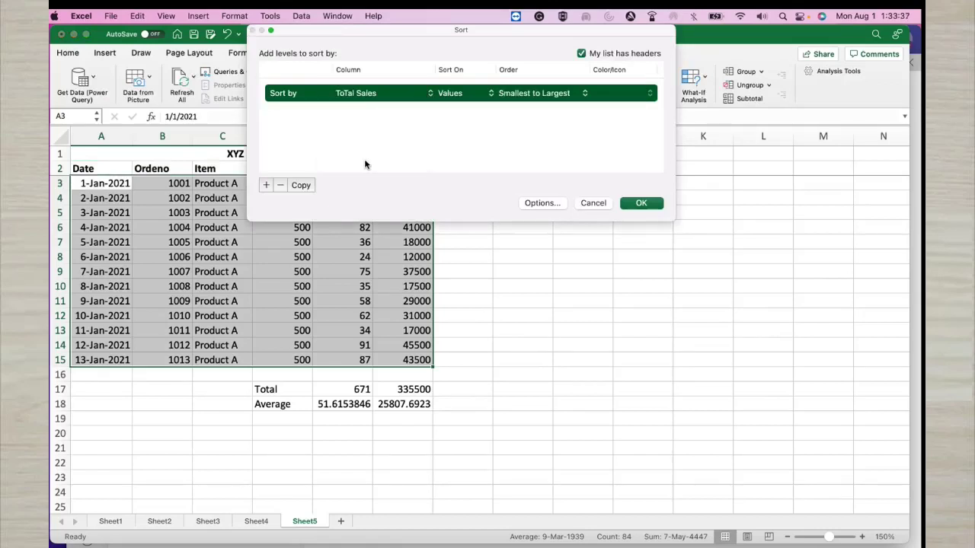
pyautogui.click(525, 92)
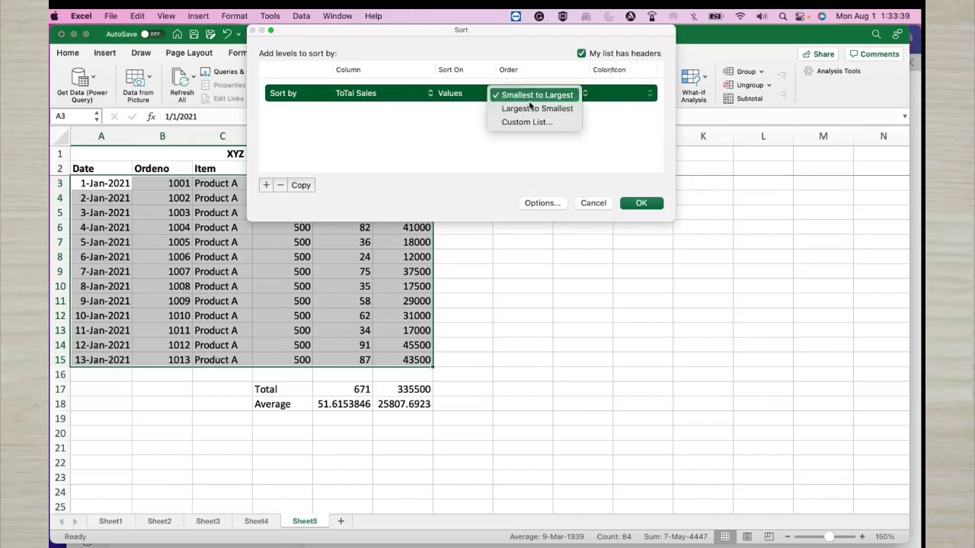
pyautogui.click(561, 109)
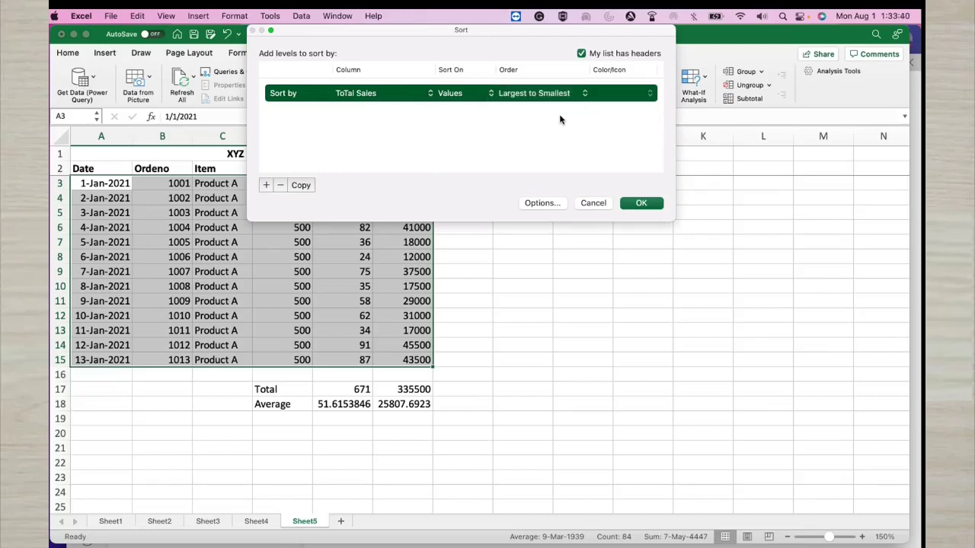
pyautogui.click(638, 201)
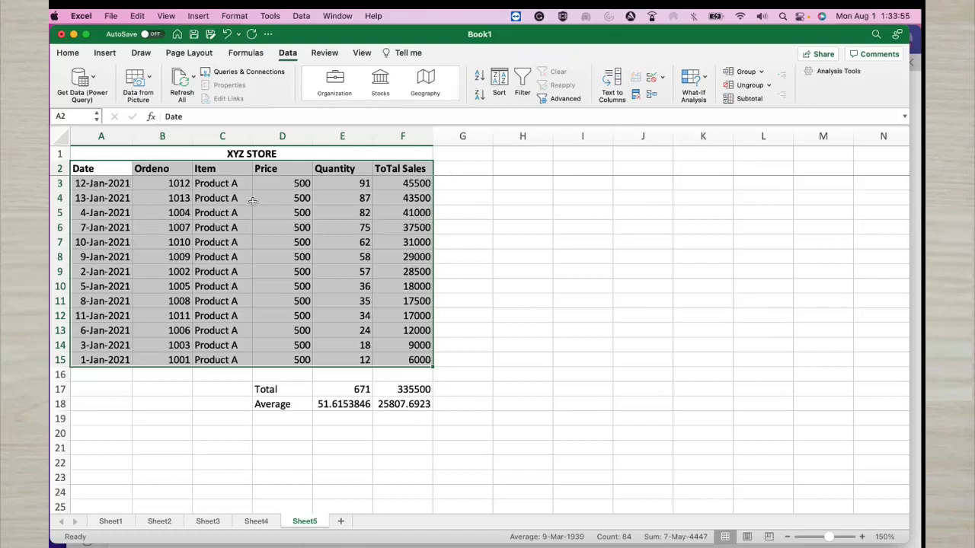
# Step: Add filters to the order table's headers and filter the Date column to show only 3 January 2021
pyautogui.click(522, 84)
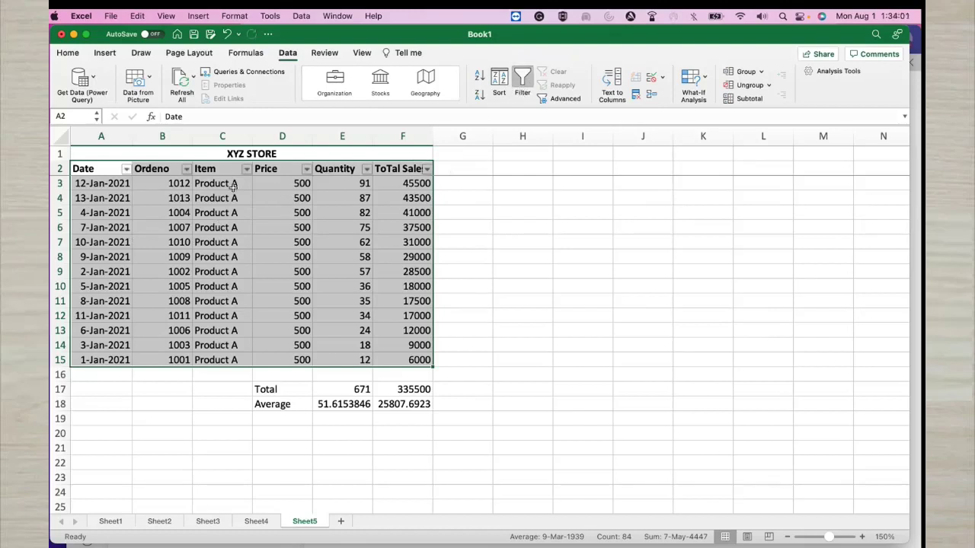
pyautogui.click(126, 169)
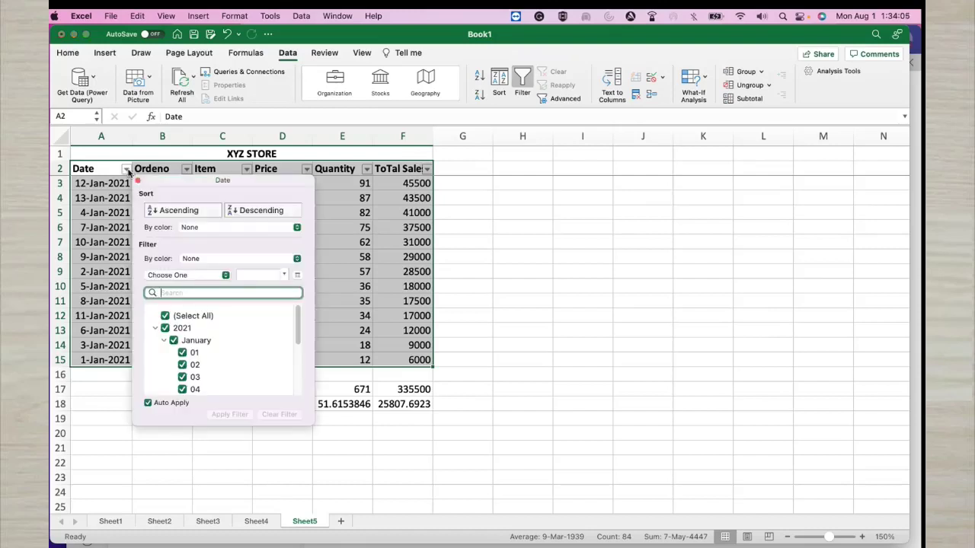
pyautogui.click(165, 328)
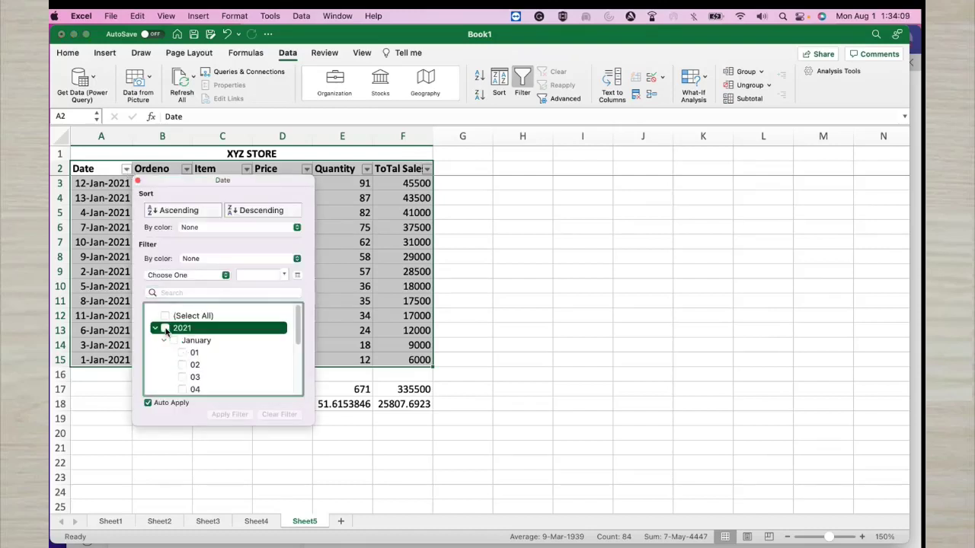
pyautogui.click(182, 378)
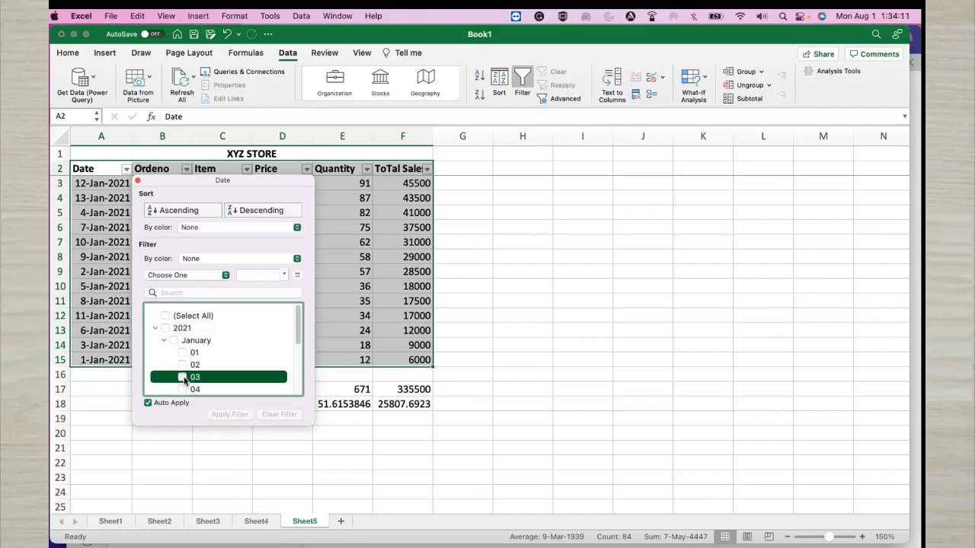
pyautogui.click(363, 344)
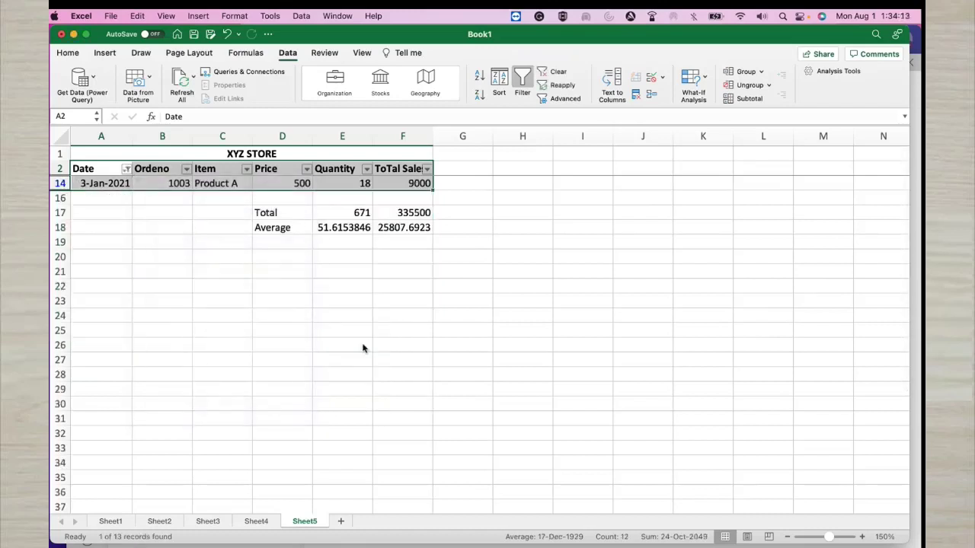
# Step: Show all dates again by selecting every value in the Date column's filter
pyautogui.click(126, 169)
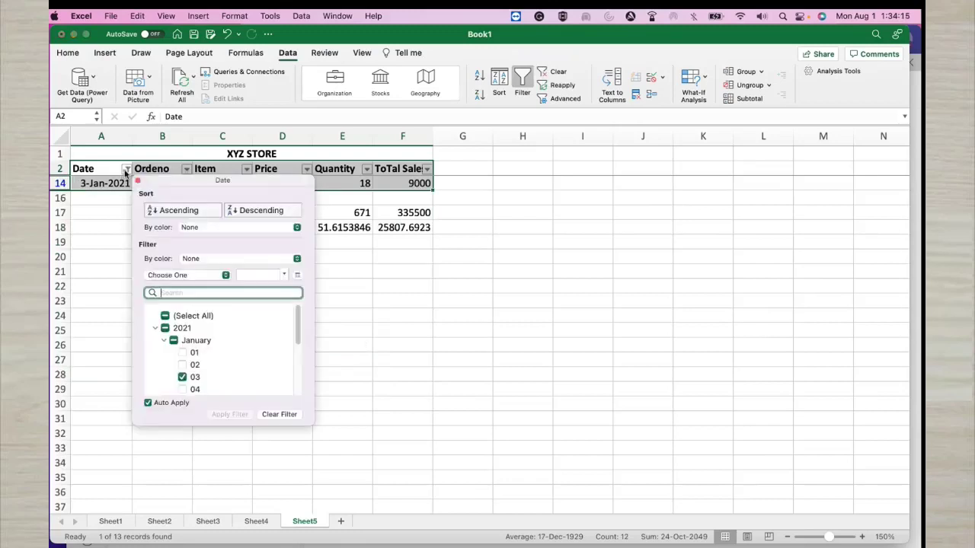
pyautogui.click(165, 316)
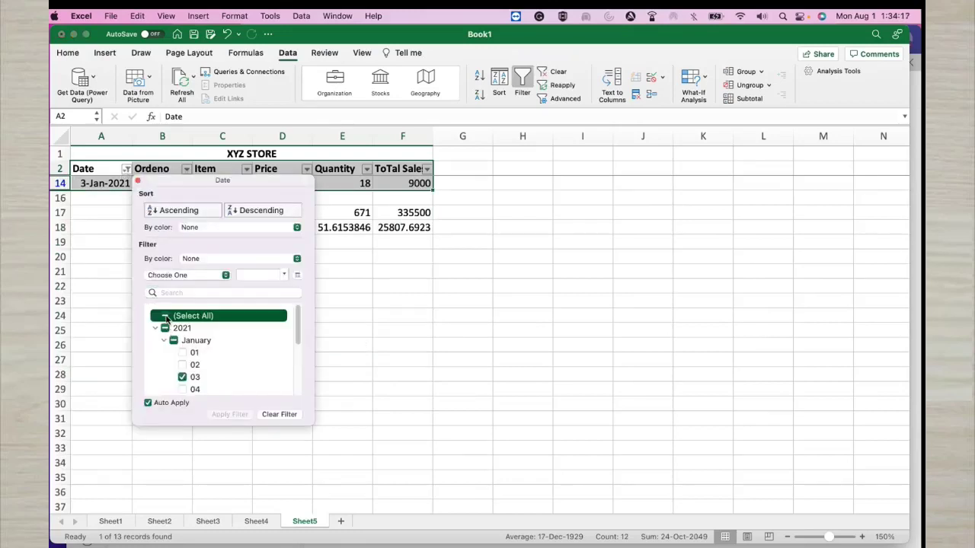
pyautogui.click(281, 447)
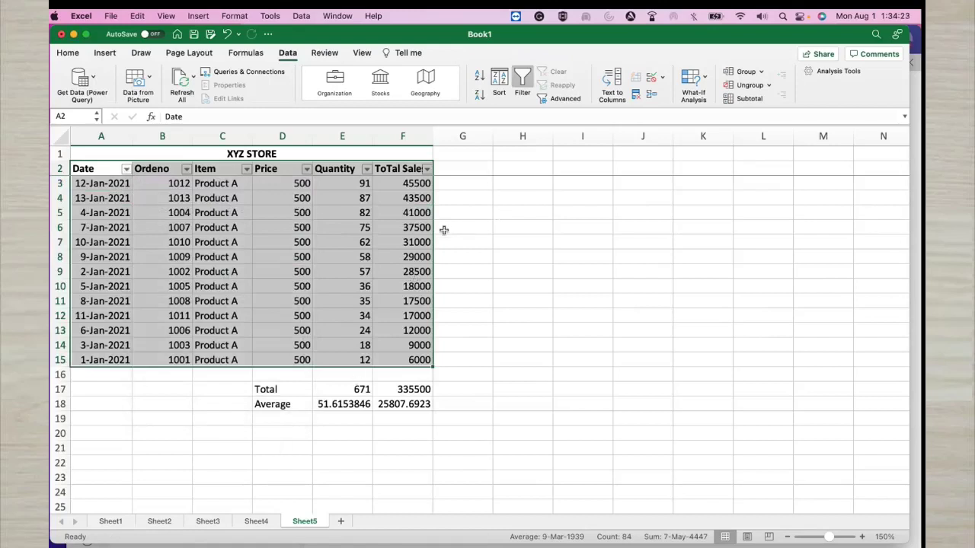
# Step: Add a VAT header in G2, next to the ToTal Sales column of the order table
pyautogui.click(474, 198)
pyautogui.click(473, 171)
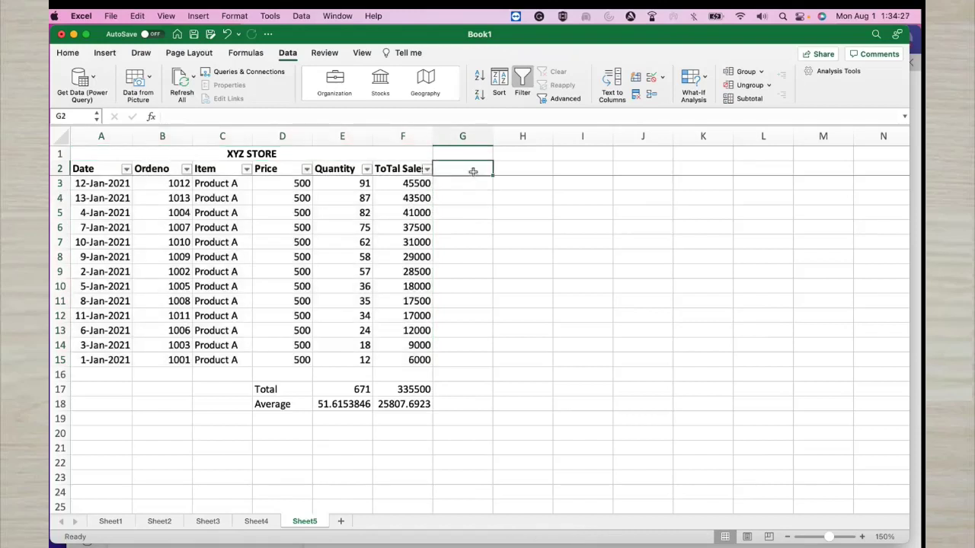
pyautogui.write('Va')
pyautogui.write('AT')
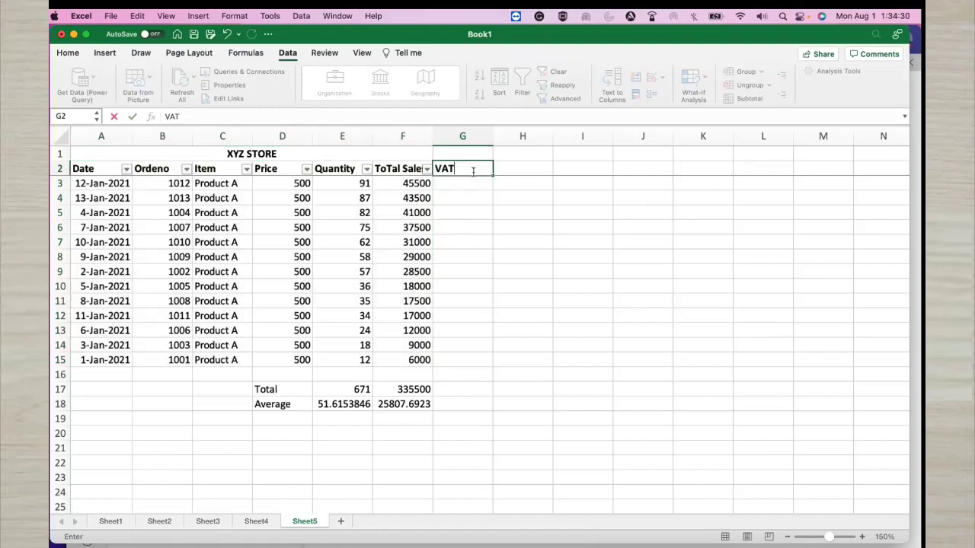
pyautogui.click(515, 178)
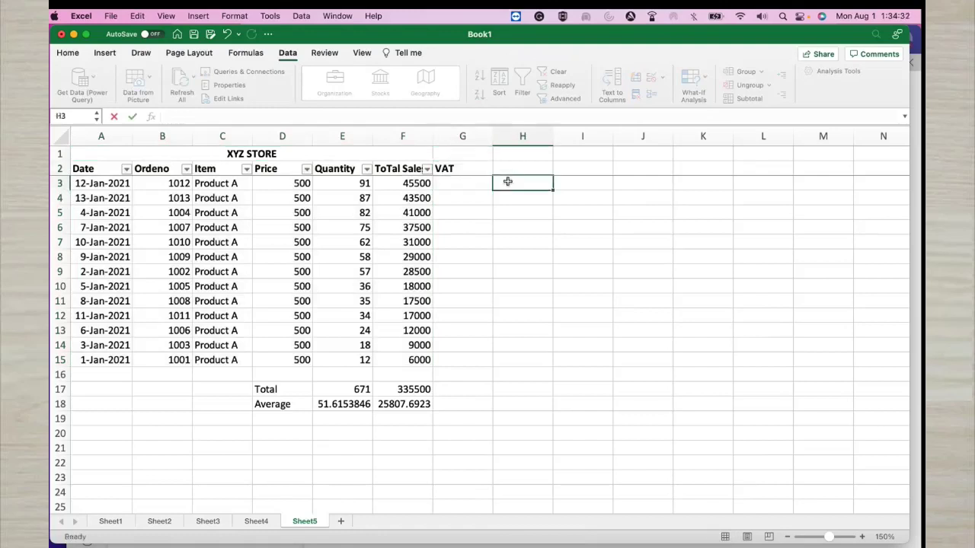
pyautogui.click(654, 173)
# Step: Calculate the first order's VAT in G3 with the formula =F3*0.16
pyautogui.click(490, 185)
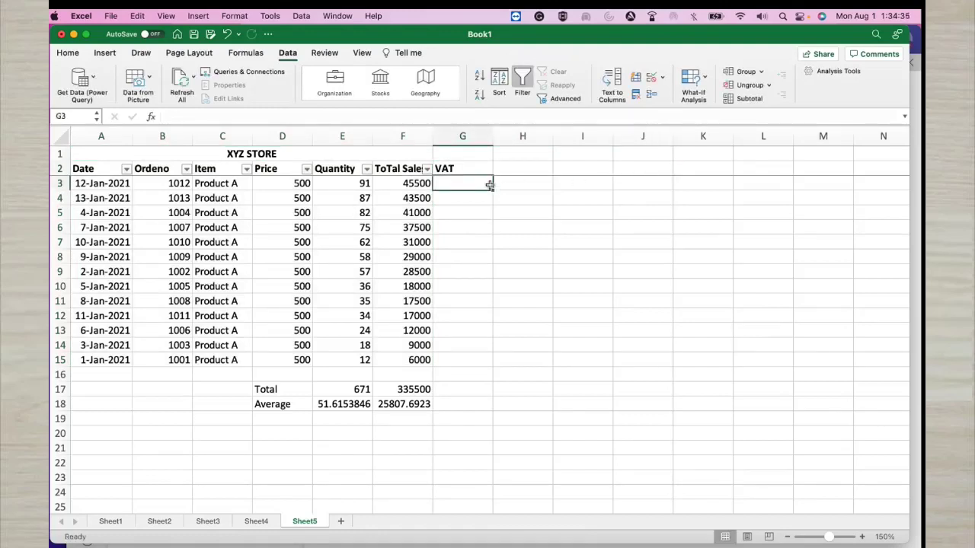
pyautogui.write('=')
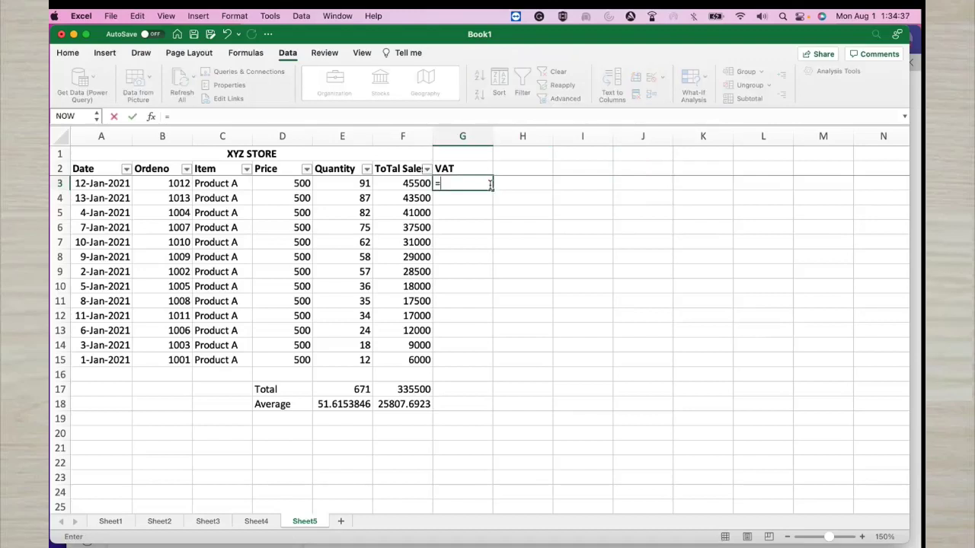
pyautogui.click(406, 183)
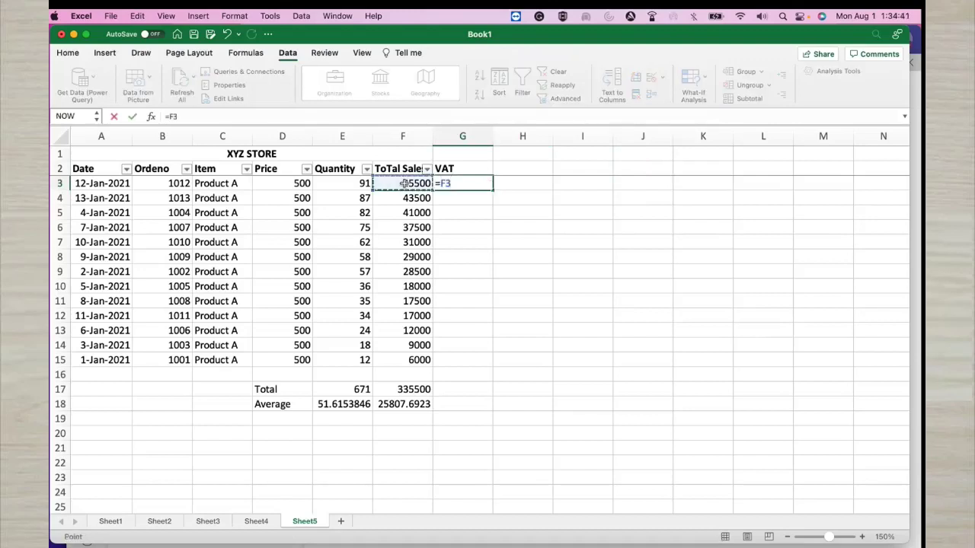
pyautogui.write('*0.16')
pyautogui.press('Return')
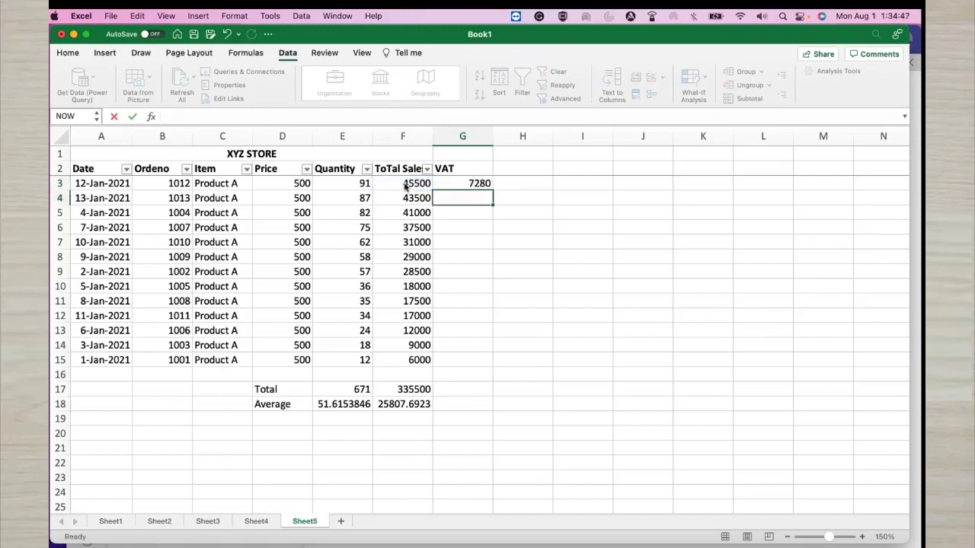
# Step: Fill the VAT formula from G3 down to G15 for the remaining orders
pyautogui.click(488, 188)
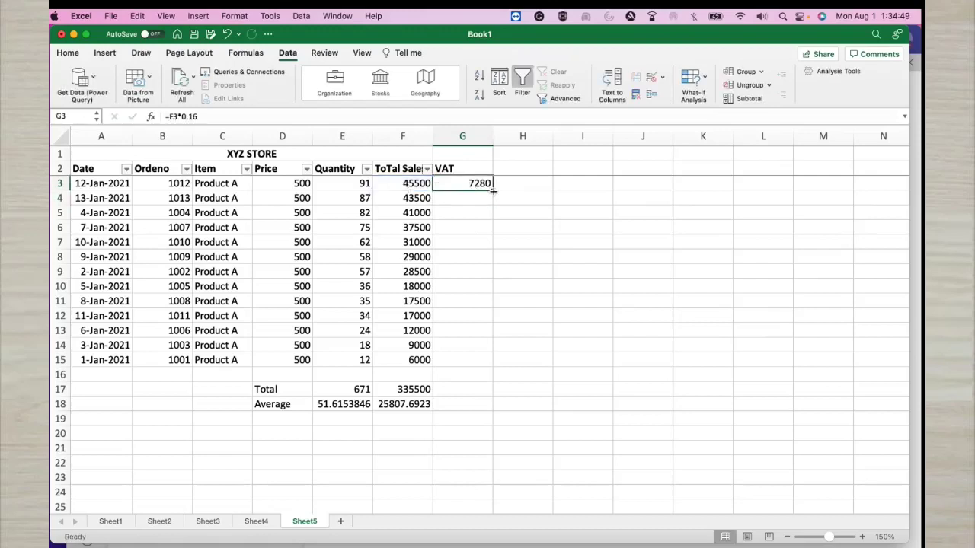
pyautogui.moveTo(492, 189); pyautogui.dragTo(481, 360)
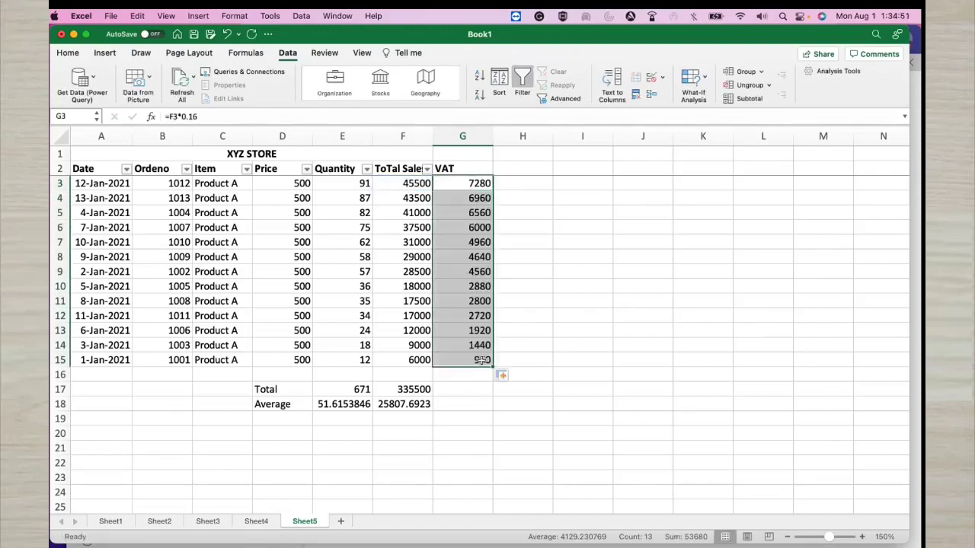
pyautogui.click(429, 389)
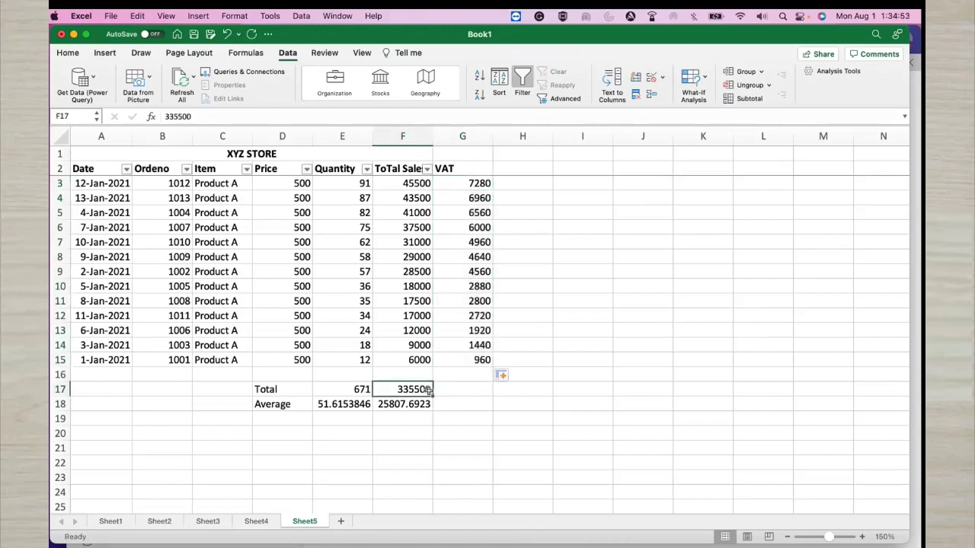
pyautogui.click(481, 361)
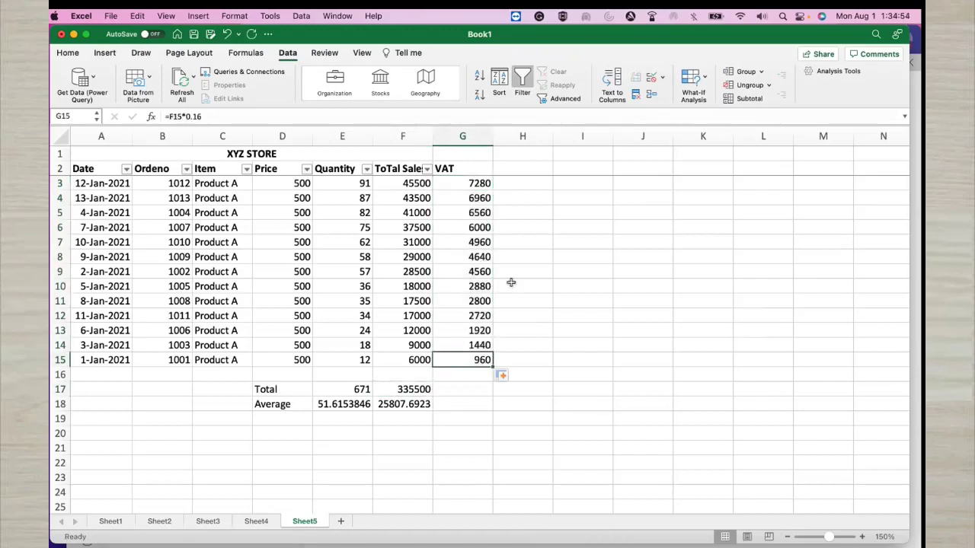
# Step: Widen column F slightly so the full ToTal Sales header fits beside its filter arrow
pyautogui.click(515, 170)
pyautogui.moveTo(433, 141); pyautogui.dragTo(439, 141)
pyautogui.click(505, 282)
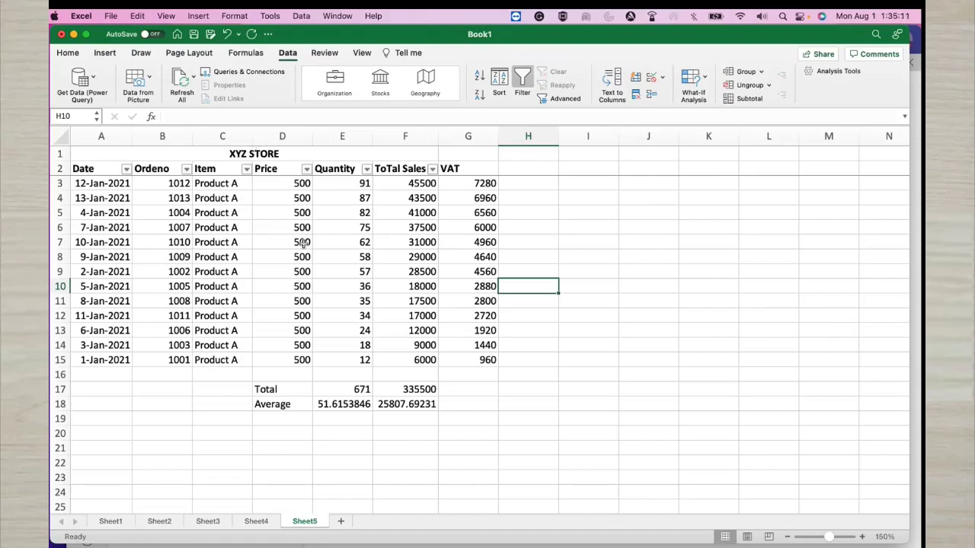
# Step: Add a Description header in I2, leaving column H empty
pyautogui.click(546, 168)
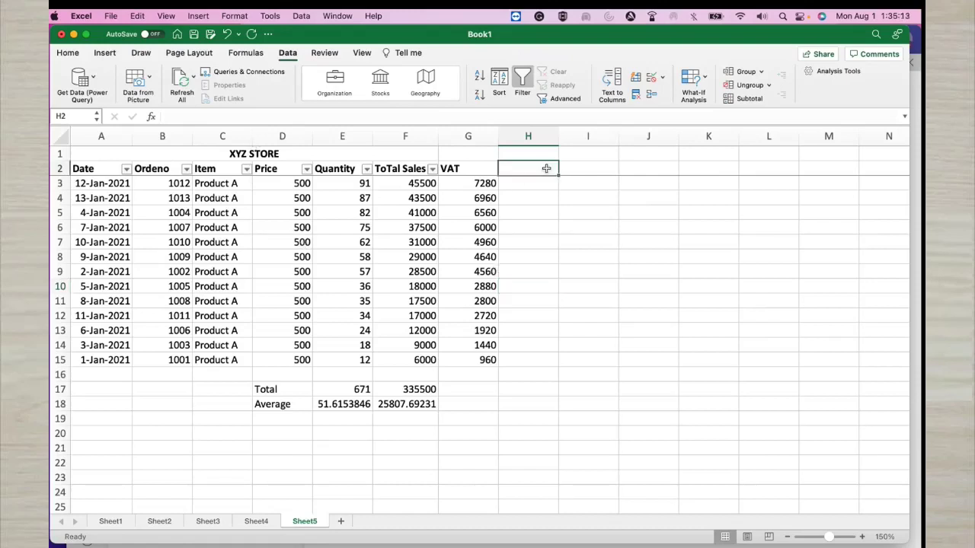
pyautogui.click(579, 168)
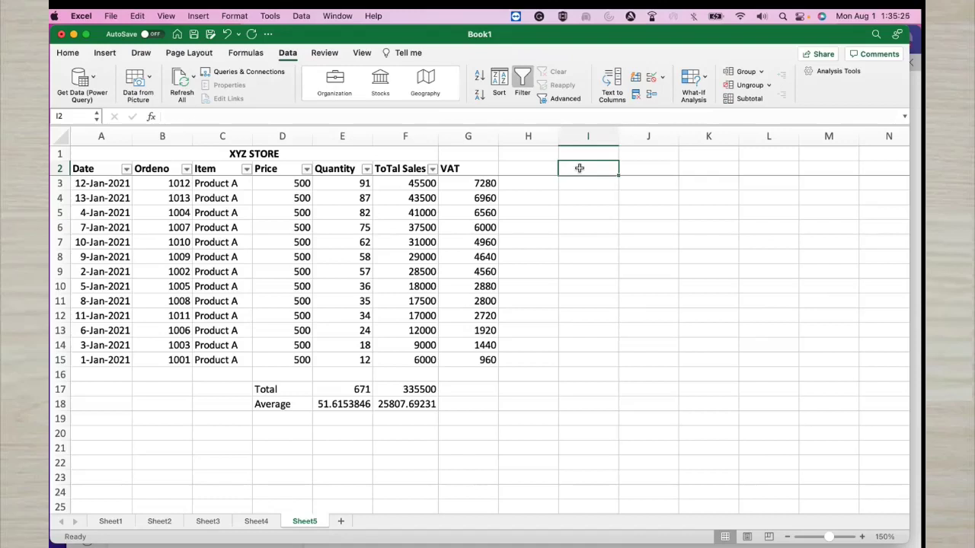
pyautogui.write('Dsa')
pyautogui.press('BackSpace')
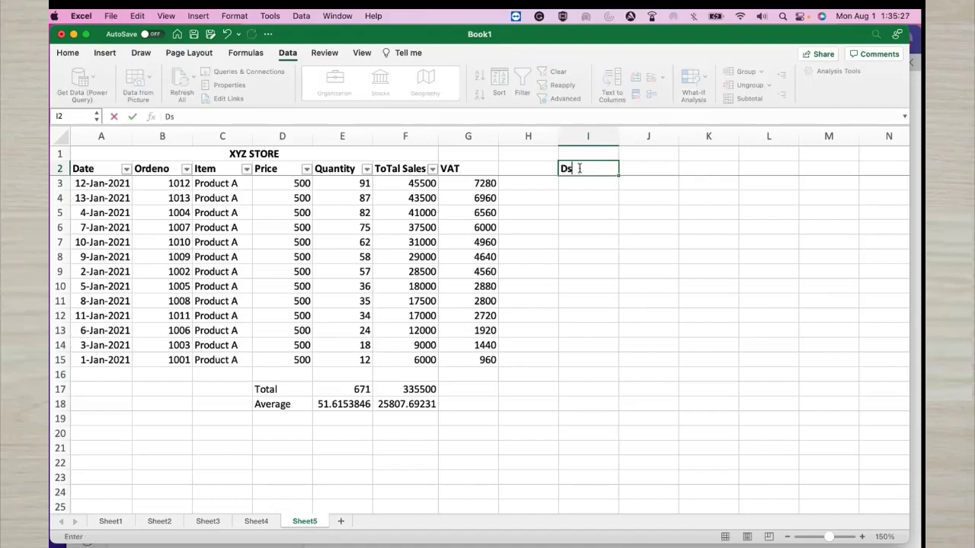
pyautogui.press('BackSpace')
pyautogui.write('escri[tion')
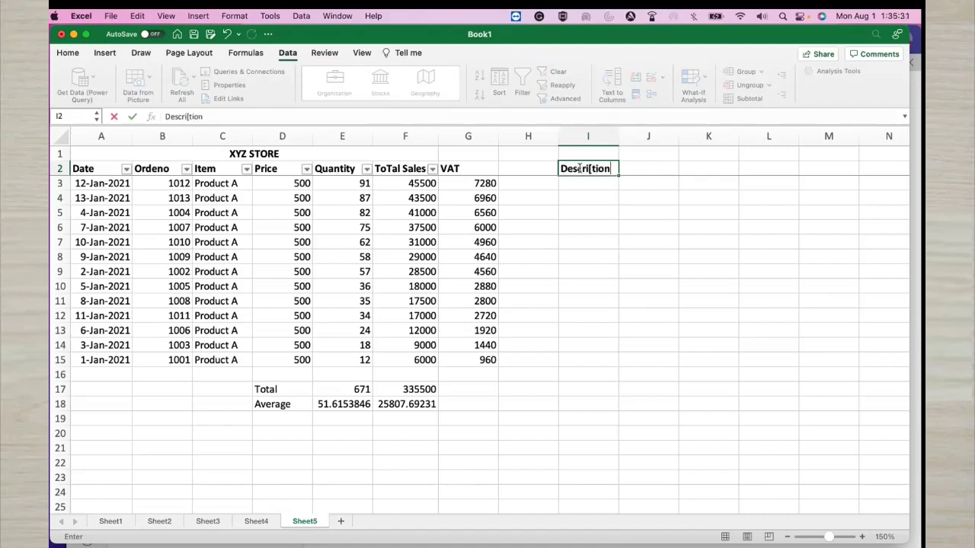
pyautogui.press('BackSpace')
pyautogui.press('BackSpace')
pyautogui.press('BackSpace')
pyautogui.press('BackSpace')
pyautogui.write('ption')
# Step: Enter a formula in I3 that joins the item name with a hyphen, =C3&"-"
pyautogui.click(583, 184)
pyautogui.write('=')
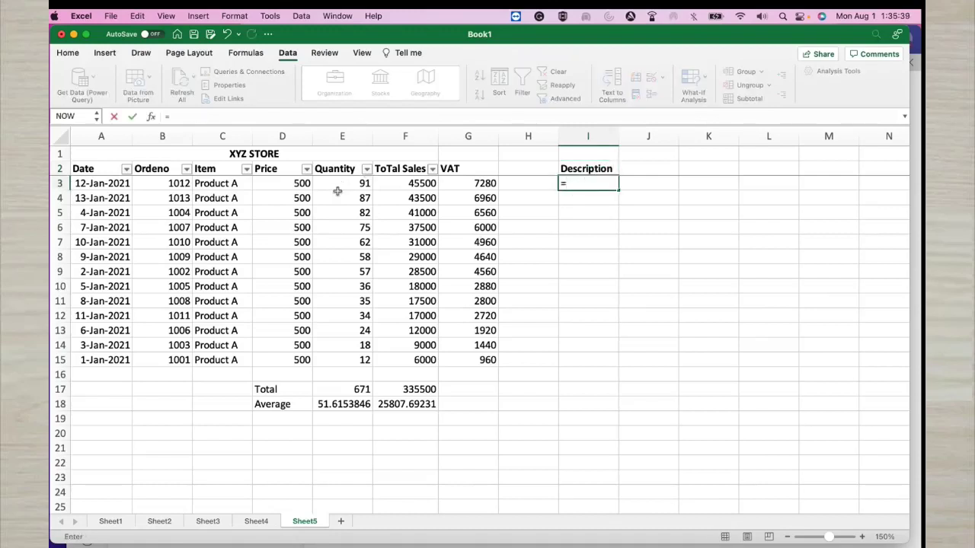
pyautogui.click(239, 185)
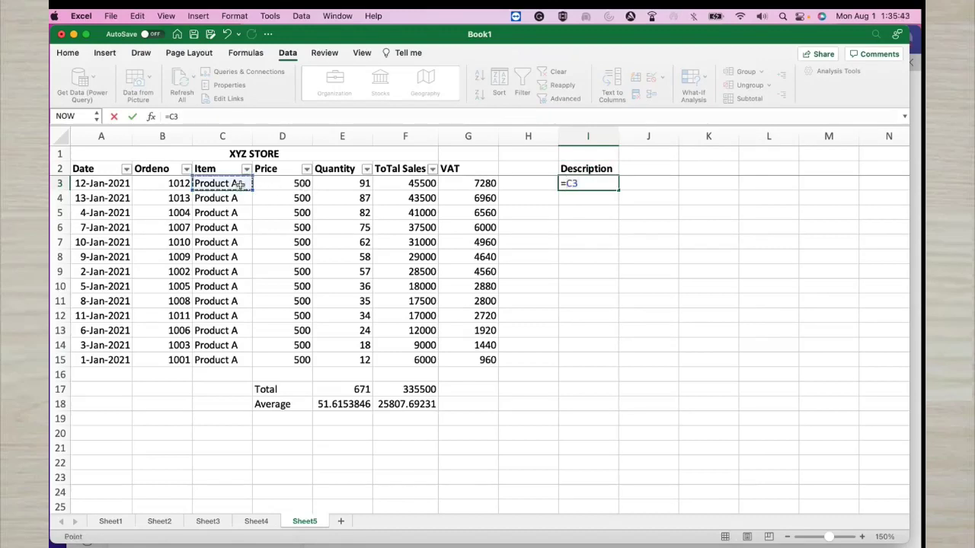
pyautogui.write('&"-')
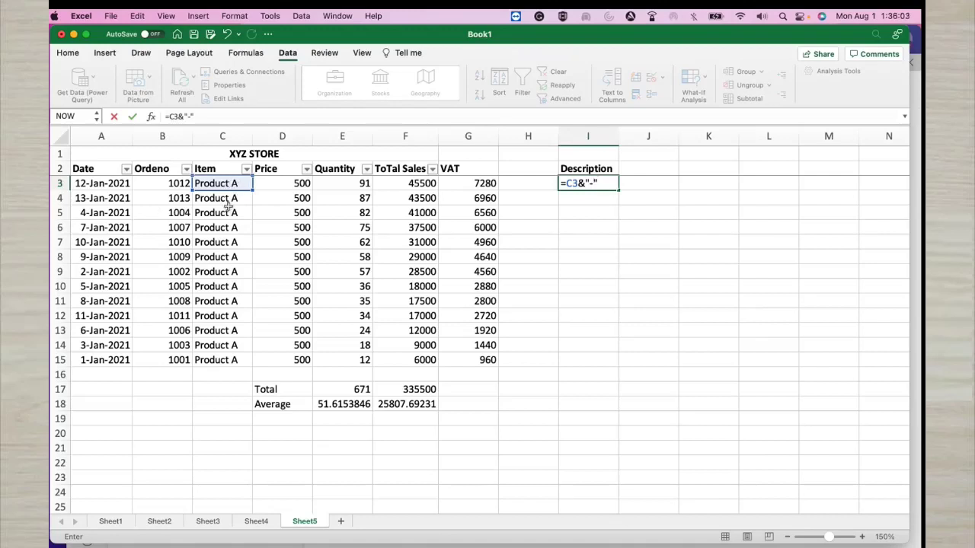
pyautogui.click(303, 185)
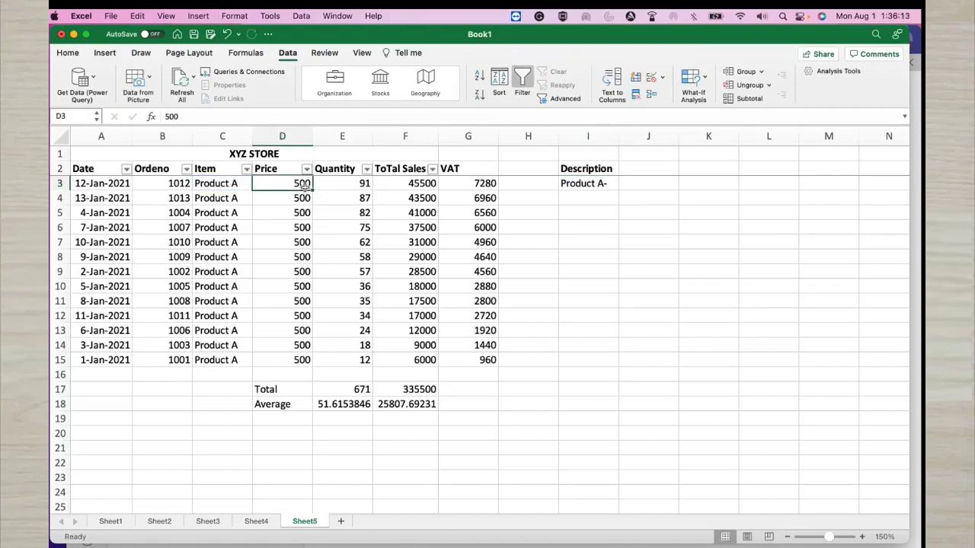
# Step: Extend the formula in I3 to =C3&"-"&D2 and autofit the width of column I
pyautogui.click(573, 187)
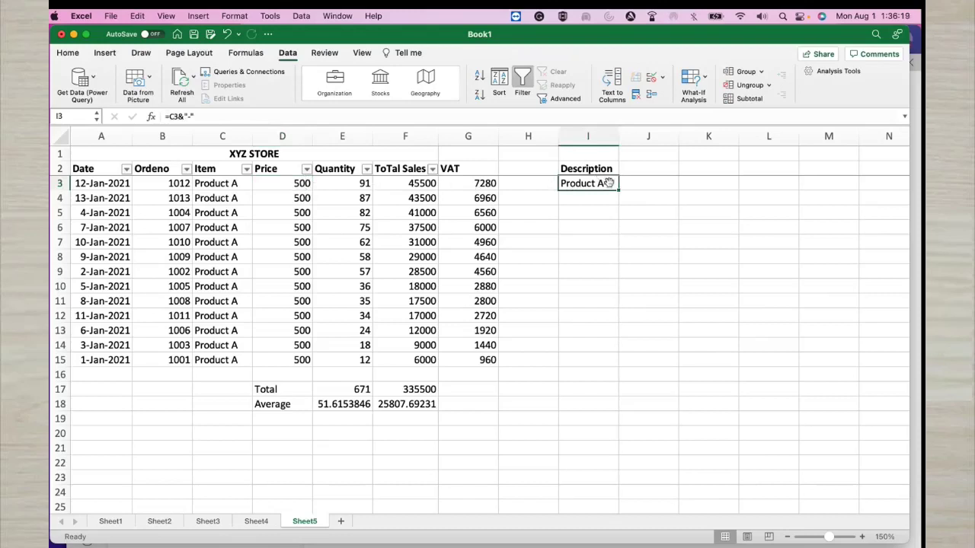
pyautogui.click(197, 117)
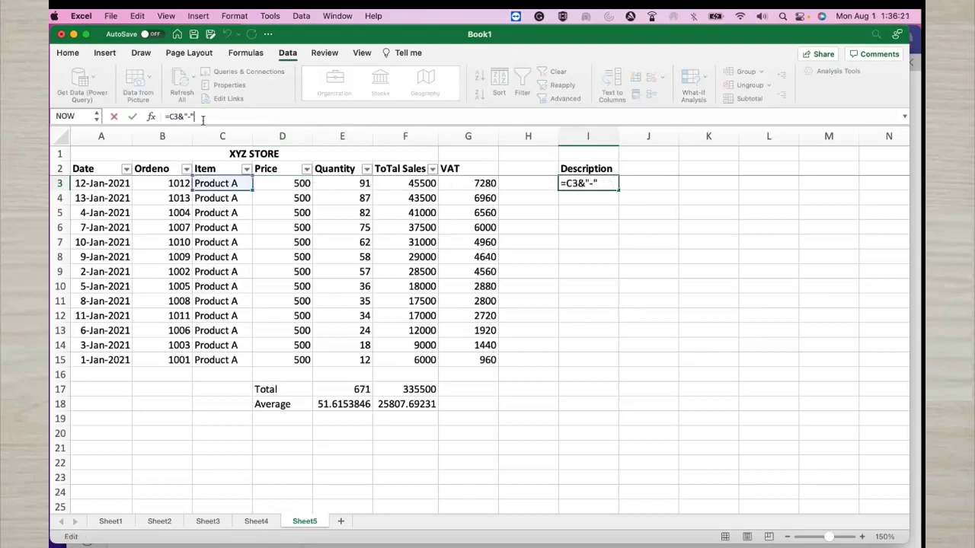
pyautogui.write('&d2')
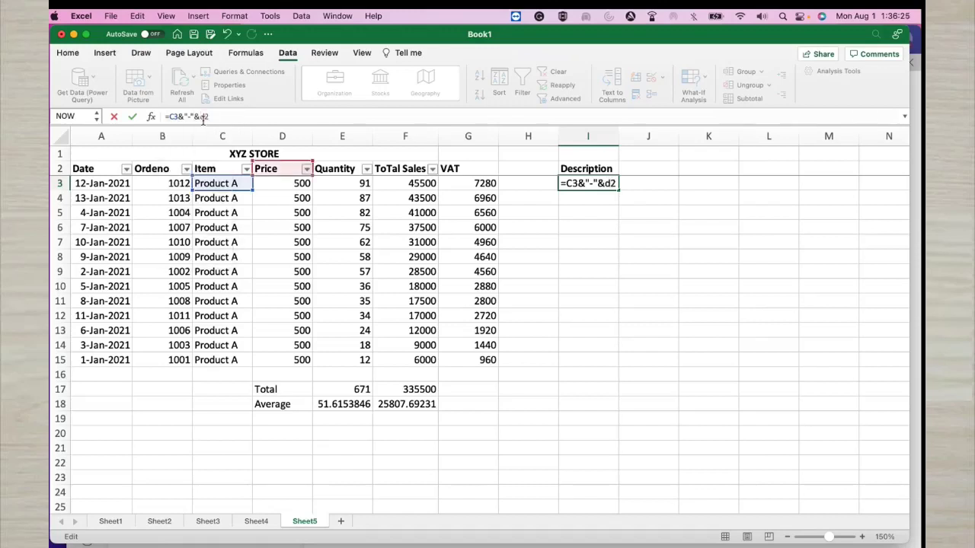
pyautogui.press('Return')
pyautogui.click(602, 185)
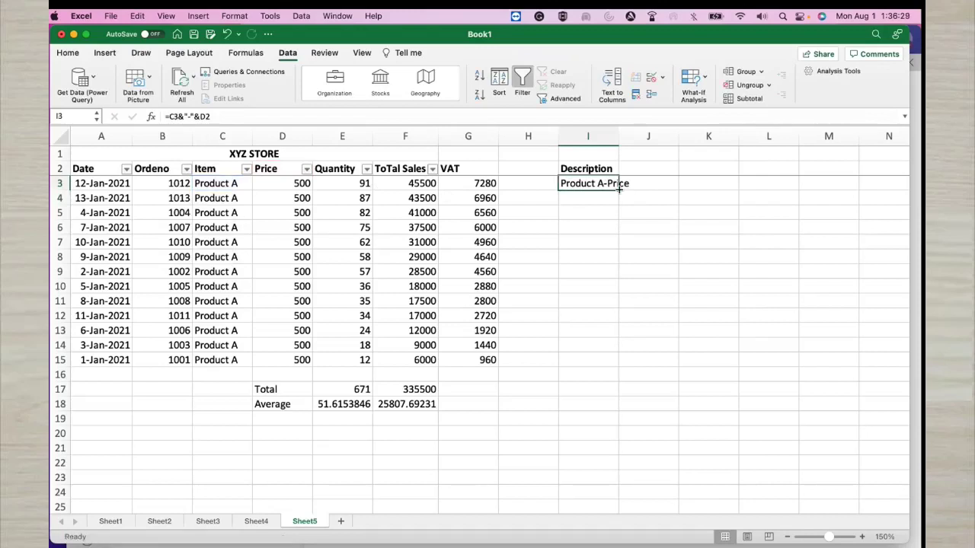
pyautogui.doubleClick(619, 138)
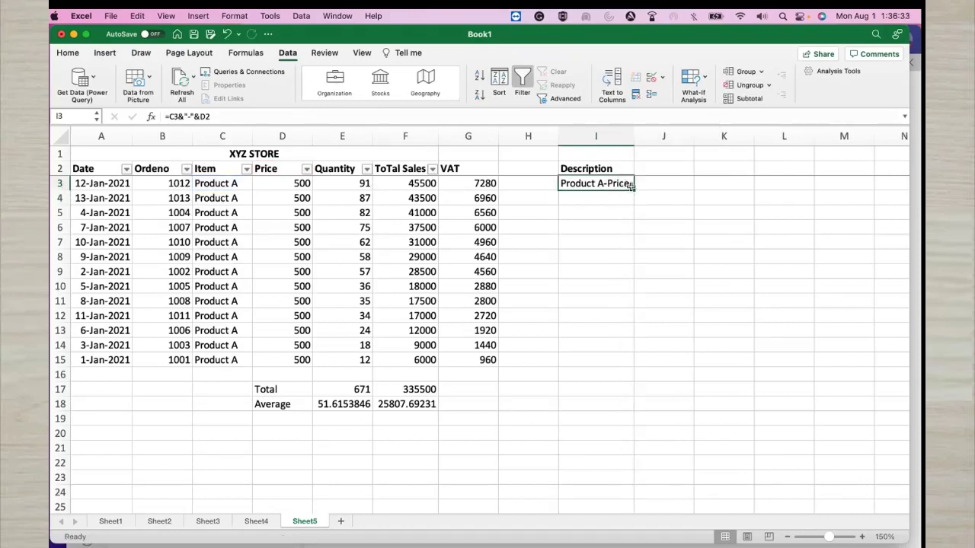
# Step: Correct the formula in I3 to =C3&"-"&D3 and fill it down to I15
pyautogui.click(298, 119)
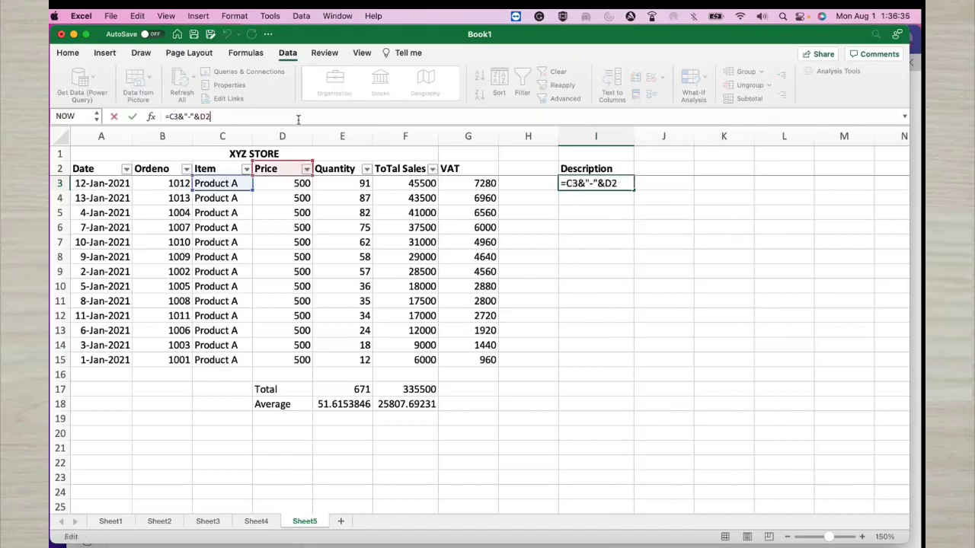
pyautogui.press('BackSpace')
pyautogui.write('3')
pyautogui.press('Return')
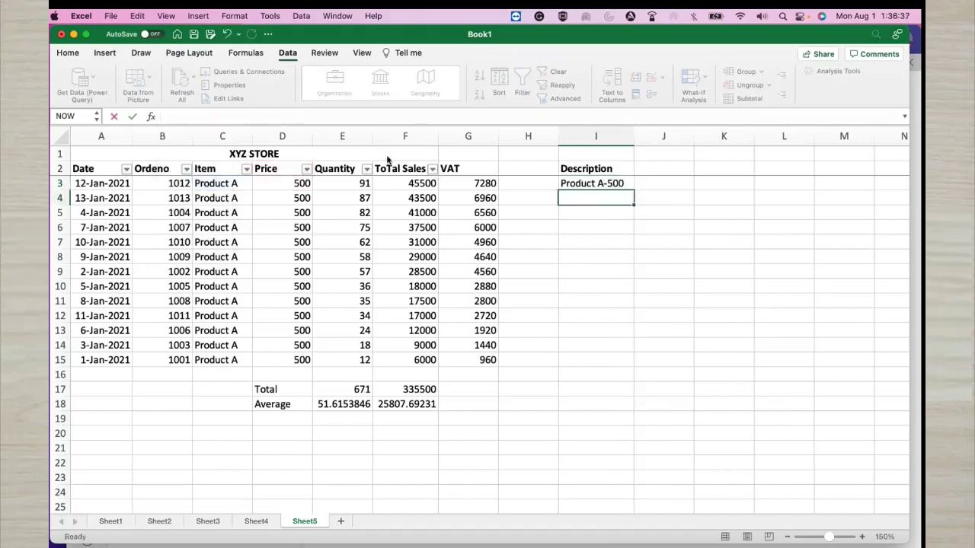
pyautogui.click(593, 187)
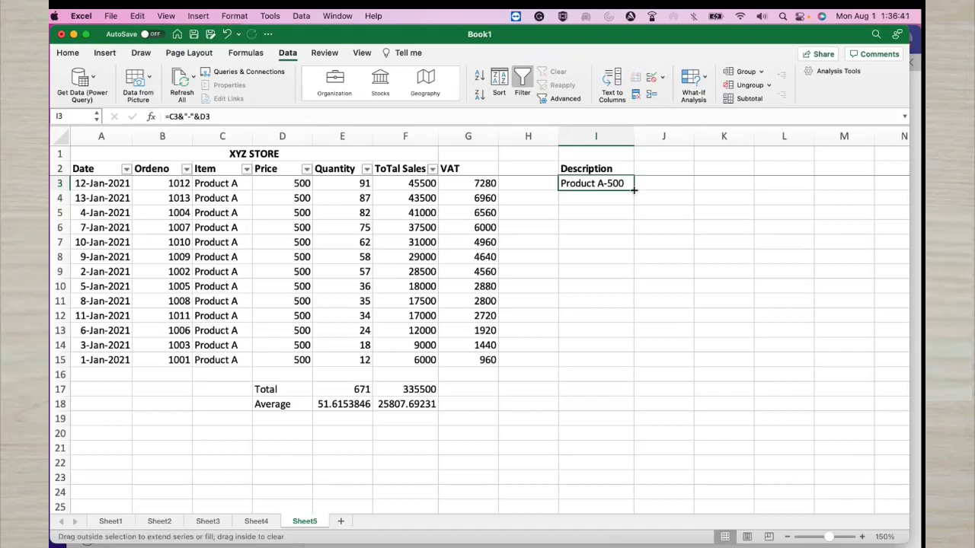
pyautogui.moveTo(635, 190); pyautogui.dragTo(631, 373)
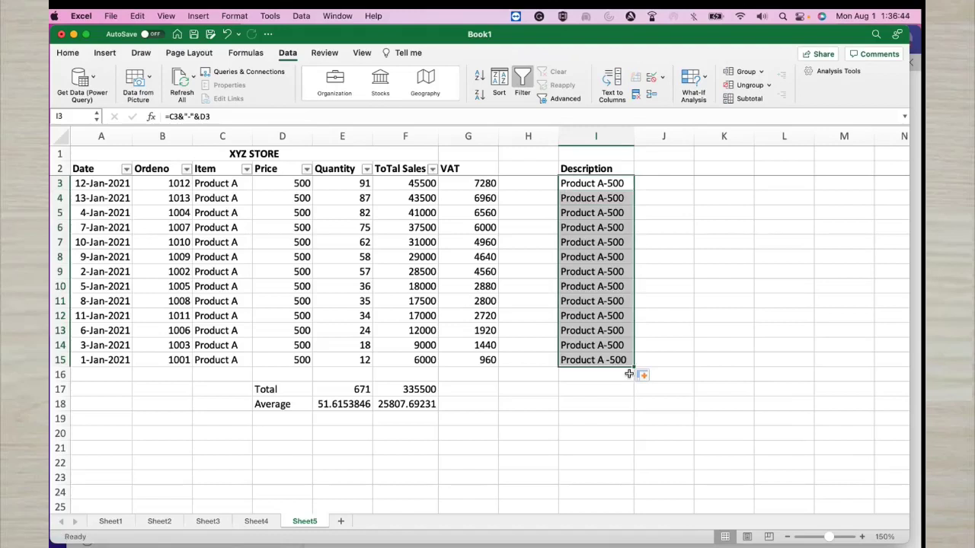
# Step: Examine the filled formulas in several cells of the Description and VAT columns
pyautogui.click(614, 332)
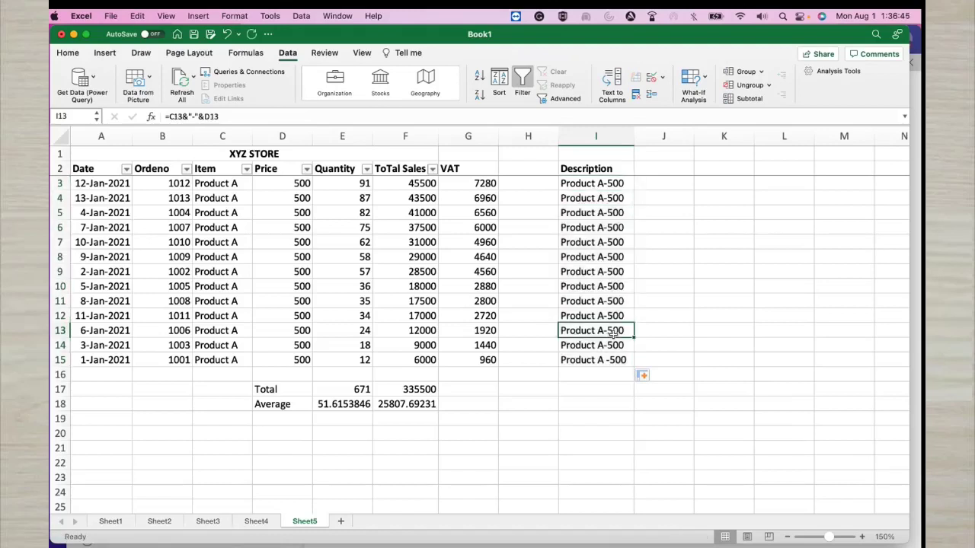
pyautogui.click(605, 230)
pyautogui.click(598, 188)
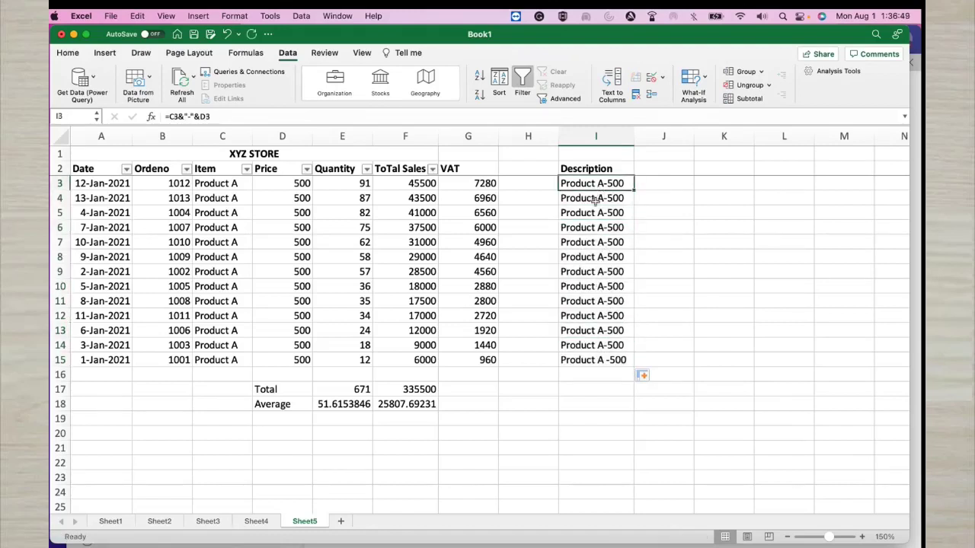
pyautogui.click(598, 201)
pyautogui.click(601, 229)
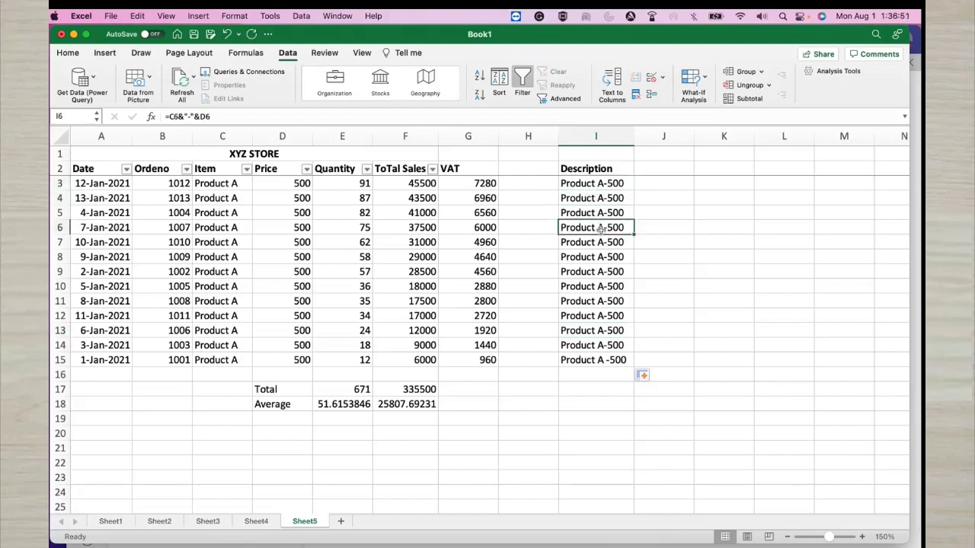
pyautogui.click(494, 256)
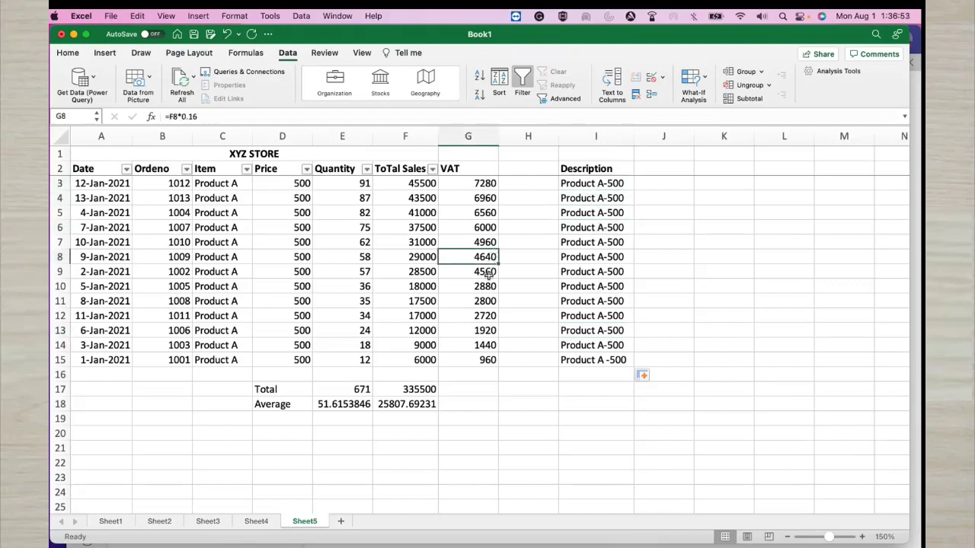
pyautogui.click(489, 284)
pyautogui.click(588, 291)
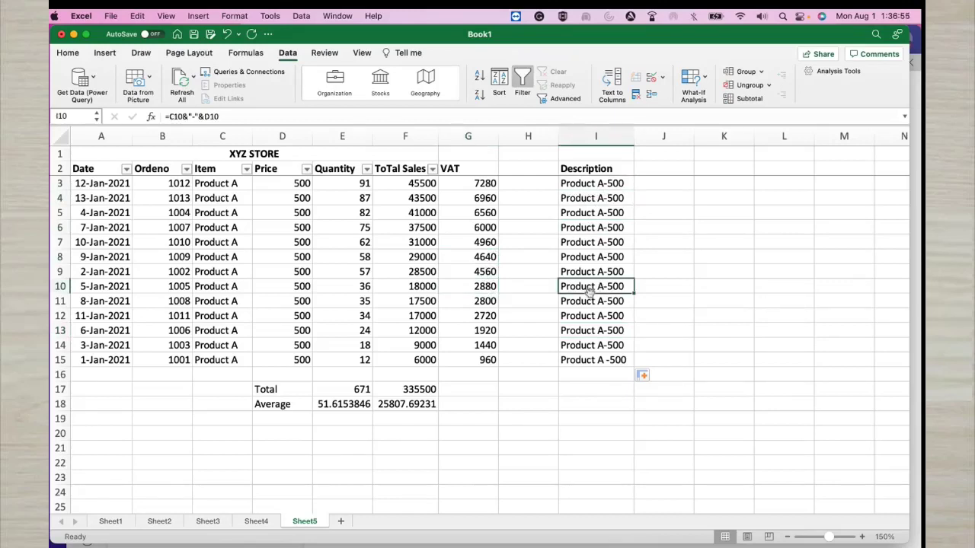
pyautogui.click(585, 329)
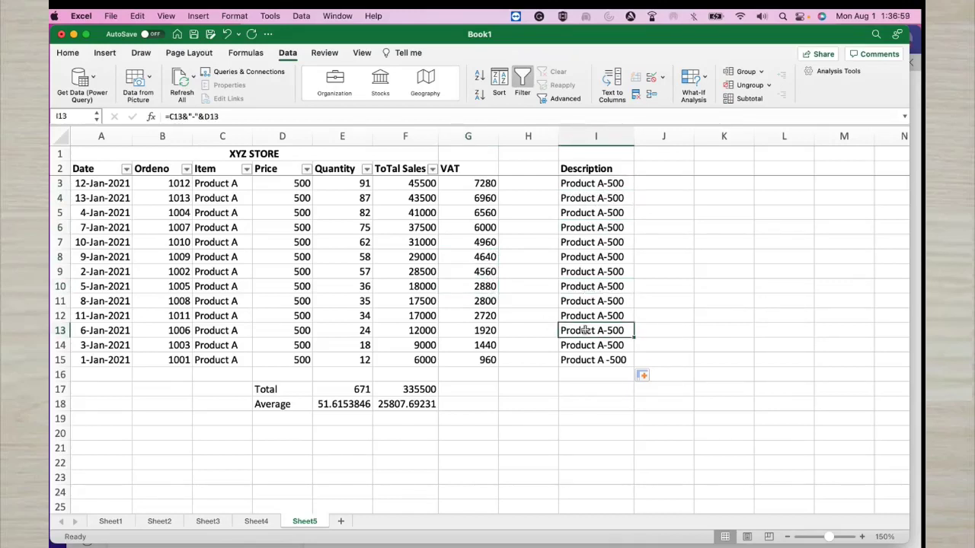
# Step: Check the concatenation formulas in the last two Description cells, I14 and I15
pyautogui.click(594, 347)
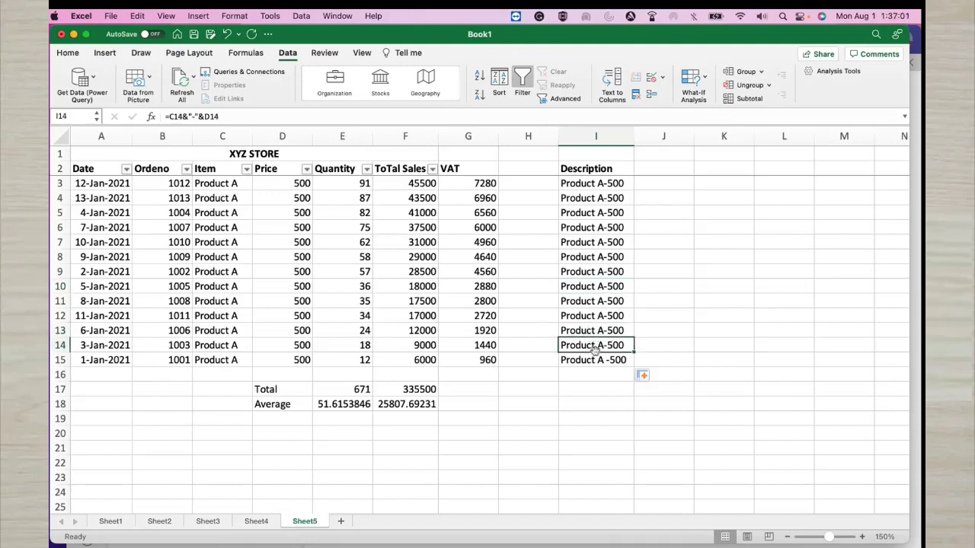
pyautogui.click(595, 360)
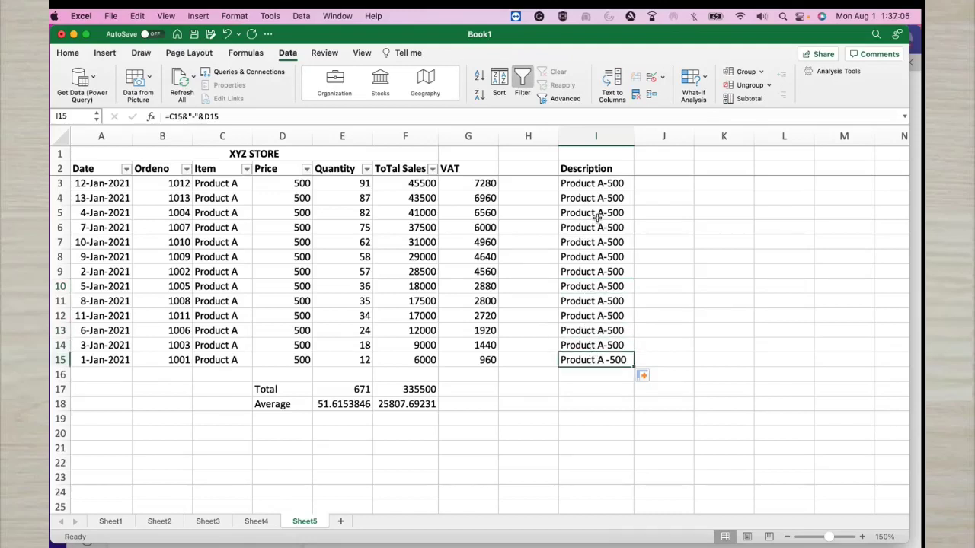
# Step: Enter the heading VAT in K2 and the rate 0.16 below it in K3
pyautogui.click(727, 167)
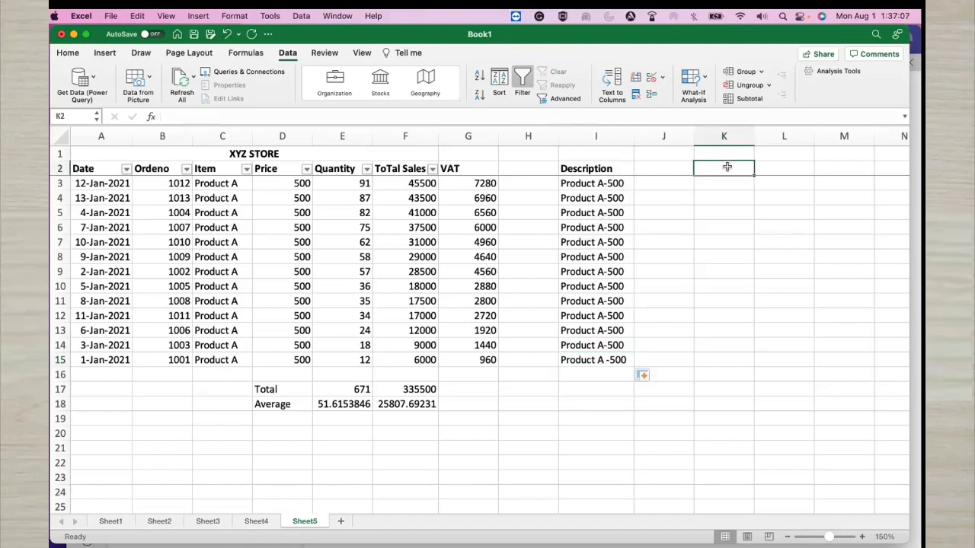
pyautogui.write('T')
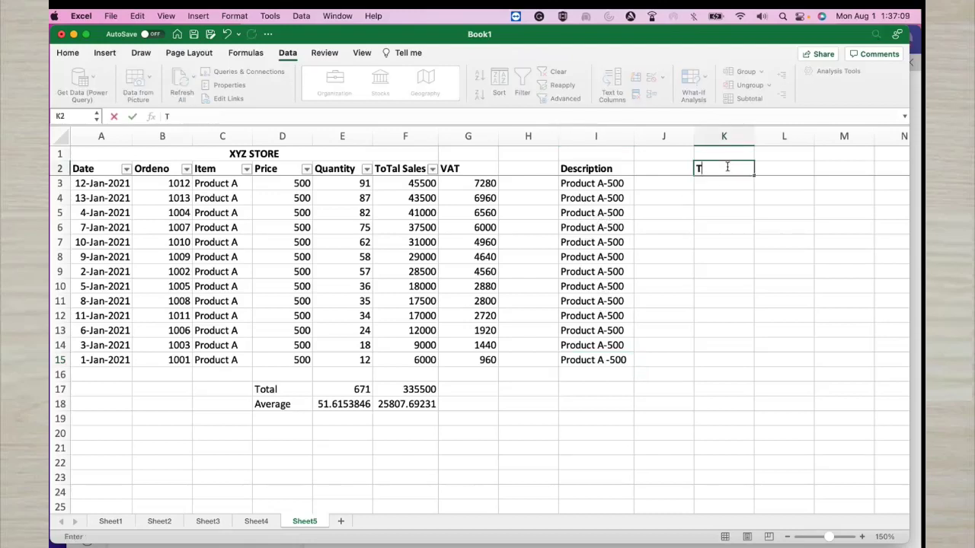
pyautogui.write('A')
pyautogui.press('BackSpace')
pyautogui.press('BackSpace')
pyautogui.write('VAT')
pyautogui.press('Return')
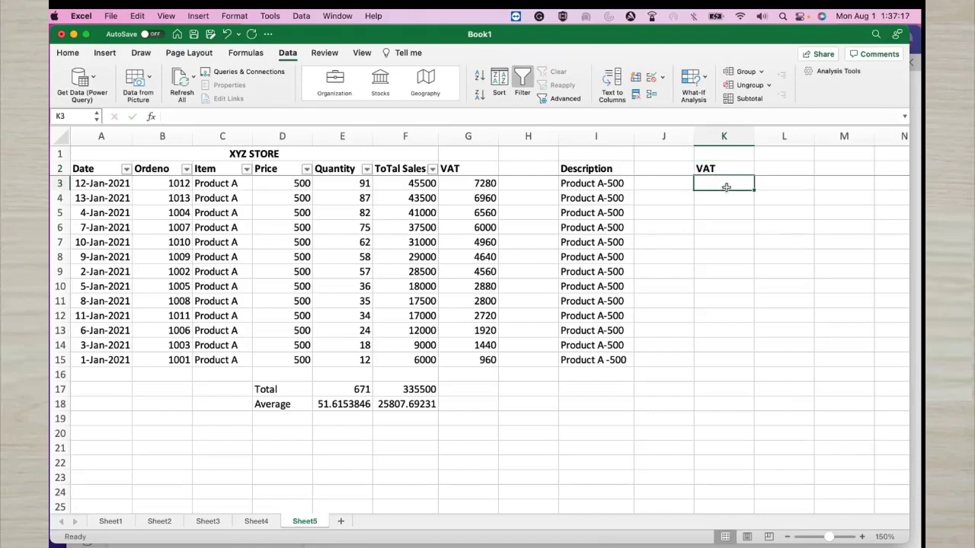
pyautogui.write('0.')
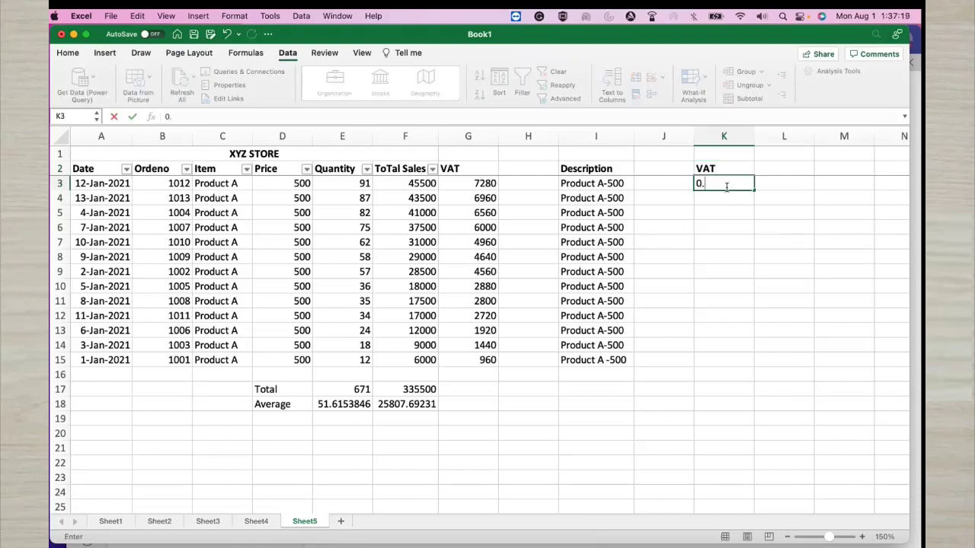
pyautogui.write('16')
pyautogui.click(739, 211)
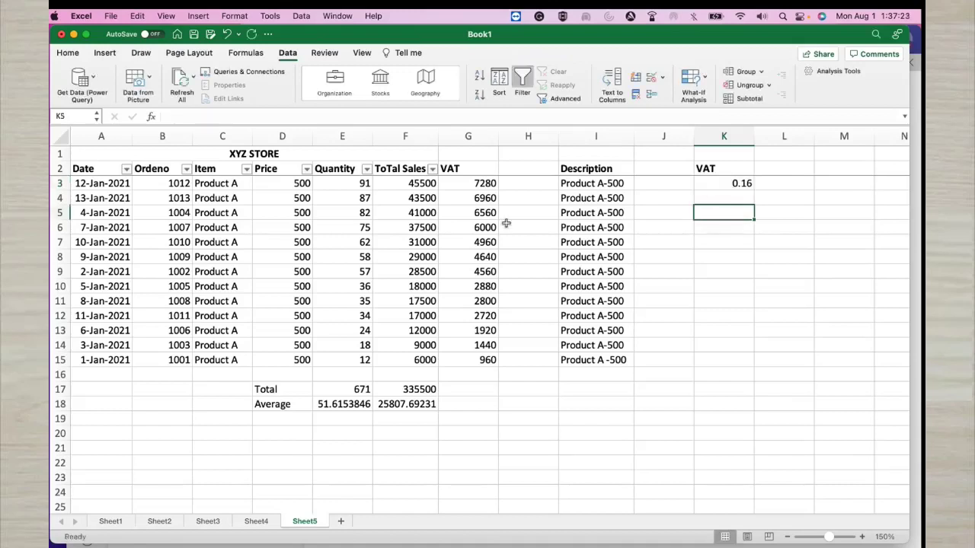
# Step: Replace the VAT formula in G3 with =F3*$K$3, using an absolute reference to the rate, and fill it down to G15
pyautogui.click(473, 183)
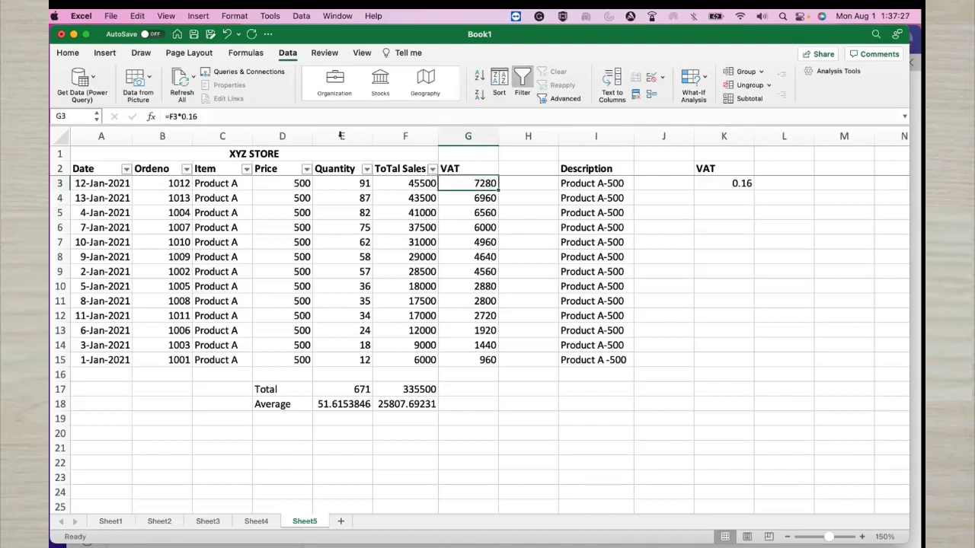
pyautogui.write('=')
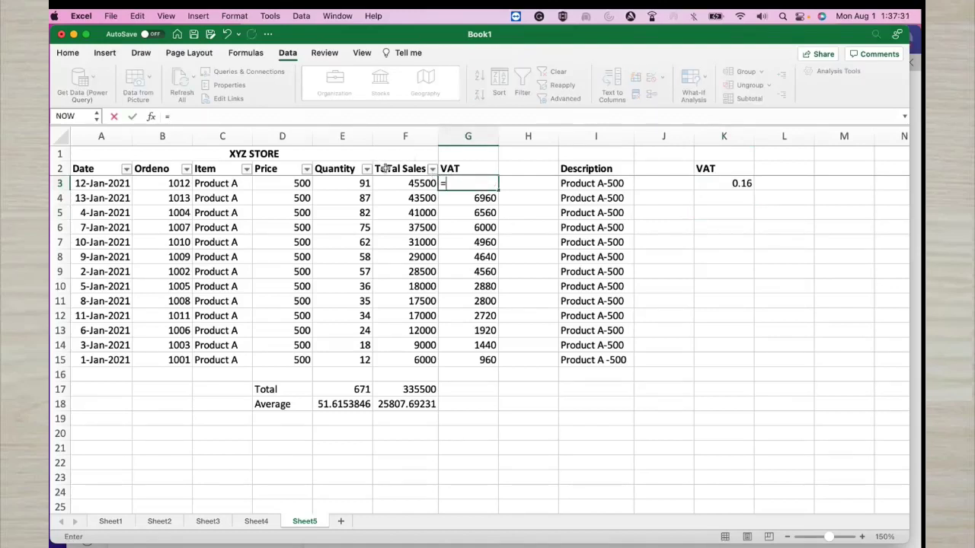
pyautogui.click(409, 185)
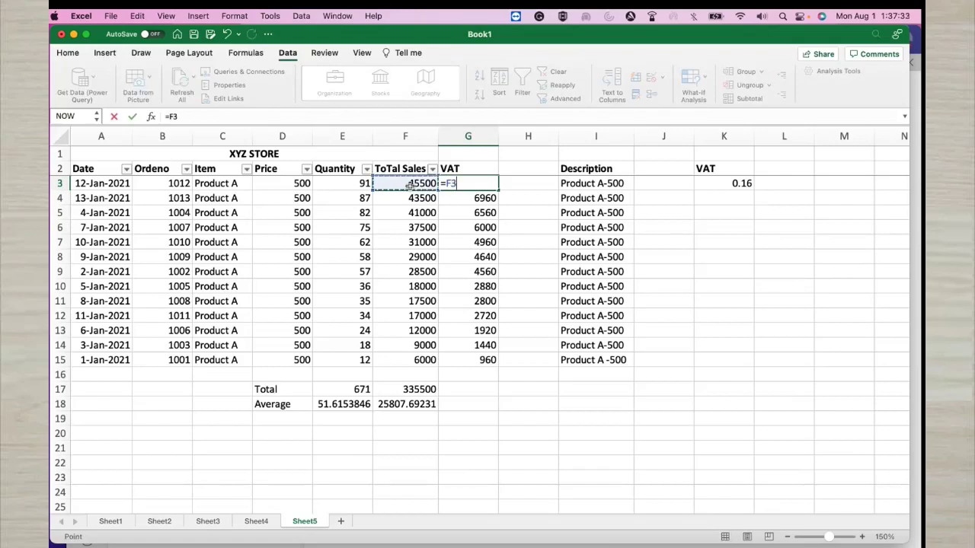
pyautogui.write('*')
pyautogui.write('$')
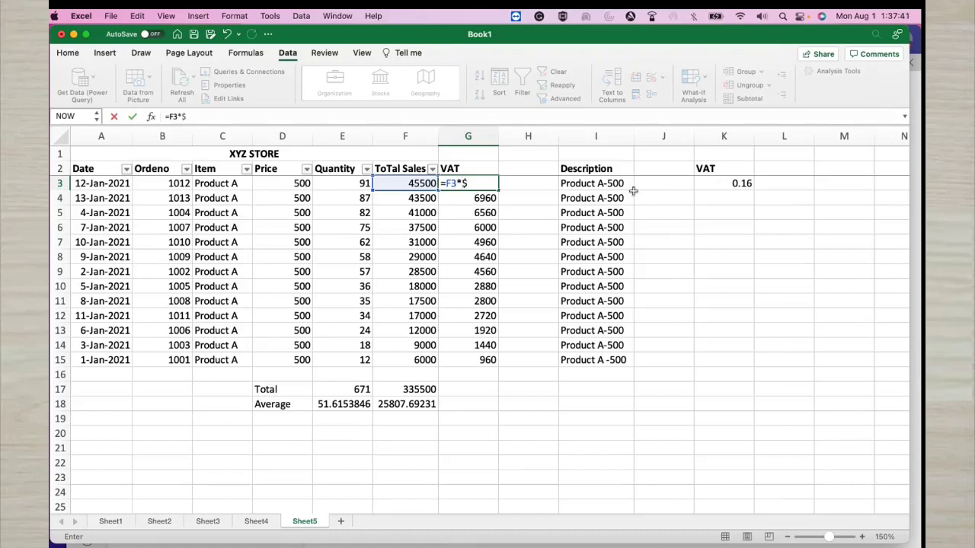
pyautogui.write('K$')
pyautogui.write('3')
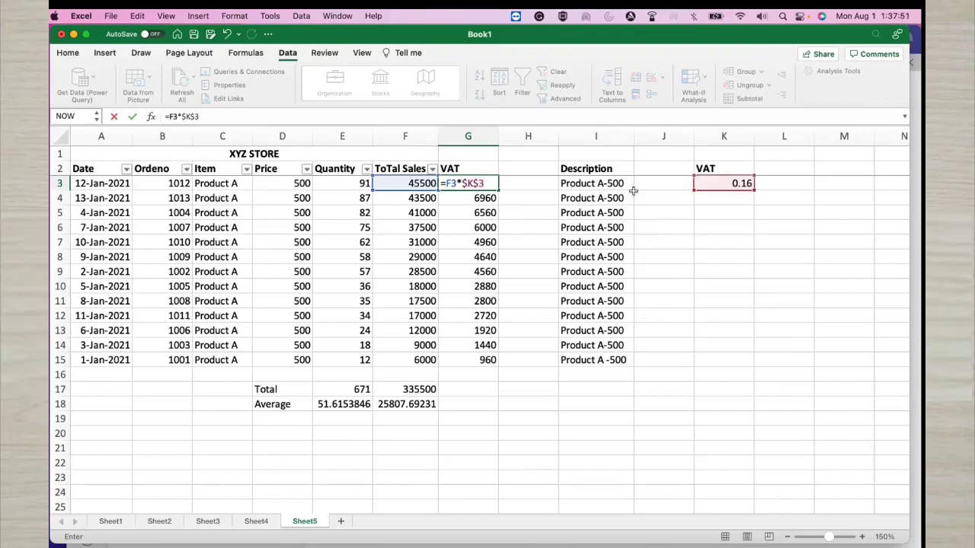
pyautogui.press('Return')
pyautogui.click(491, 187)
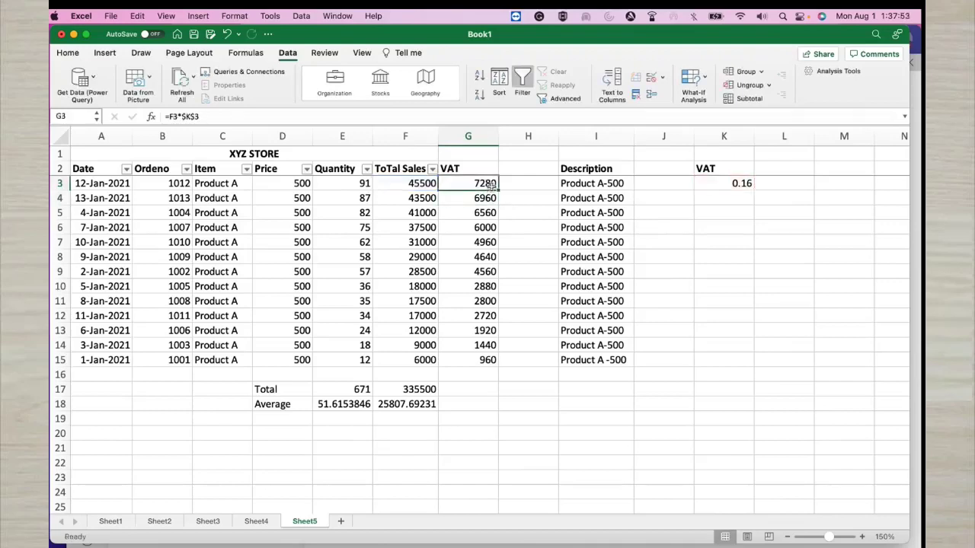
pyautogui.doubleClick(500, 188)
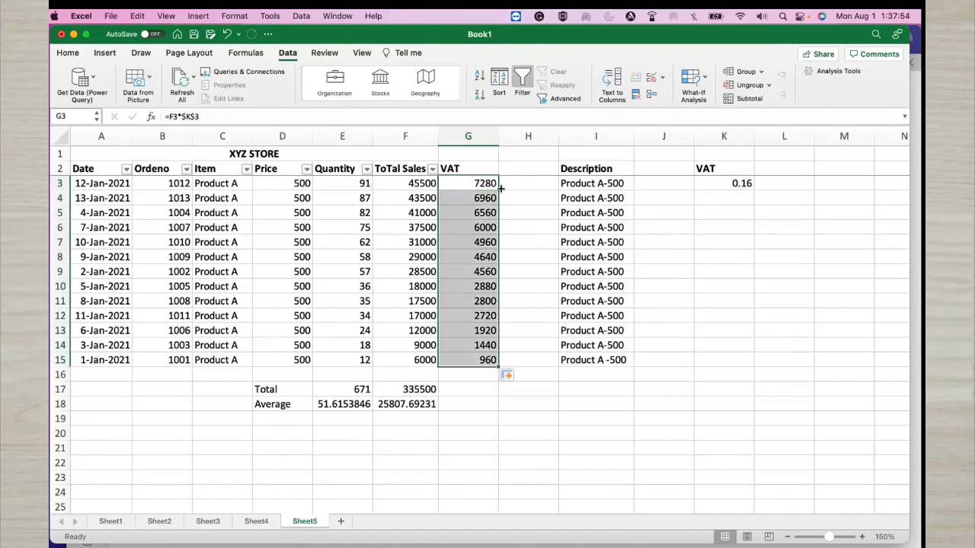
# Step: Examine the filled VAT formulas in column G to compare the relative sales reference with the absolute rate reference
pyautogui.click(488, 242)
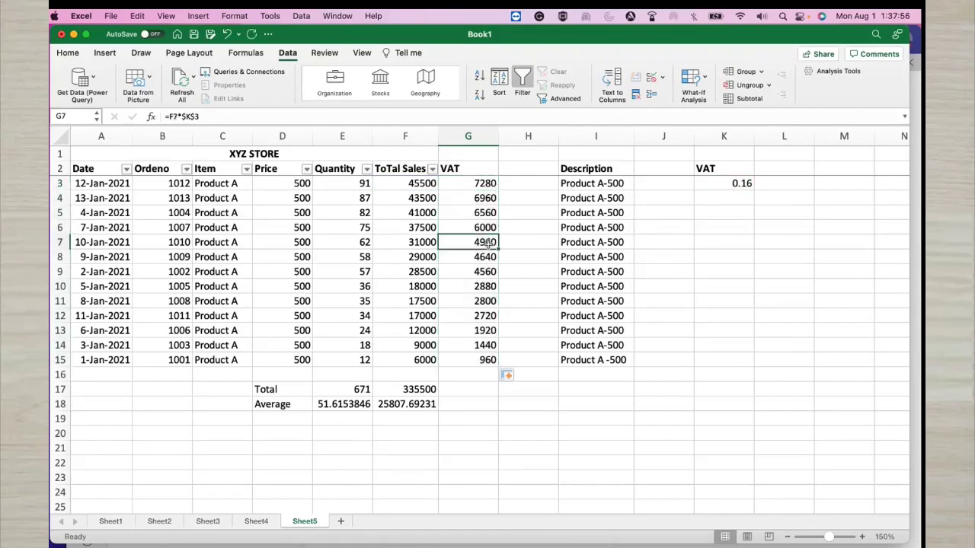
pyautogui.click(488, 184)
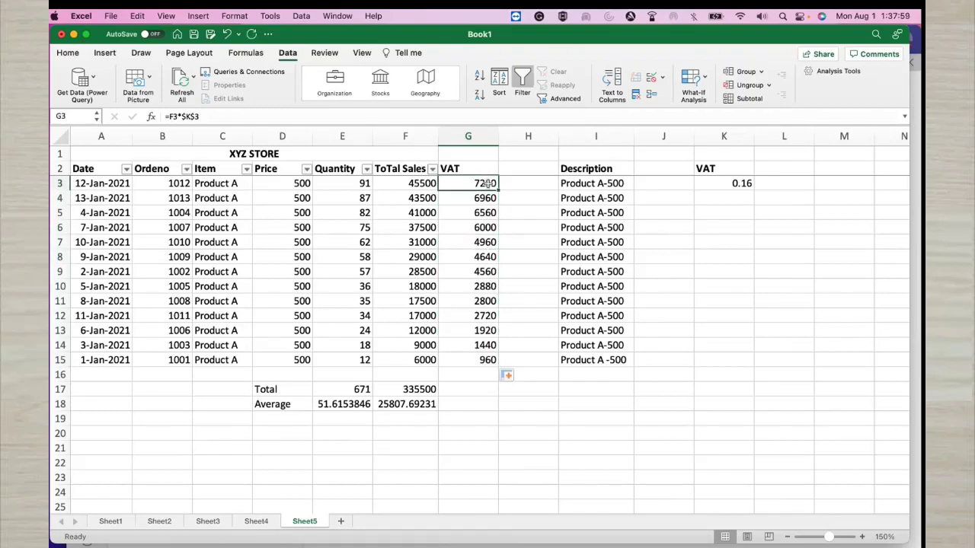
pyautogui.click(491, 198)
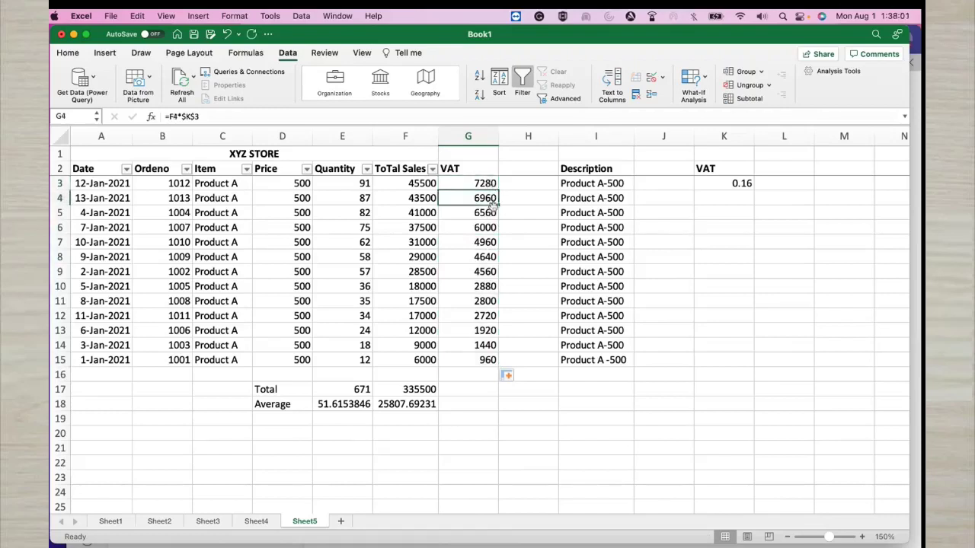
pyautogui.click(491, 227)
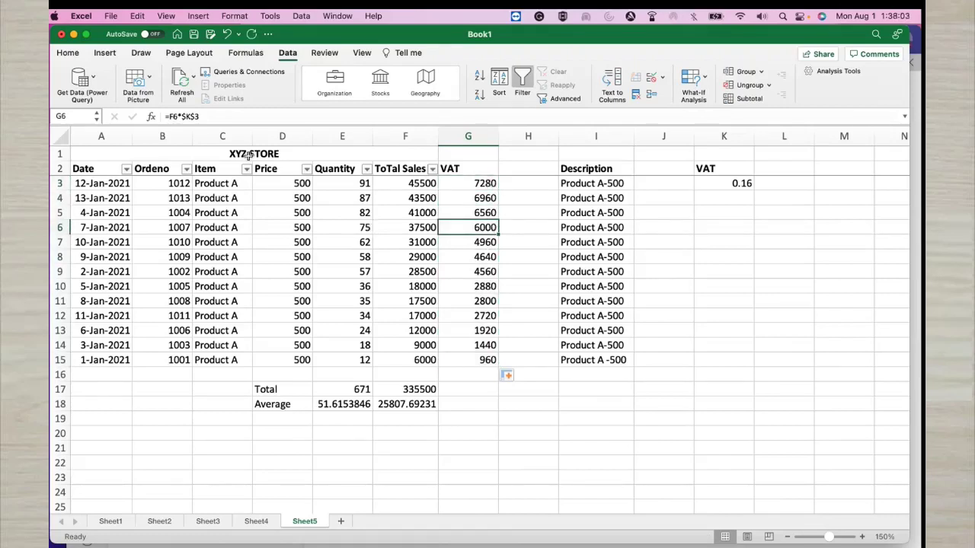
pyautogui.click(214, 117)
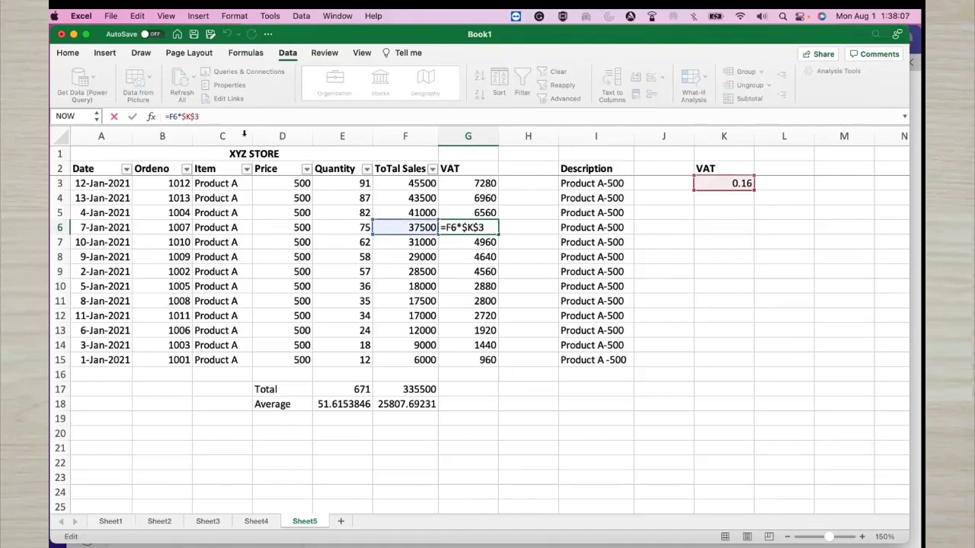
pyautogui.click(491, 228)
pyautogui.press('Return')
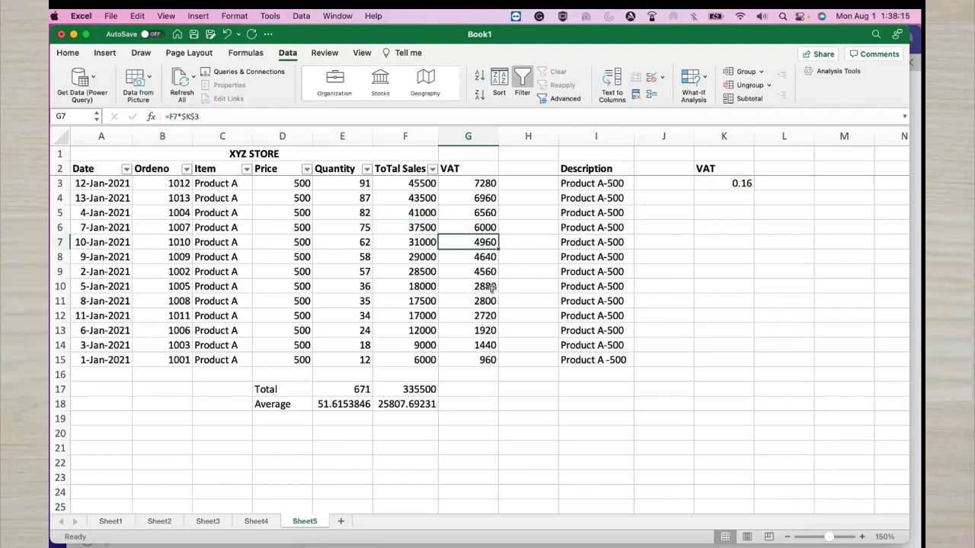
pyautogui.click(486, 257)
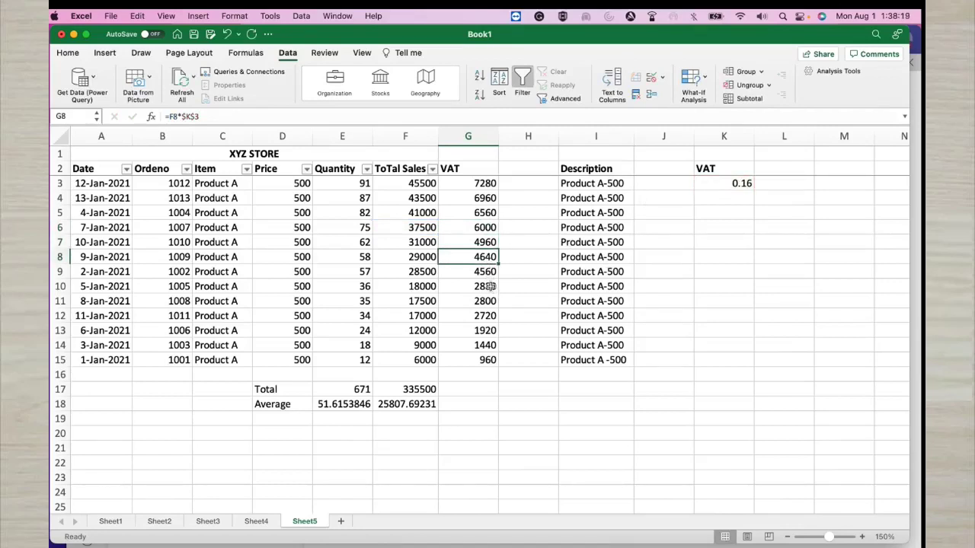
pyautogui.click(487, 286)
pyautogui.click(492, 301)
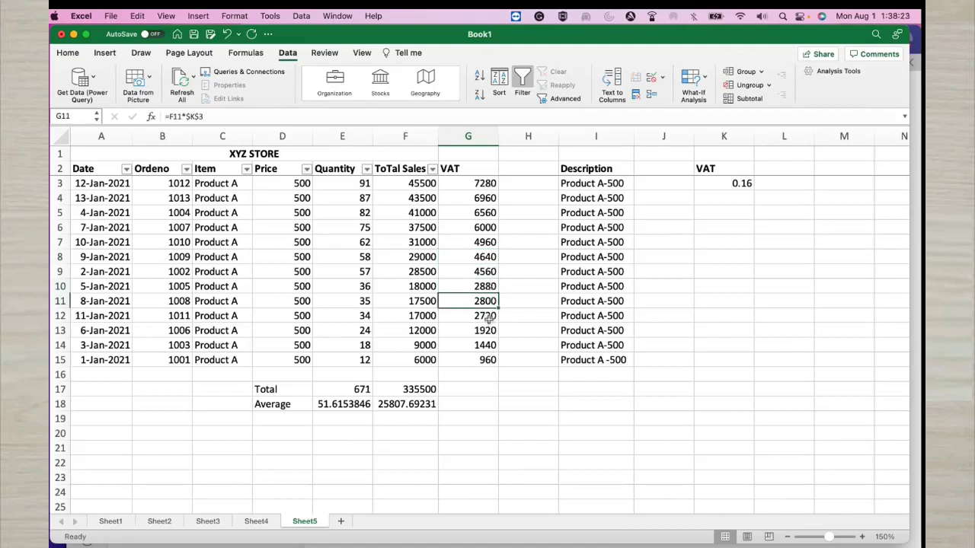
pyautogui.click(489, 319)
pyautogui.click(489, 330)
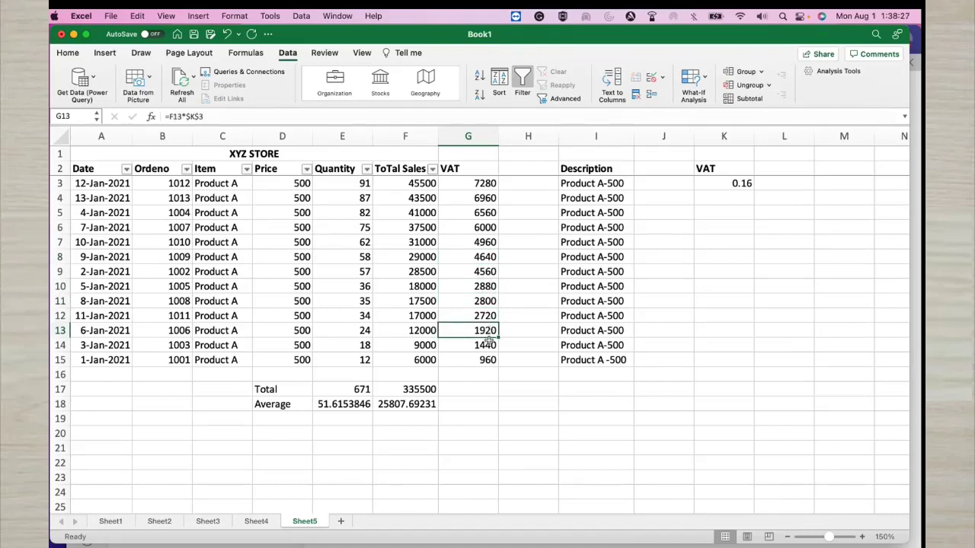
pyautogui.click(492, 345)
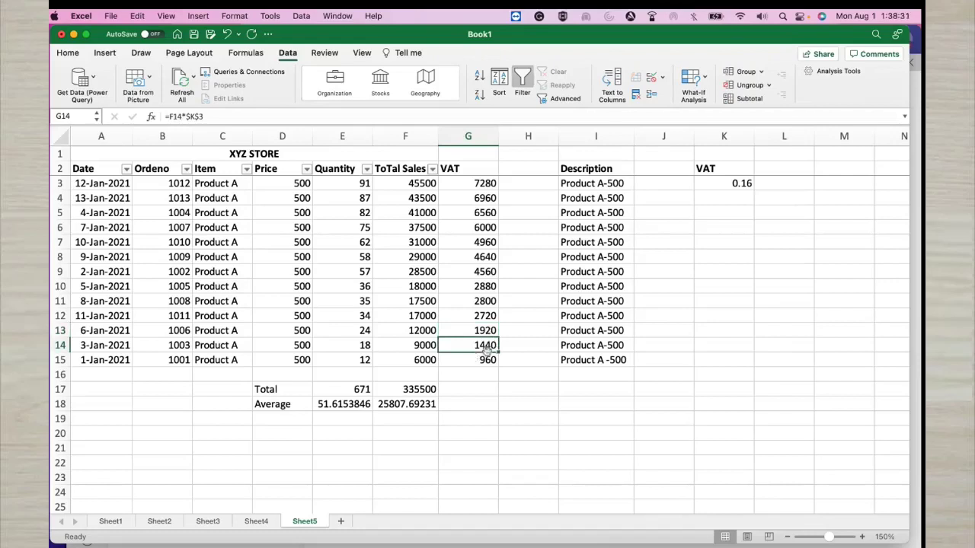
pyautogui.click(484, 360)
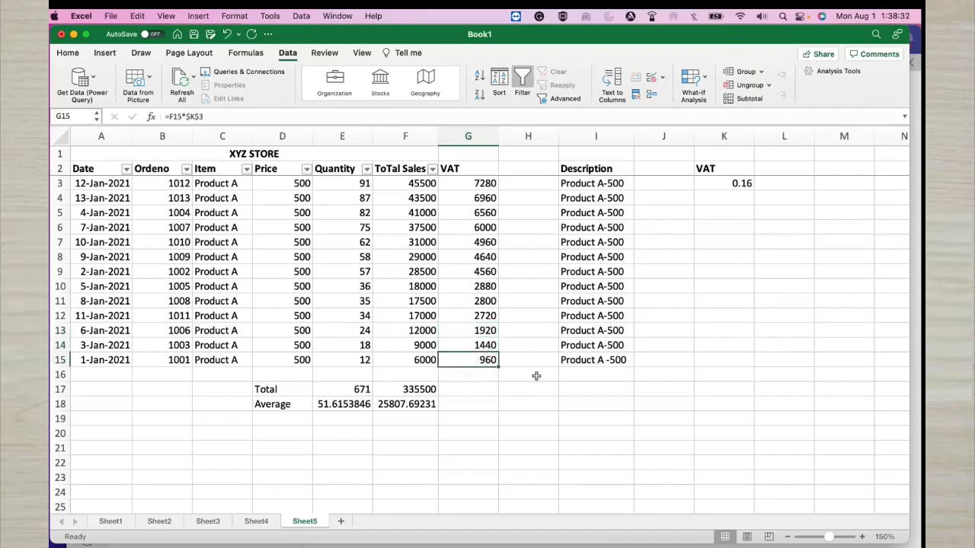
# Step: Open the function browser from H18 and read the descriptions of SUM, AVERAGE and MAX, leaving the cell empty
pyautogui.click(514, 409)
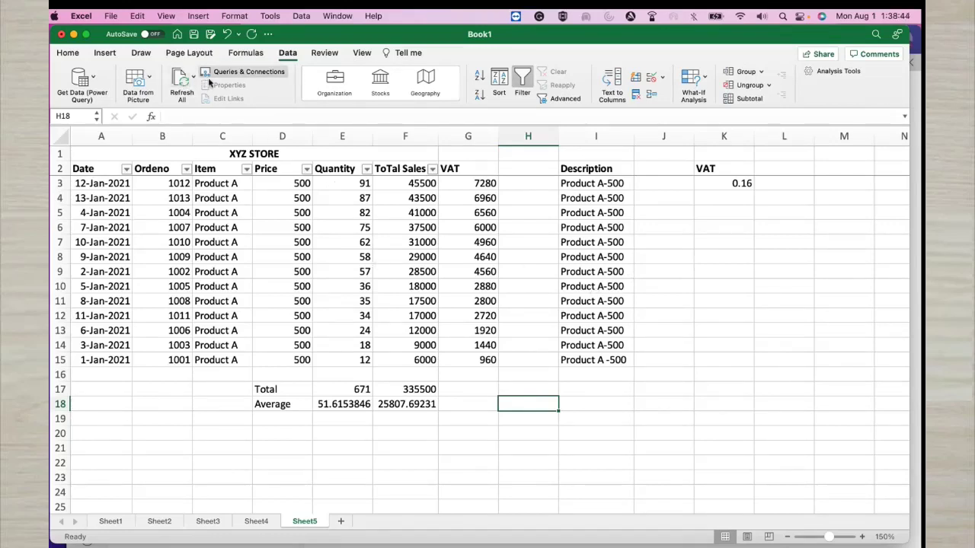
pyautogui.click(153, 118)
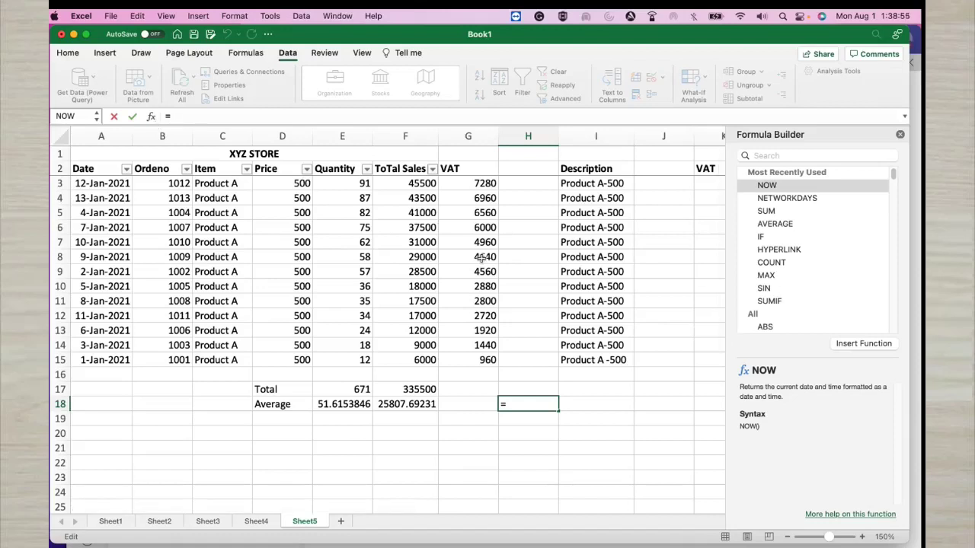
pyautogui.click(783, 214)
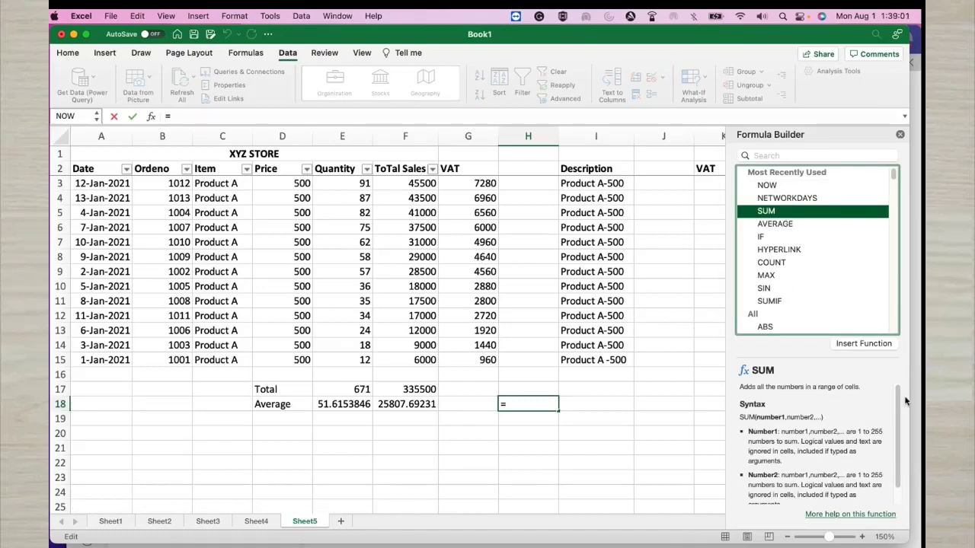
pyautogui.scroll(-2, 900, 404)
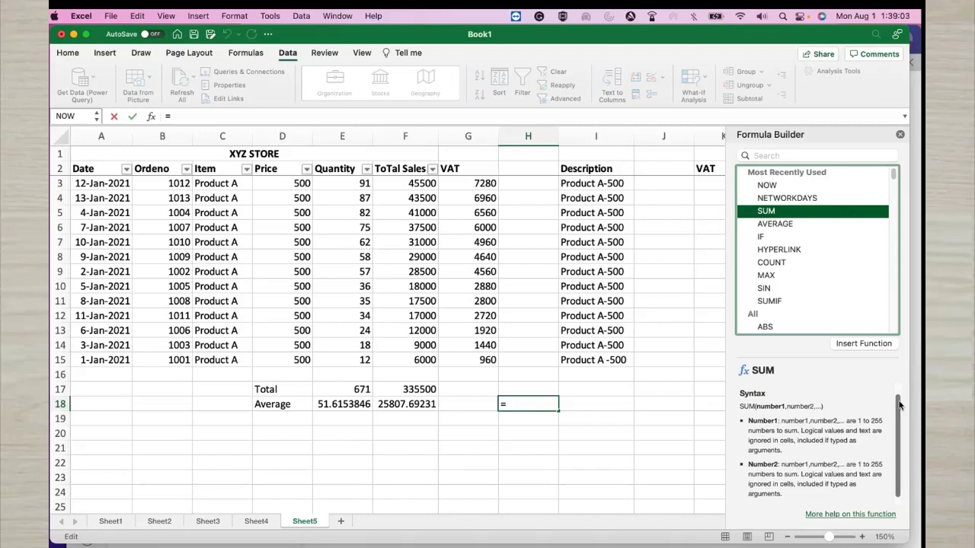
pyautogui.moveTo(900, 406); pyautogui.dragTo(898, 396)
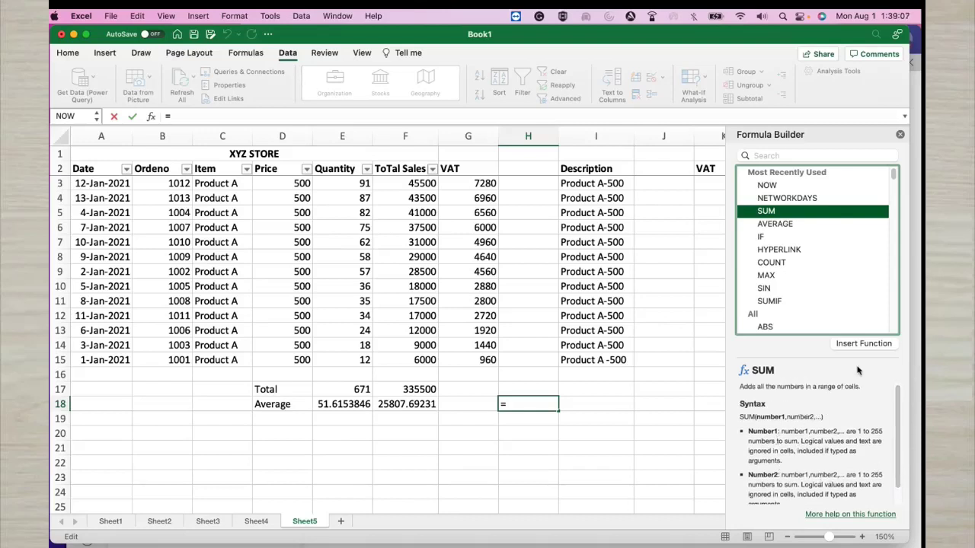
pyautogui.click(782, 227)
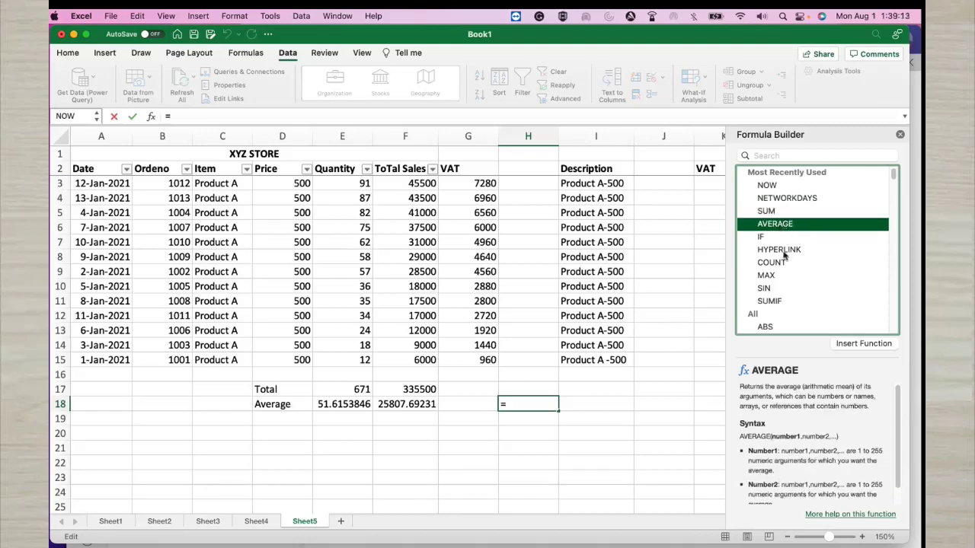
pyautogui.click(776, 278)
pyautogui.click(531, 446)
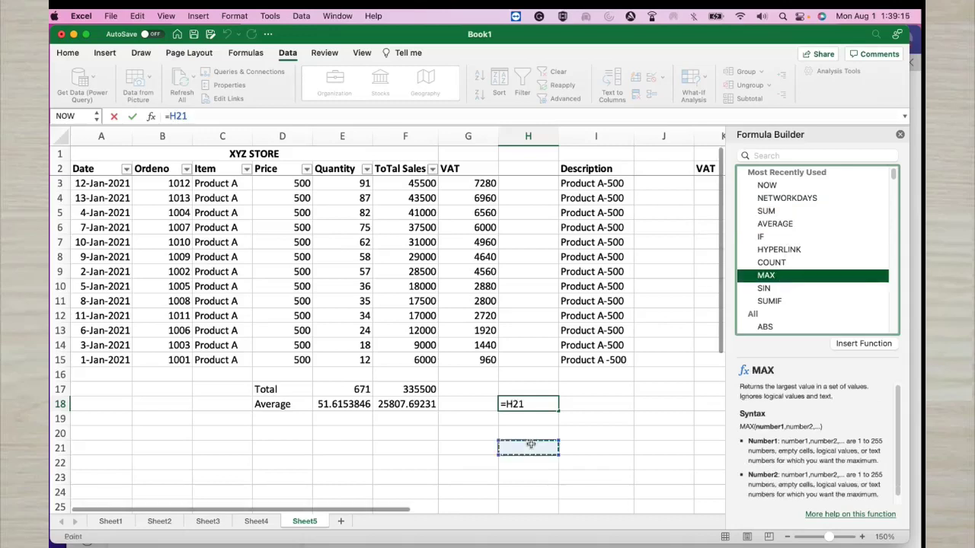
pyautogui.click(521, 434)
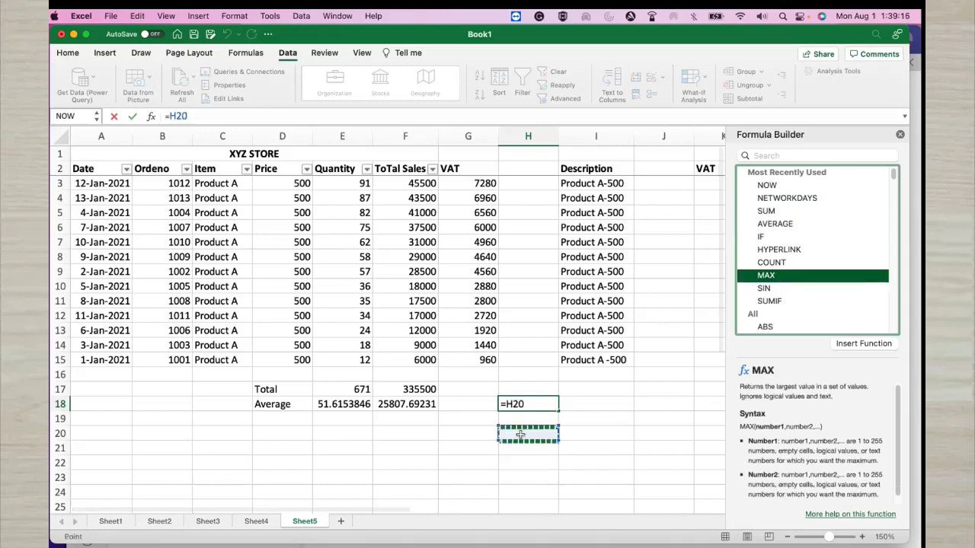
pyautogui.press('Escape')
pyautogui.click(517, 434)
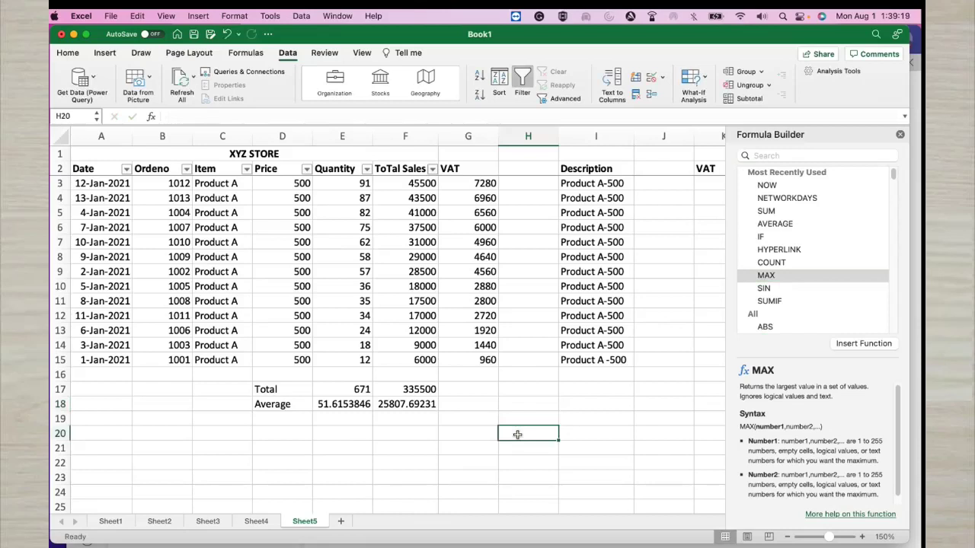
pyautogui.write('=ma')
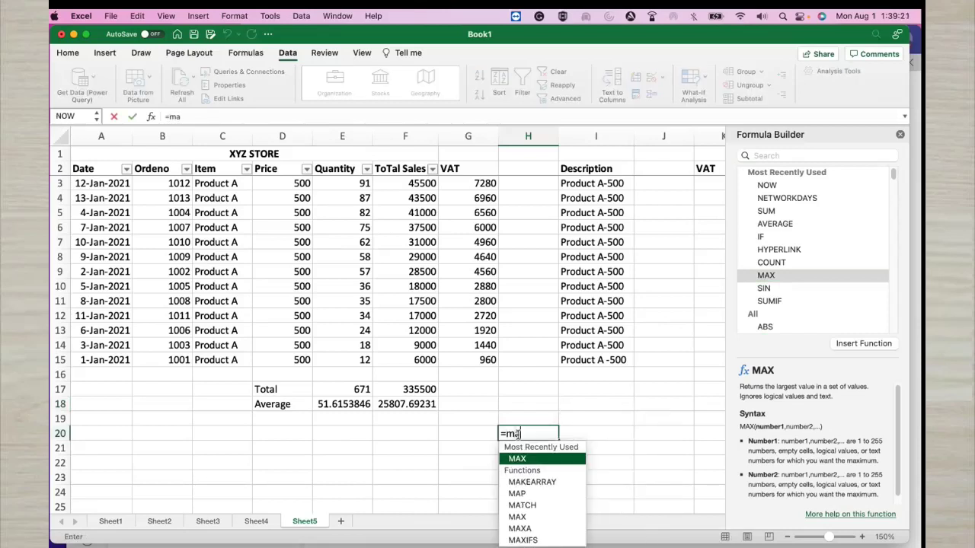
pyautogui.press('BackSpace')
pyautogui.press('BackSpace')
pyautogui.press('BackSpace')
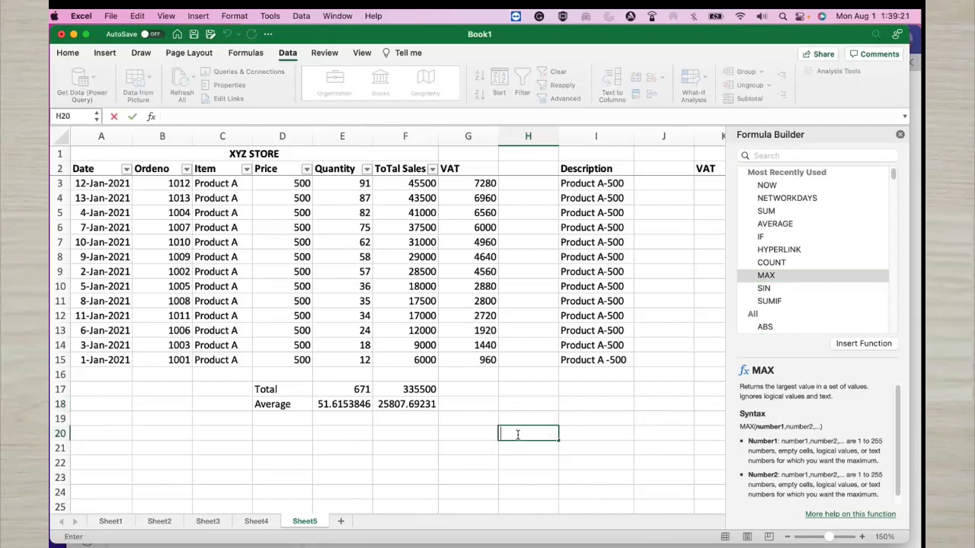
# Step: Calculate the highest VAT amount in G18 with =MAX(G3:G15), and clear the cell again
pyautogui.click(481, 401)
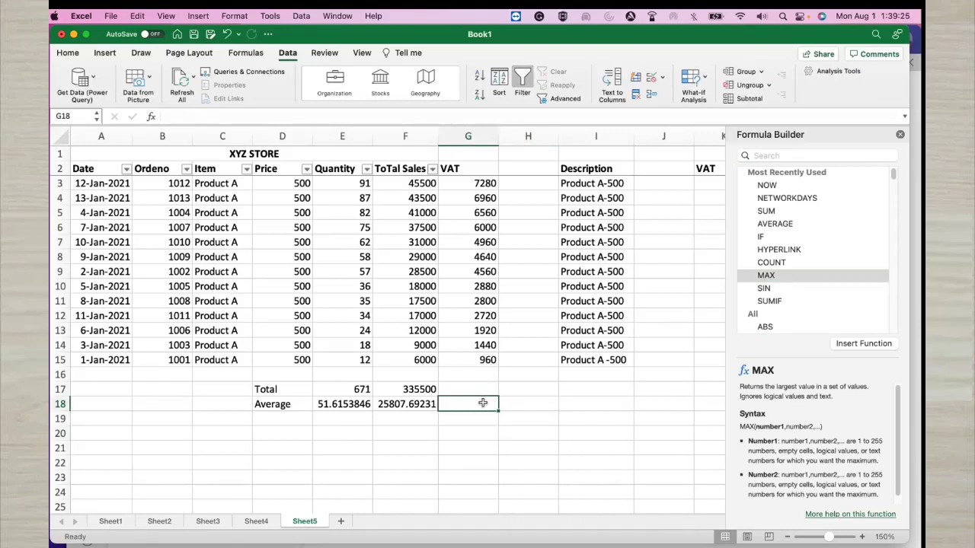
pyautogui.write('=Max')
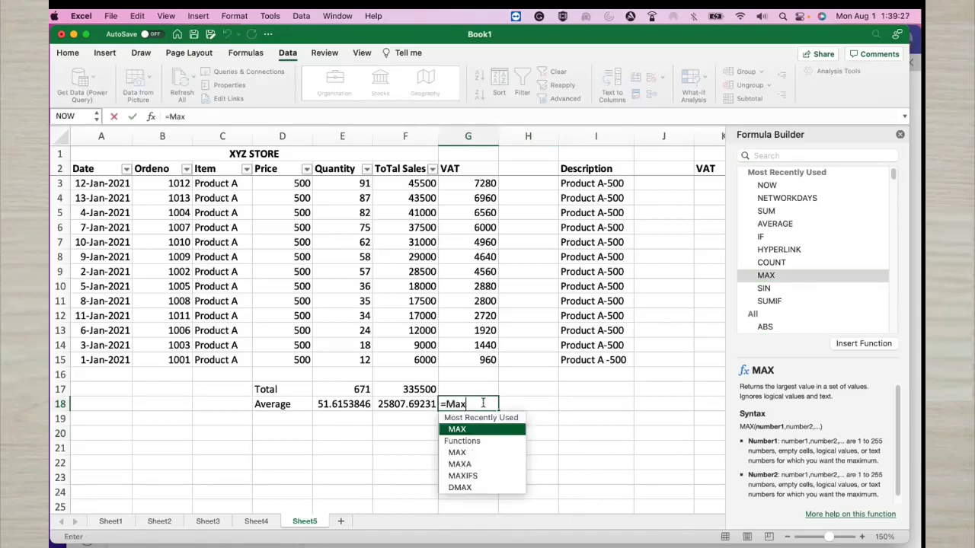
pyautogui.click(490, 408)
pyautogui.write('(')
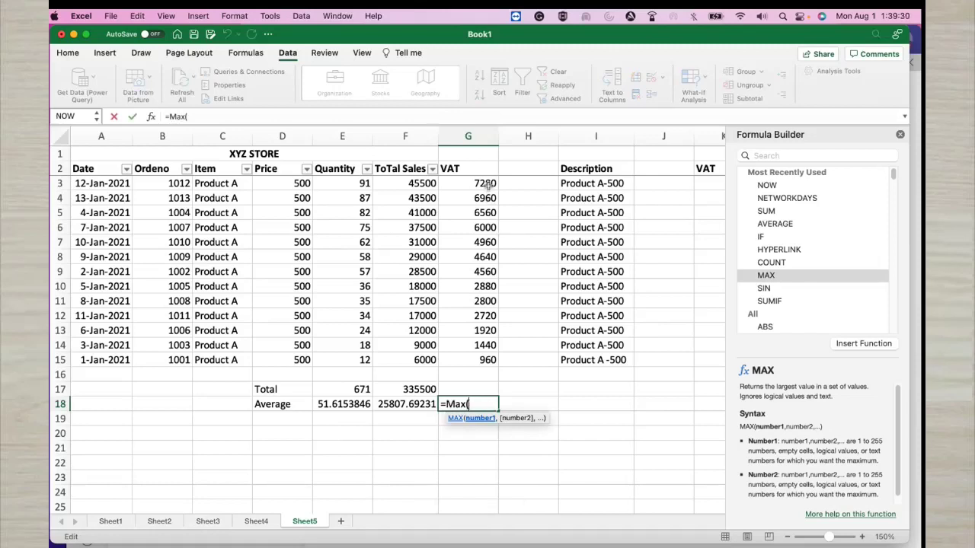
pyautogui.moveTo(487, 184); pyautogui.dragTo(493, 360)
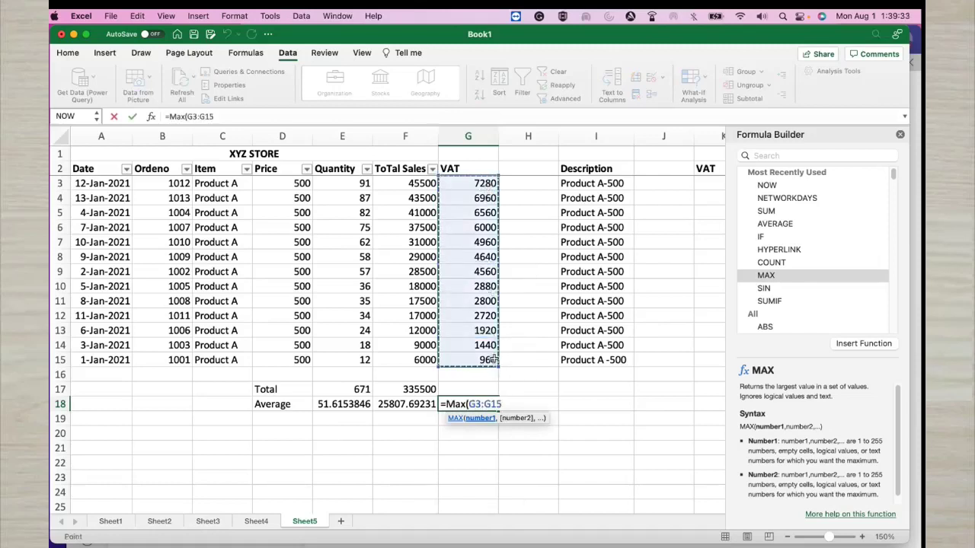
pyautogui.press('Return')
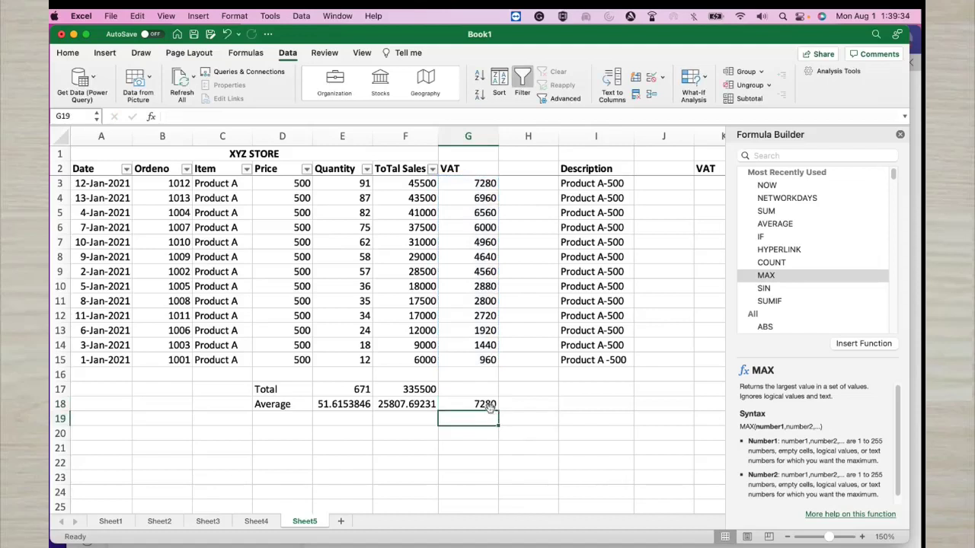
pyautogui.click(488, 408)
pyautogui.press('Delete')
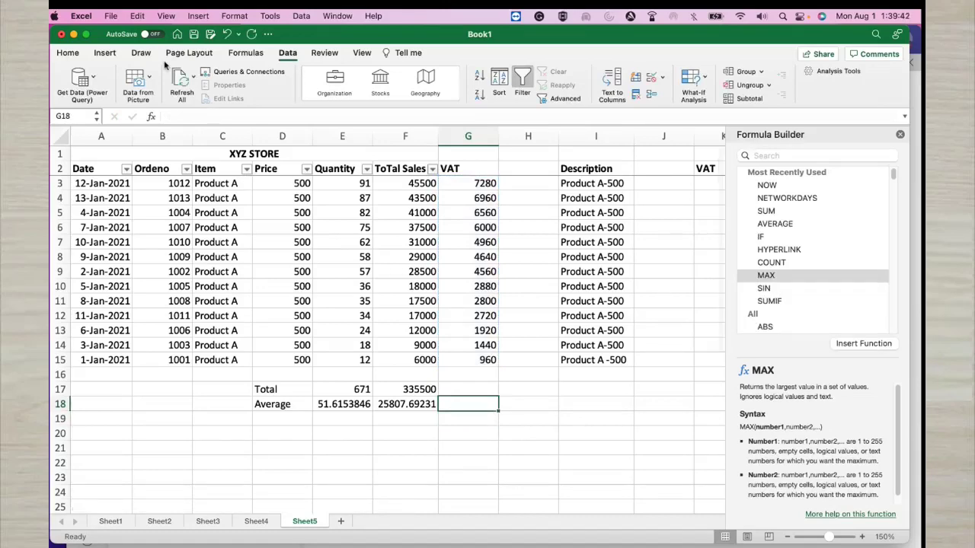
# Step: Display the formula commands and look over the available function categories
pyautogui.click(276, 55)
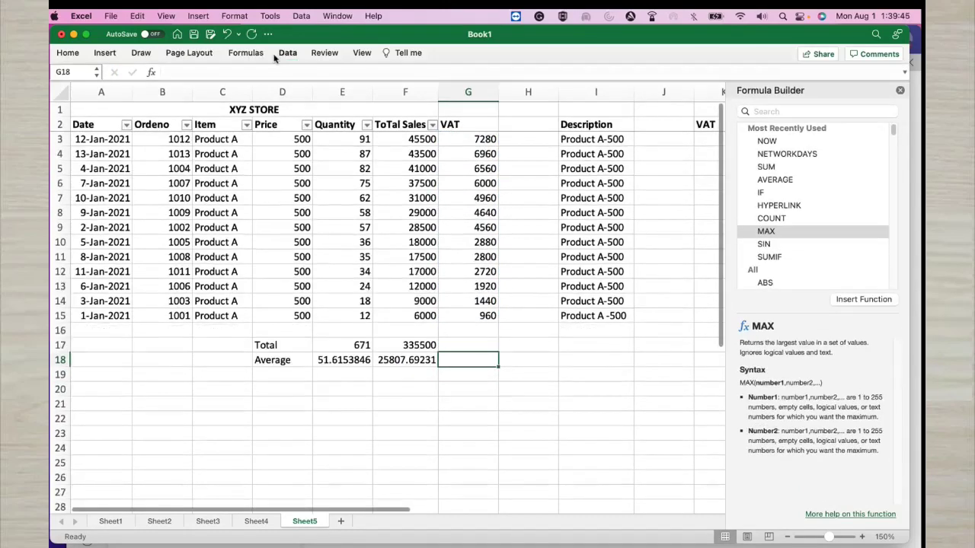
pyautogui.click(286, 56)
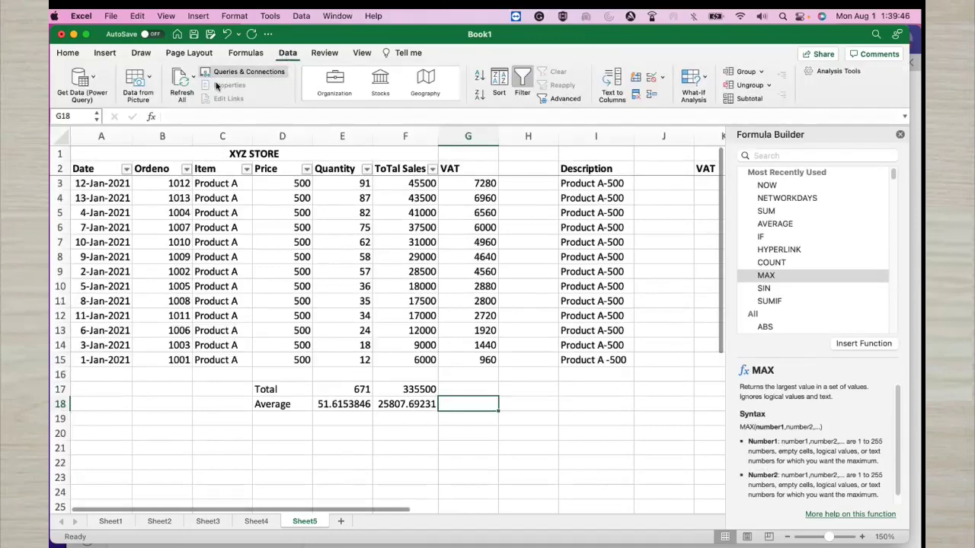
pyautogui.click(238, 54)
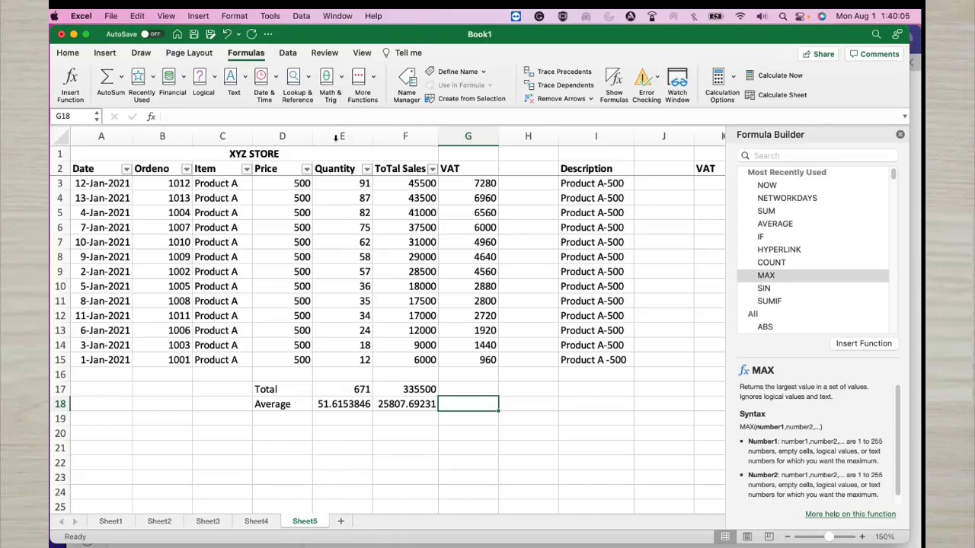
pyautogui.click(520, 450)
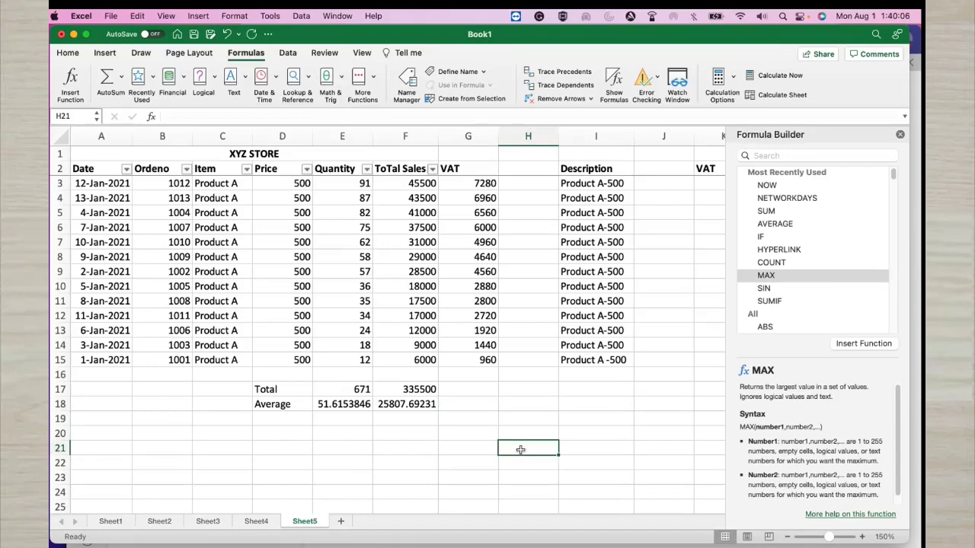